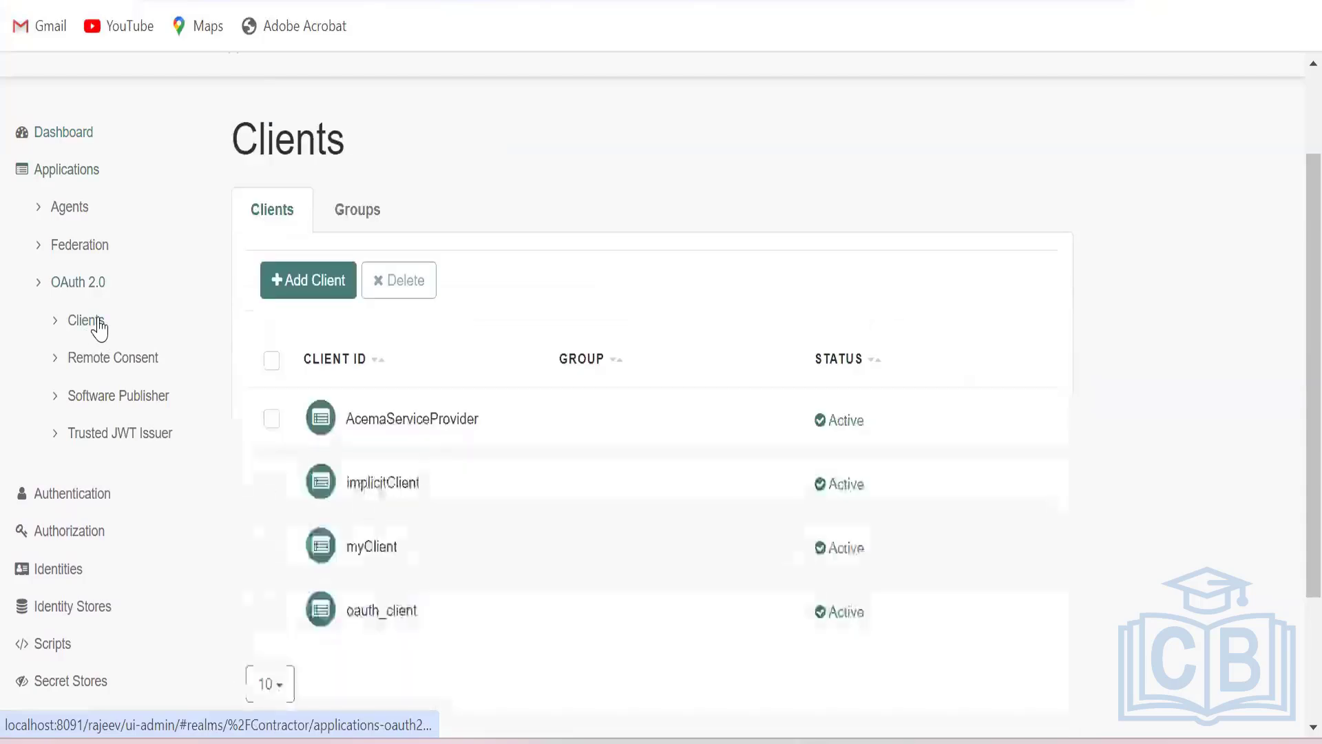
Open the implicitClient OAuth 2.0 client and review its core settings, including client type, redirection URI and scope.
scroll(455, 434, "down", 3)
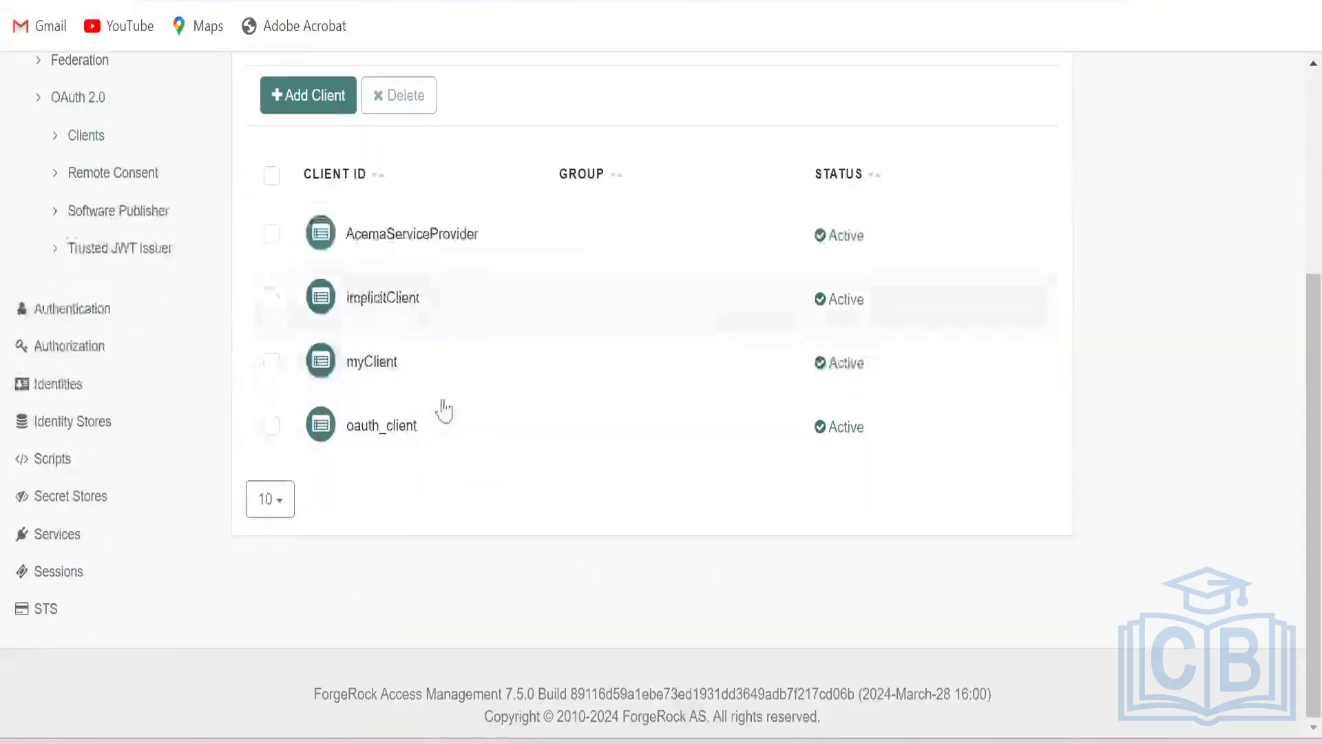
left_click(384, 302)
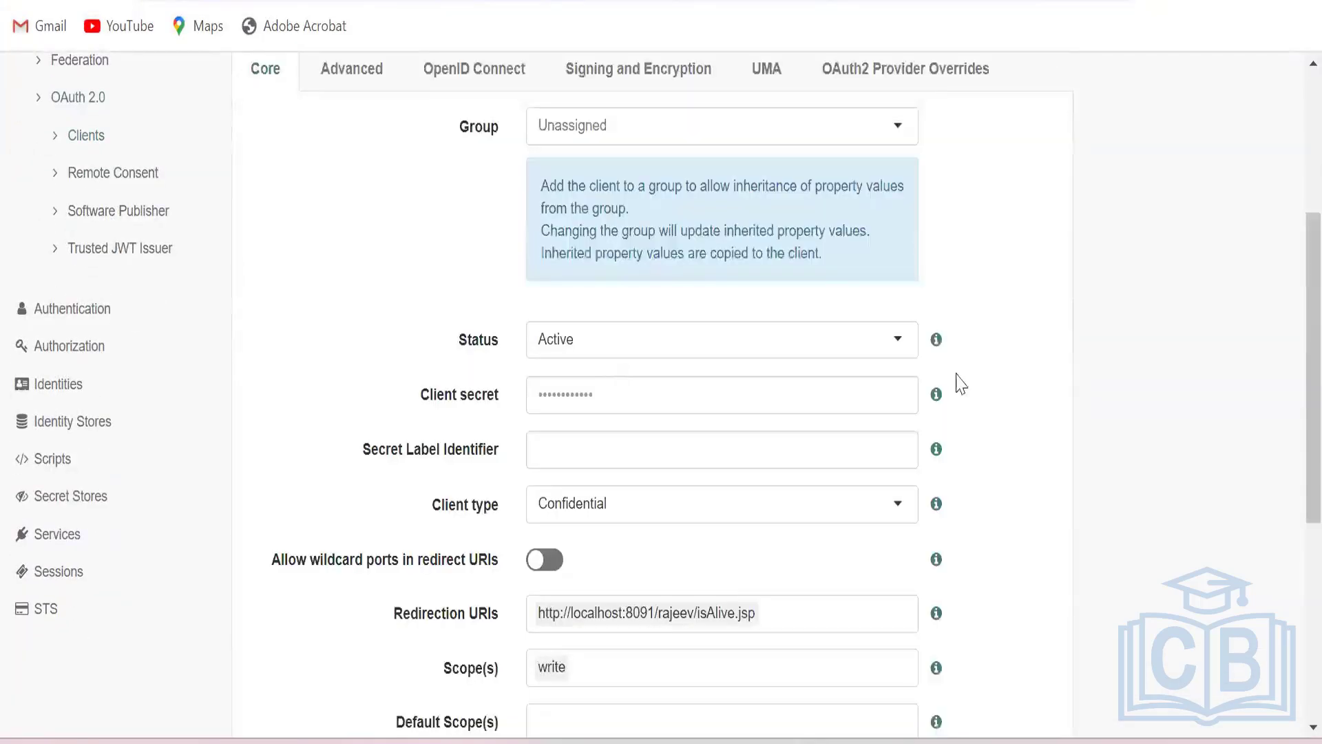
scroll(978, 418, "up", 2)
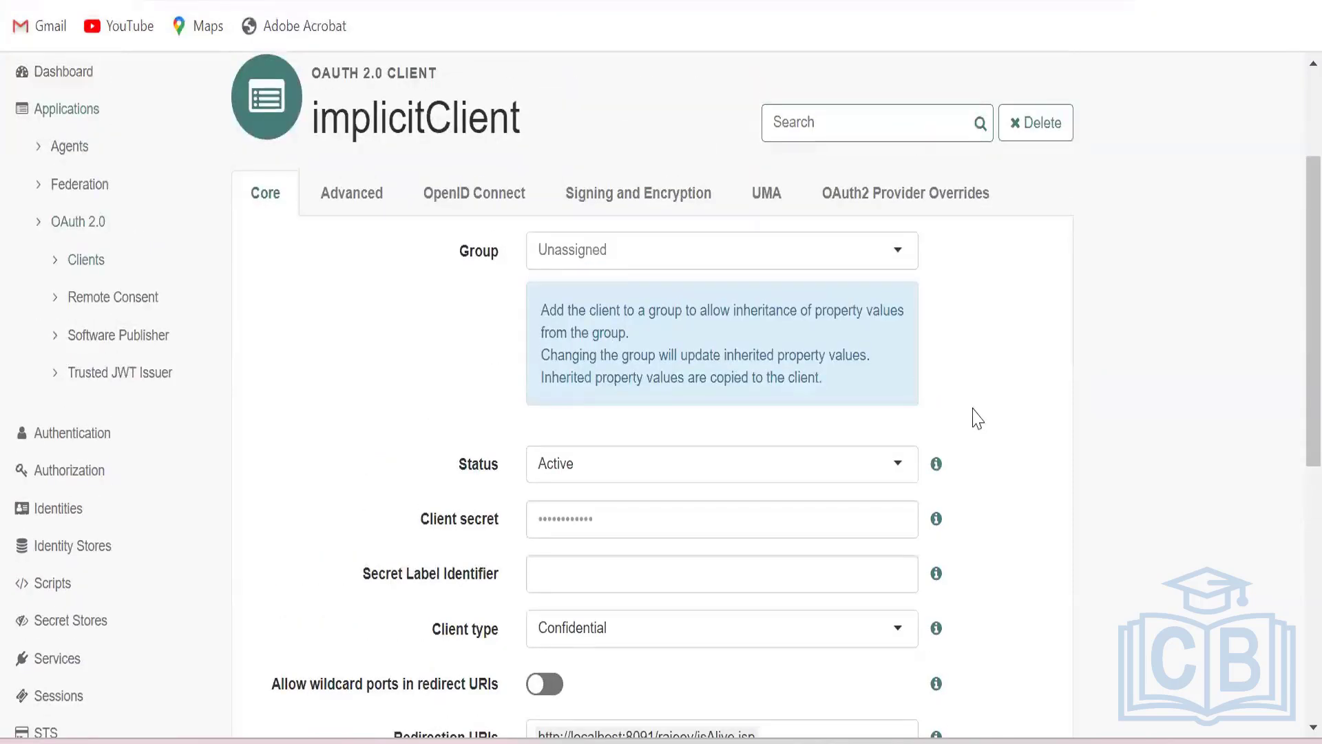
scroll(726, 444, "down", 5)
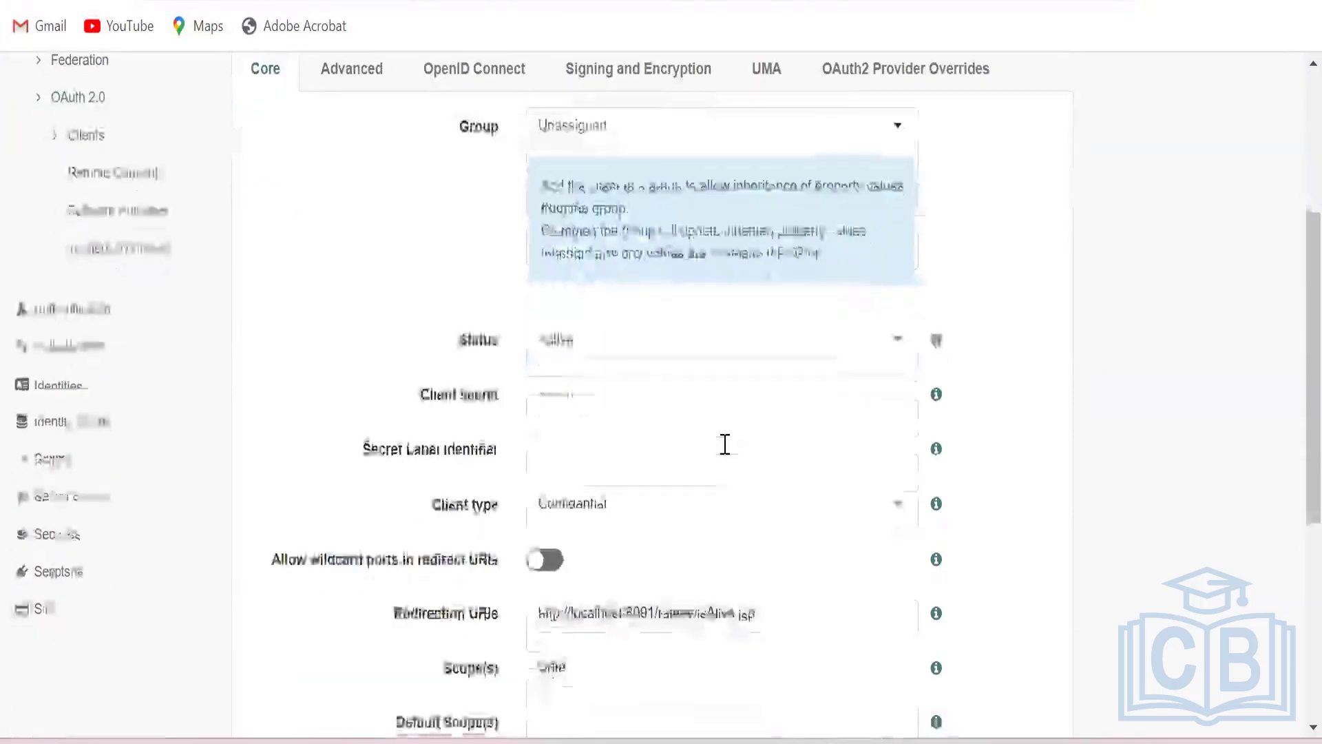
scroll(726, 444, "down", 3)
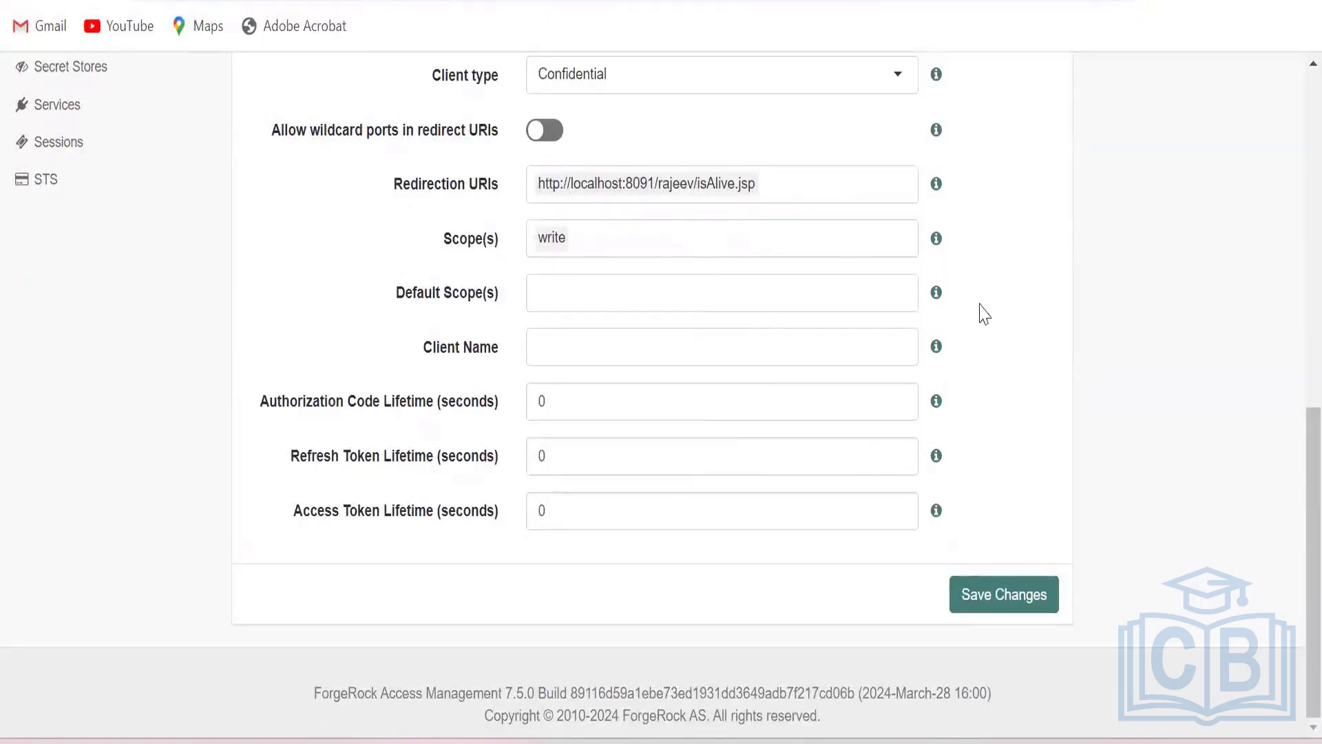
scroll(984, 315, "up", 3)
scroll(984, 314, "up", 5)
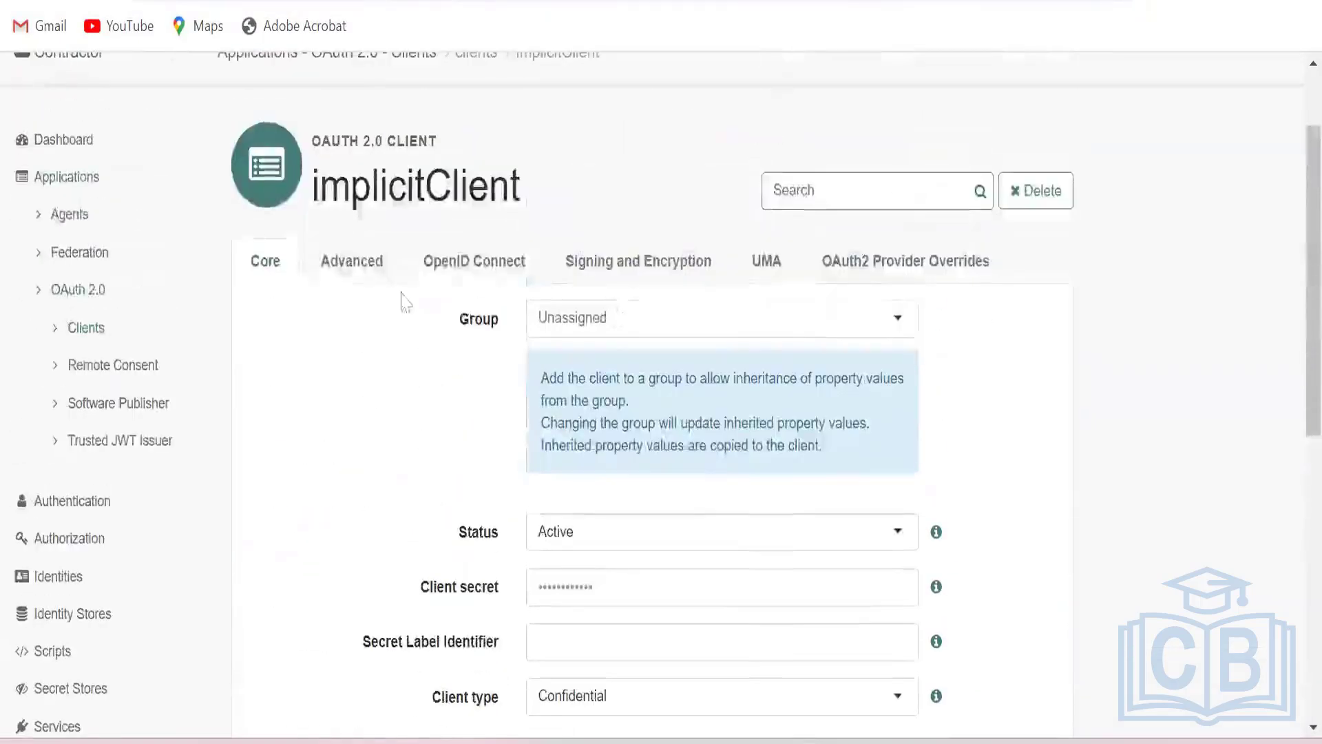
Review the advanced settings of implicitClient and save the client's changes.
left_click(365, 286)
scroll(689, 386, "down", 3)
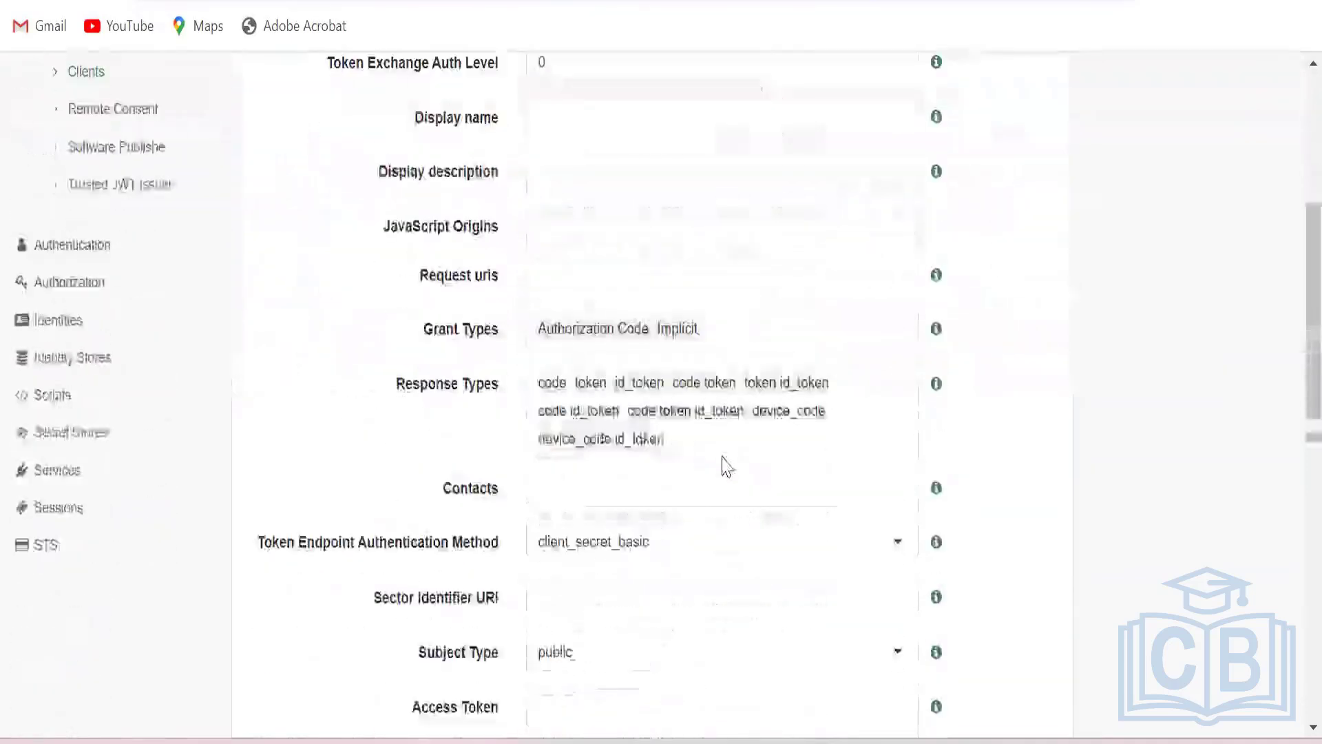
scroll(777, 452, "down", 10)
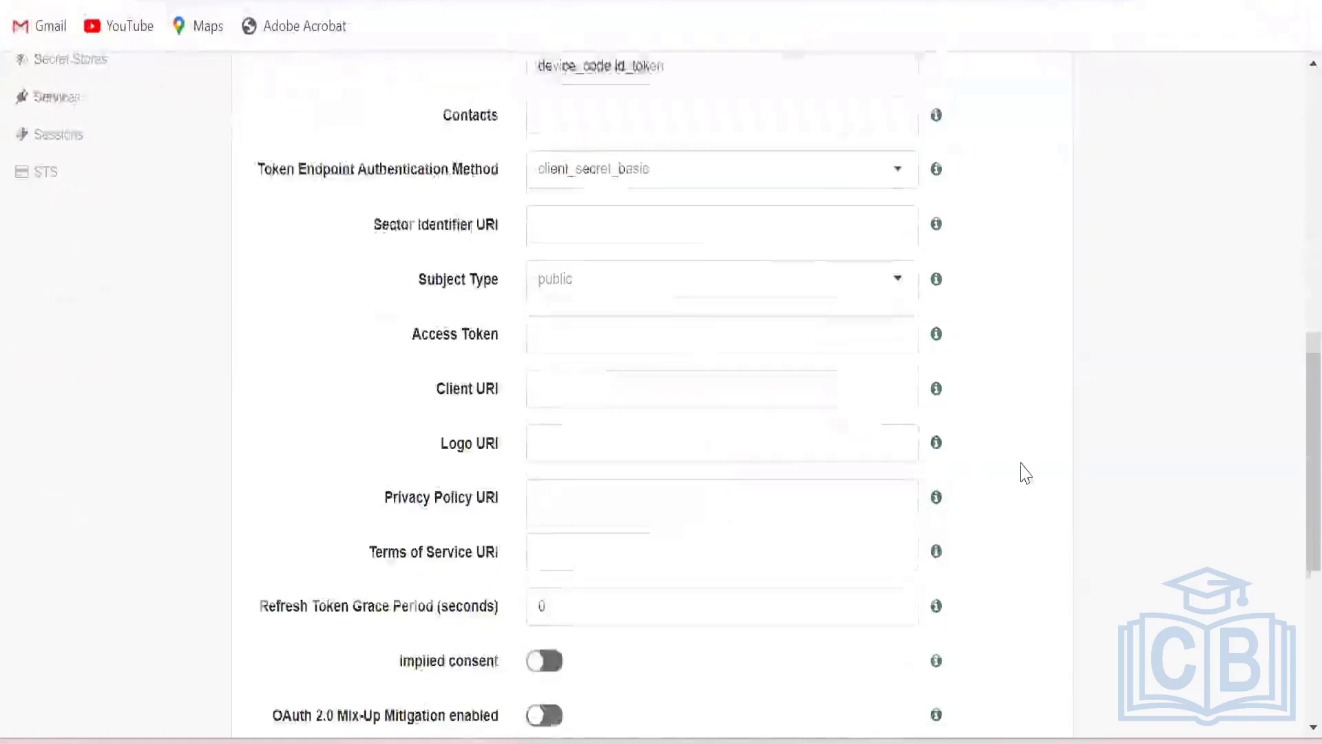
left_click(1011, 597)
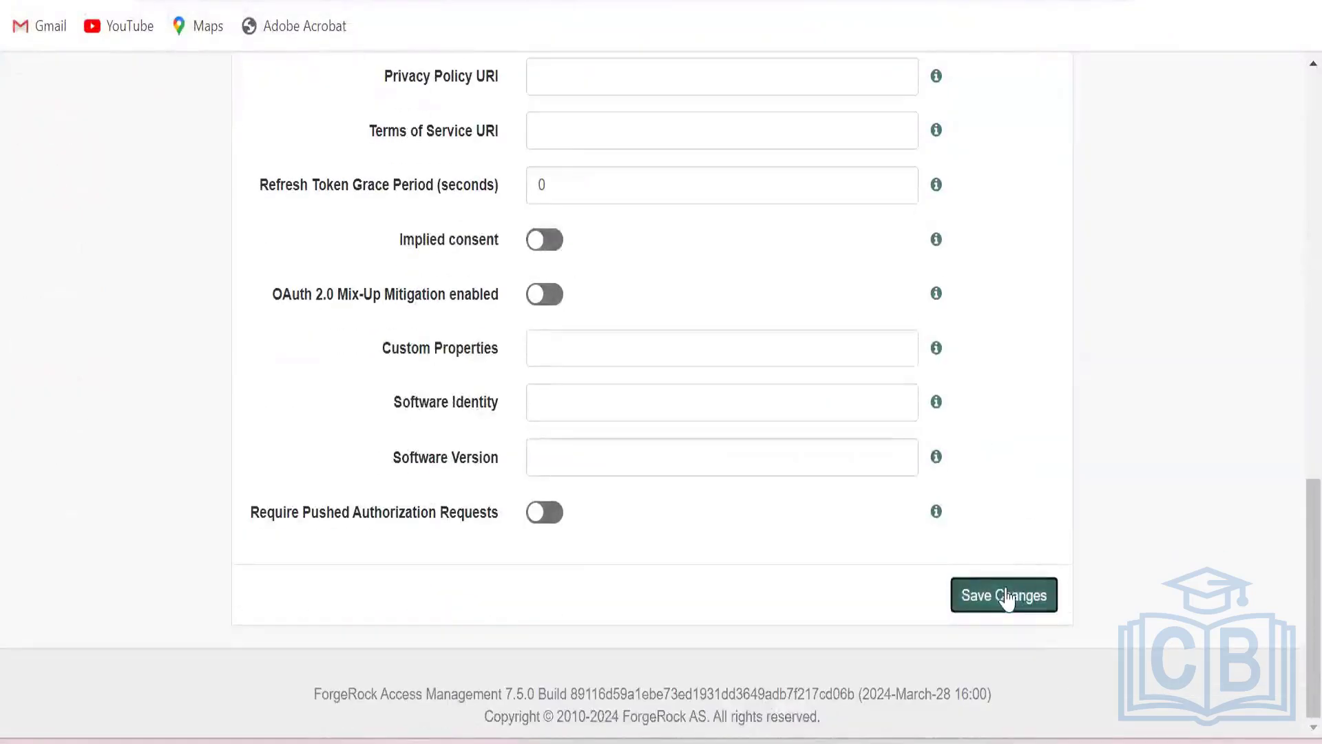
scroll(1028, 420, "up", 4)
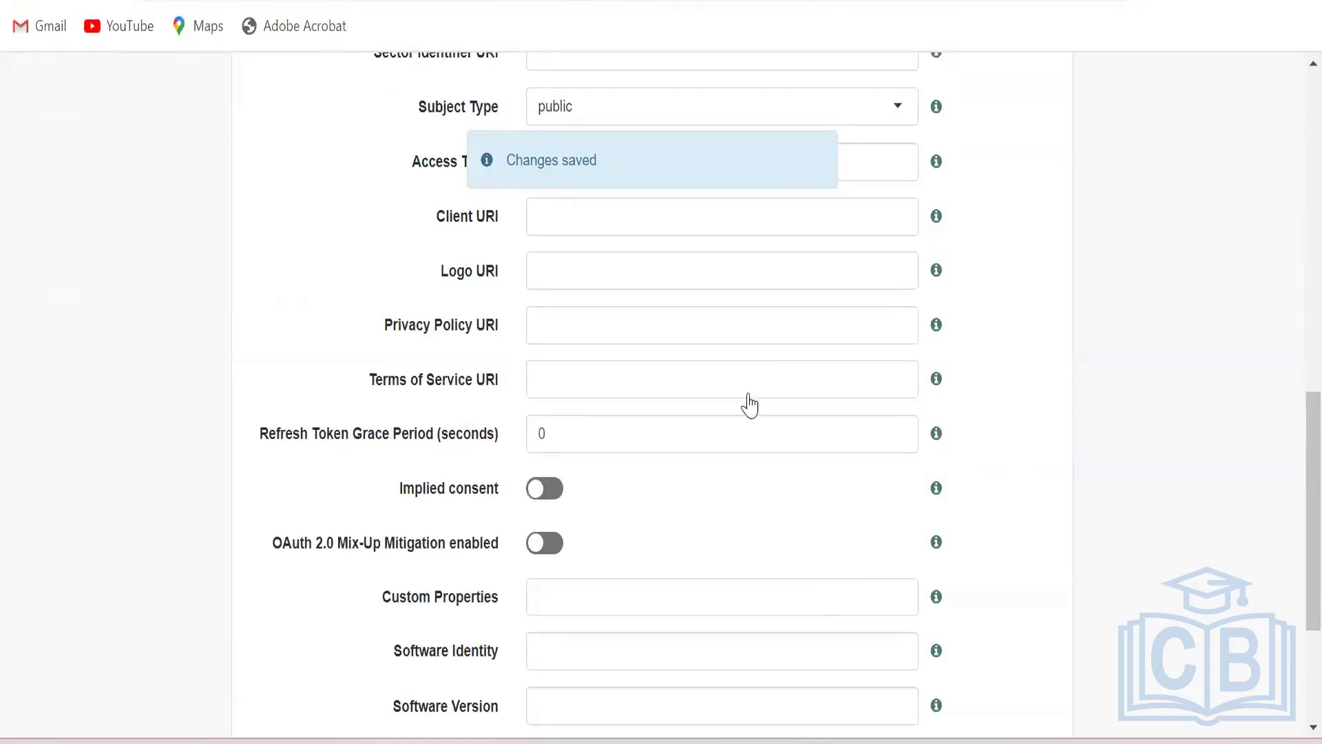
Copy the implicitClient authorization URL with response_type=token from the Notepad++ notes and request it in a new Incognito window.
key("alt+Tab")
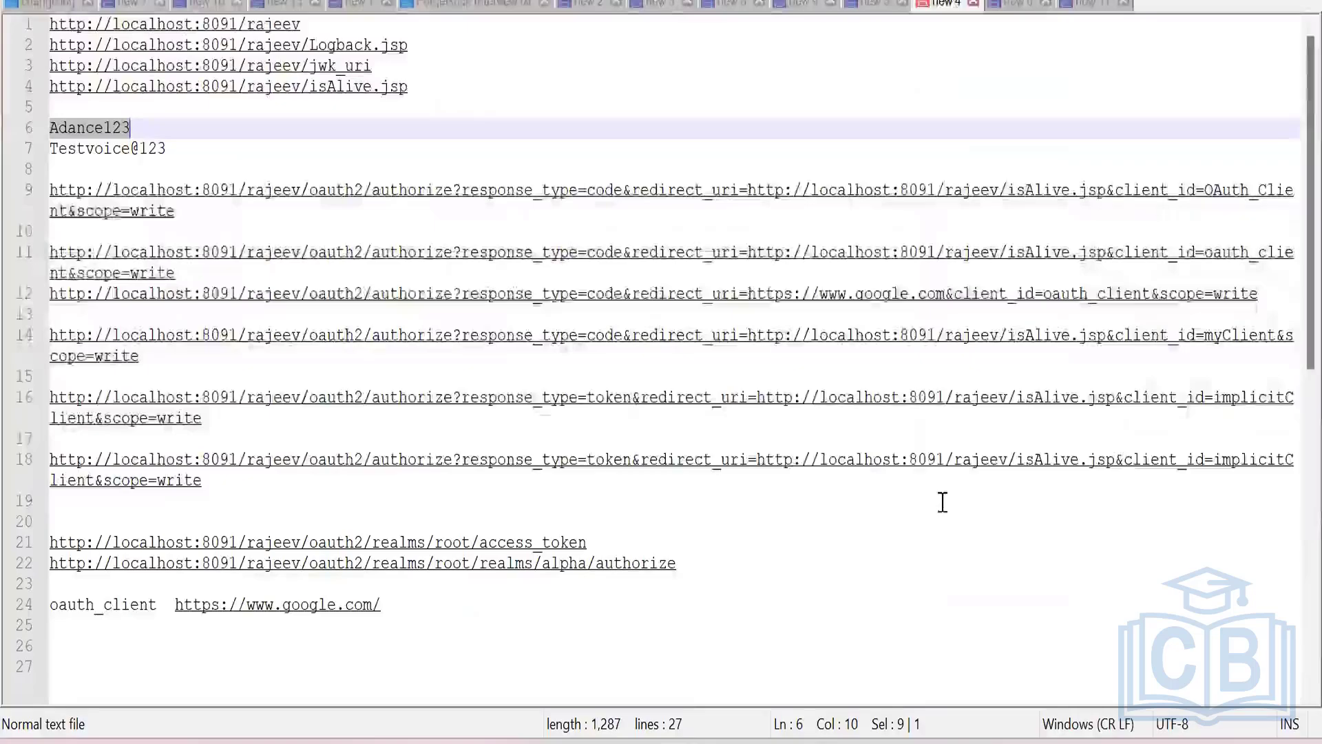
key("alt+Tab")
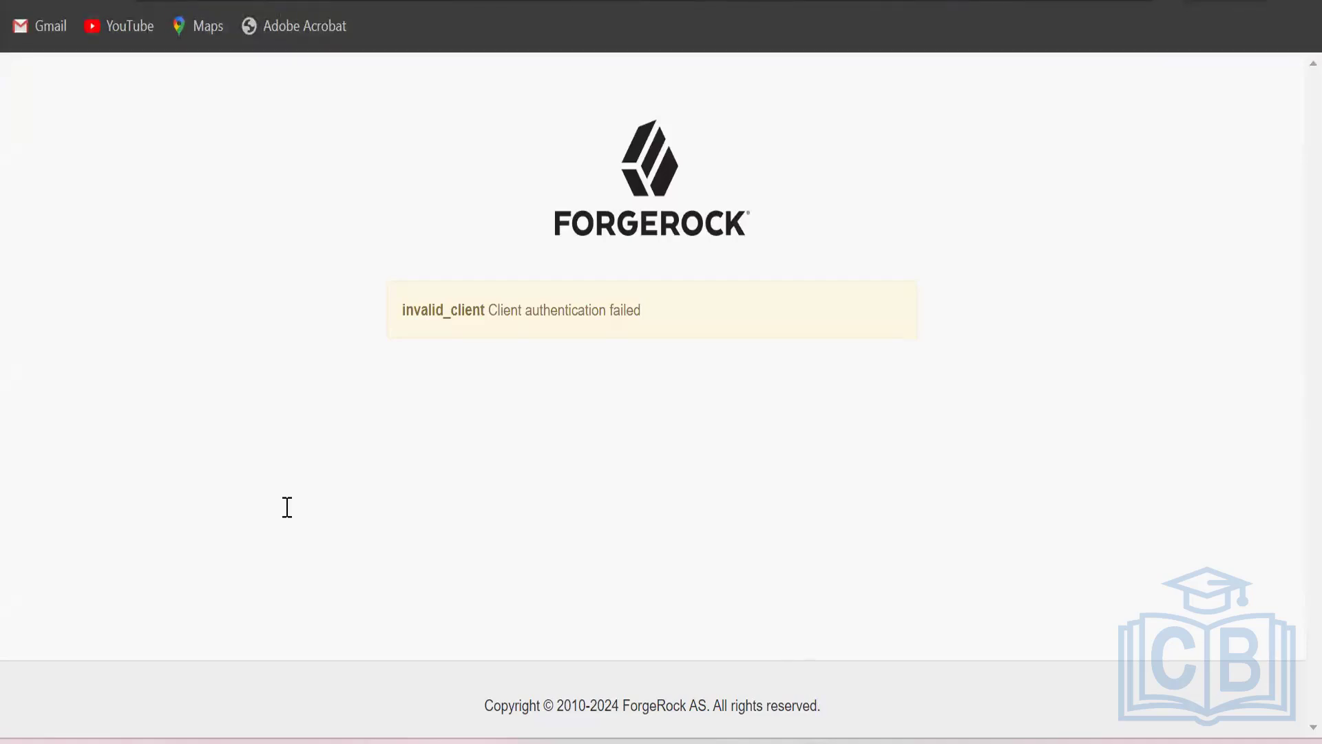
key("alt+Tab")
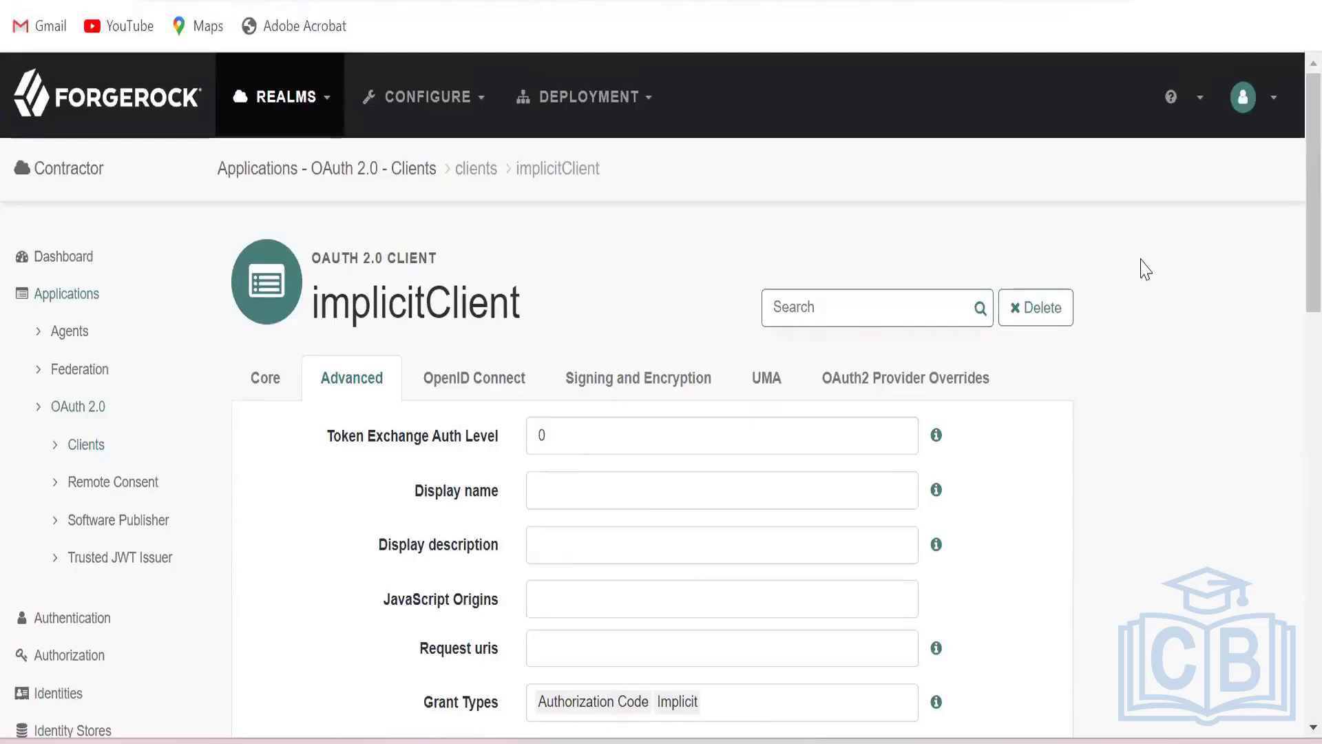
left_click(1294, 5)
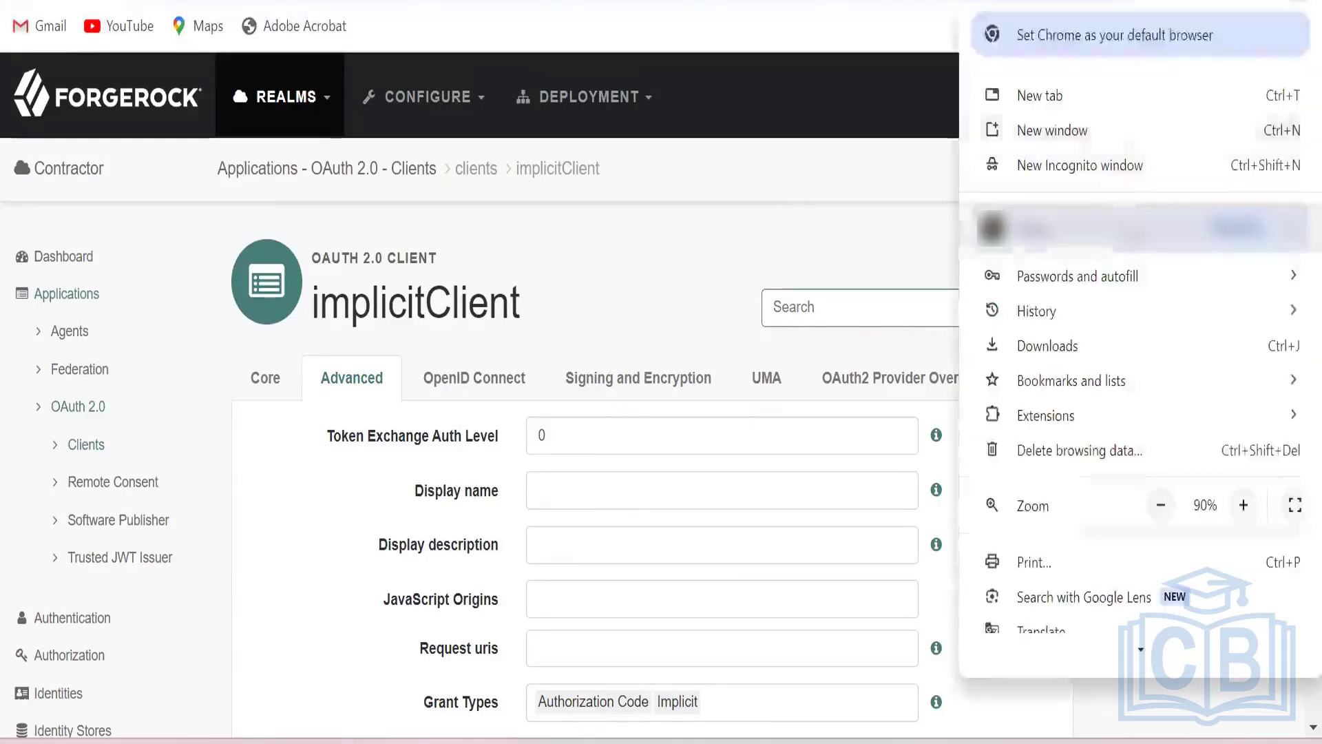
left_click(1119, 169)
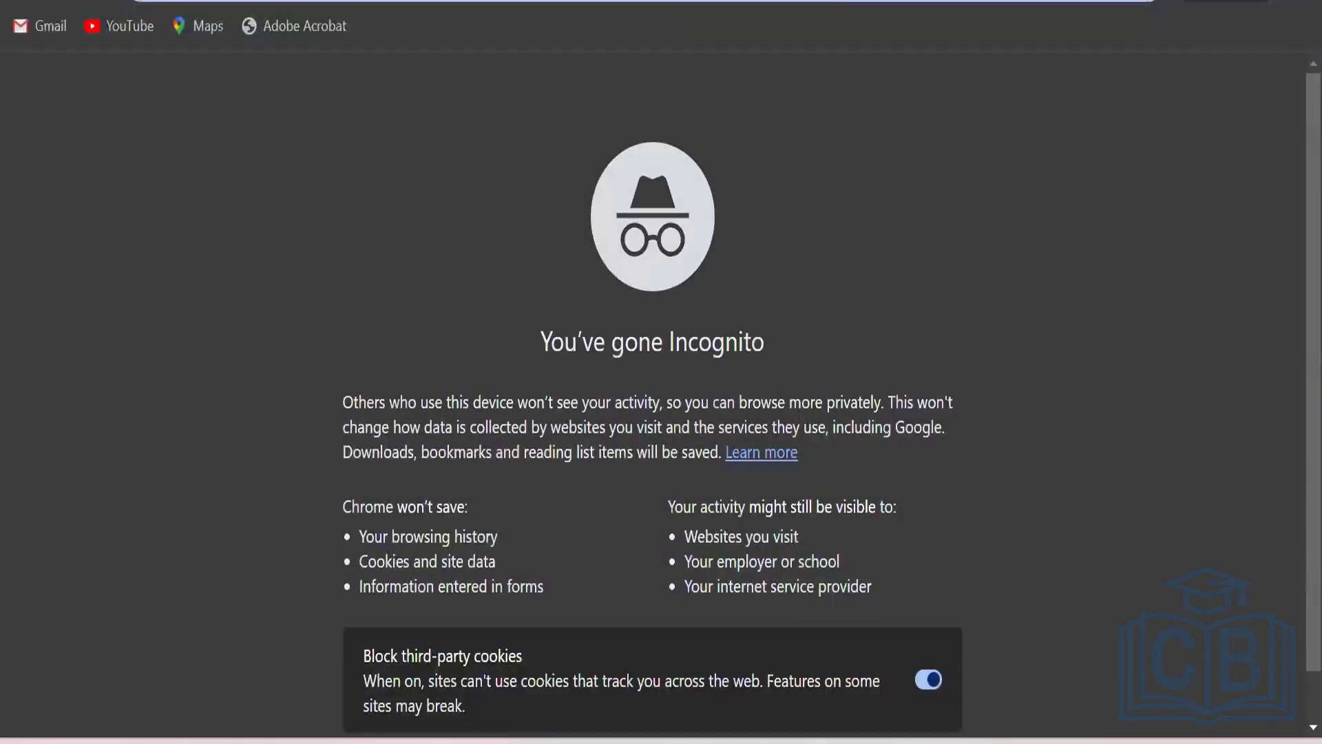
key("ctrl+v")
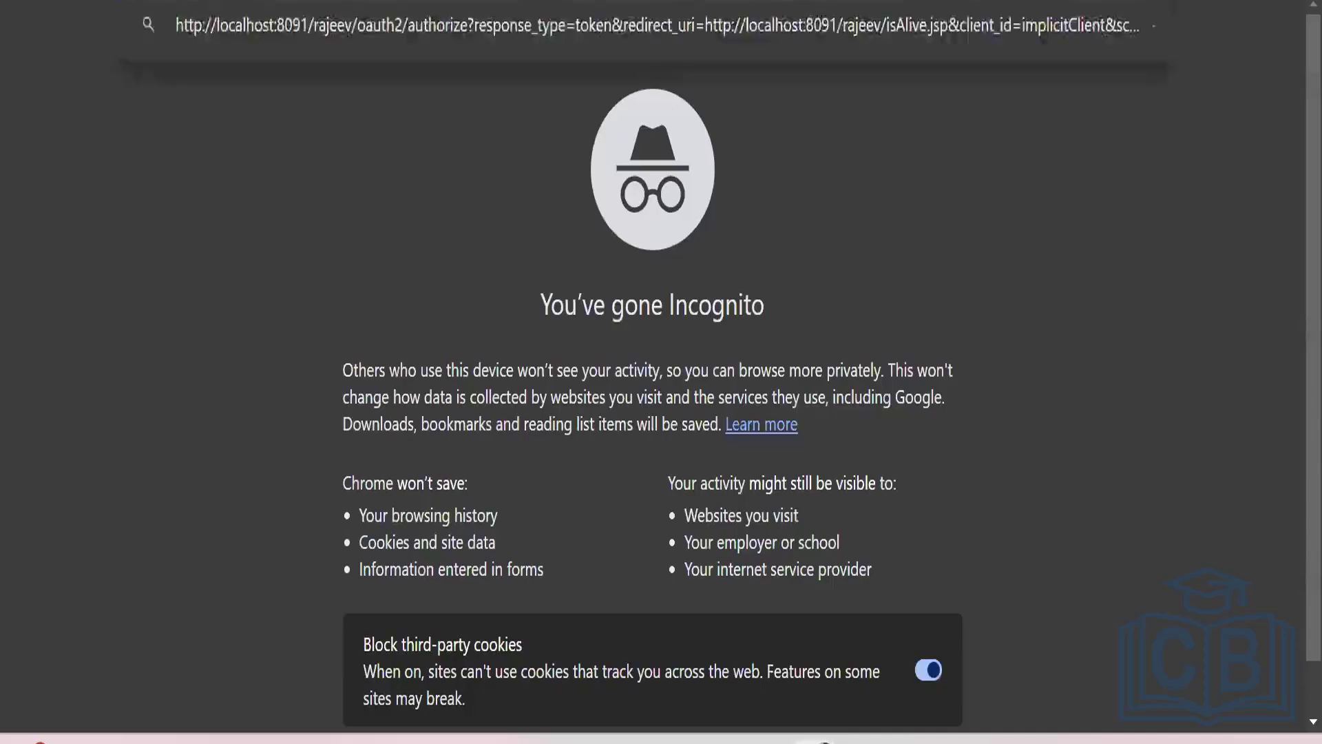
key("Return")
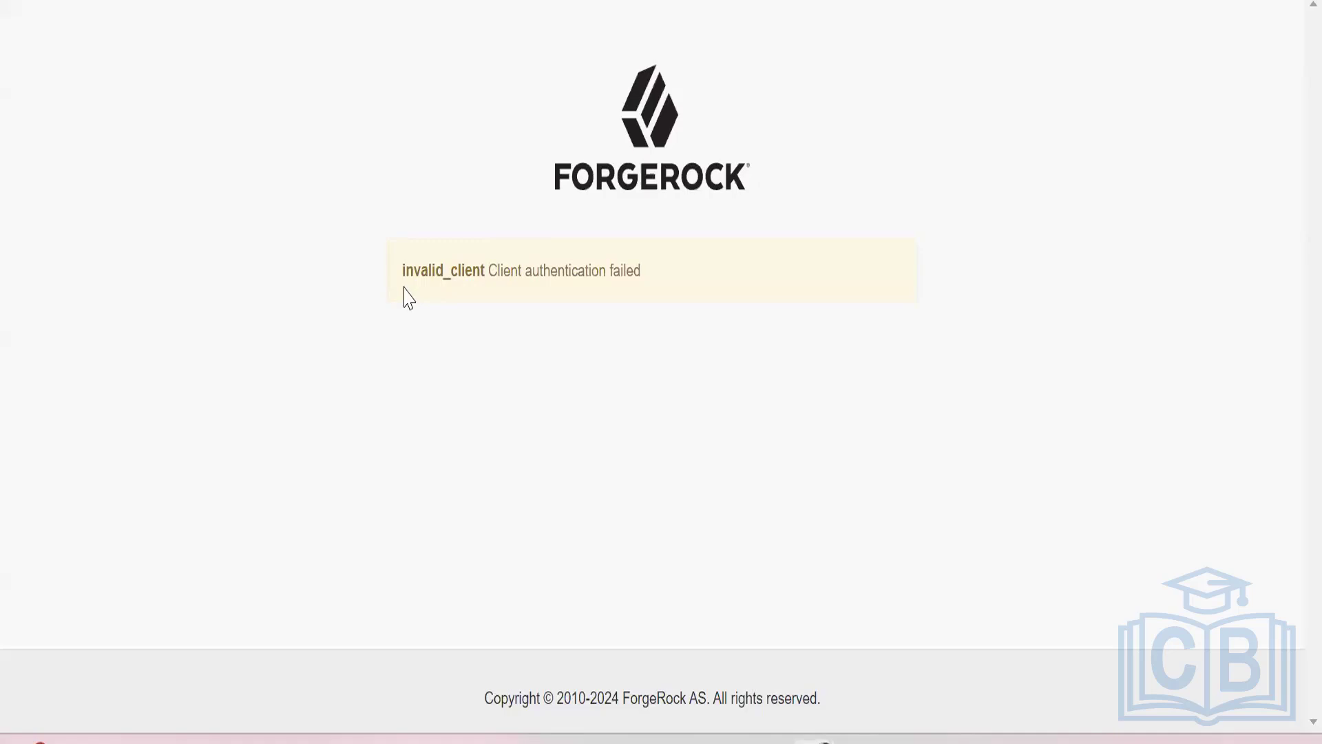
left_click_drag(402, 276, 655, 278)
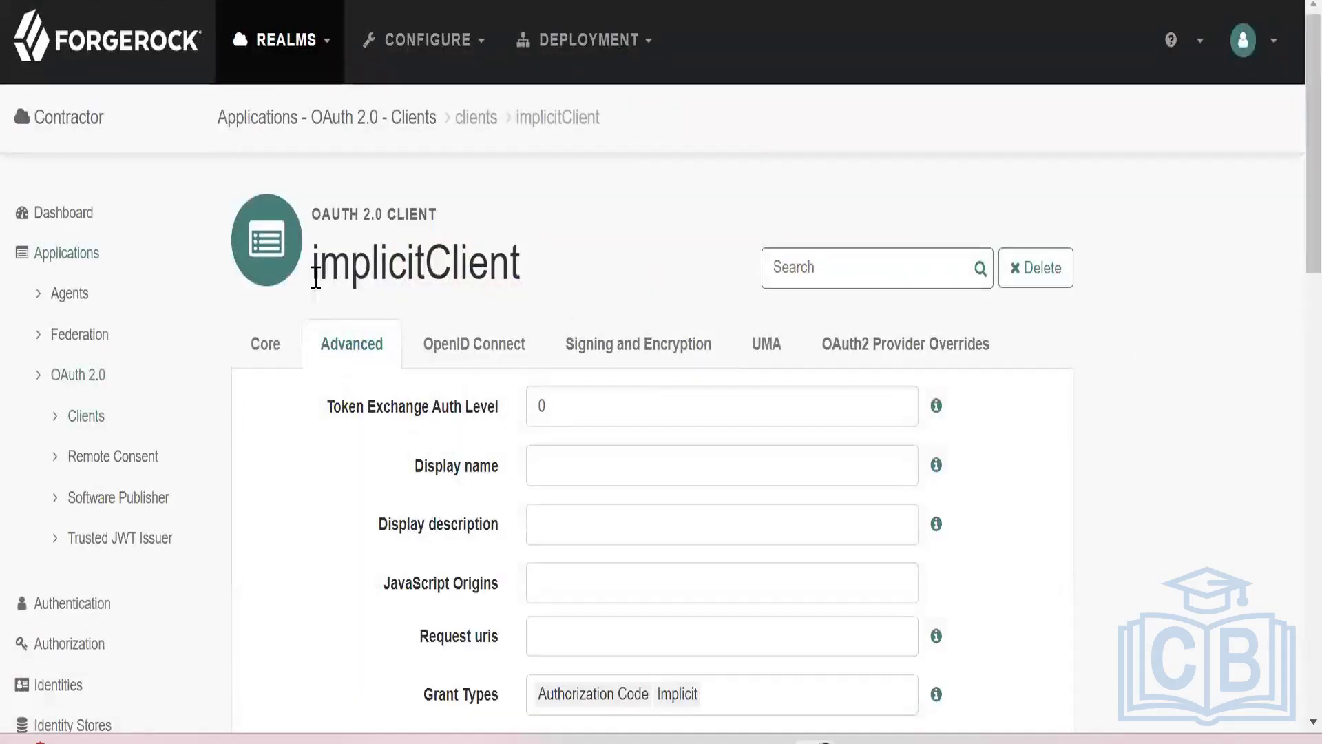
Compare the client name on the implicitClient page with the client_id in the last authorize URL in Notepad++.
left_click_drag(312, 263, 567, 277)
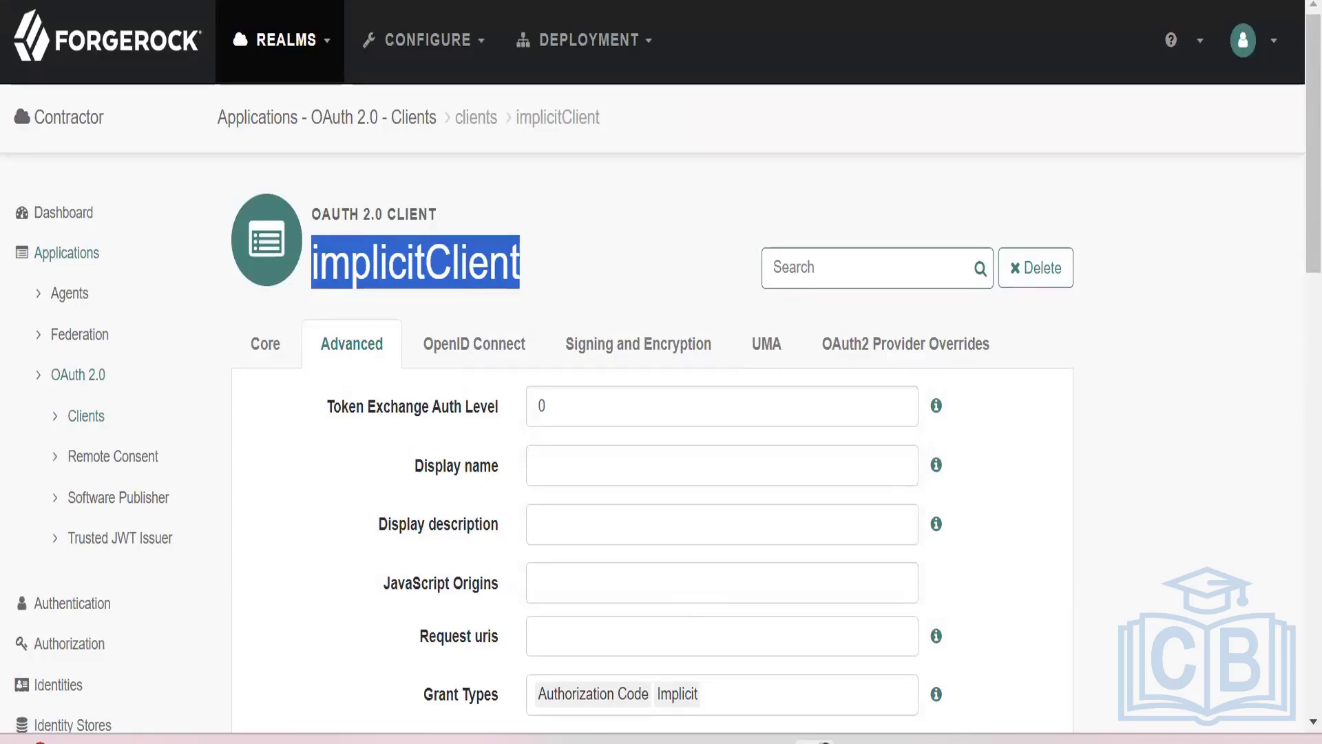
left_click(815, 742)
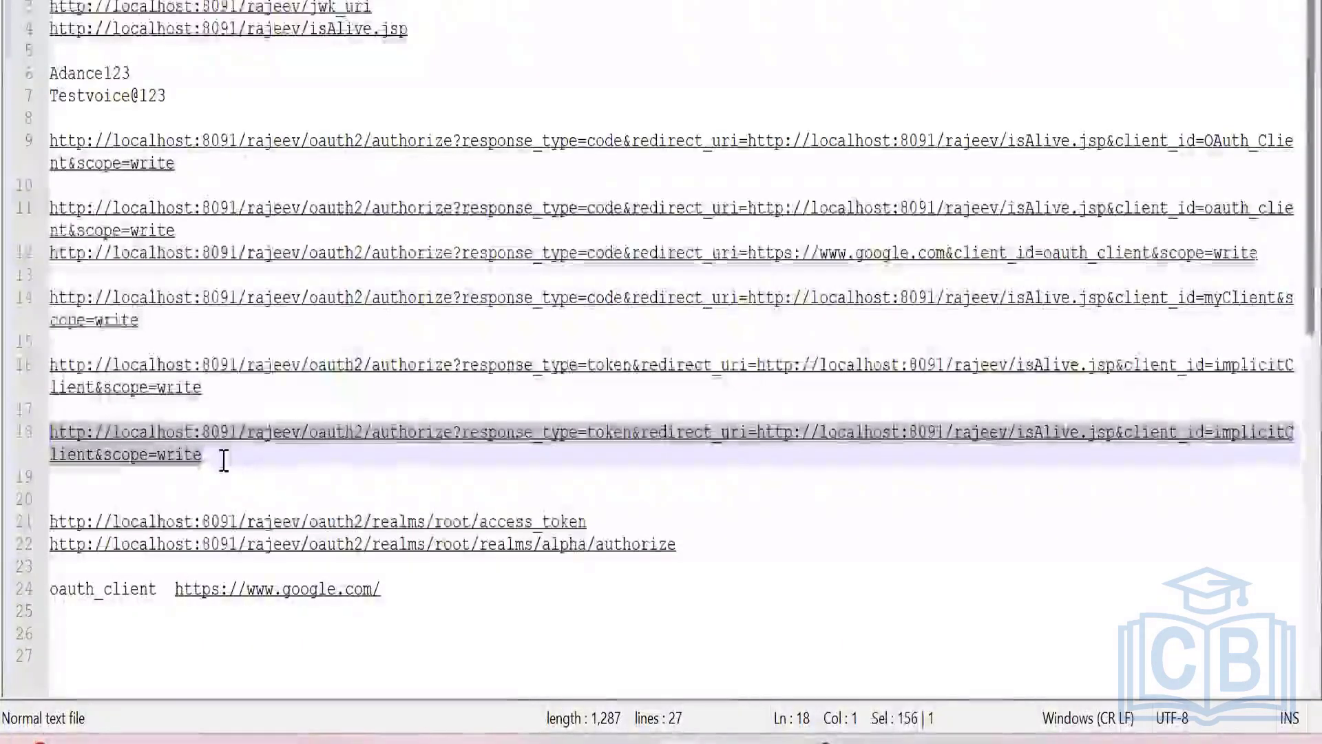
left_click(227, 456)
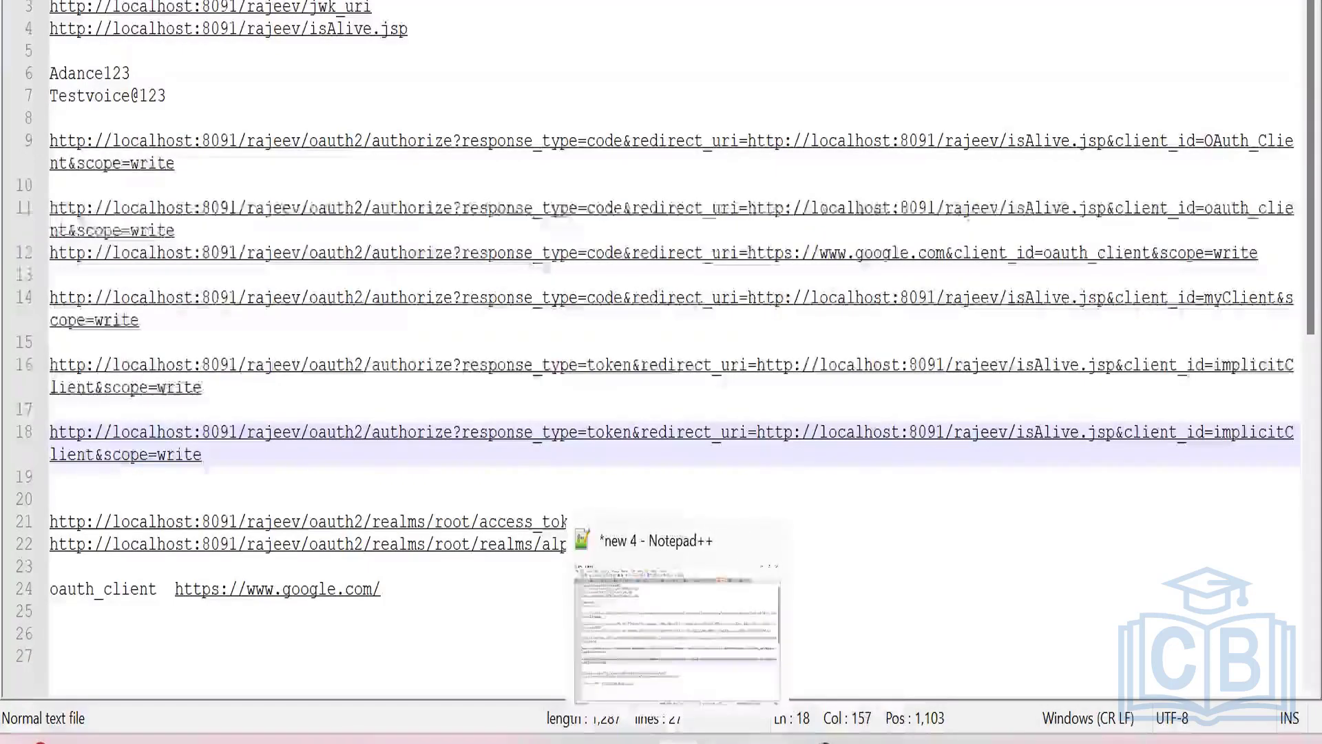
Copy the line 18 implicitClient authorization URL from Notepad++ and request it in a regular Chrome tab.
mouse_move(815, 742)
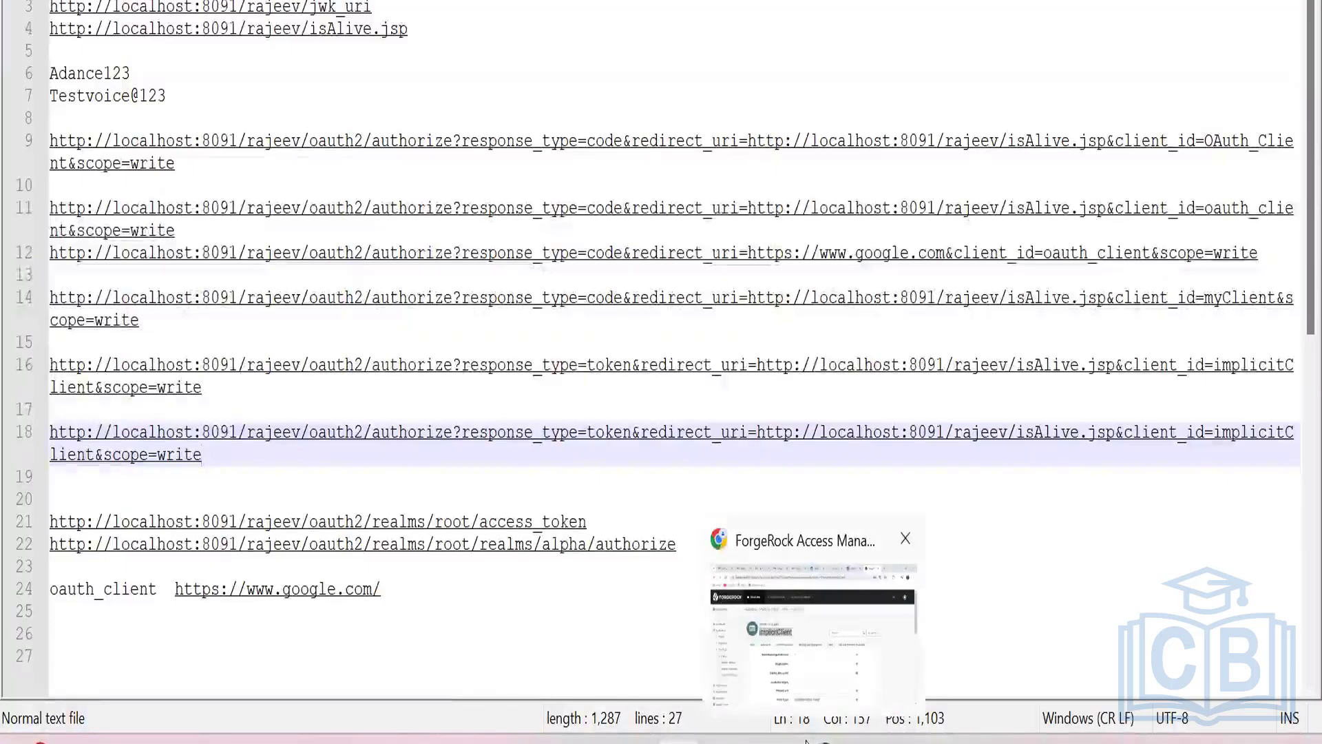
left_click(770, 566)
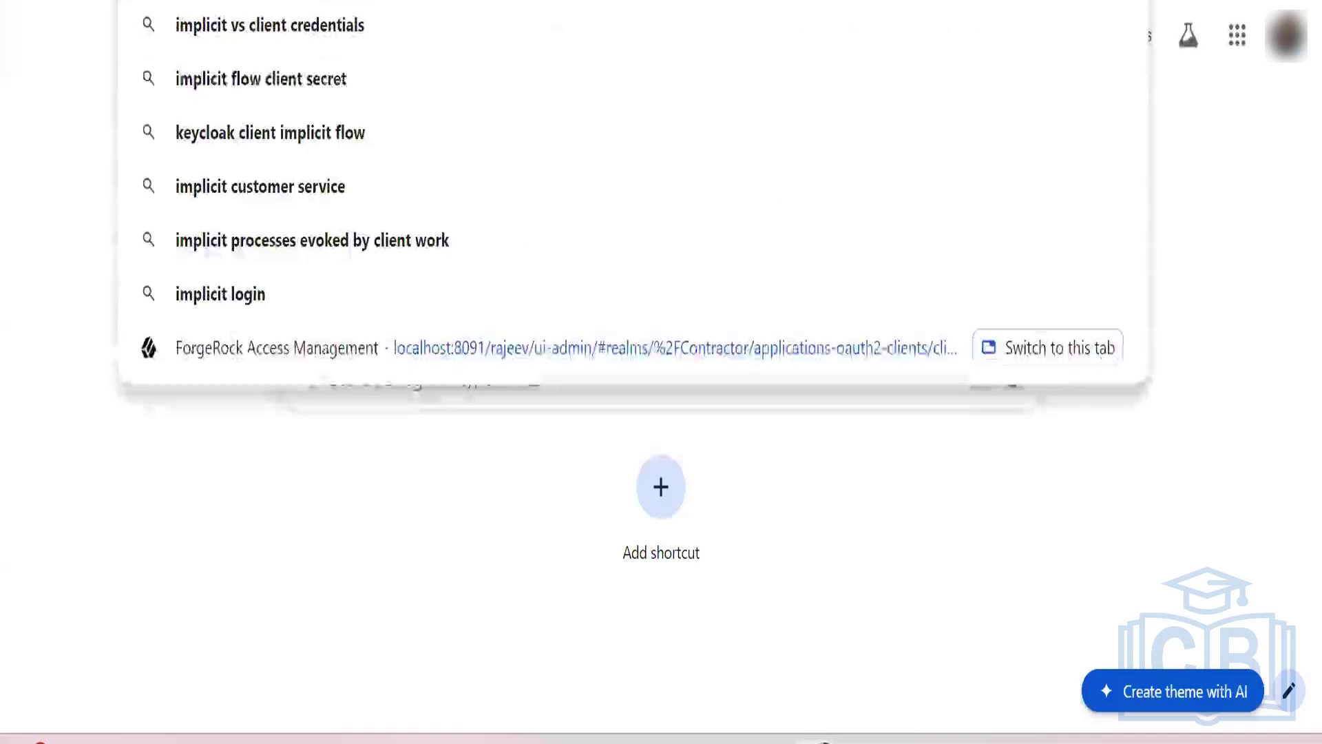
key("Return")
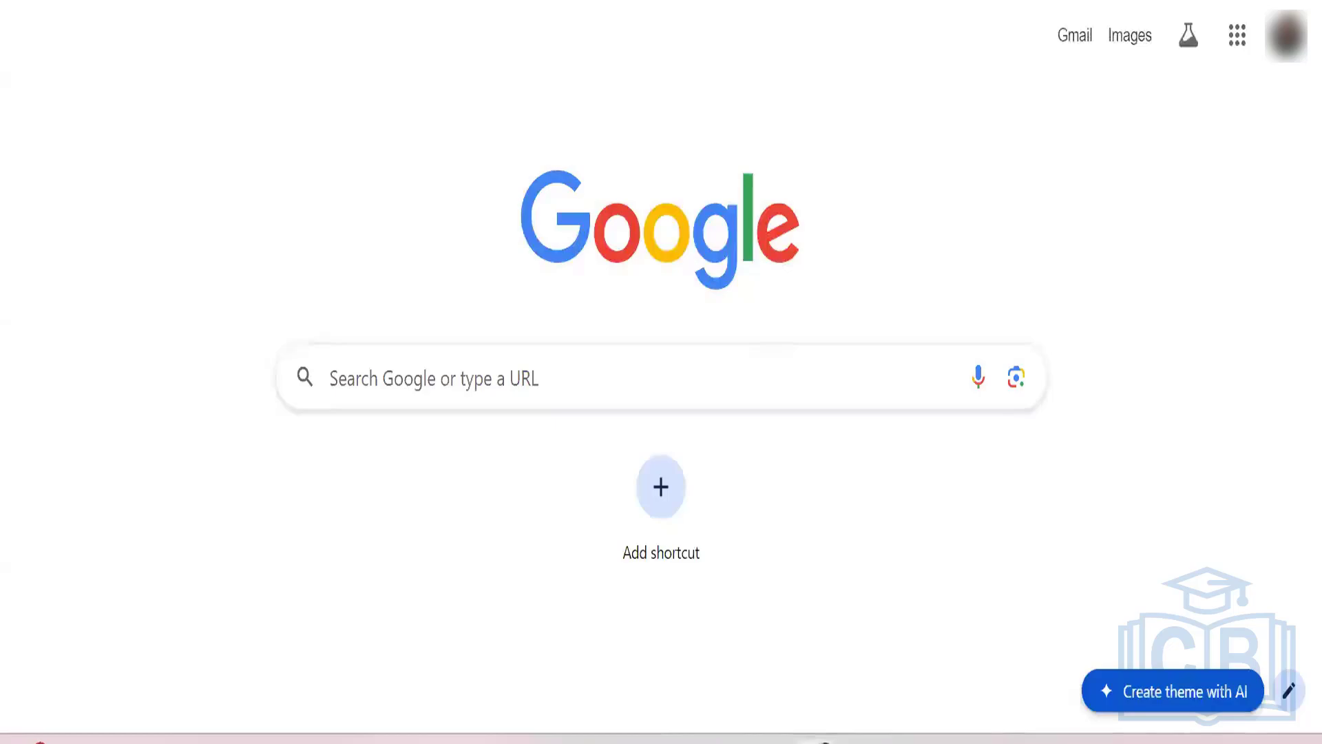
key("ctrl+v")
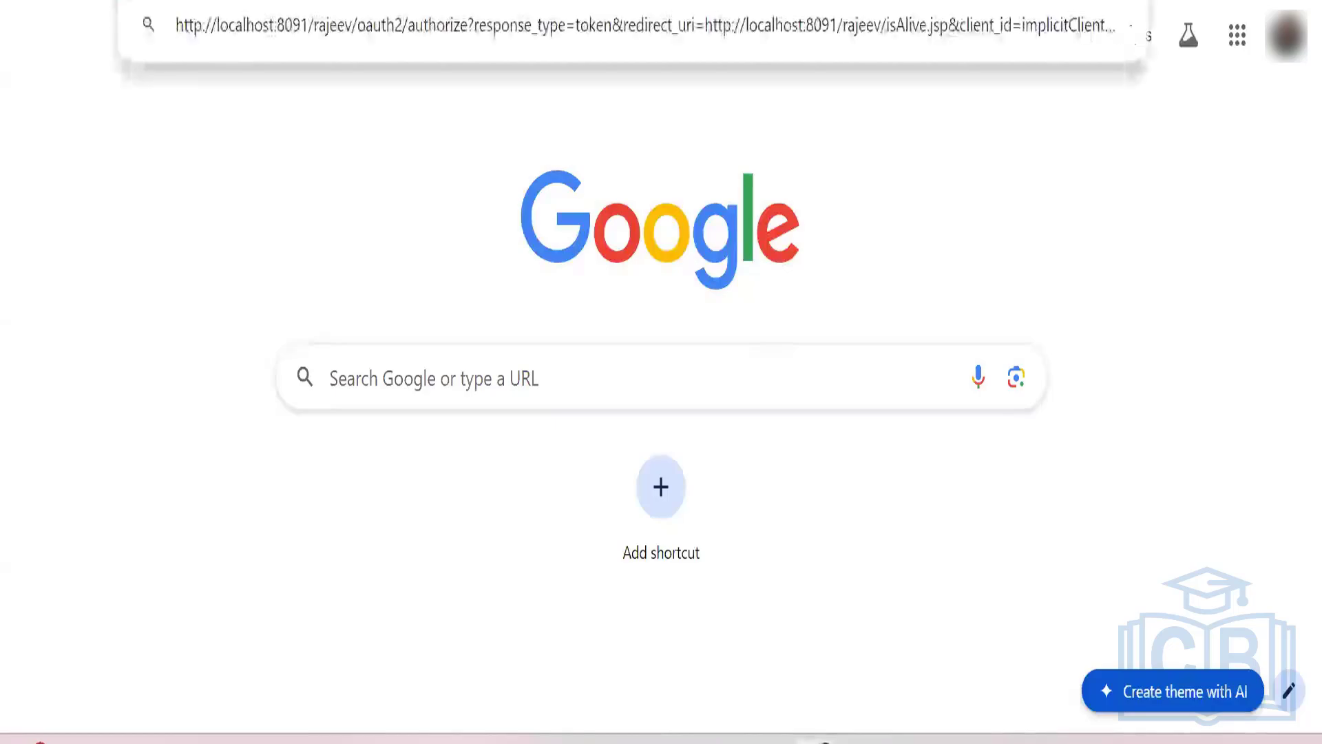
key("Return")
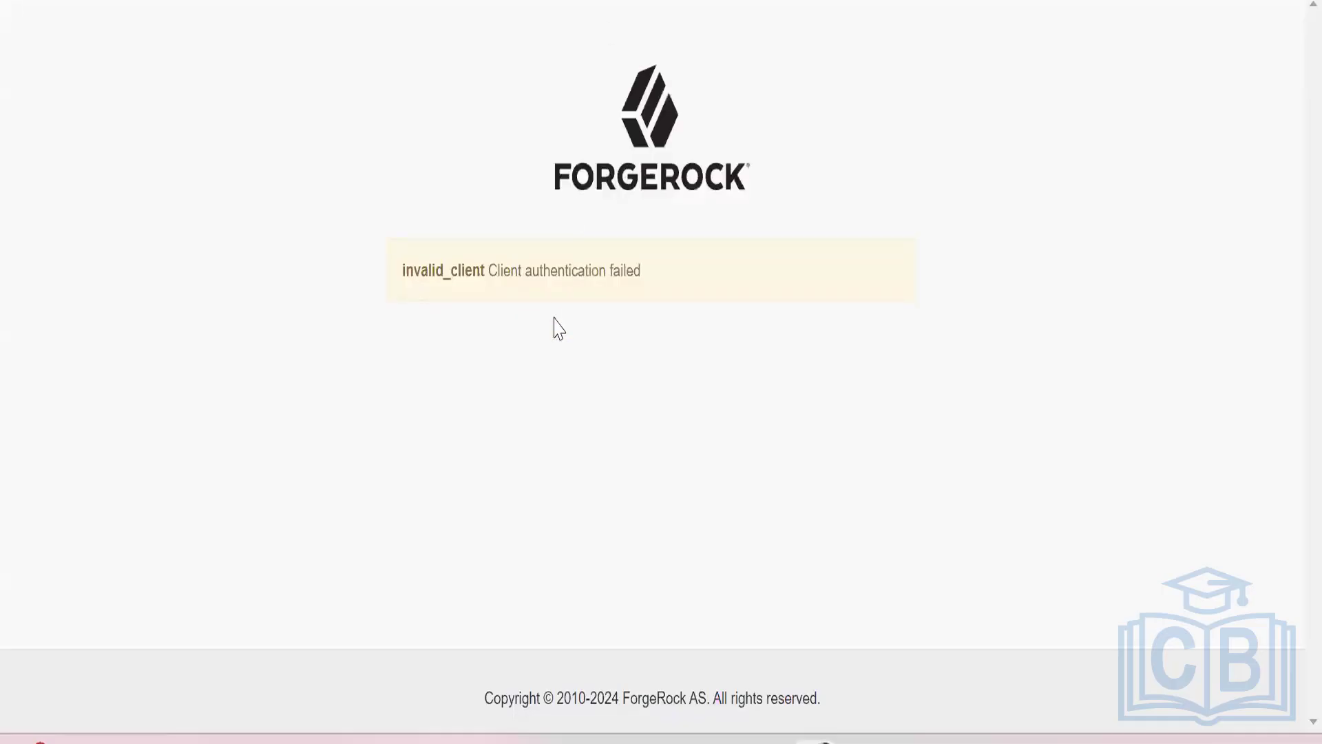
left_click_drag(399, 271, 657, 275)
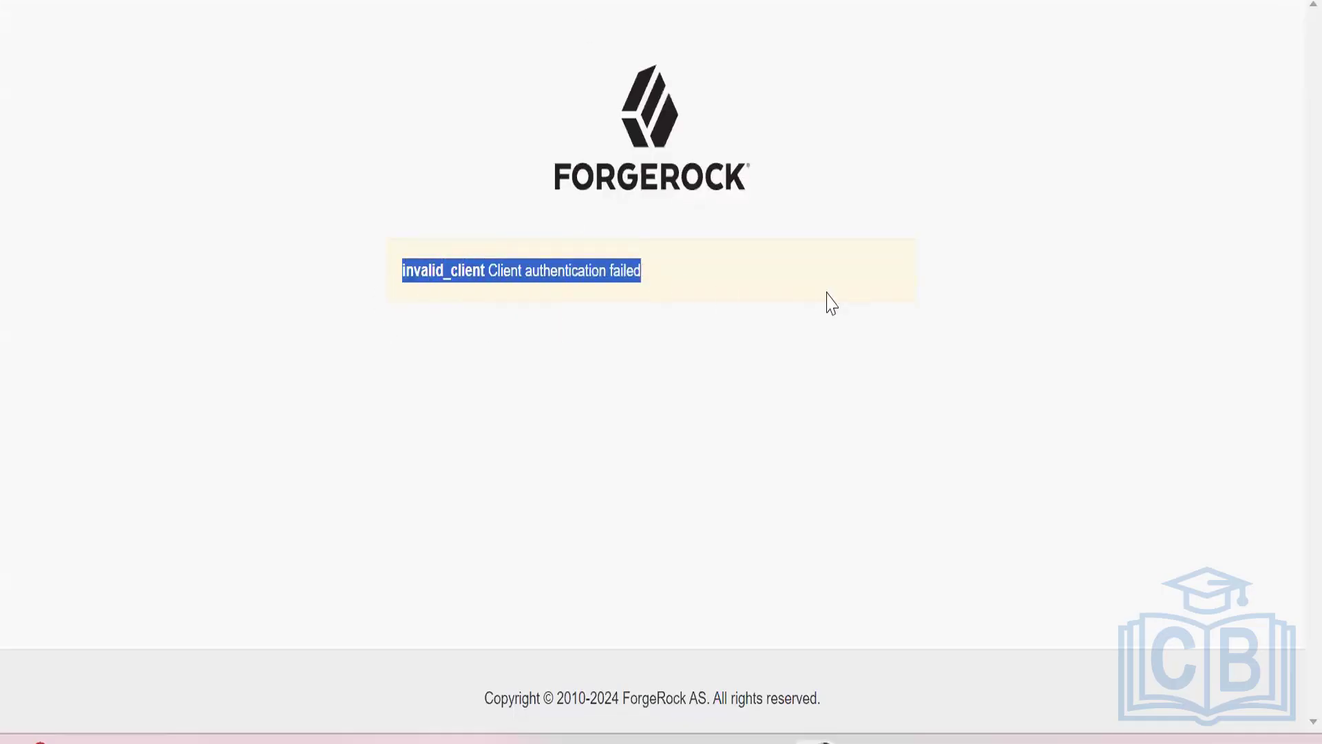
left_click(991, 280)
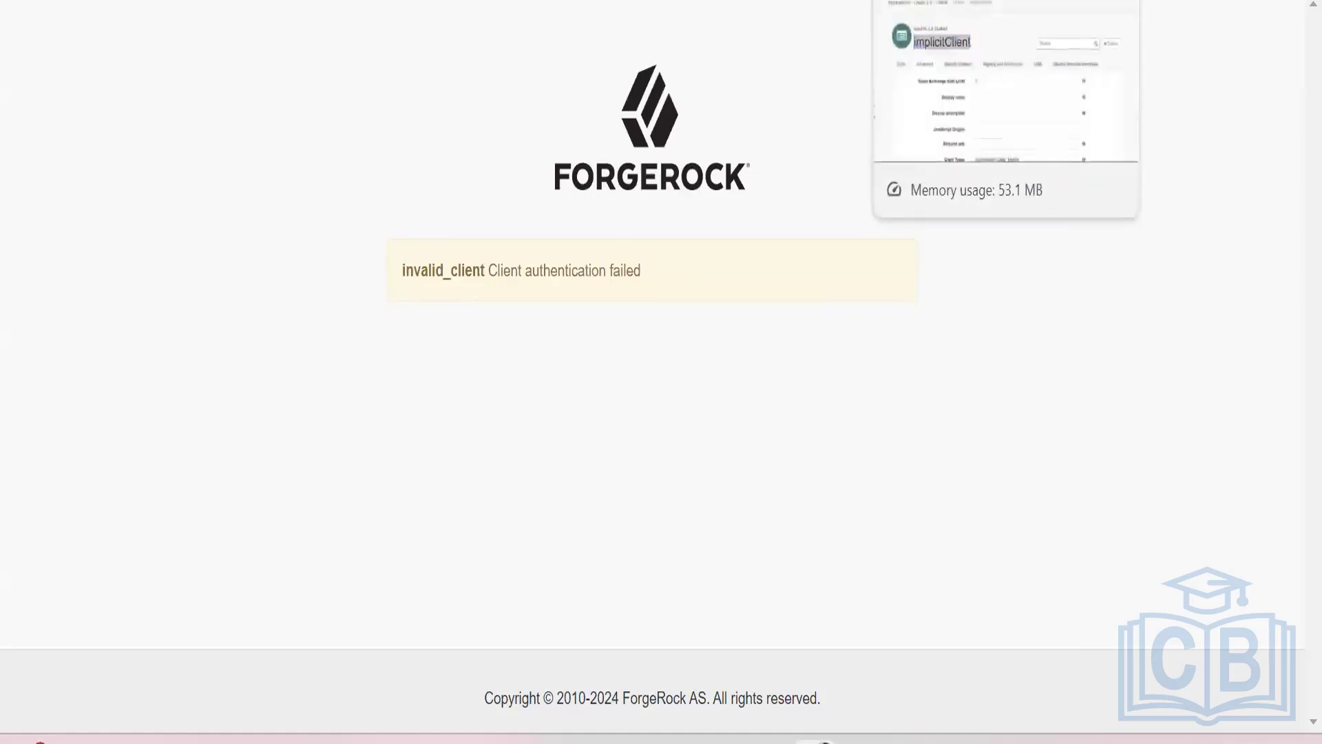
Return to the implicitClient page and check its advanced grant types and response types.
left_click(964, 1)
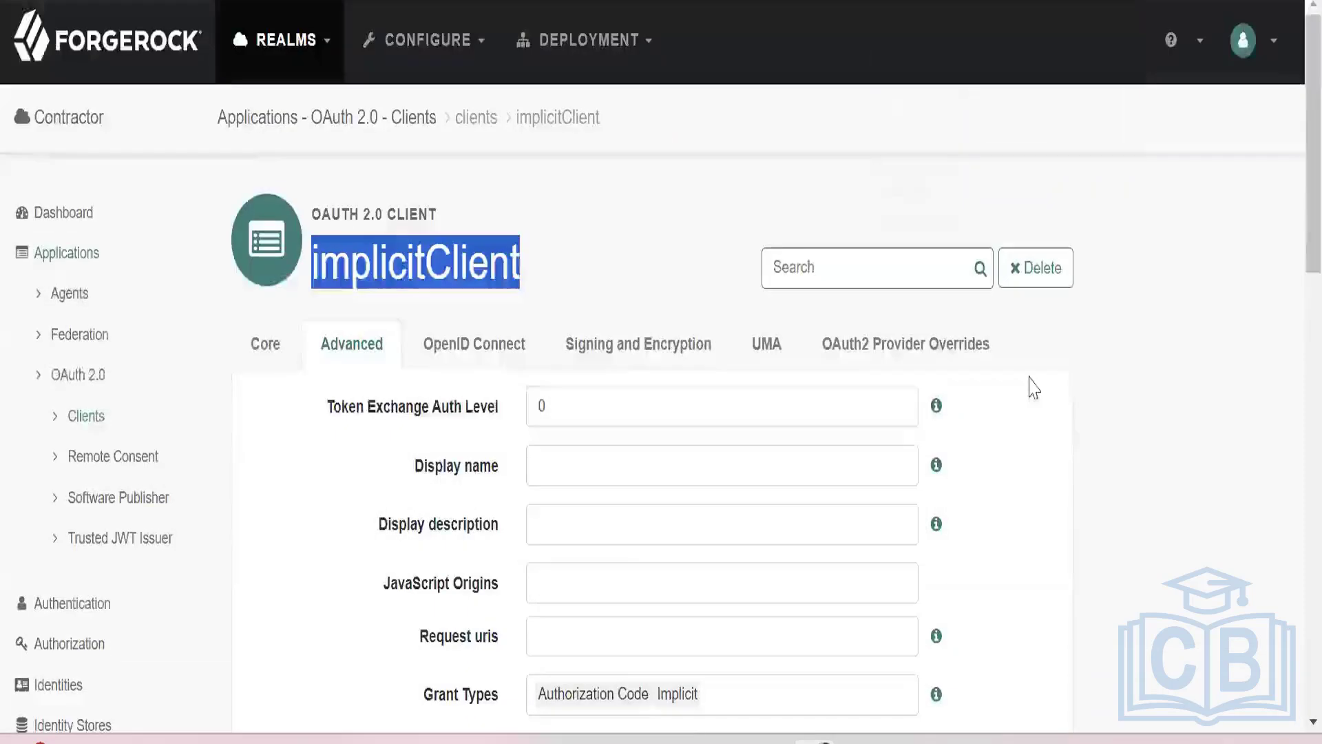
scroll(1023, 415, "down", 3)
scroll(1026, 425, "down", 2)
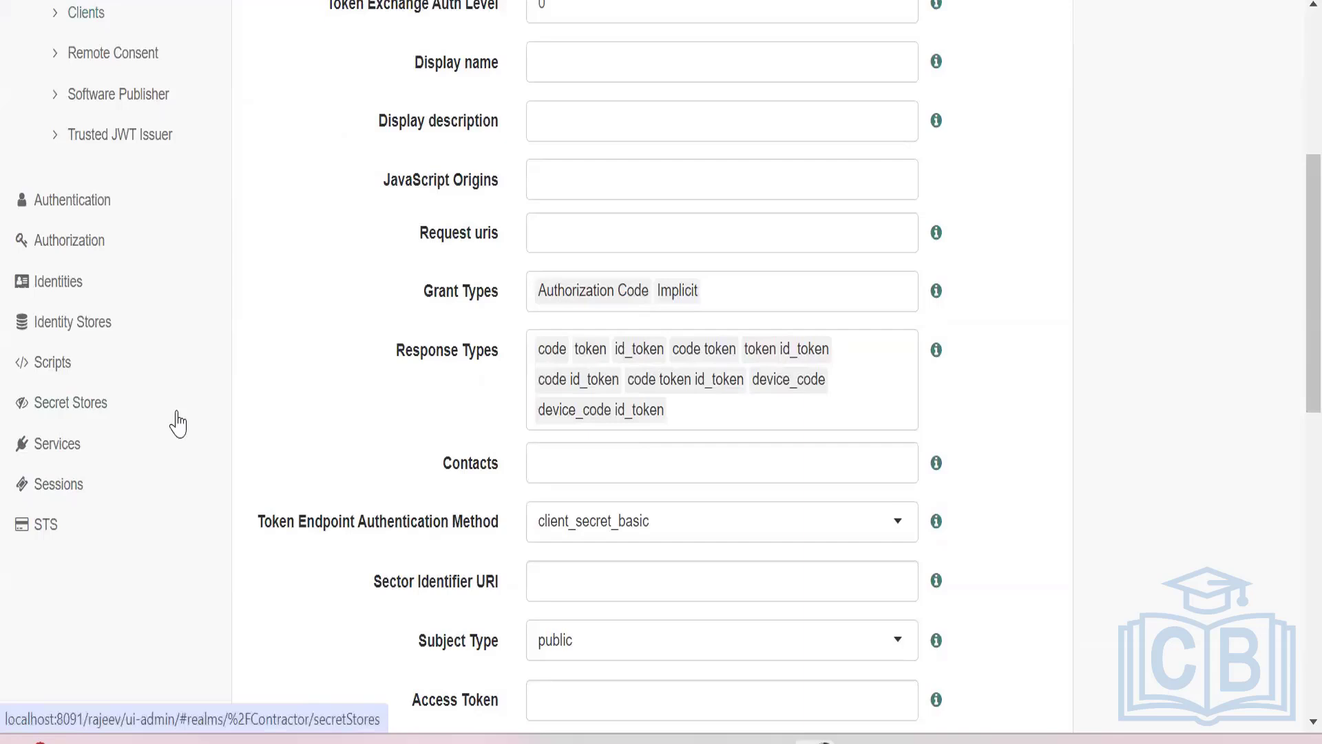
Open the Contractor realm's OAuth2 Provider service, check its core settings and show its advanced settings.
left_click(81, 455)
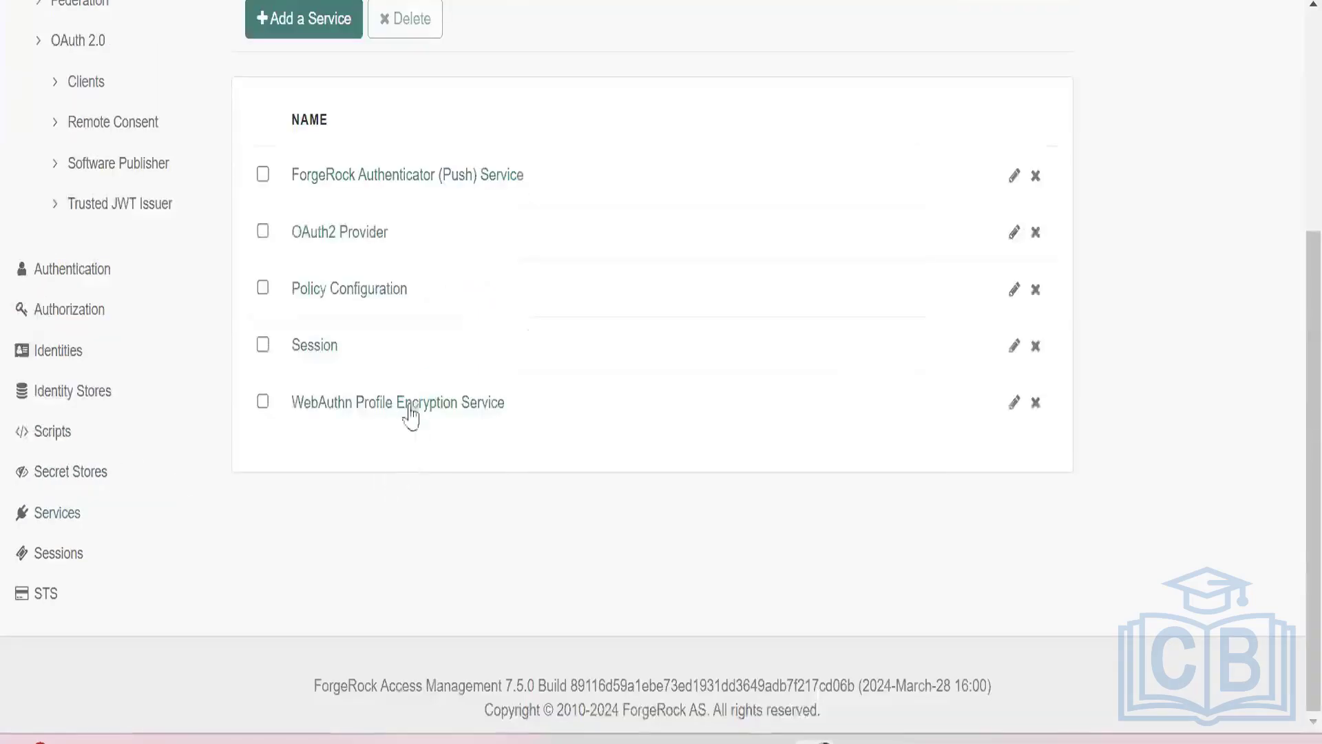
left_click(365, 234)
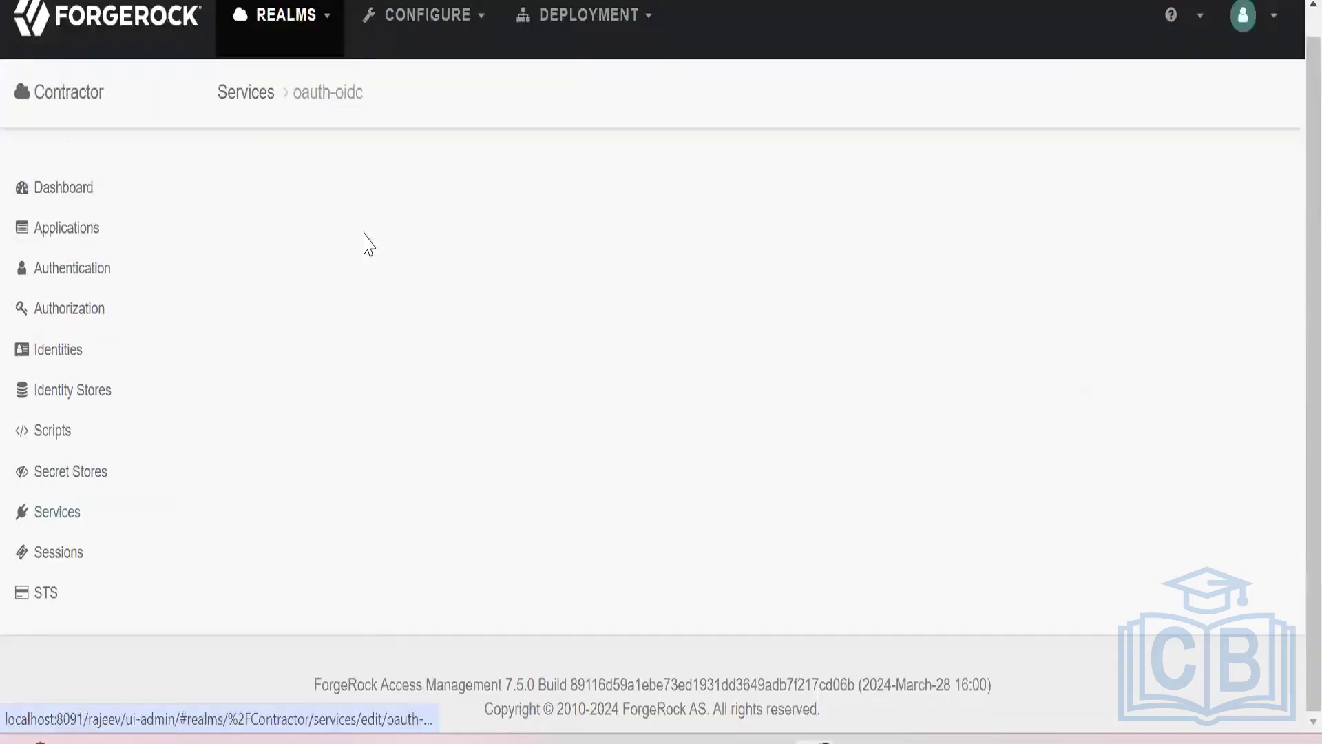
scroll(651, 397, "up", 2)
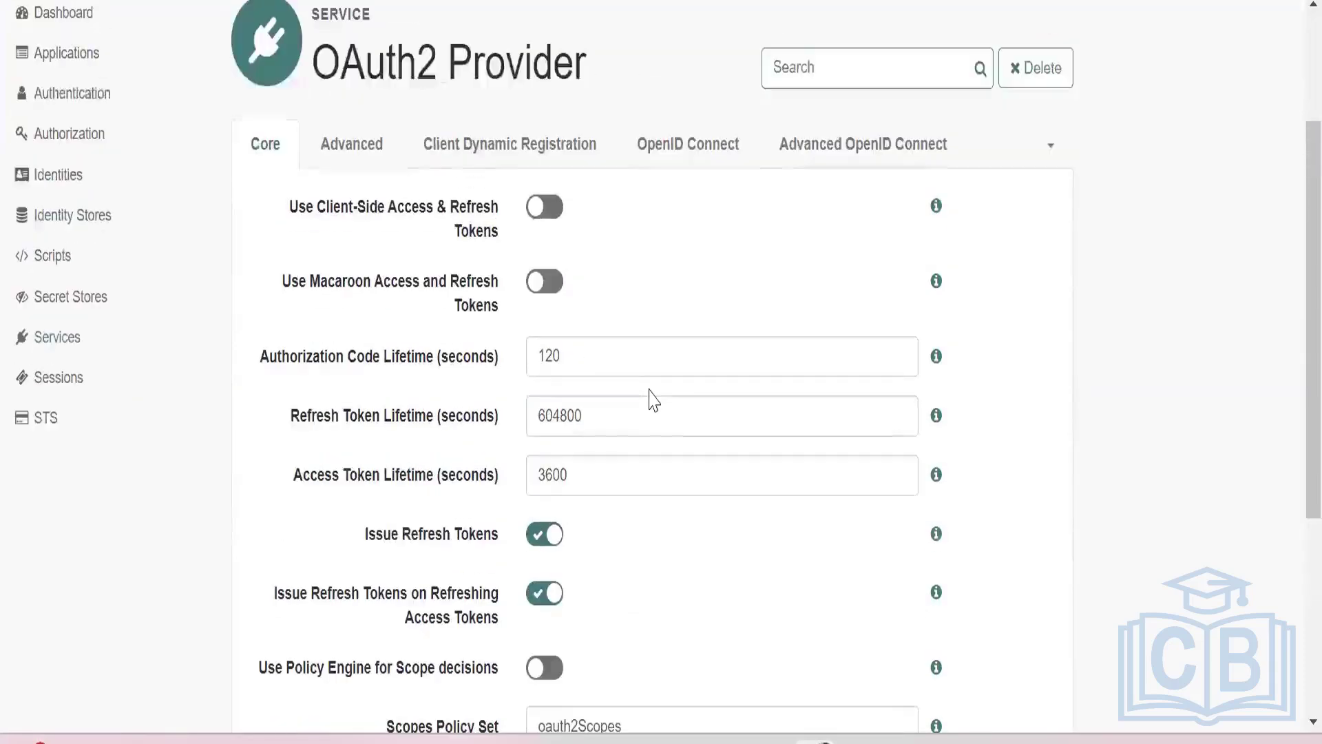
scroll(649, 386, "down", 5)
scroll(649, 384, "up", 5)
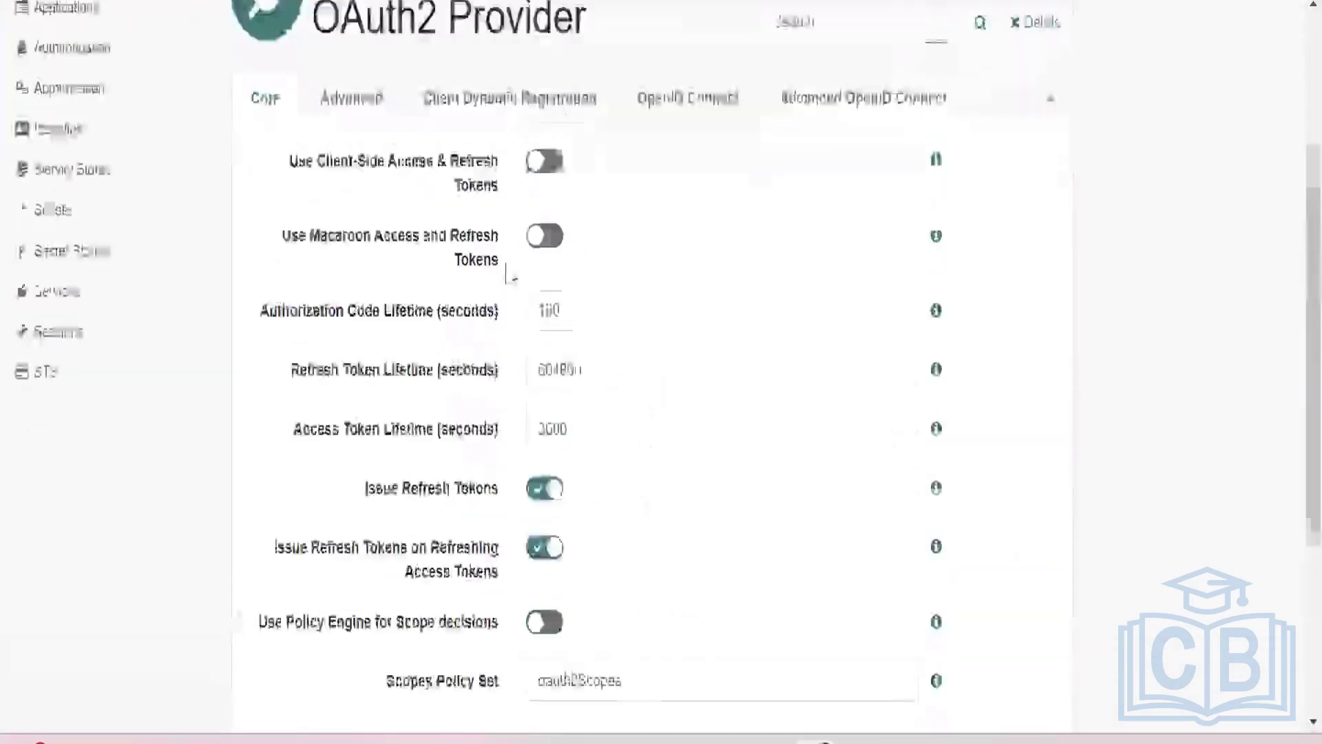
left_click(367, 197)
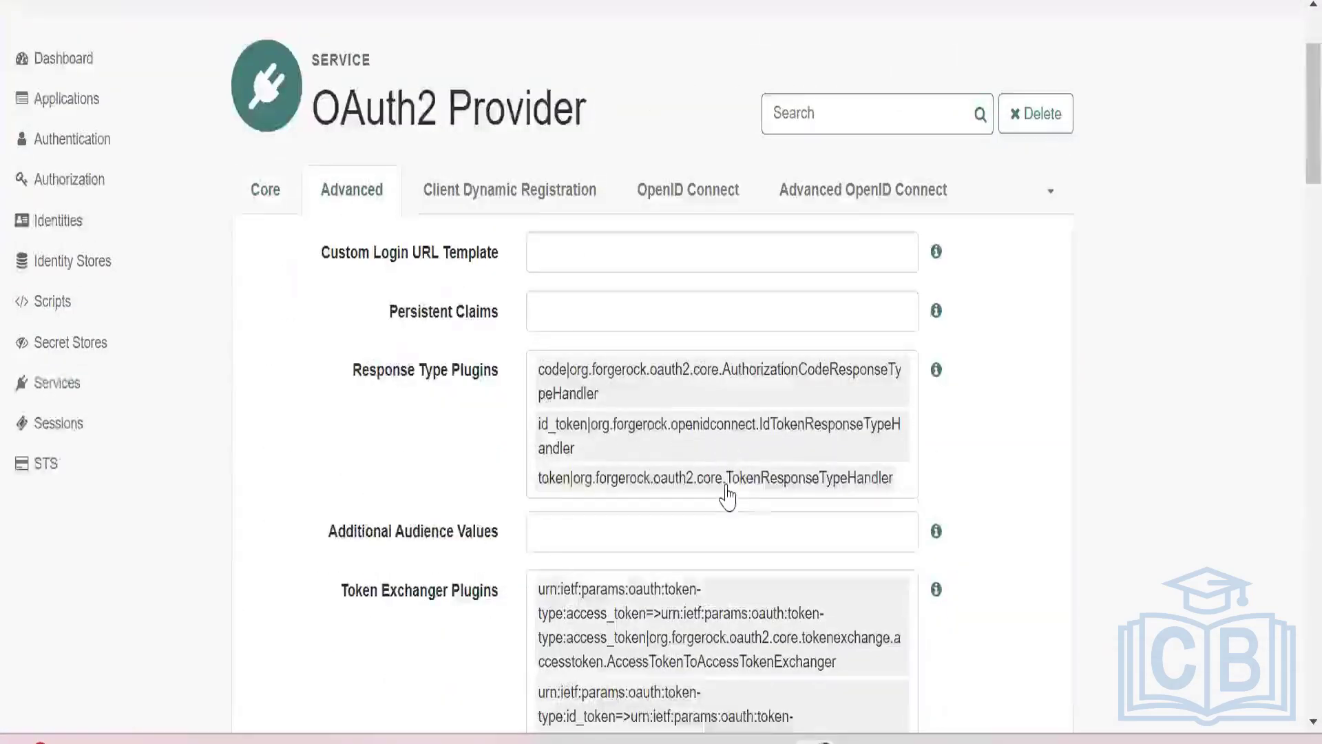
Review the OAuth2 Provider service's advanced settings, including the response type plugins and the supported grant types.
scroll(726, 492, "down", 4)
scroll(727, 492, "down", 10)
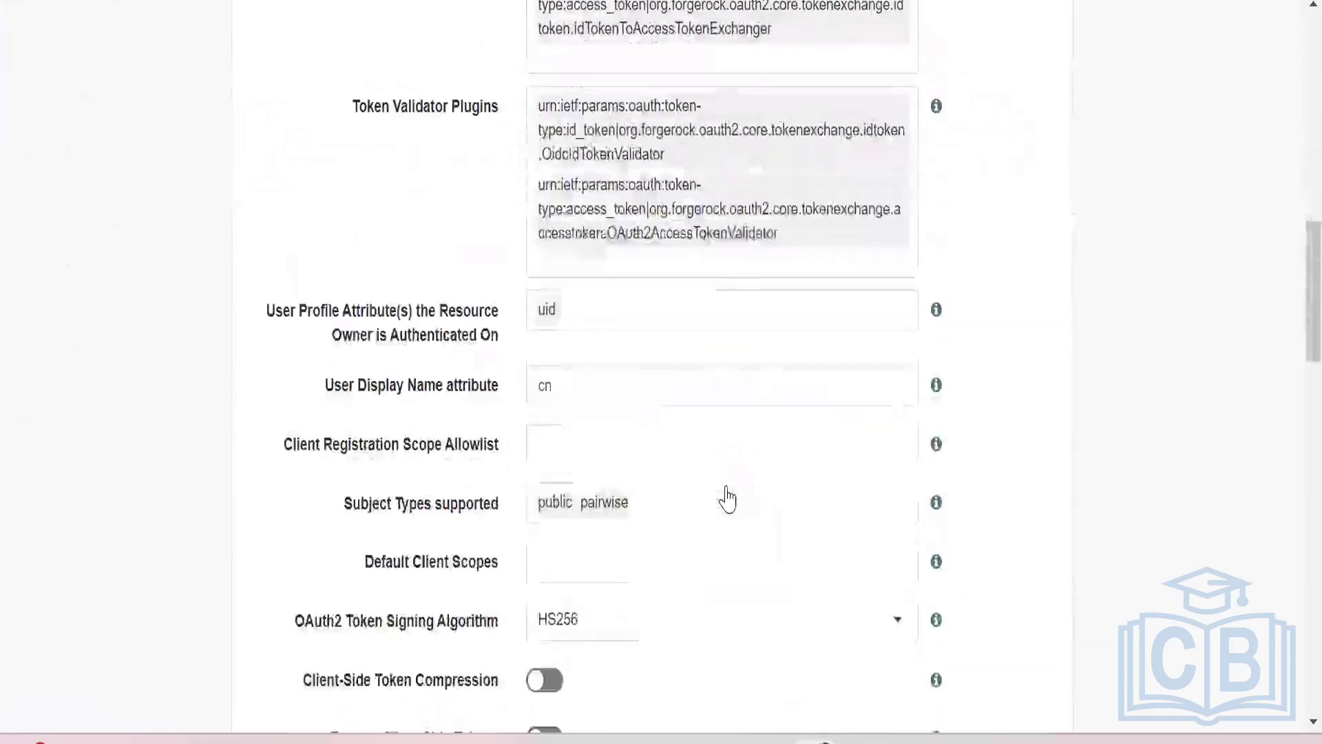
scroll(728, 485, "down", 8)
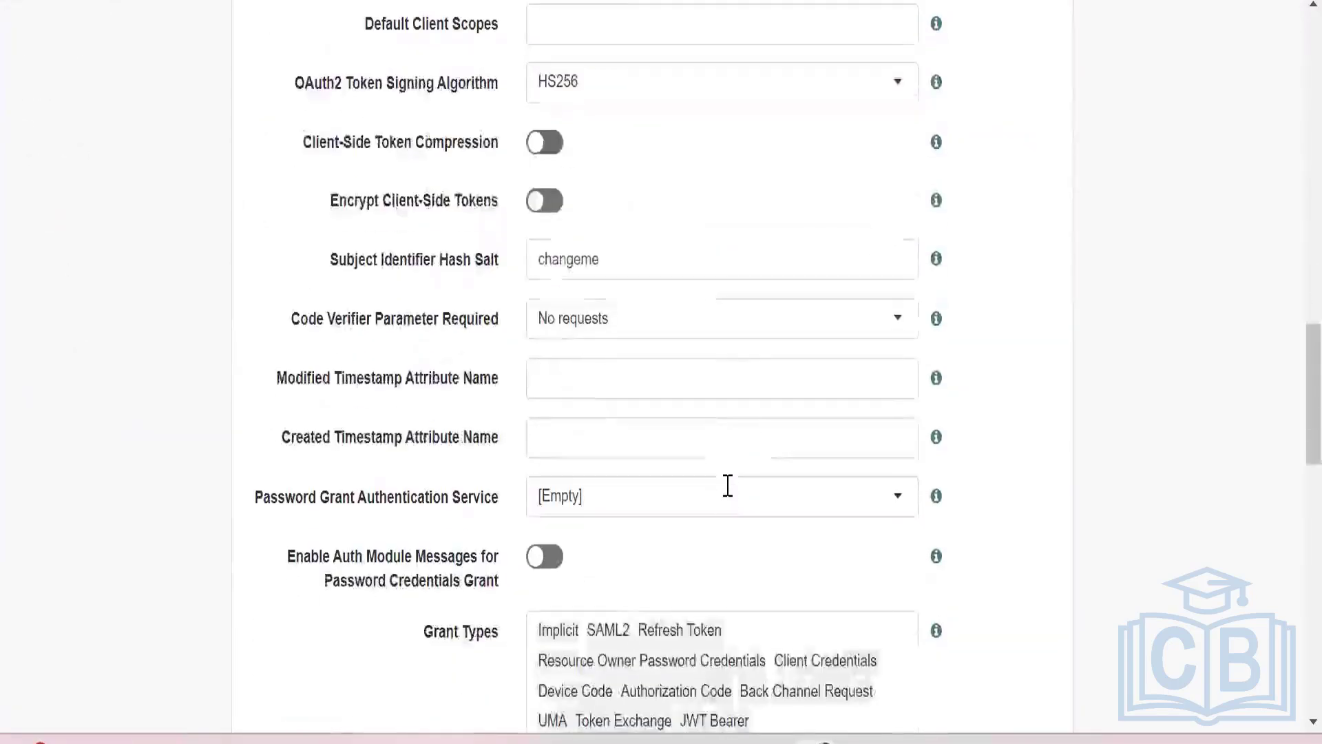
scroll(728, 496, "down", 4)
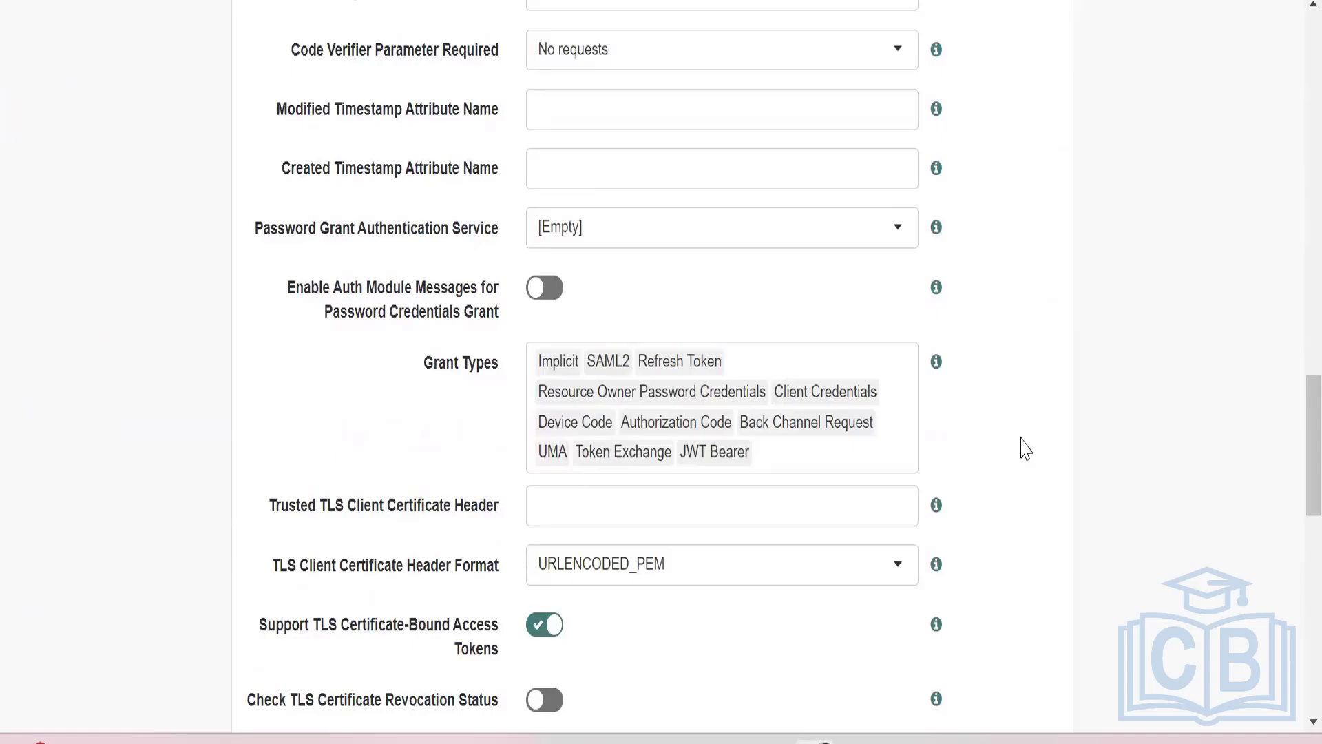
scroll(1027, 449, "up", 20)
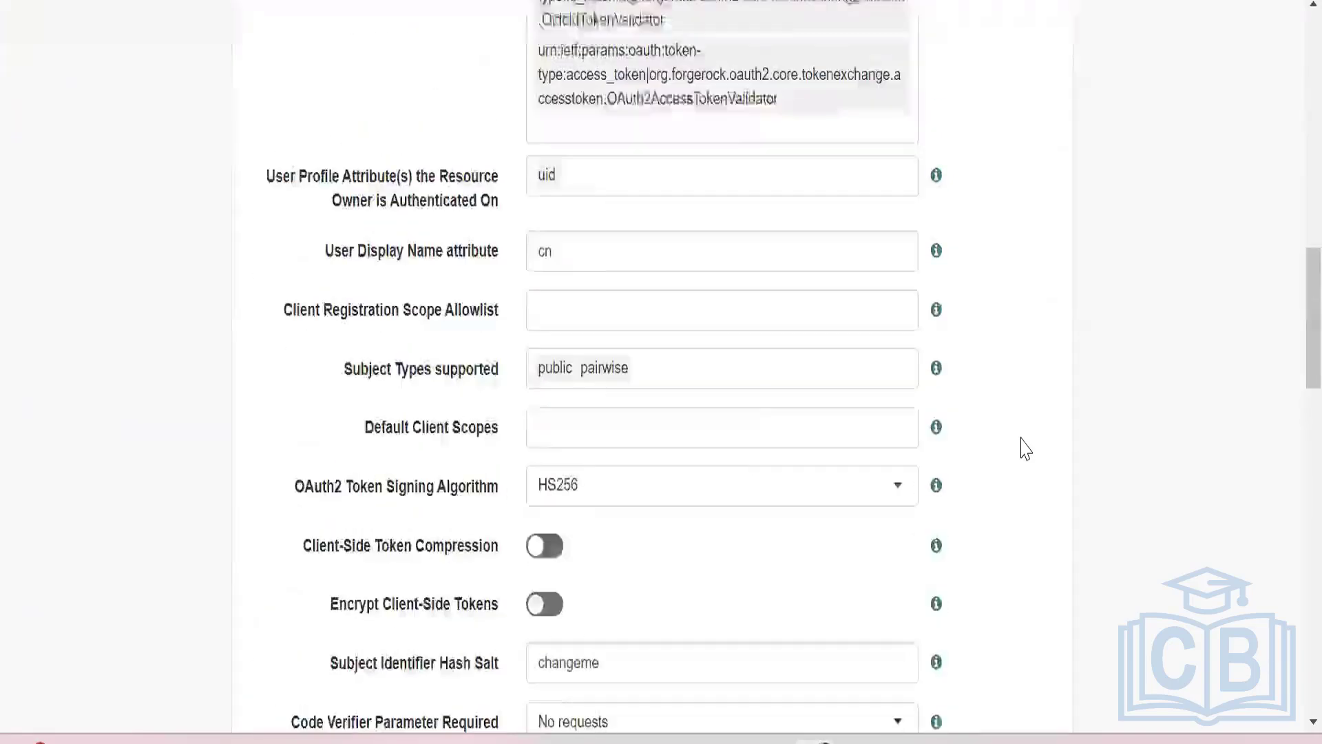
scroll(1026, 449, "up", 4)
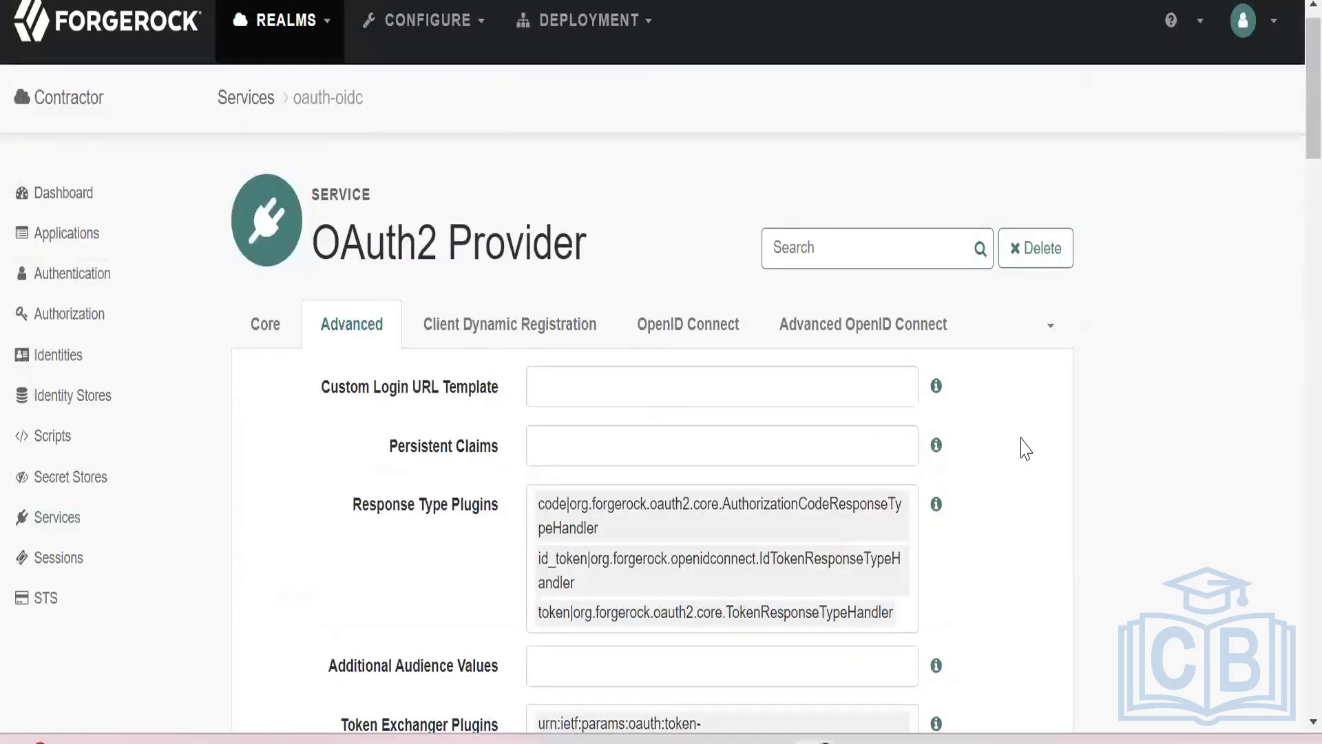
Open implicitClient from the Contractor realm's OAuth 2.0 clients.
left_click(53, 238)
left_click(69, 354)
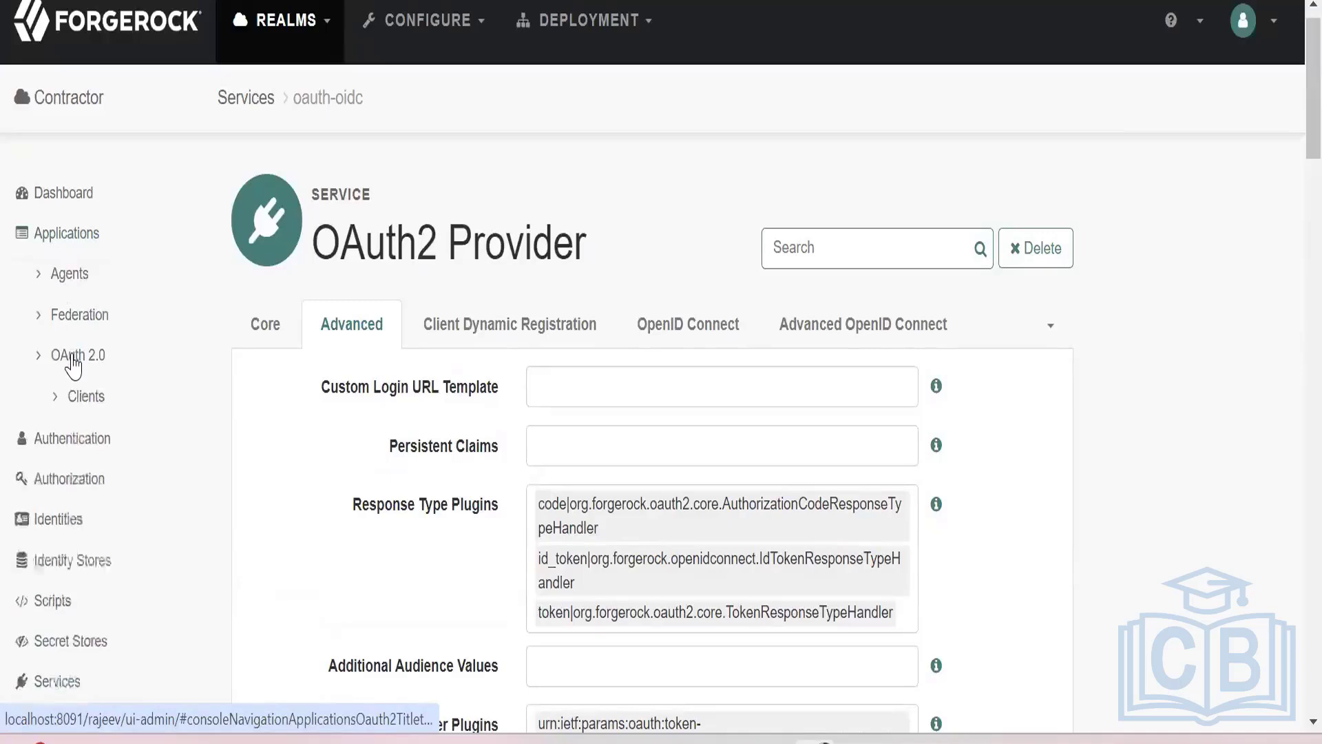
left_click(84, 408)
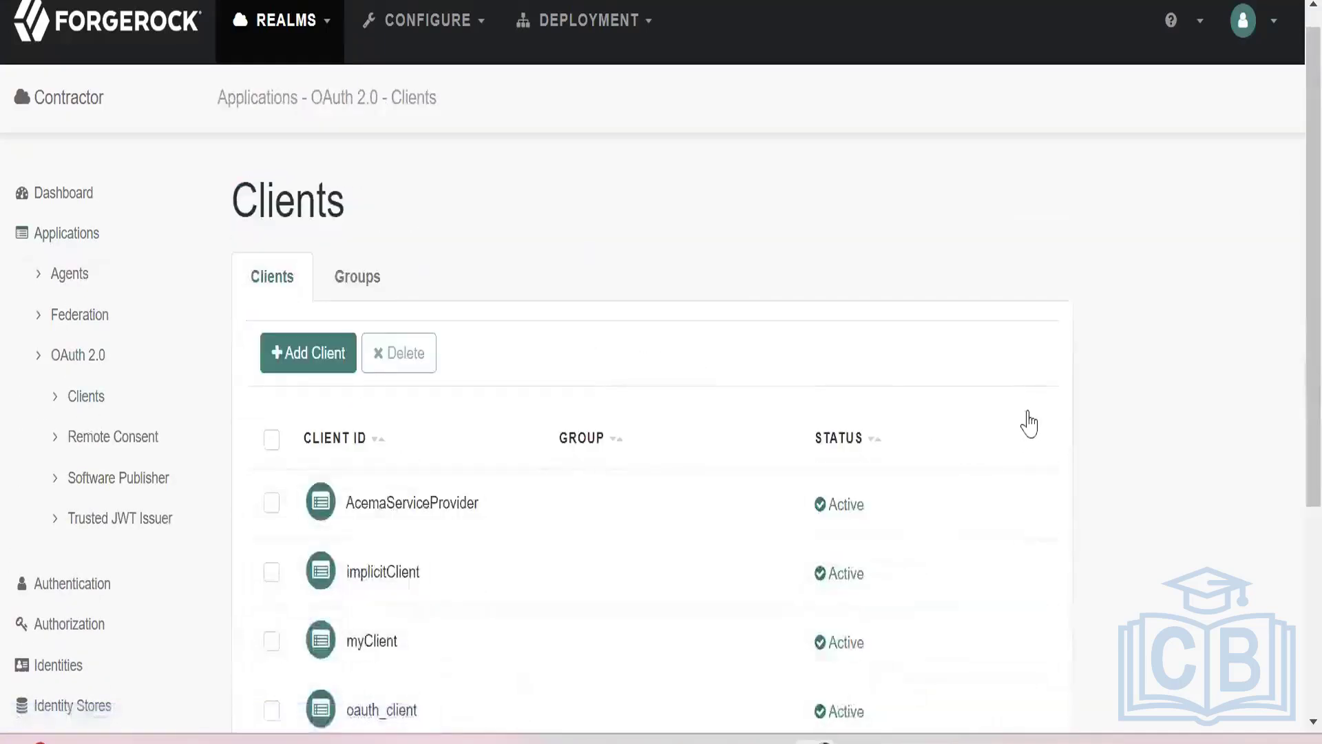
scroll(1070, 407, "down", 2)
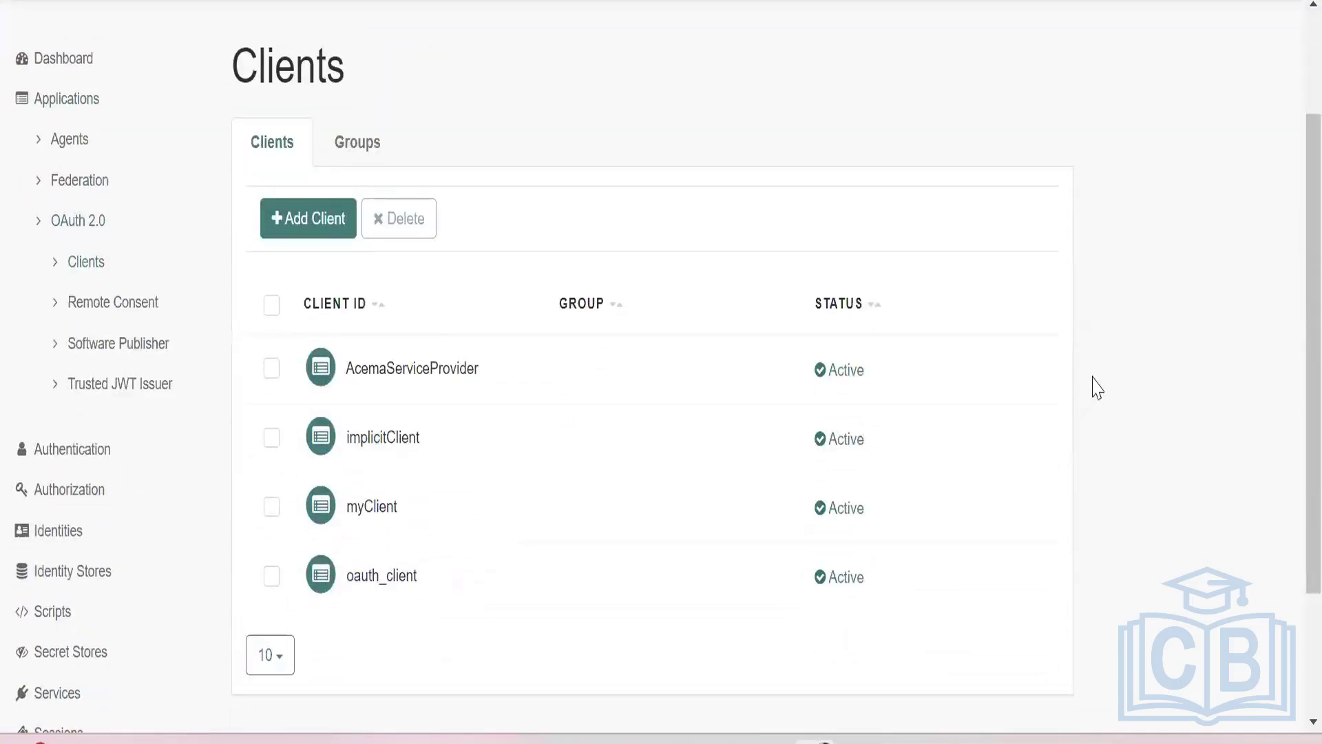
left_click(398, 447)
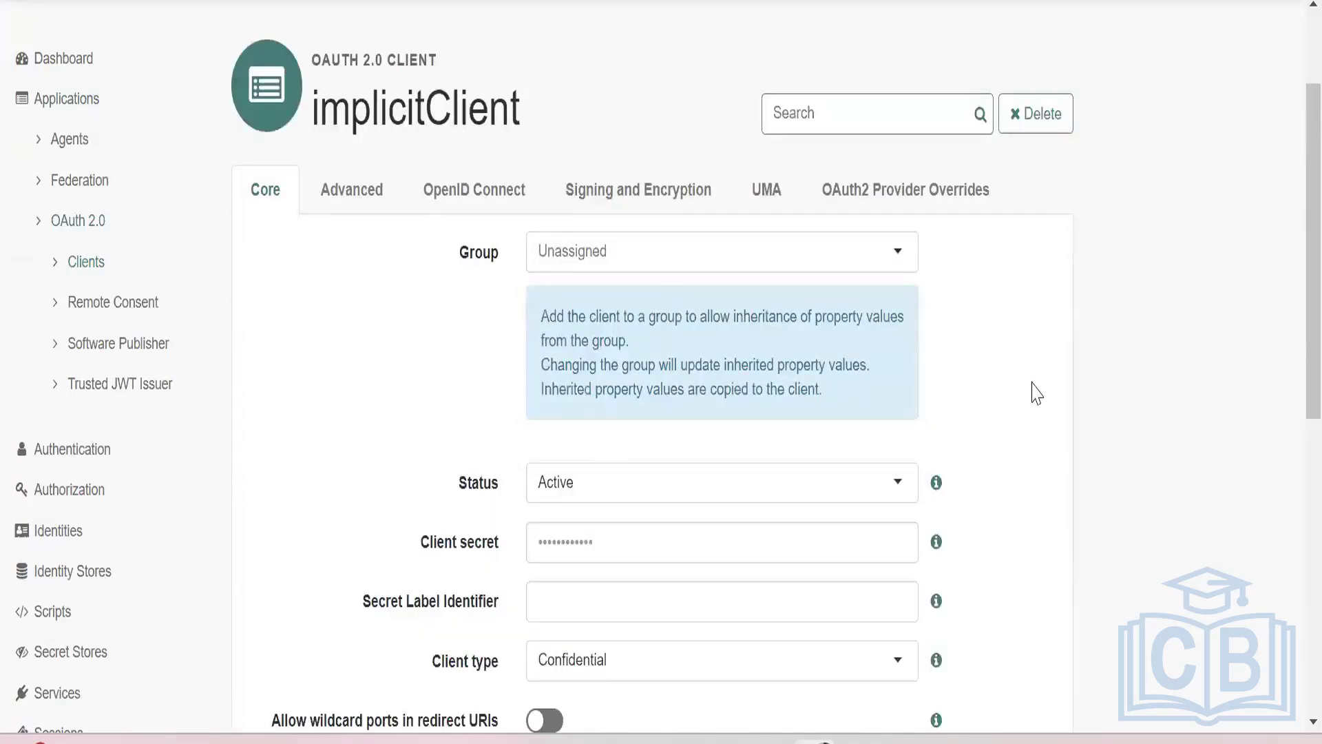
Check implicitClient's core settings, including the available client types, the redirection URI and the scope.
scroll(1037, 394, "down", 4)
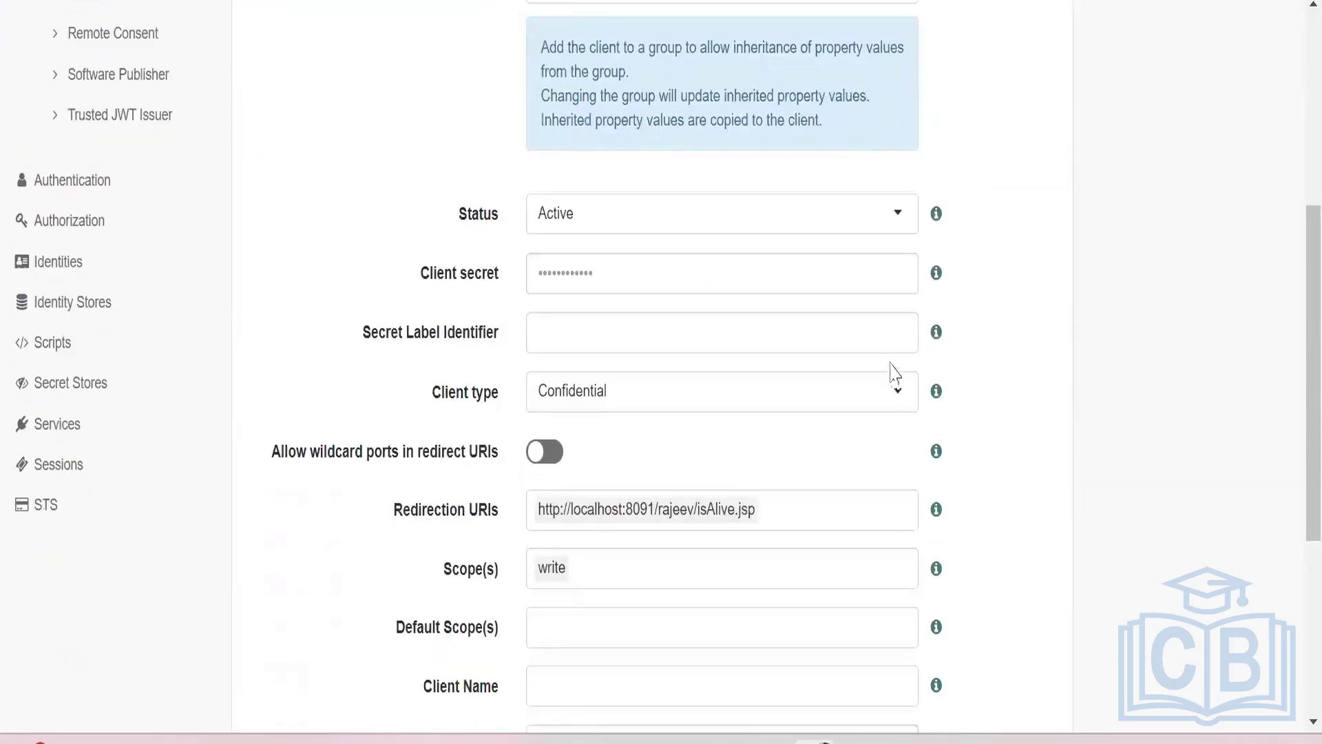
left_click(899, 390)
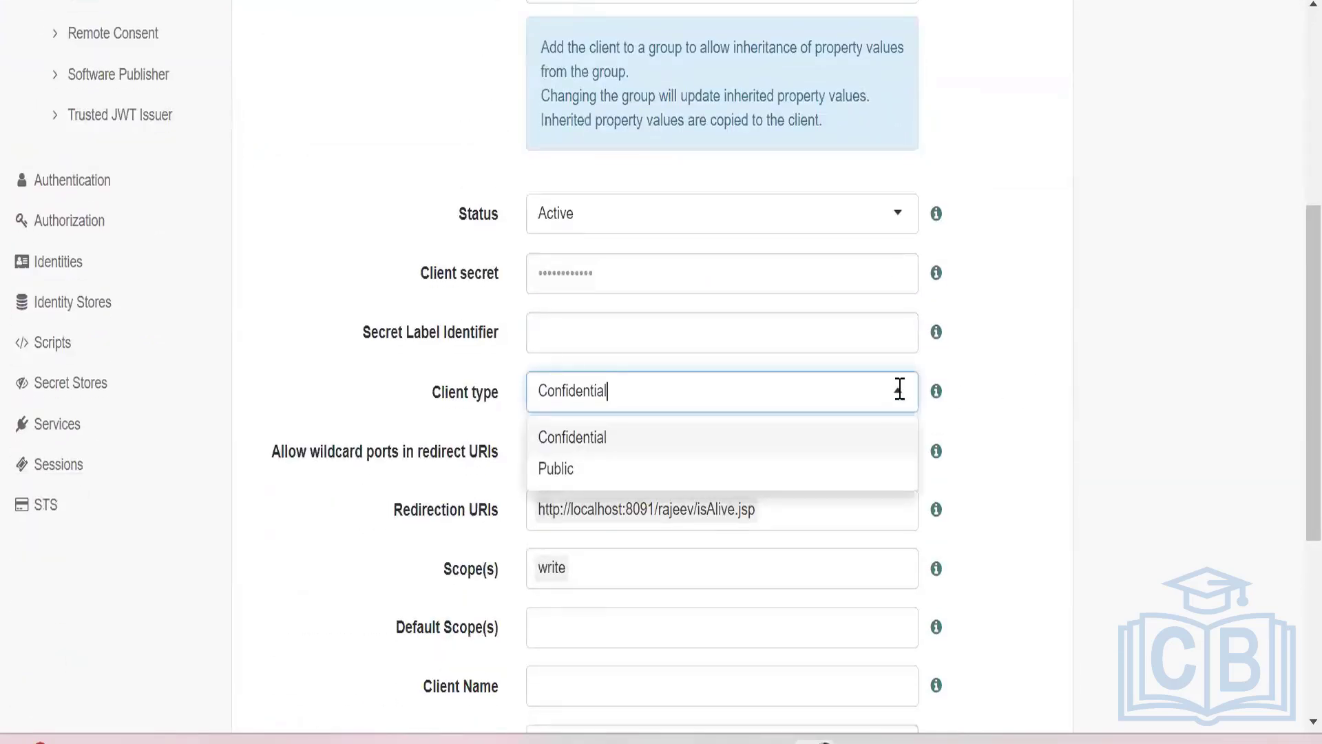
left_click(1003, 345)
scroll(994, 351, "down", 4)
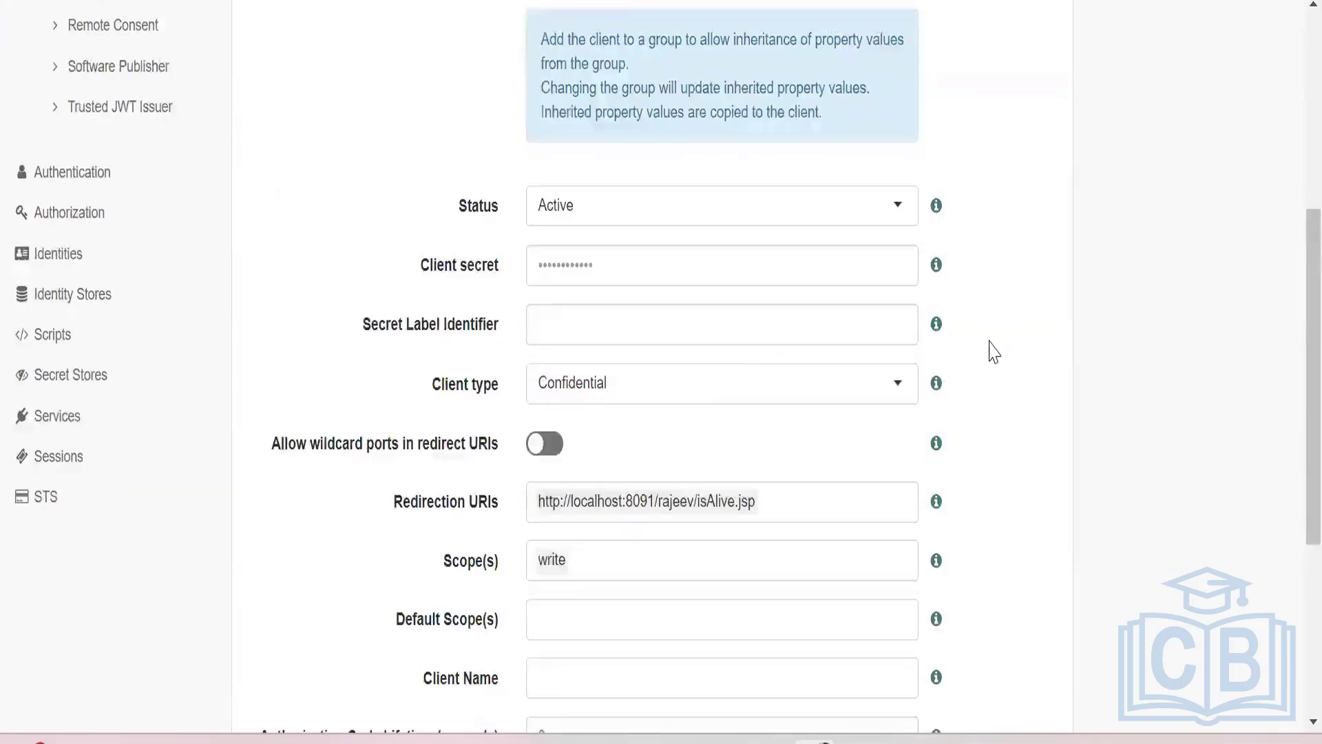
scroll(994, 351, "up", 10)
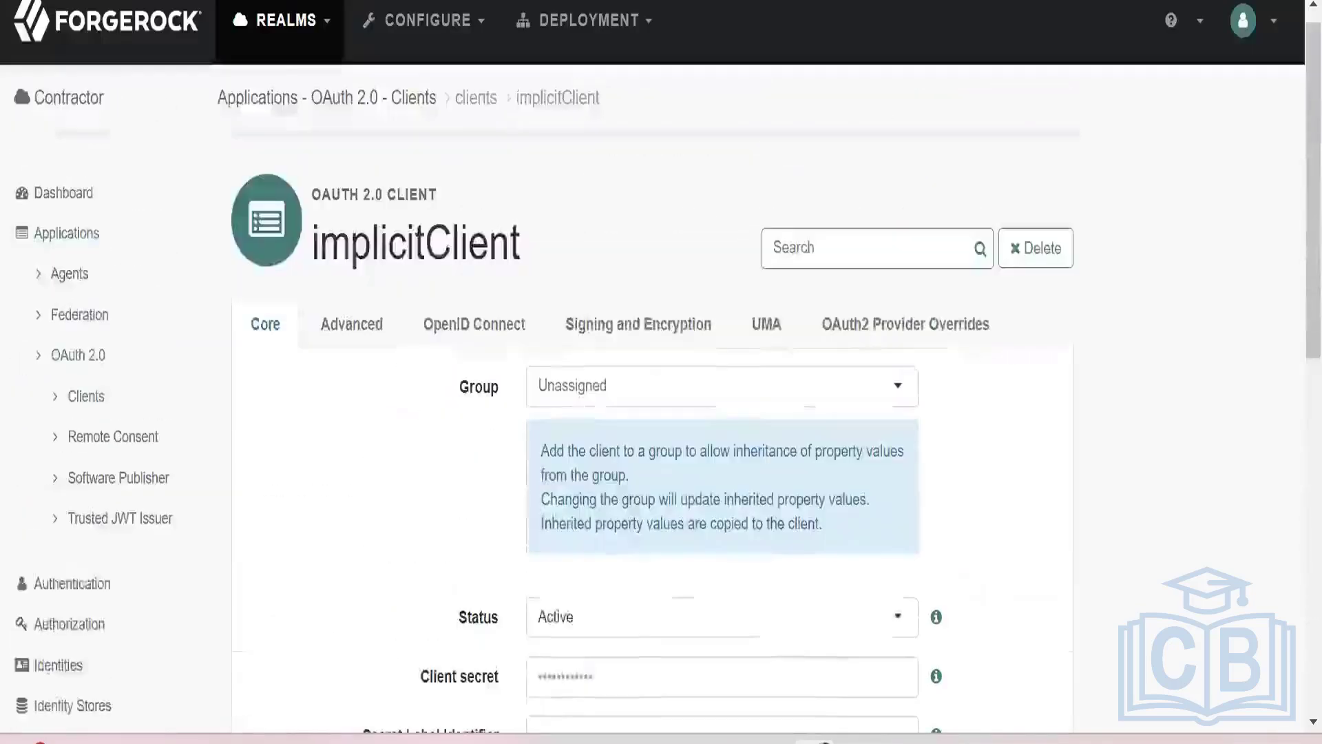
Examine implicitClient's advanced settings, from the response types, grant types and token endpoint authentication method through the remaining options.
left_click(343, 334)
scroll(676, 417, "down", 2)
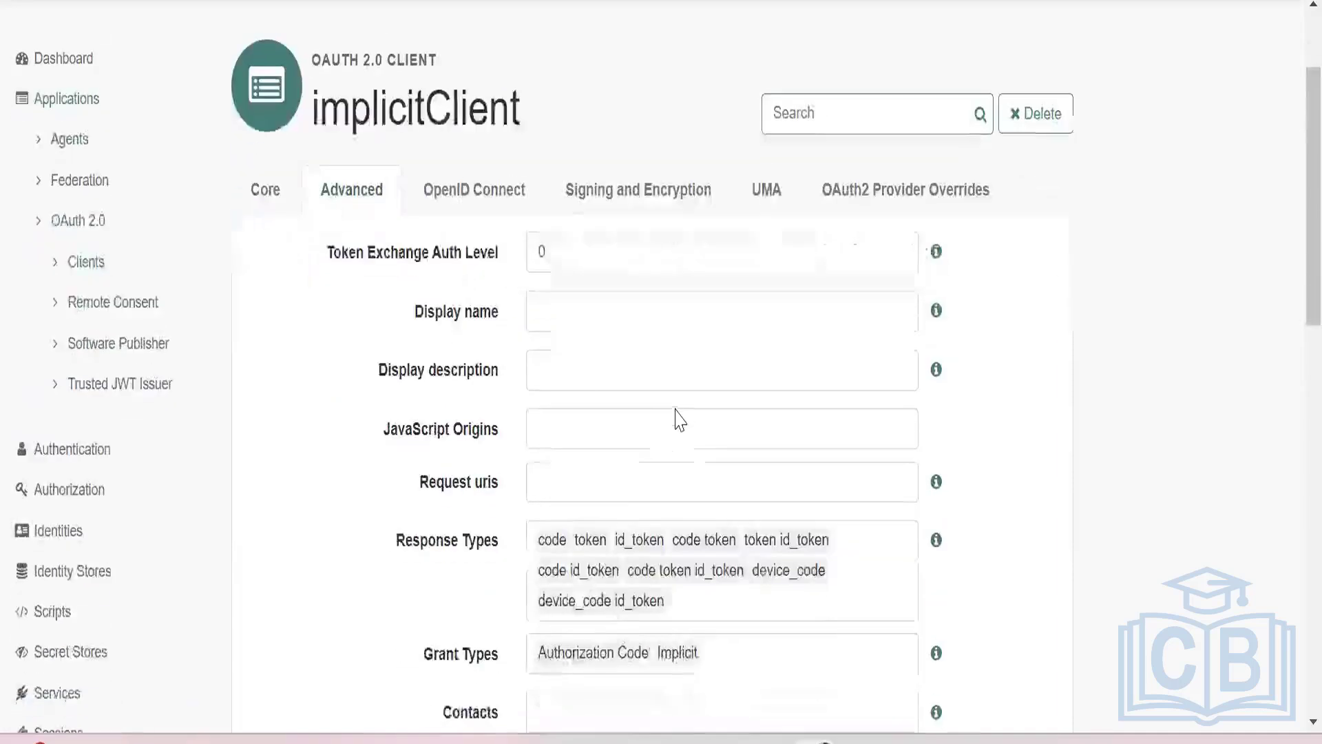
scroll(677, 389, "down", 2)
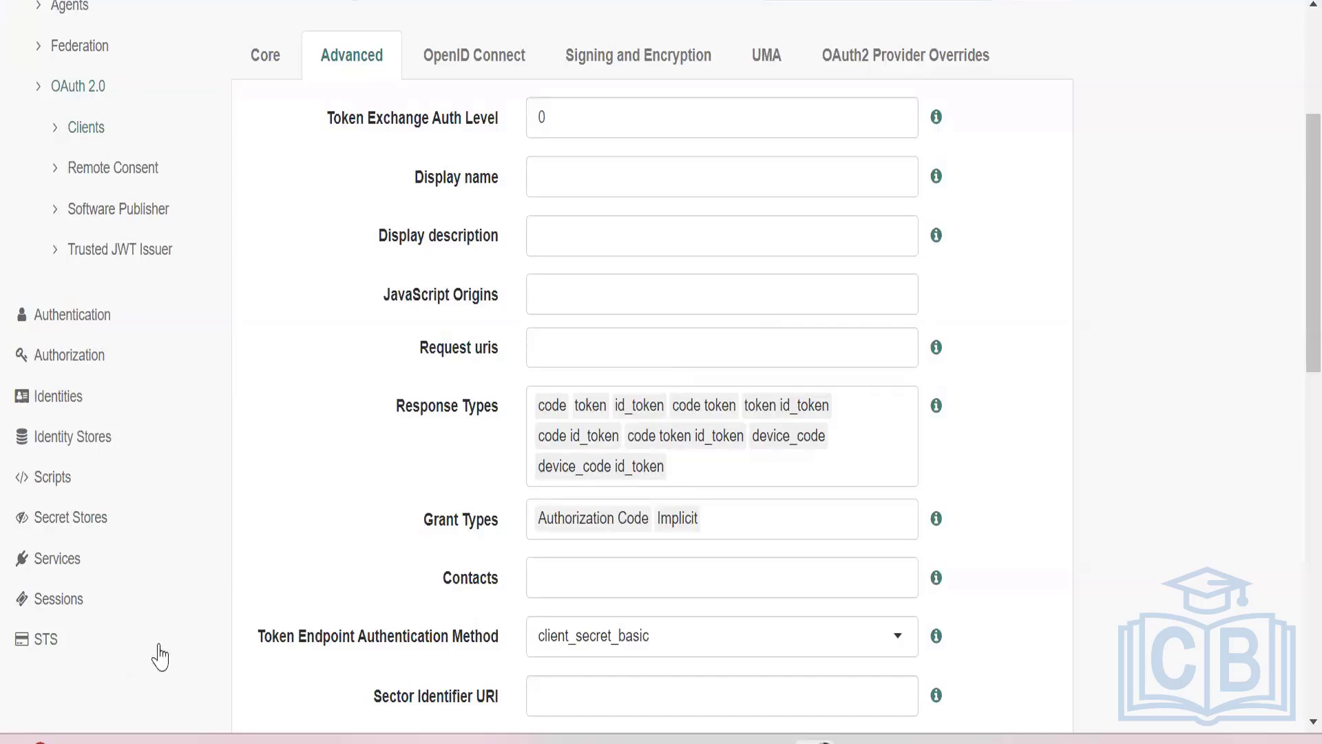
scroll(183, 598, "down", 2)
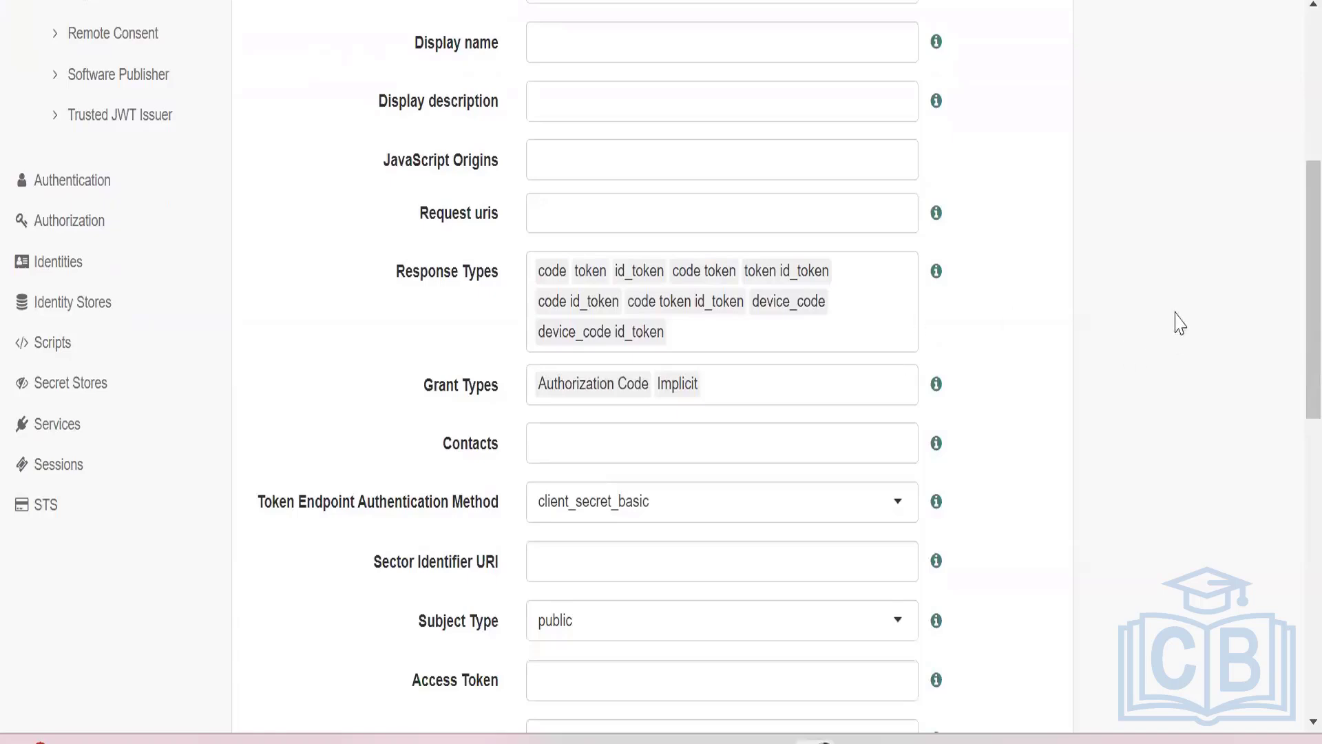
scroll(1123, 335, "down", 8)
scroll(1122, 334, "down", 2)
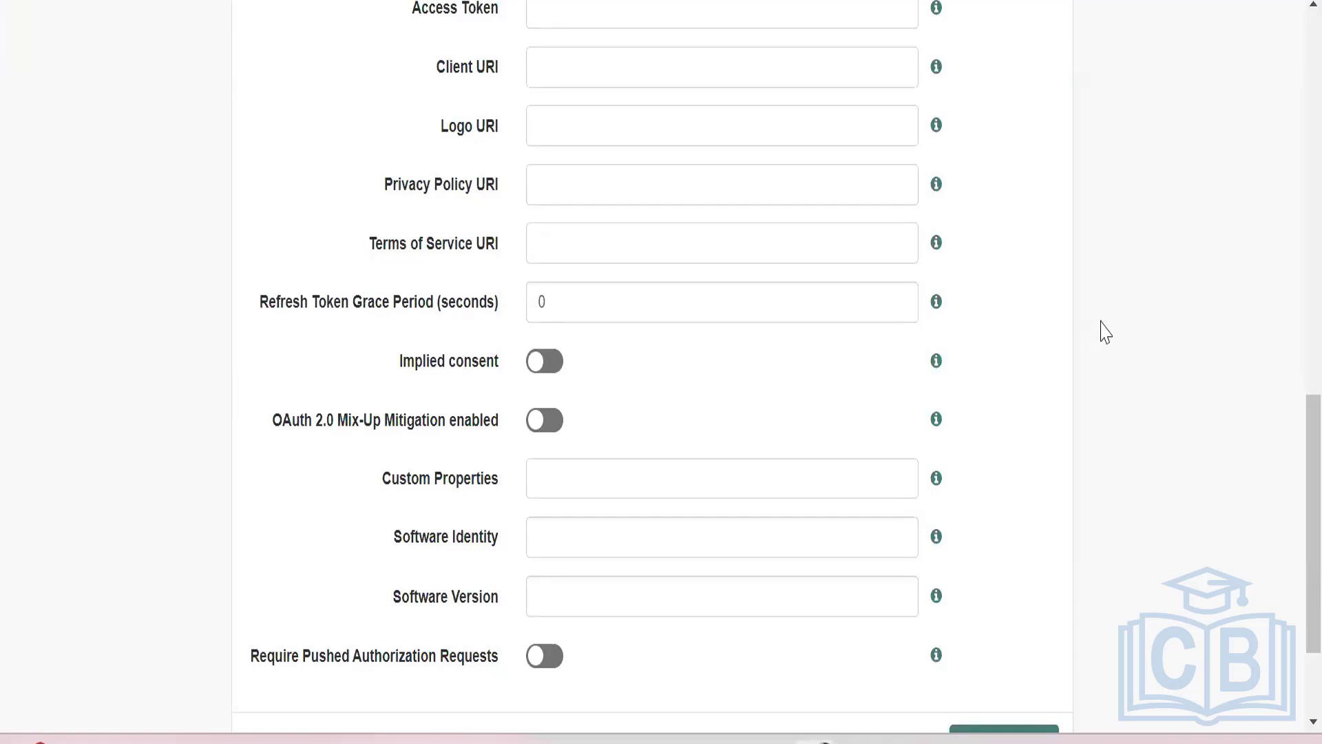
scroll(1105, 332, "down", 2)
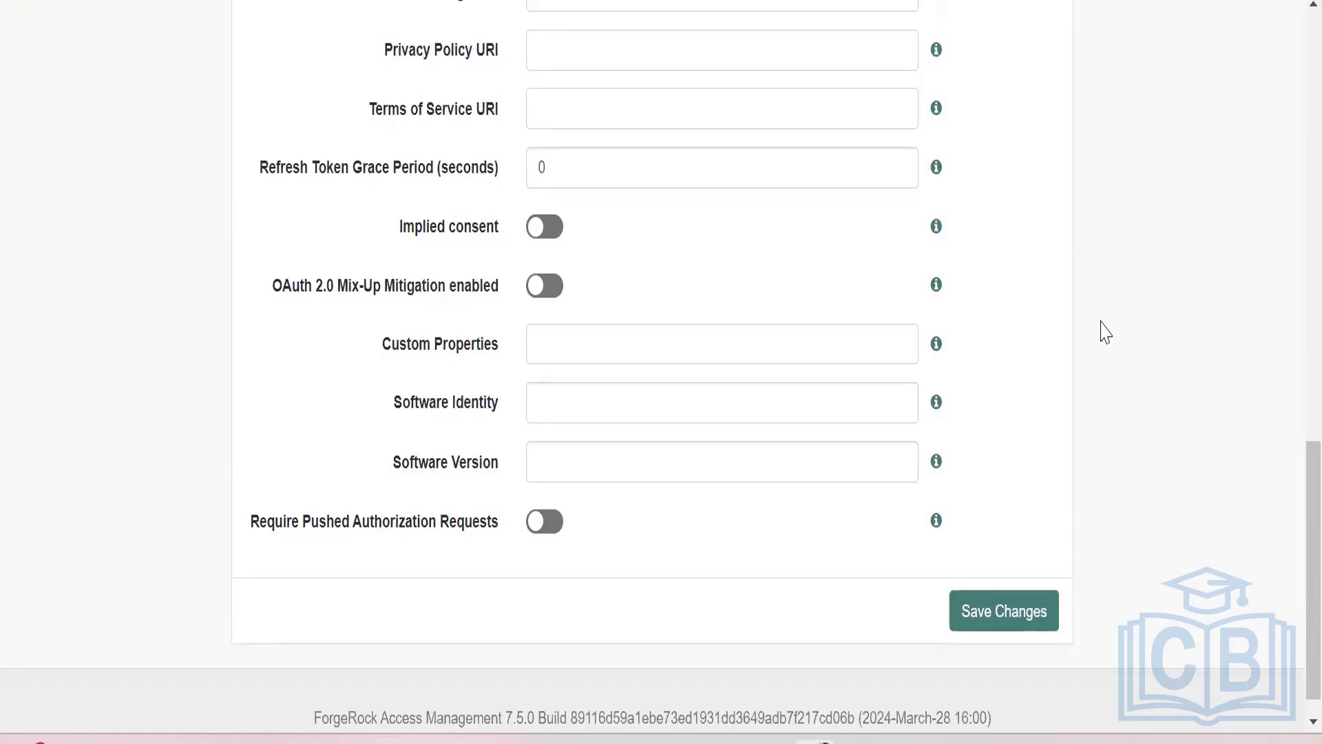
scroll(1105, 333, "up", 20)
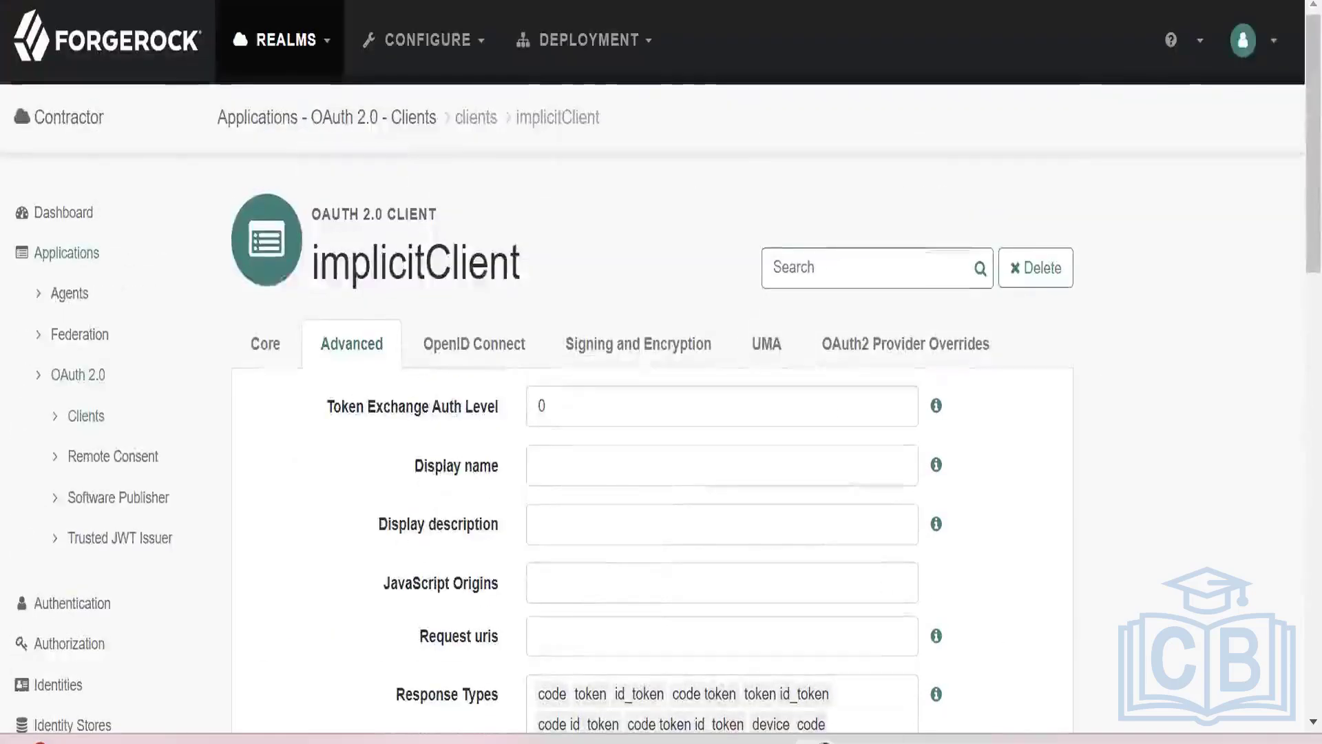
In Notepad++, insert the realm name copied from the ForgeRock console as "Contractor/" before oauth2 in the line 18 authorize URL.
key("alt+Tab")
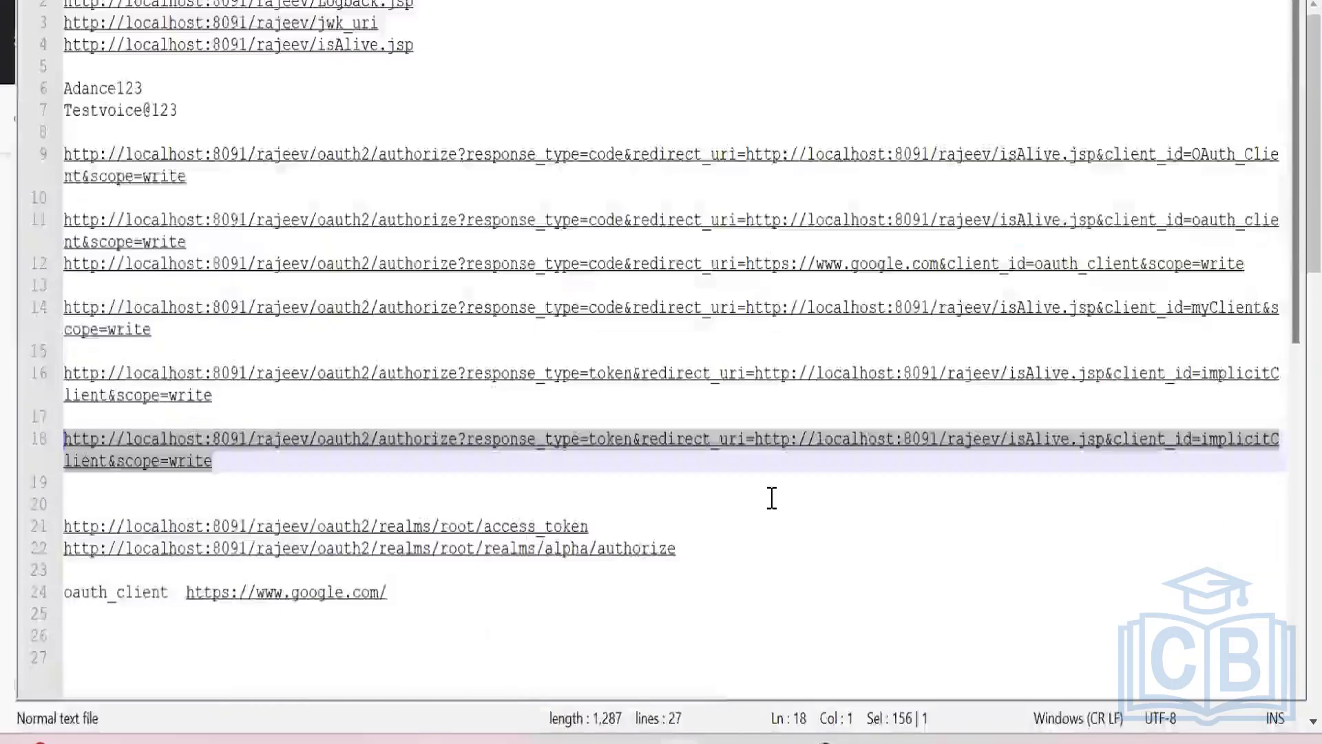
left_click(370, 474)
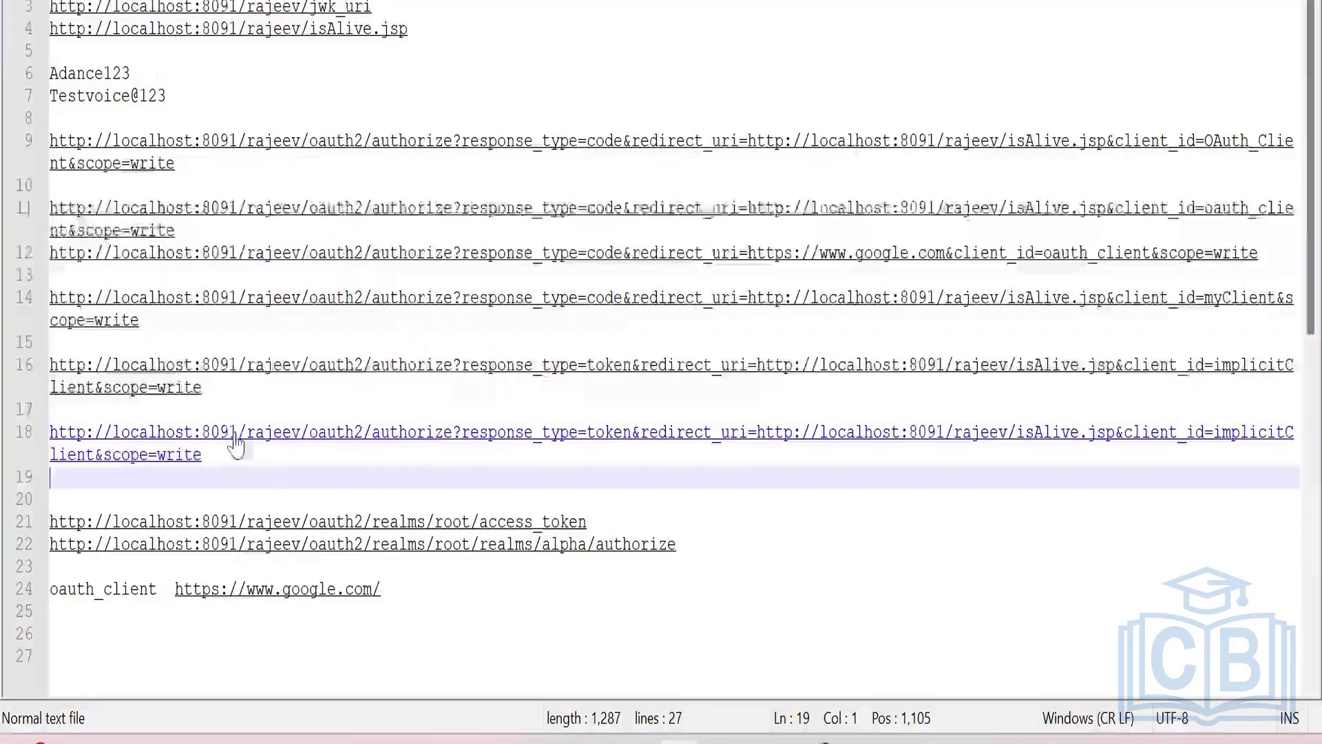
left_click(310, 442)
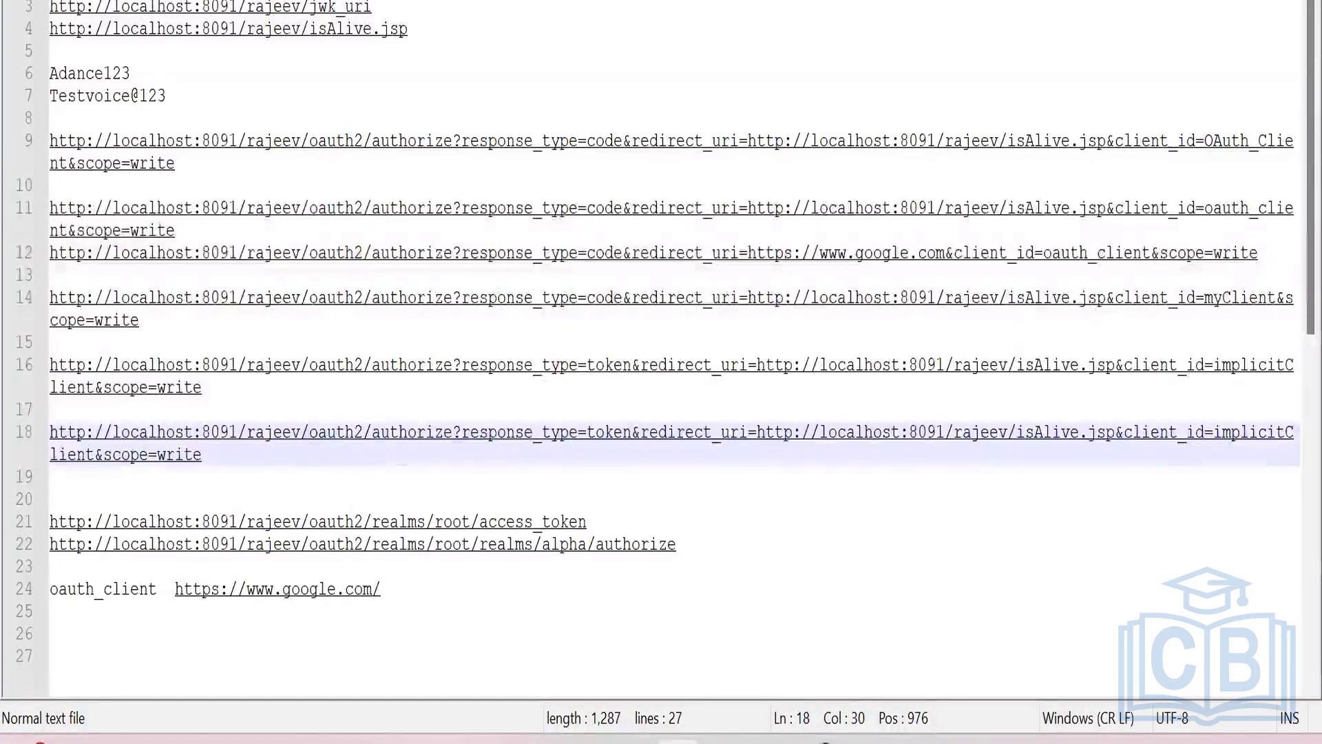
mouse_move(816, 742)
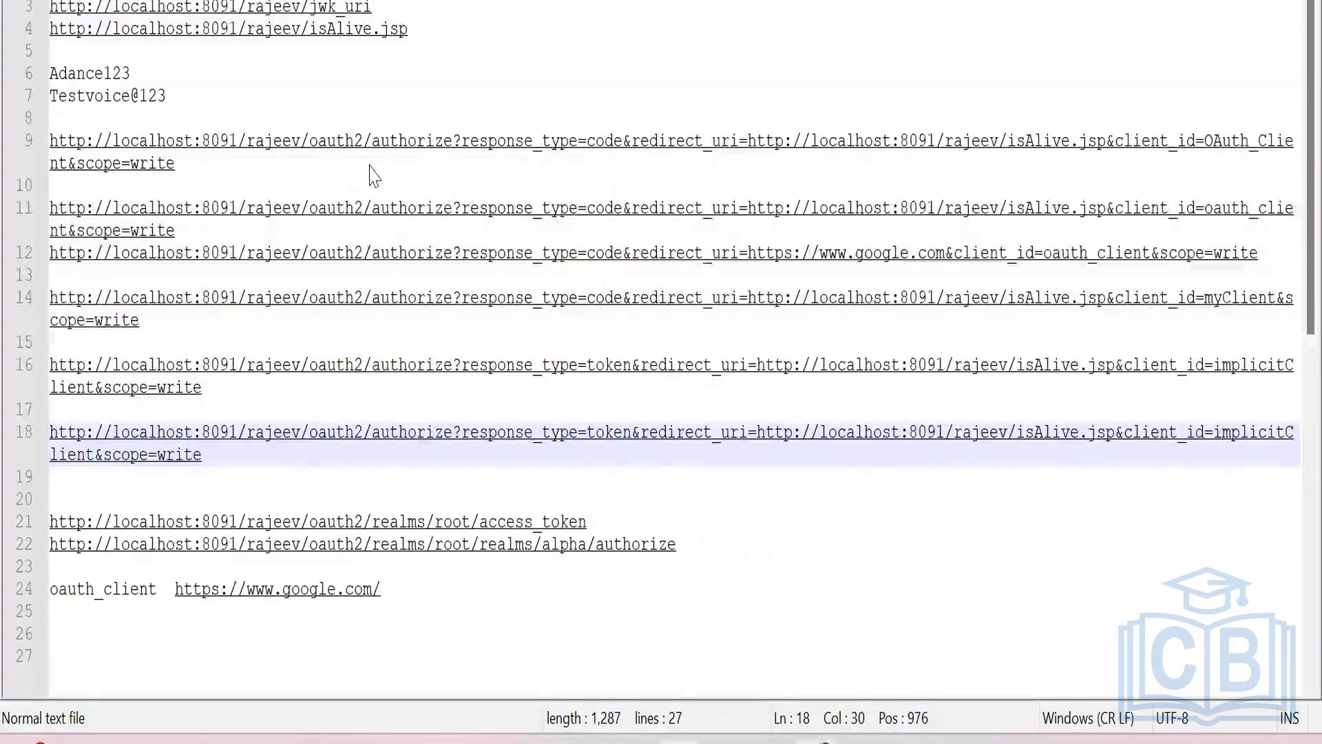
key("alt+Tab")
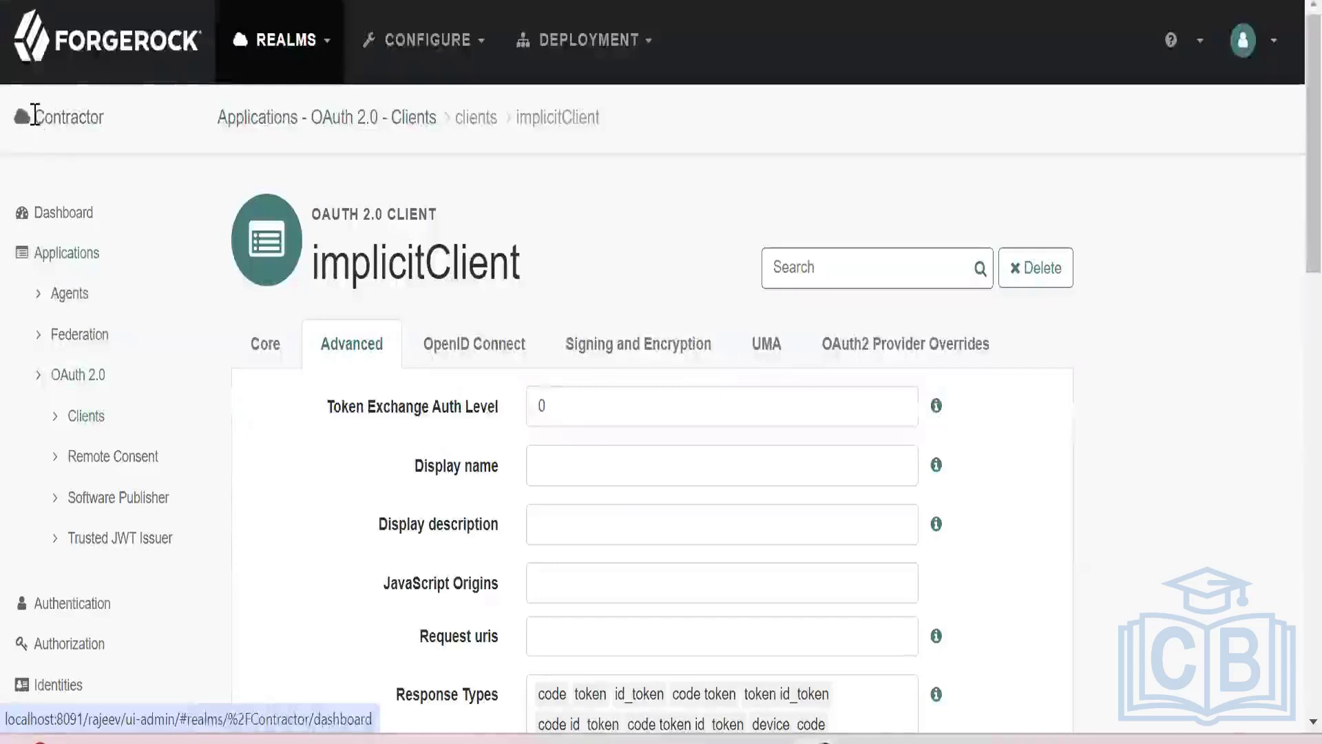
left_click_drag(33, 118, 116, 123)
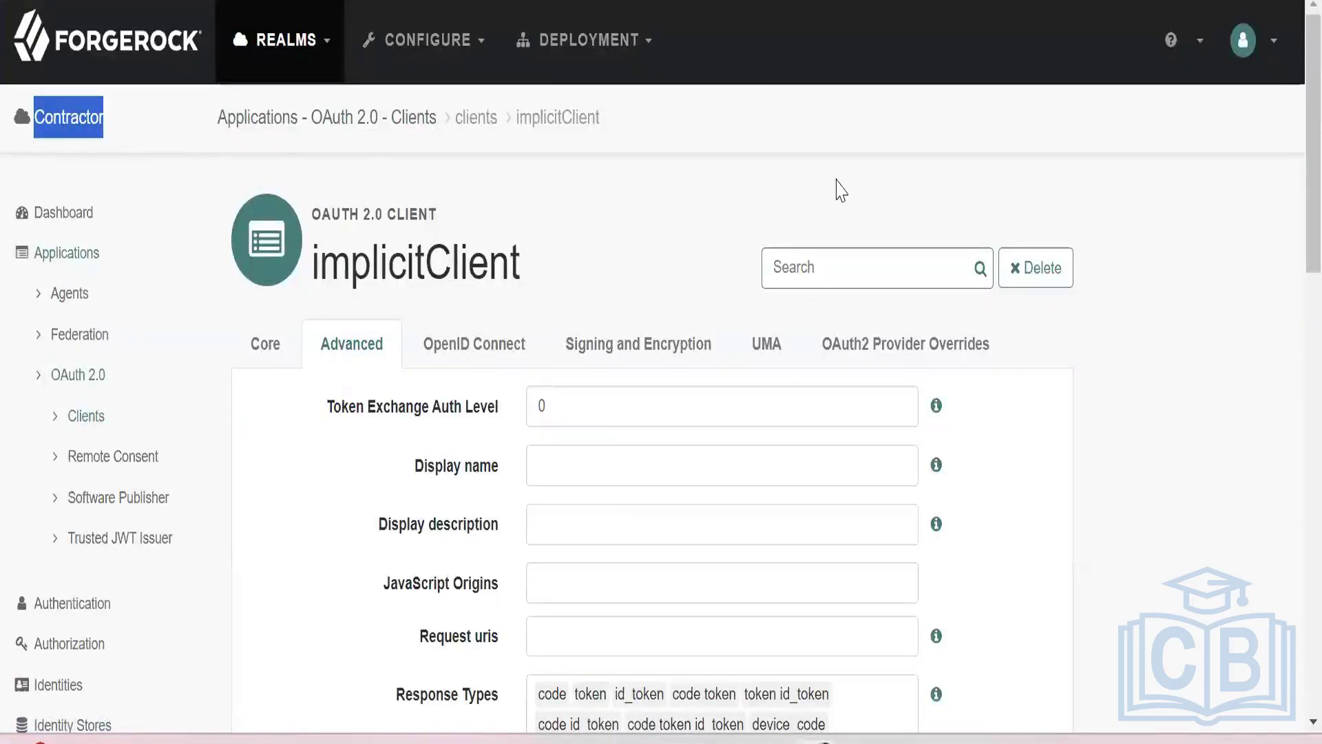
key("alt+Tab")
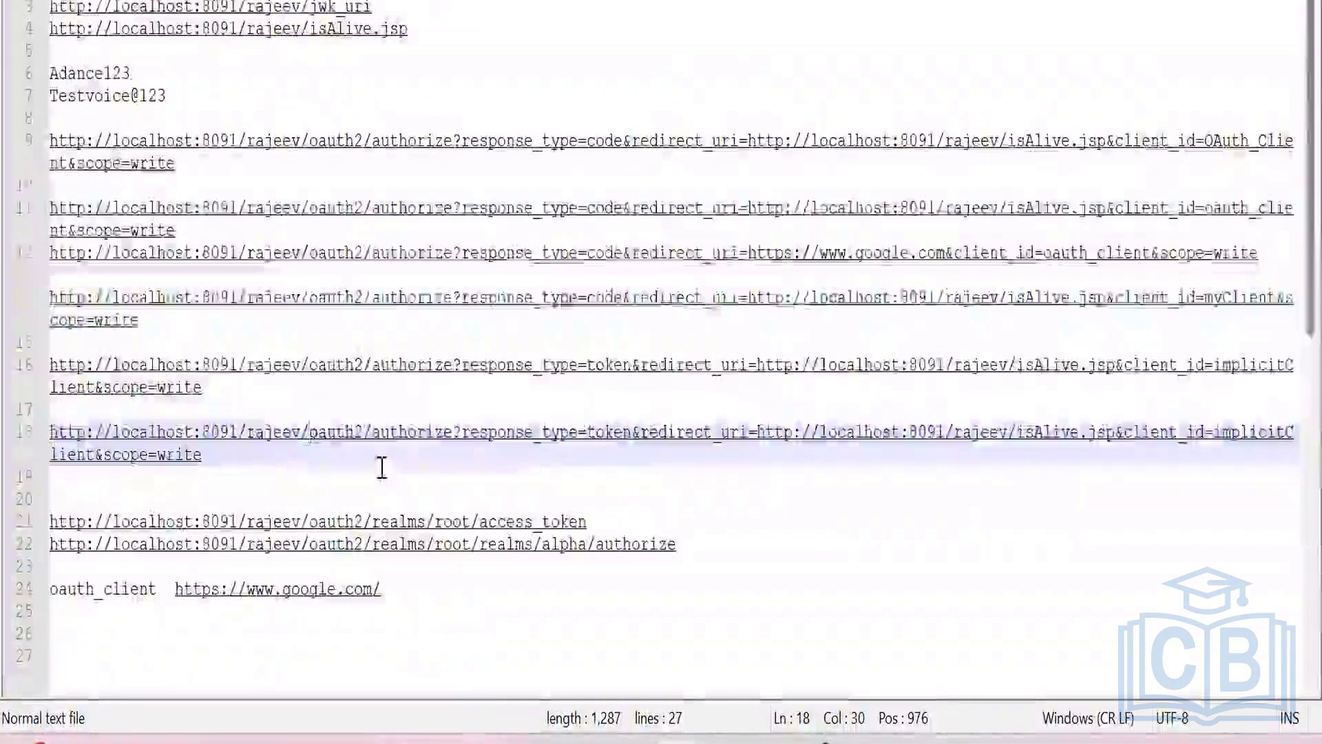
type("Contractor")
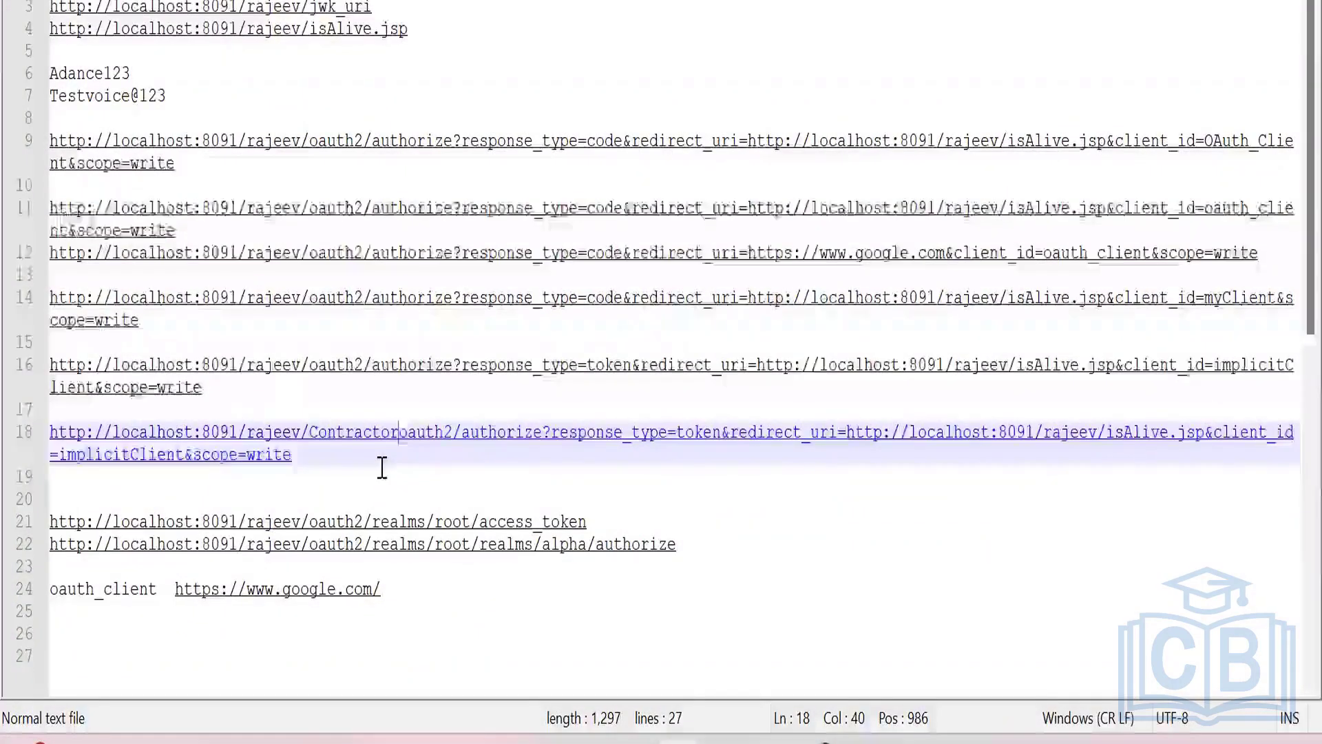
type("/")
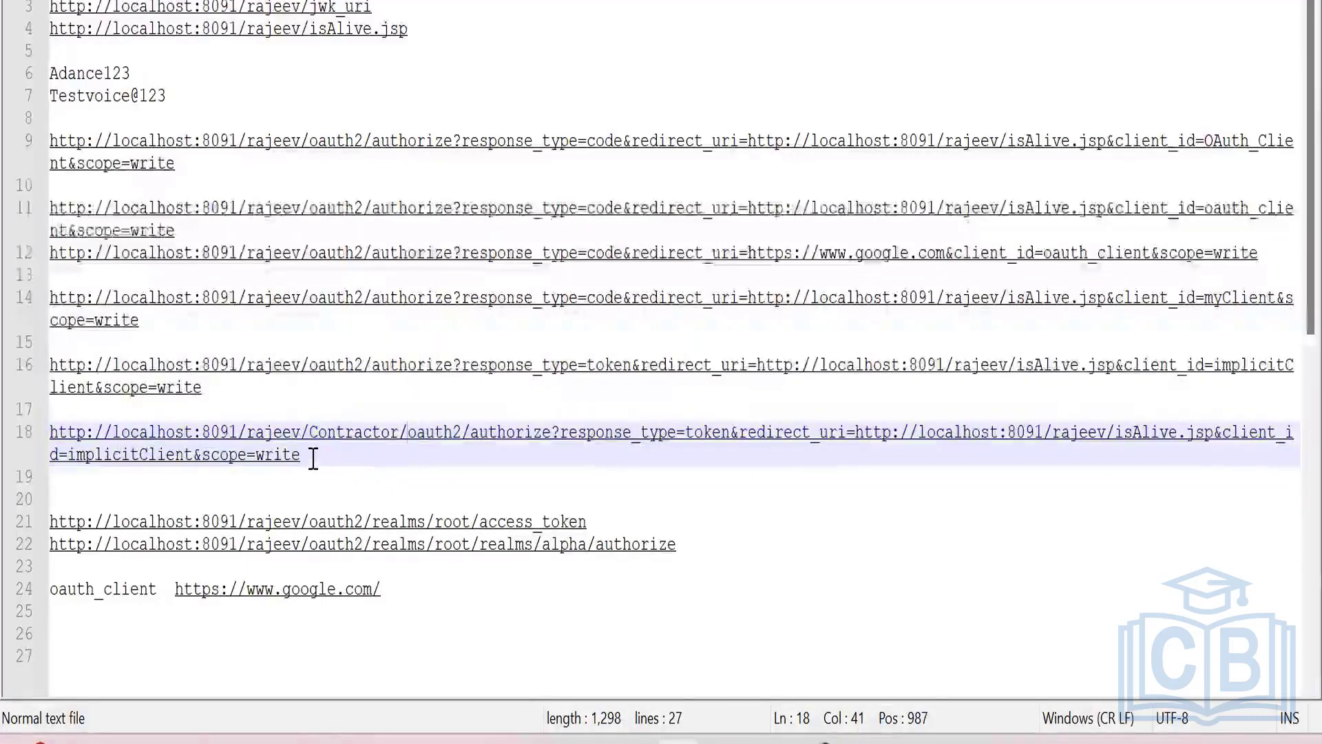
Copy the line 18 URL containing the Contractor path and request it in a Chrome Incognito window.
left_click_drag(303, 456, 49, 434)
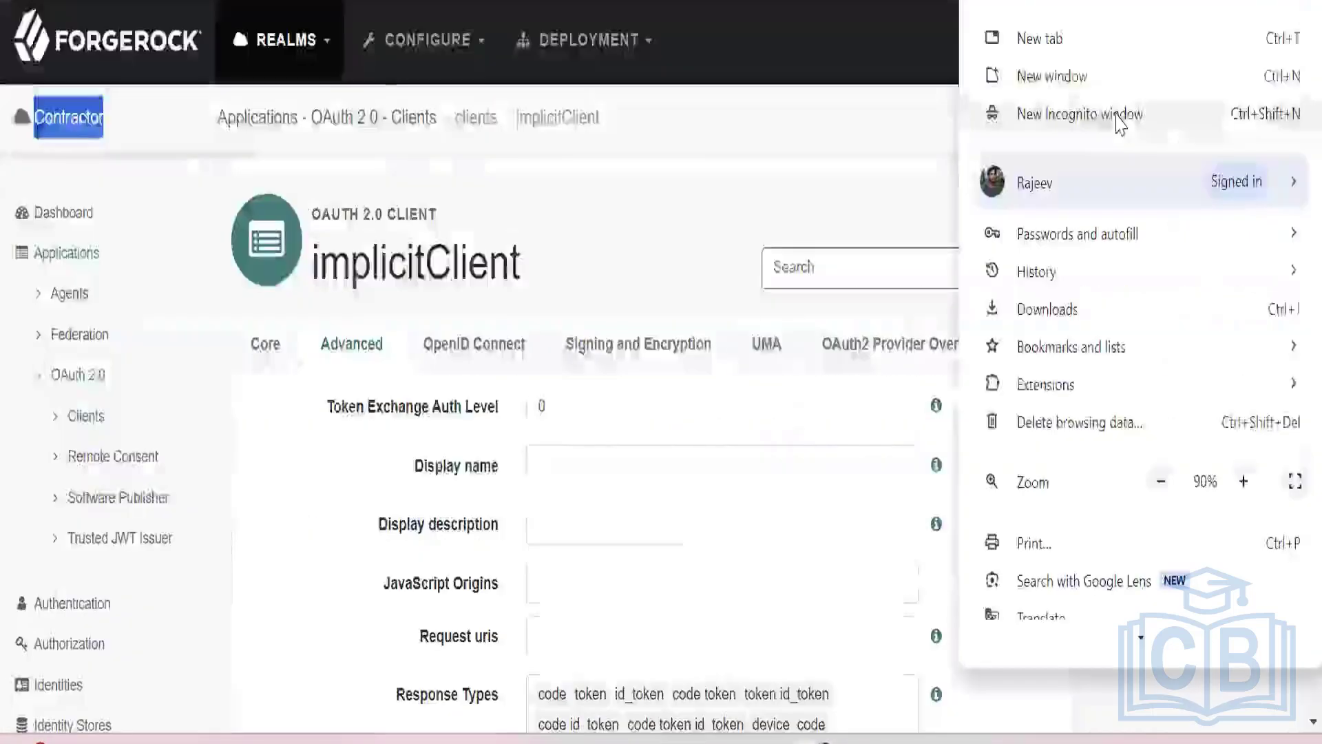
left_click(1033, 112)
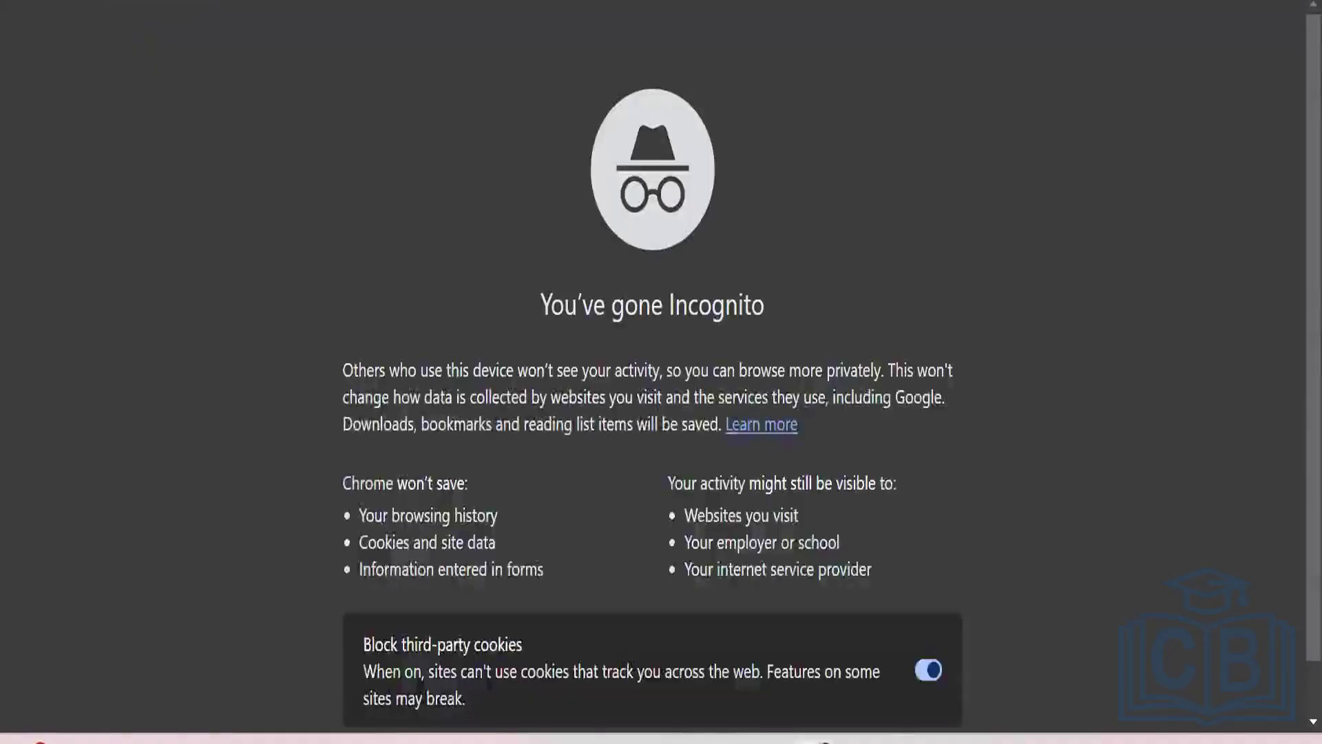
key("ctrl+v")
key("Return")
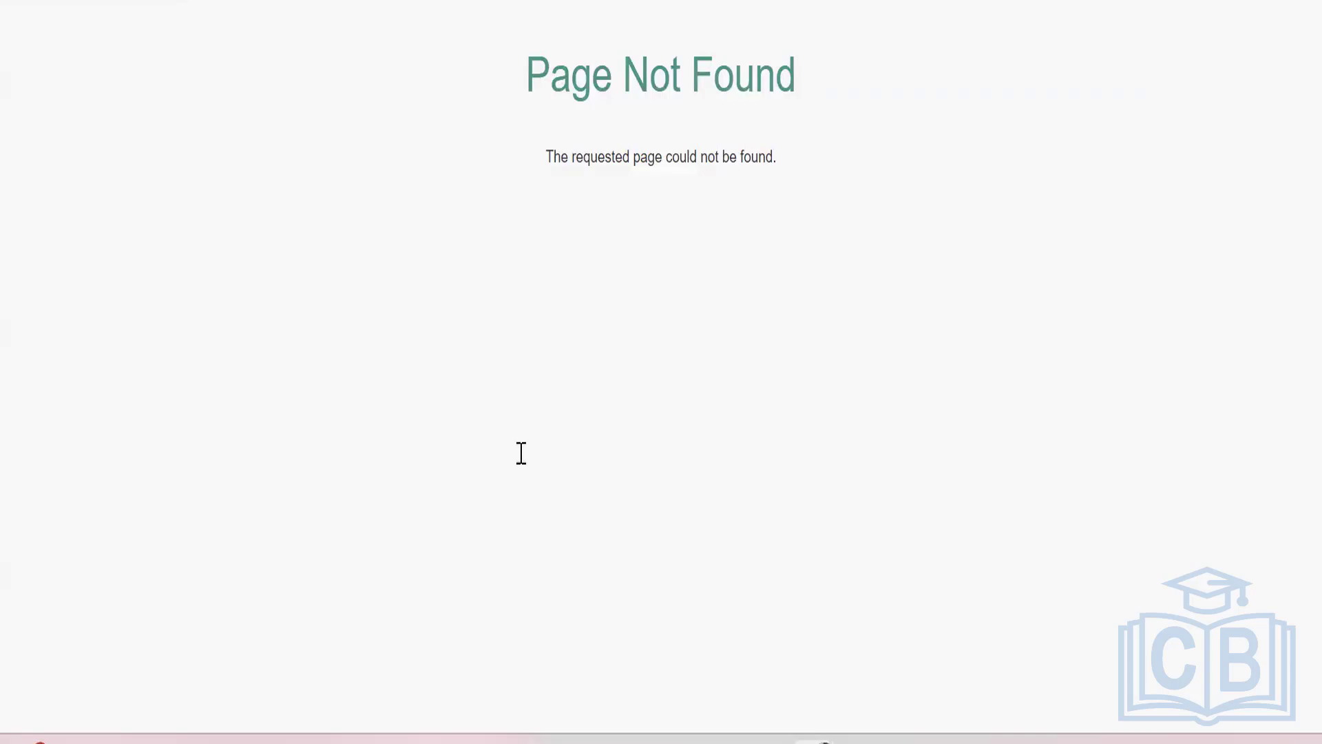
Look at the line 18 URL again, then return to the ForgeRock console and open the Contractor realm's identity stores.
key("alt+Tab")
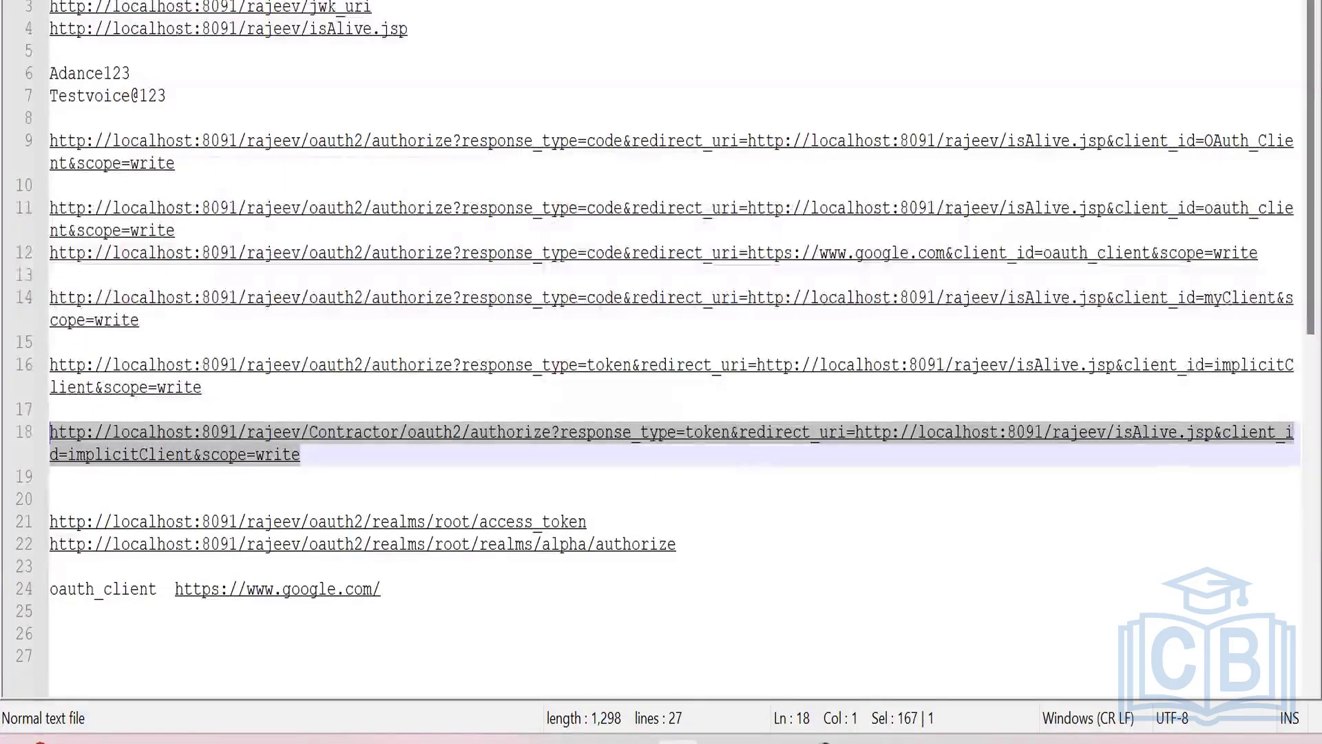
mouse_move(815, 743)
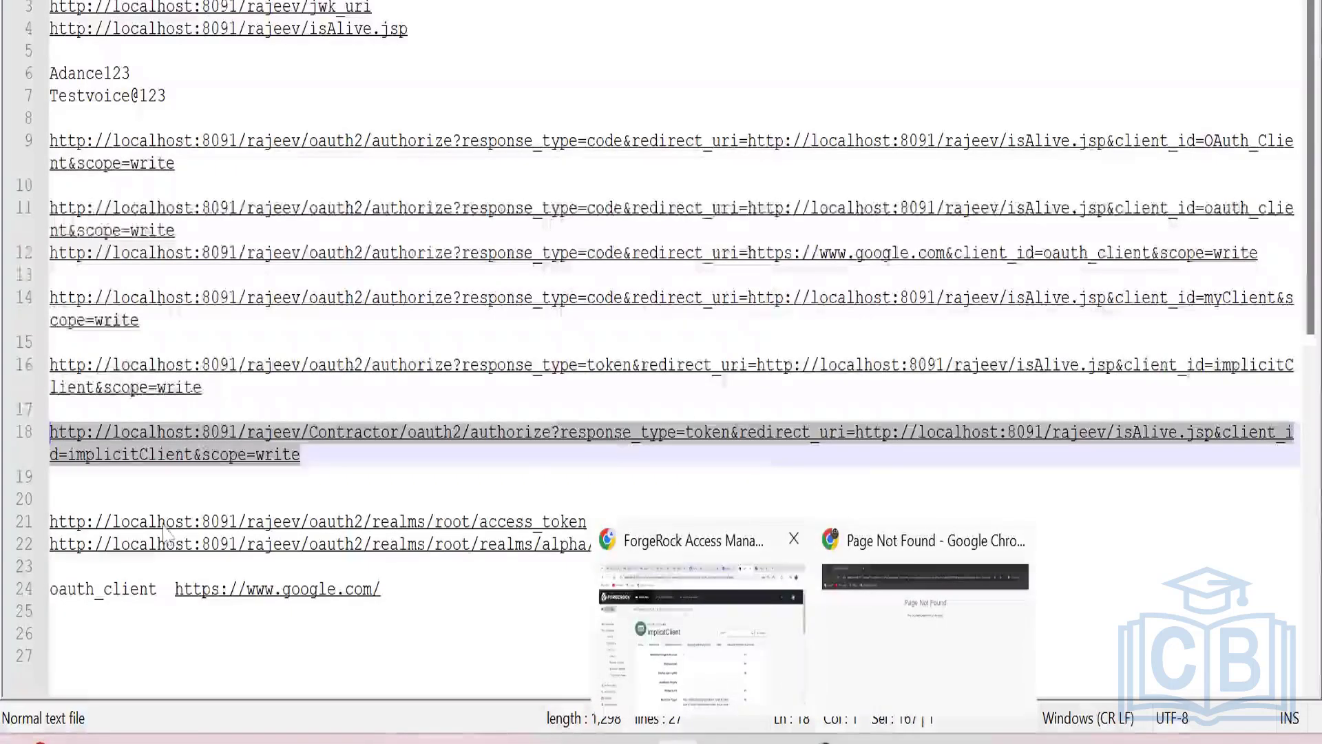
scroll(142, 483, "down", 3)
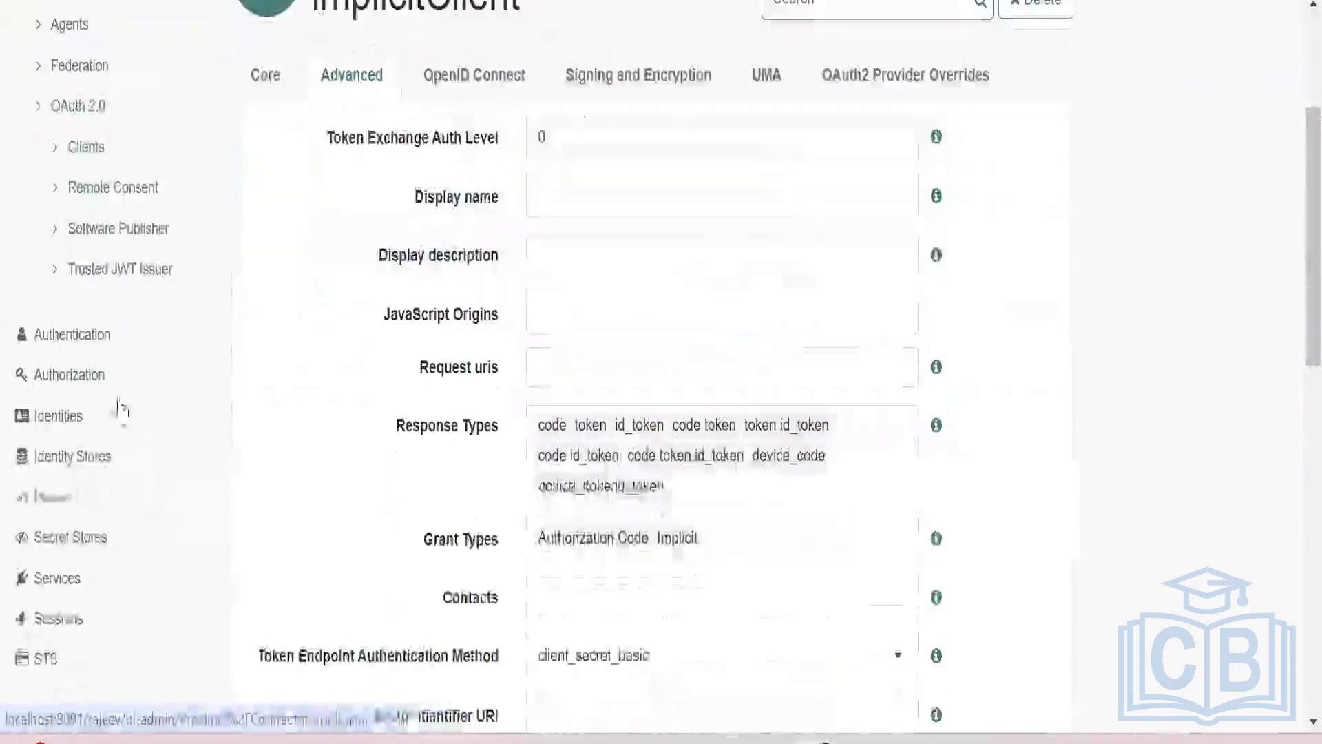
left_click(90, 474)
scroll(496, 444, "up", 4)
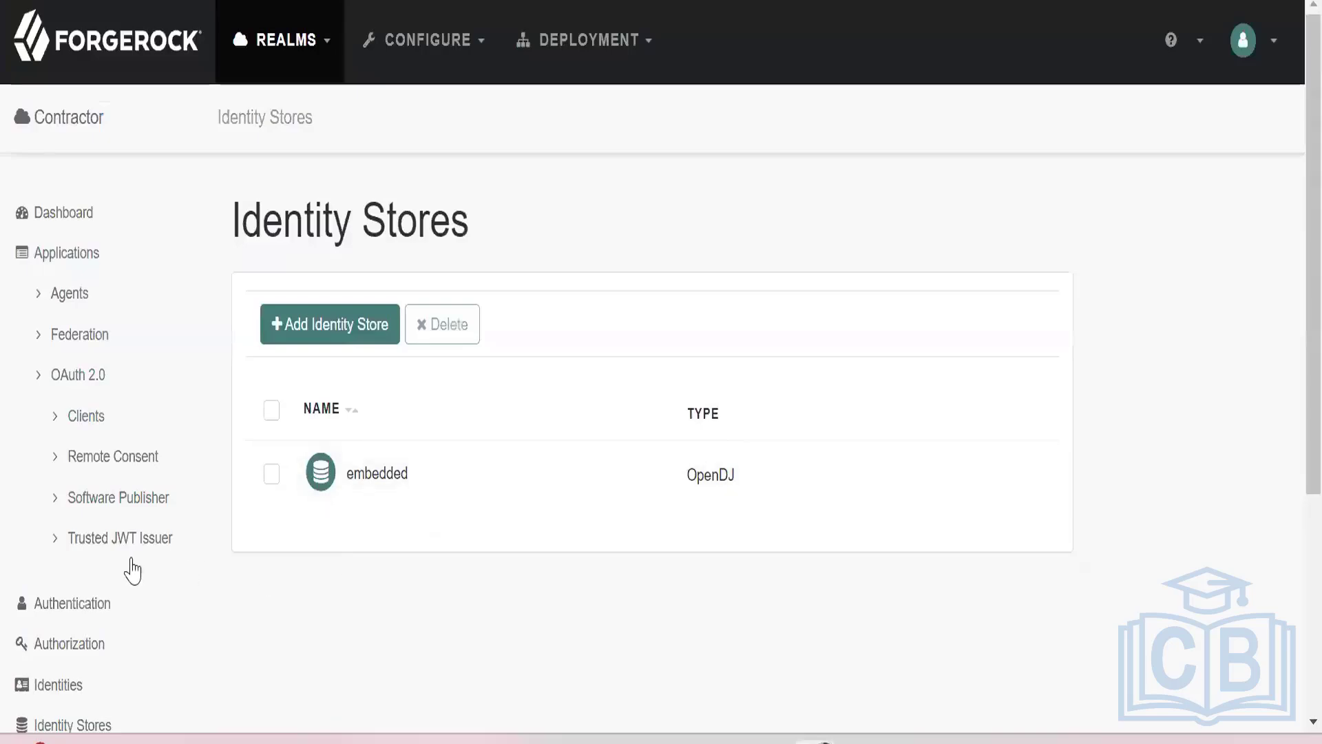
Open the Contractor realm's identities list and look through its users.
scroll(130, 570, "down", 2)
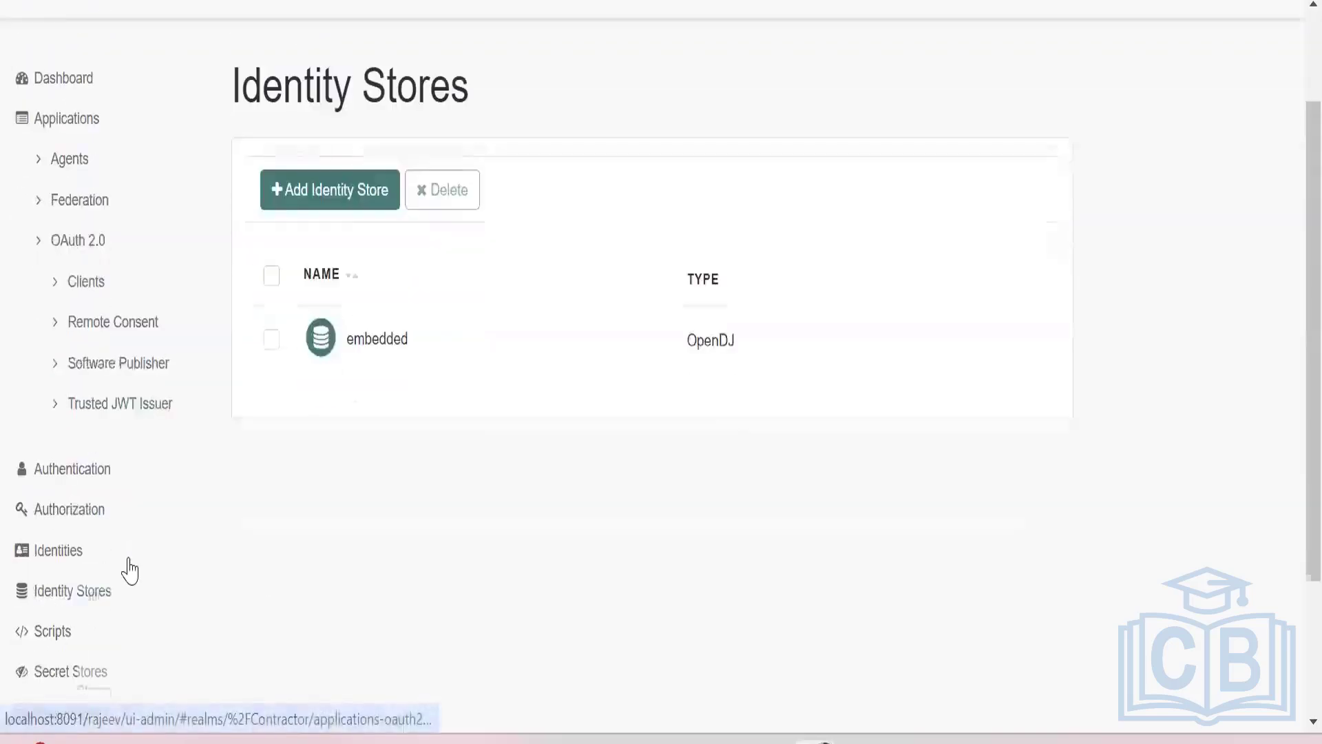
left_click(73, 552)
scroll(540, 495, "up", 2)
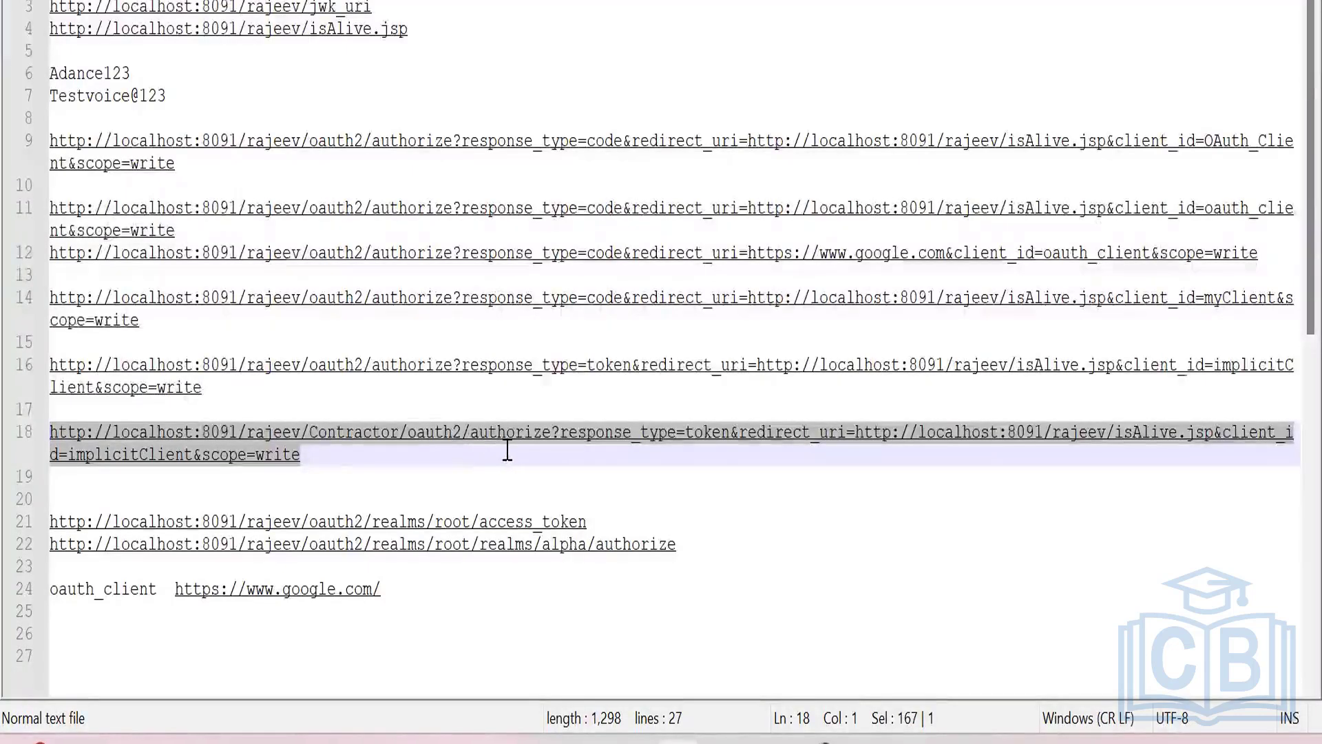
In Notepad++, insert "realms/root/realms/Contractor/" before "authorize" in the line 18 URL.
left_click(470, 435)
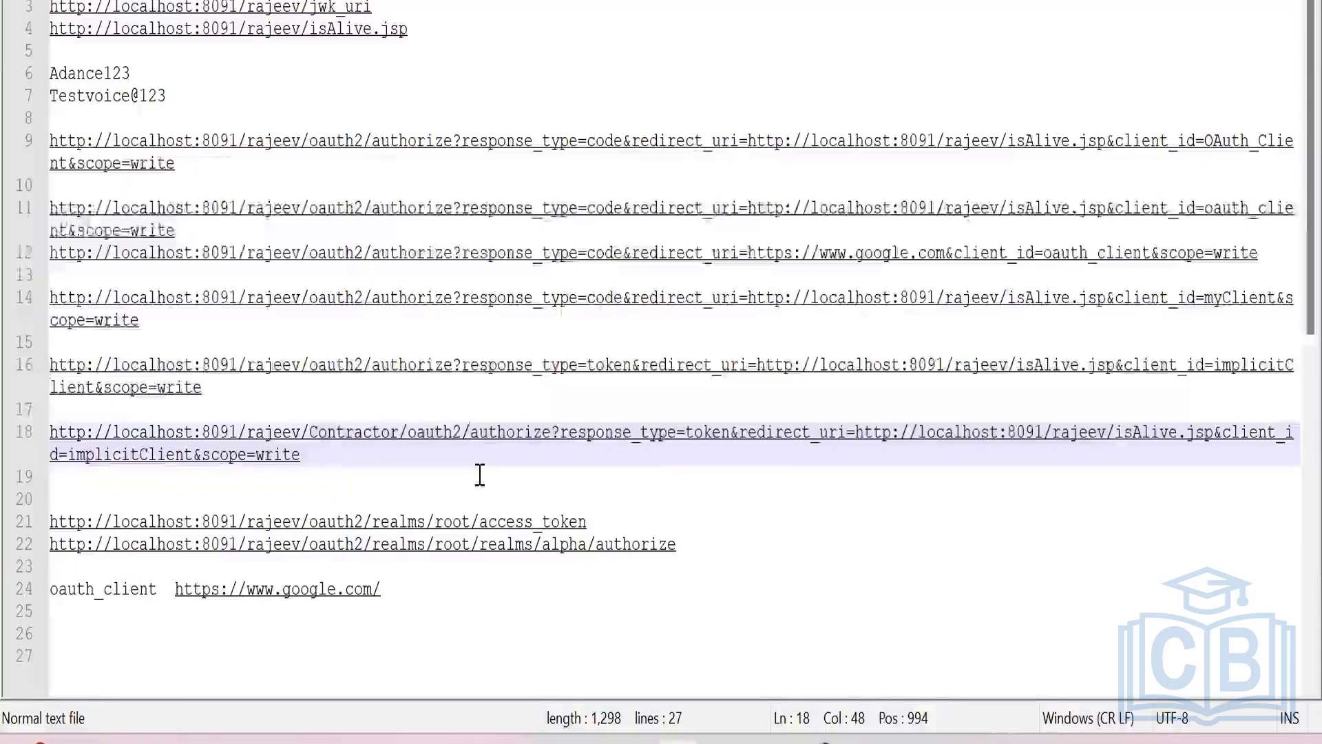
type("rel")
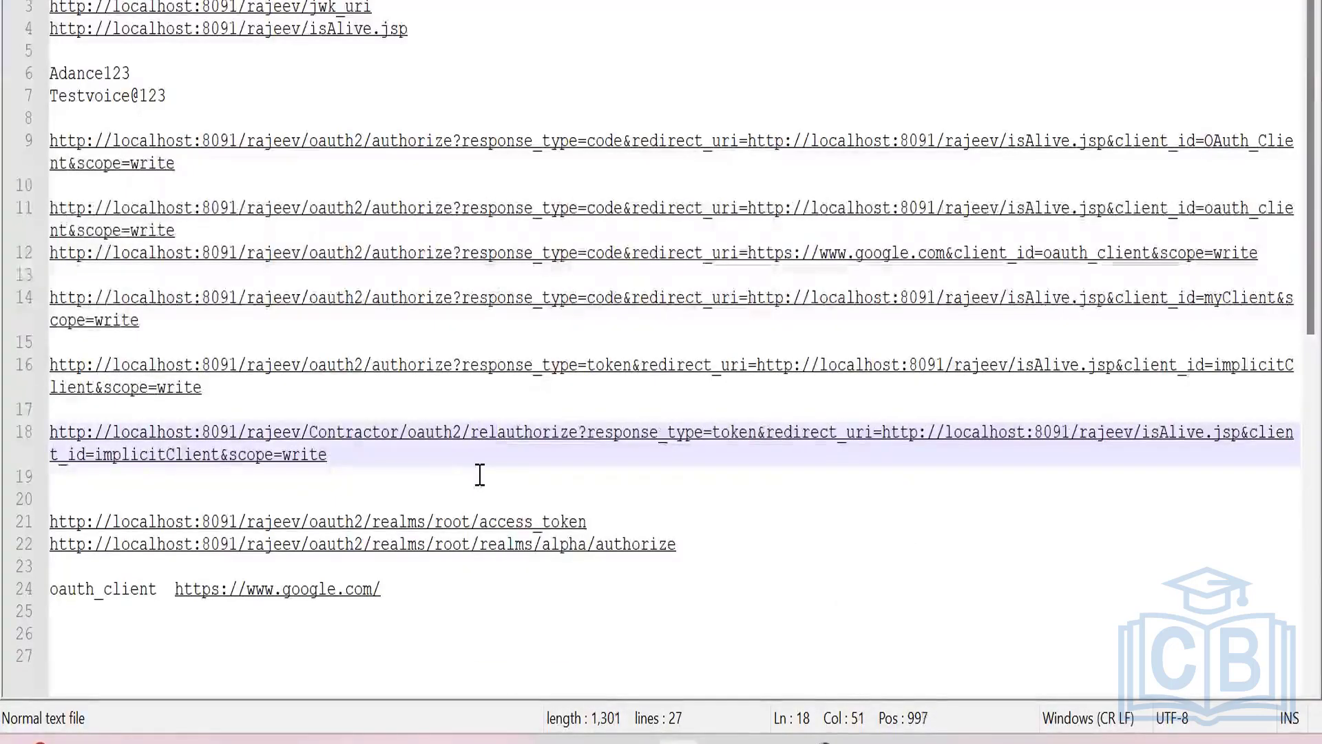
key("BackSpace")
type("al")
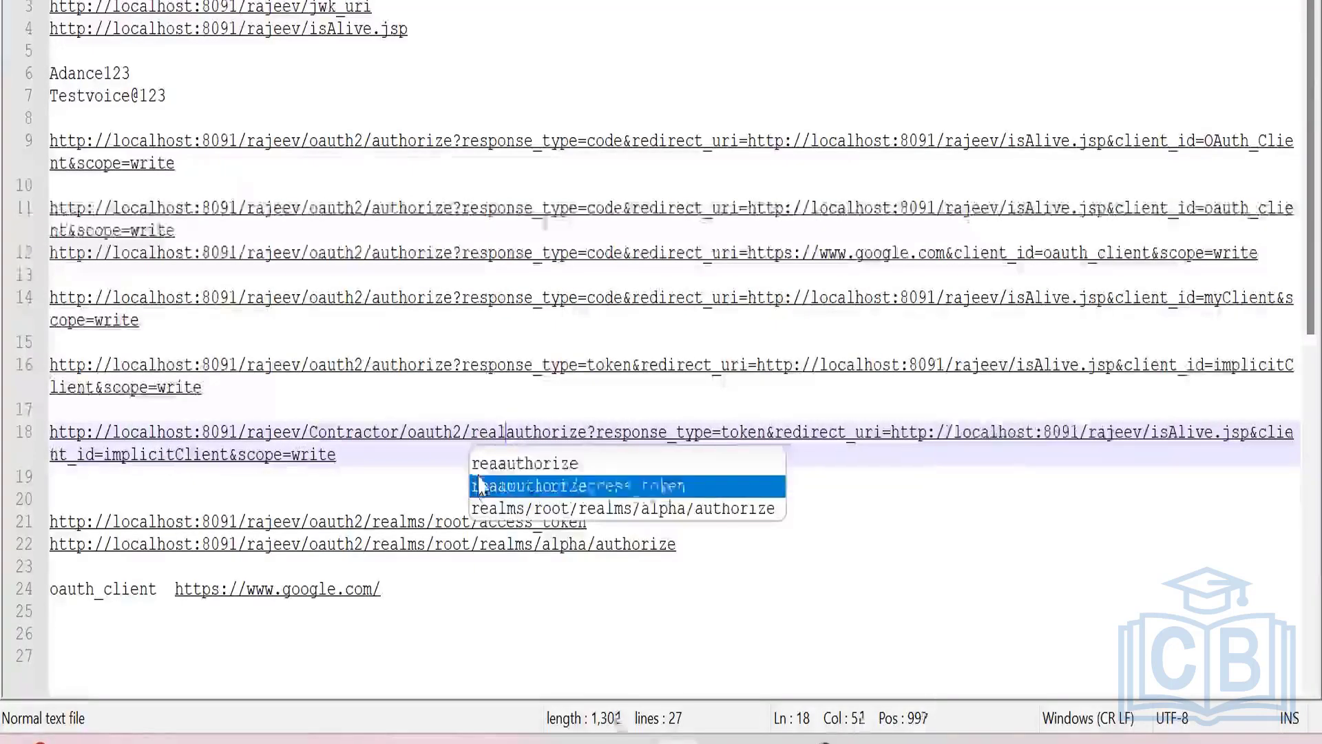
type("ms")
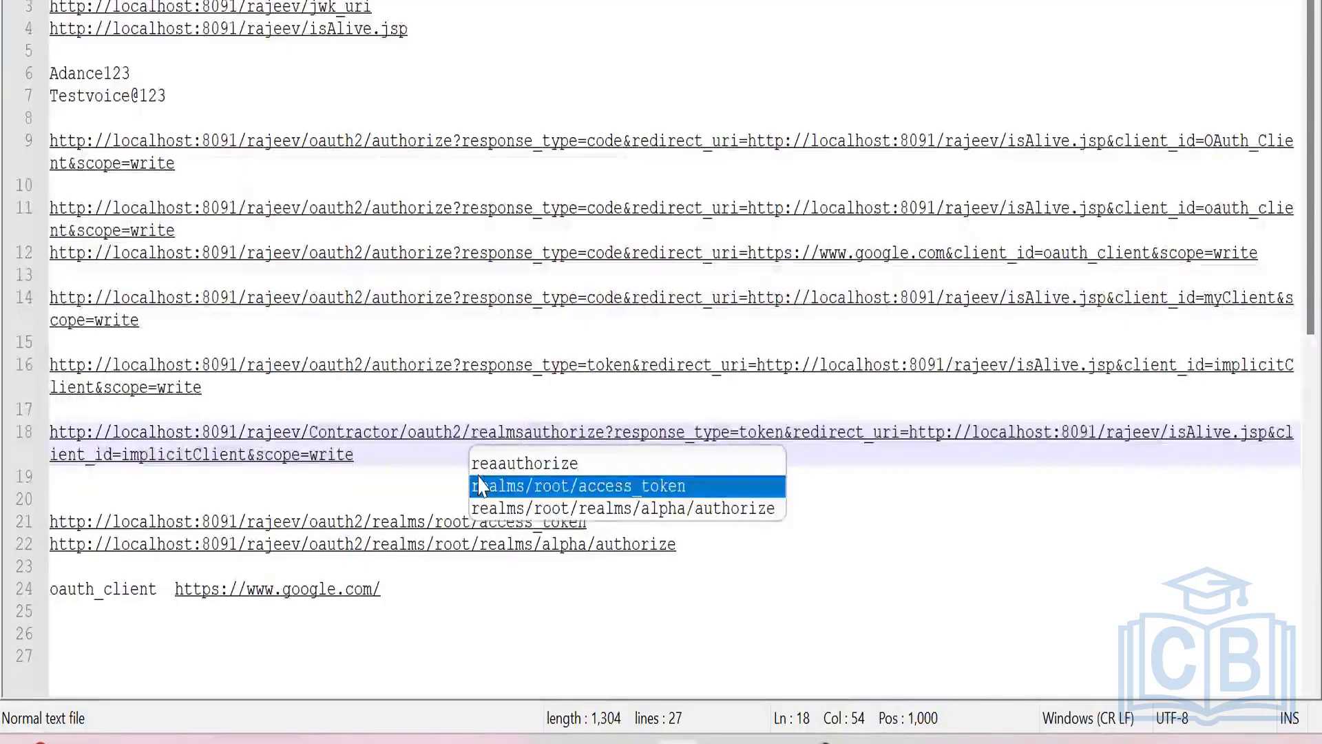
type("/")
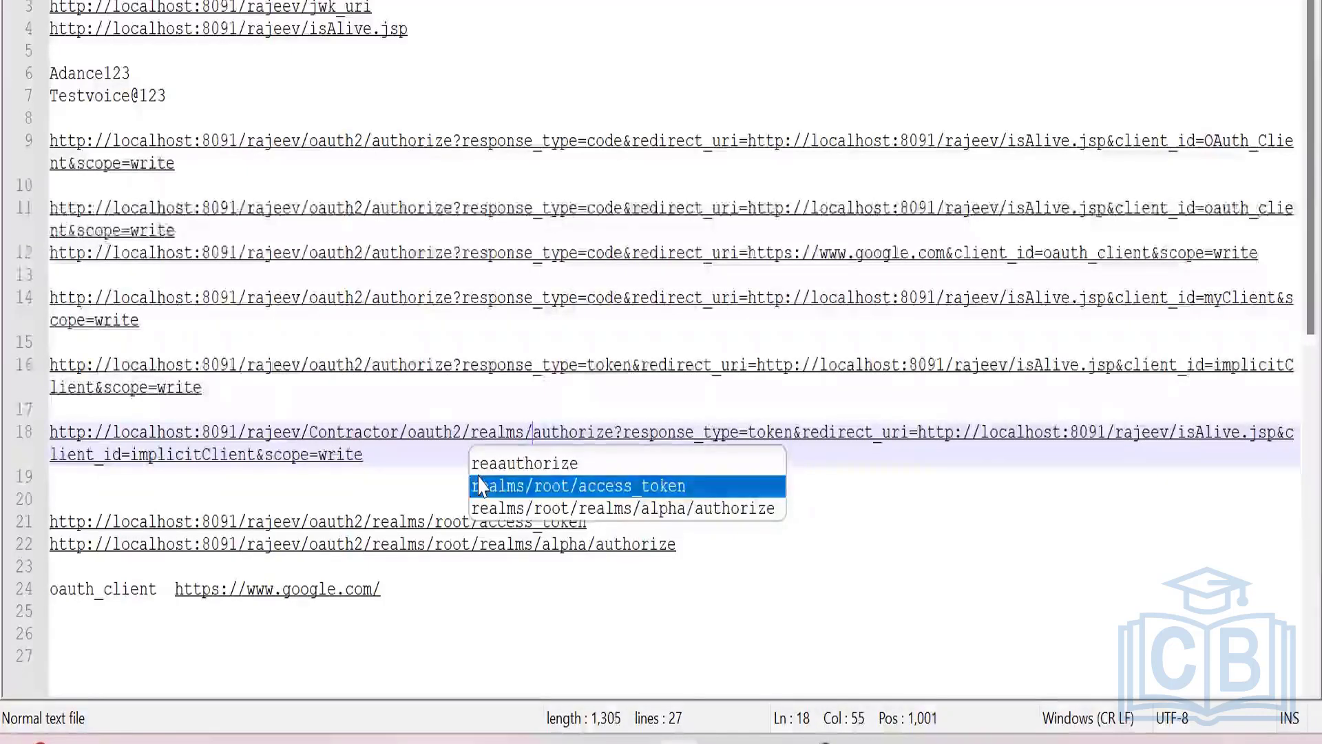
type("root")
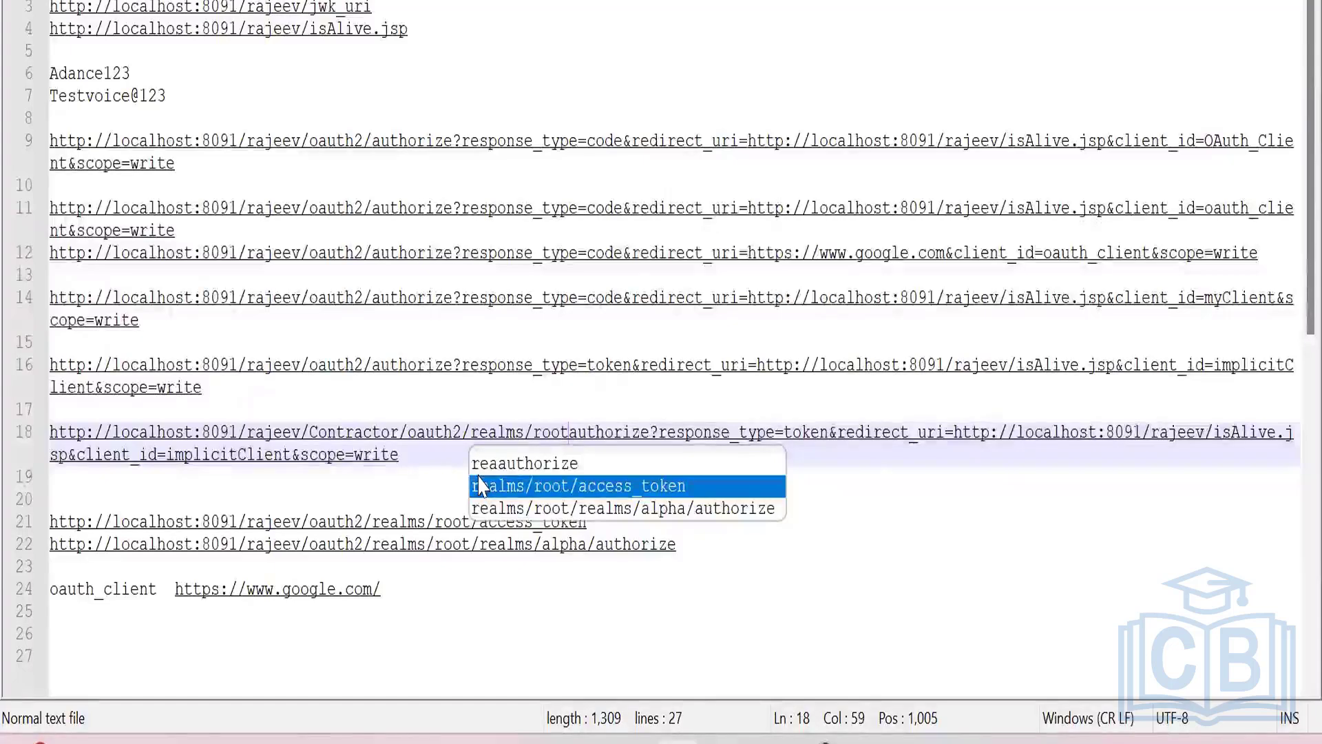
type("/r")
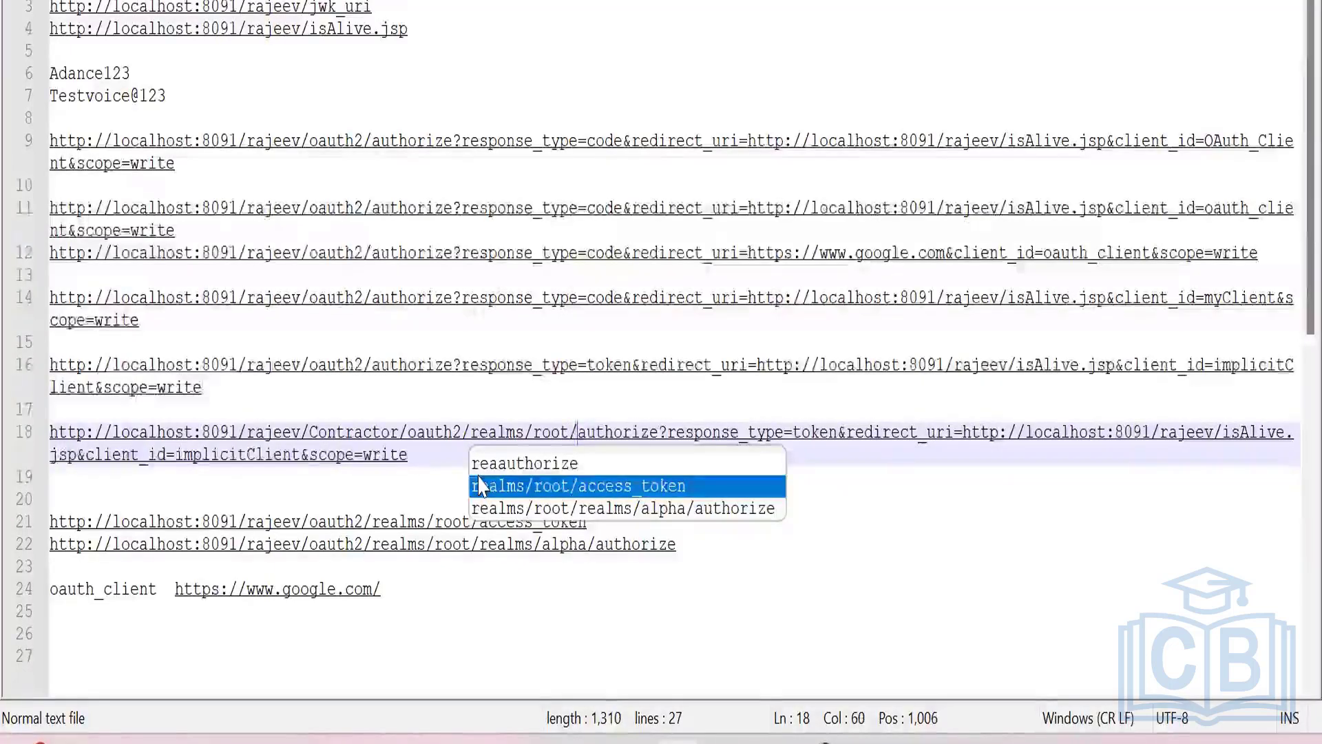
type("e")
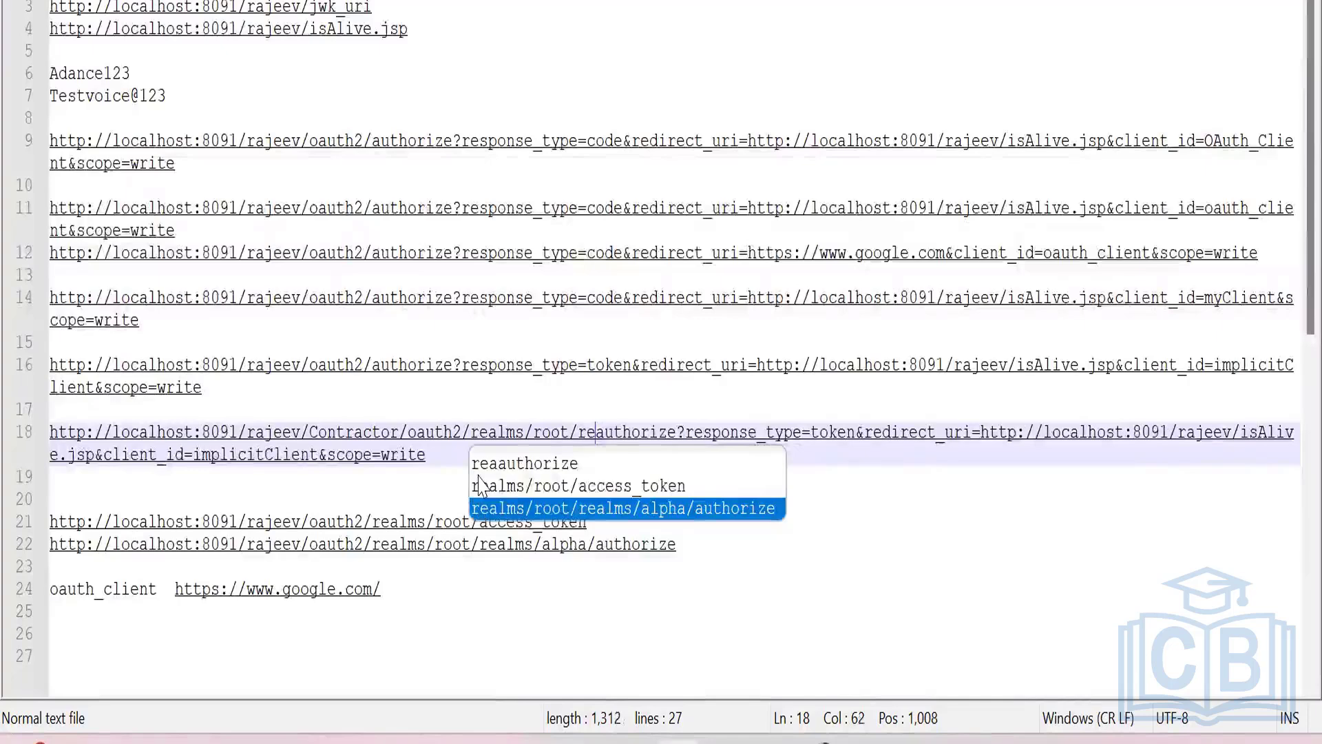
type("alms")
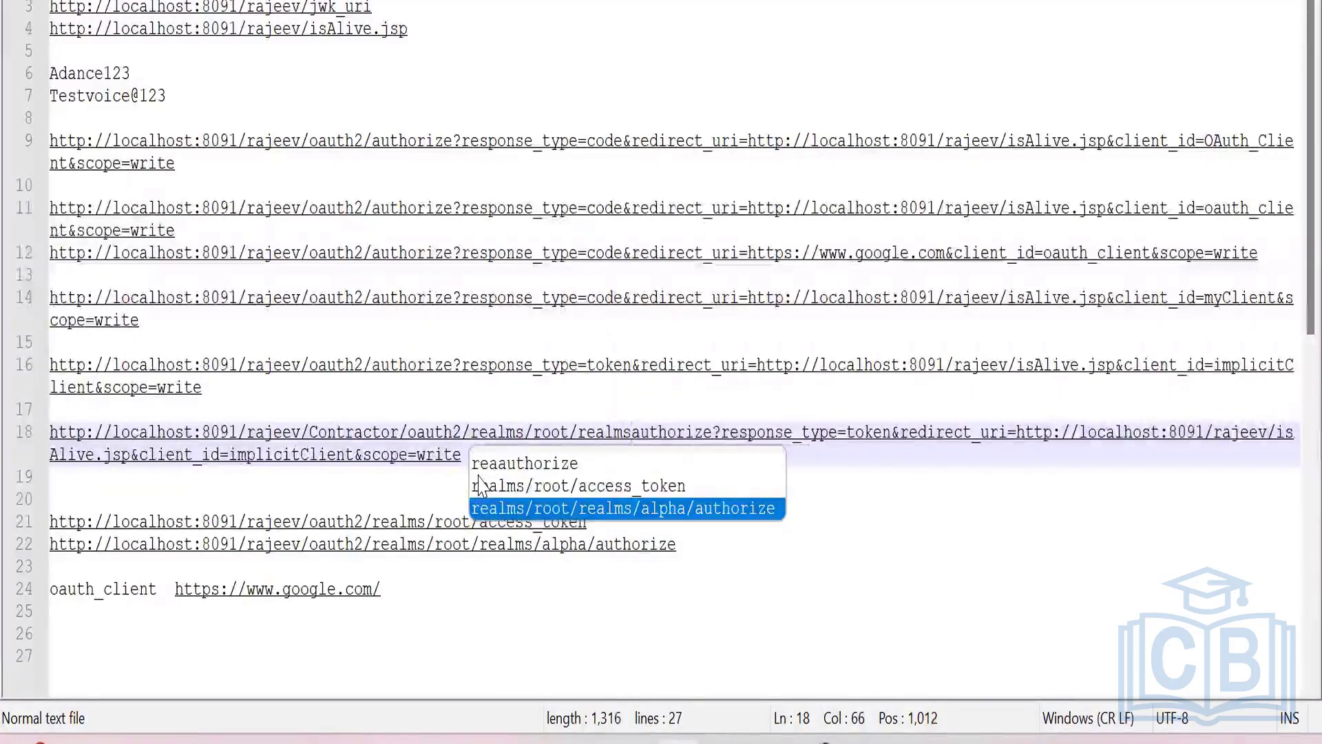
type("/Con")
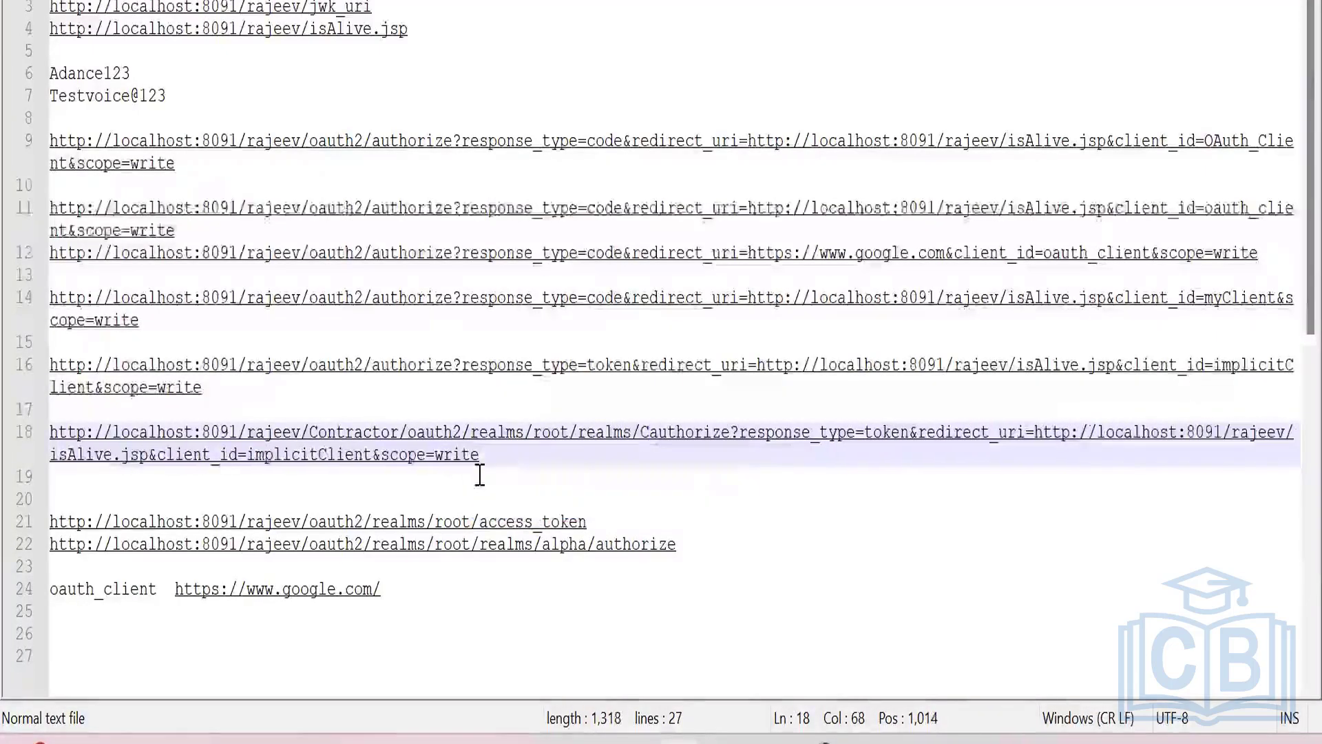
type("tra")
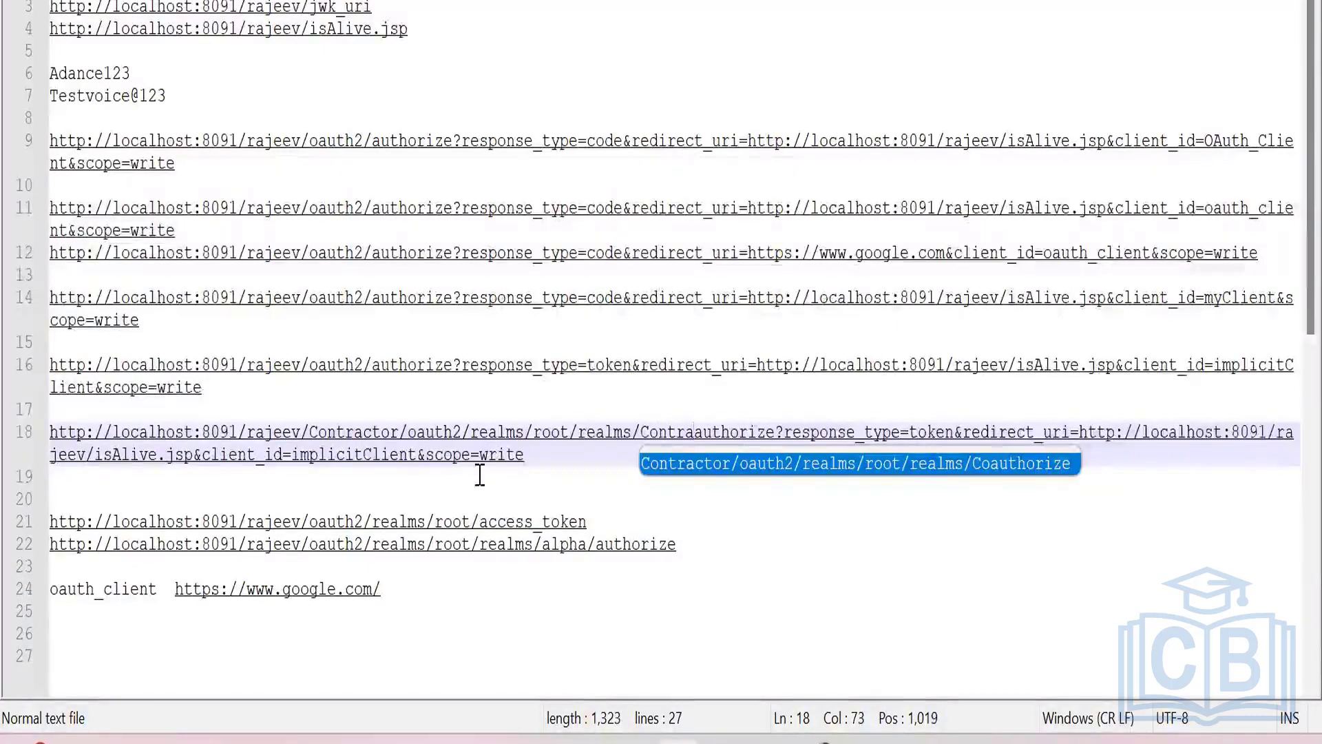
type("ctor/")
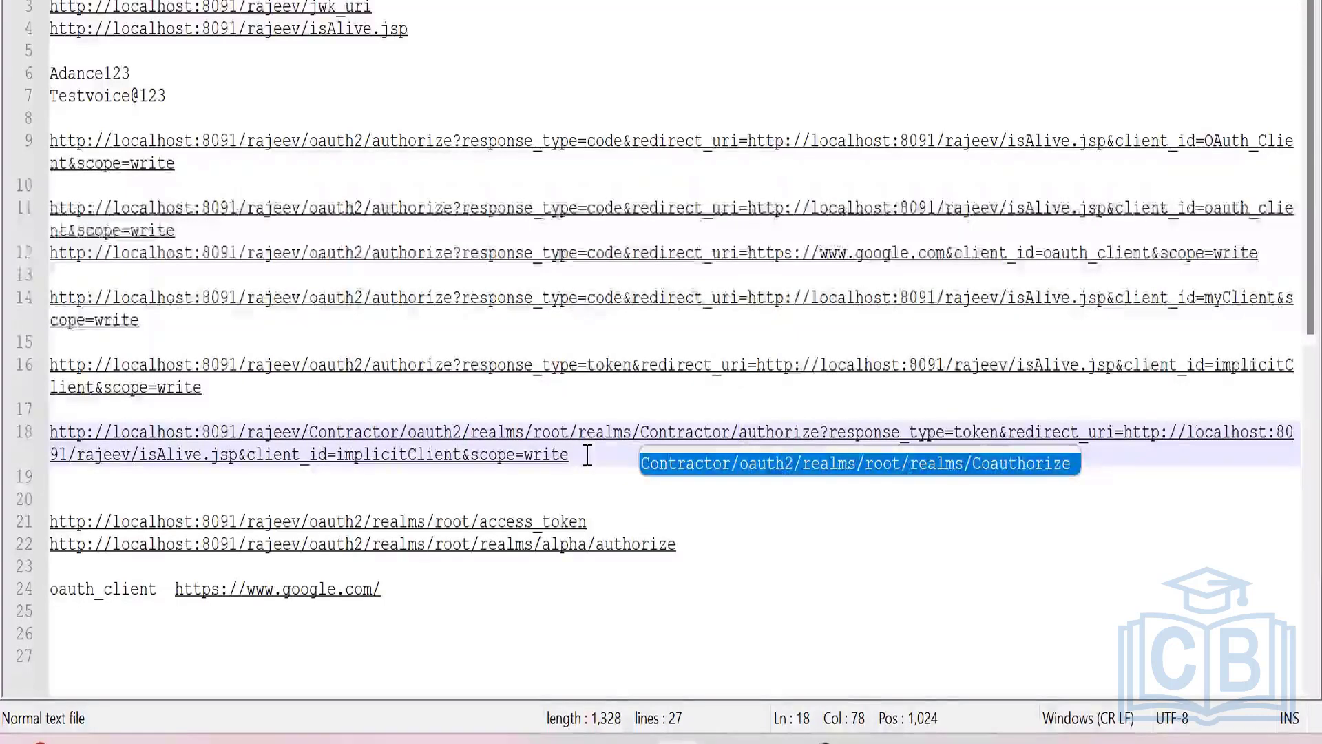
Remove the "Contractor/" segment in front of "oauth2" from the line 18 URL.
left_click(401, 434)
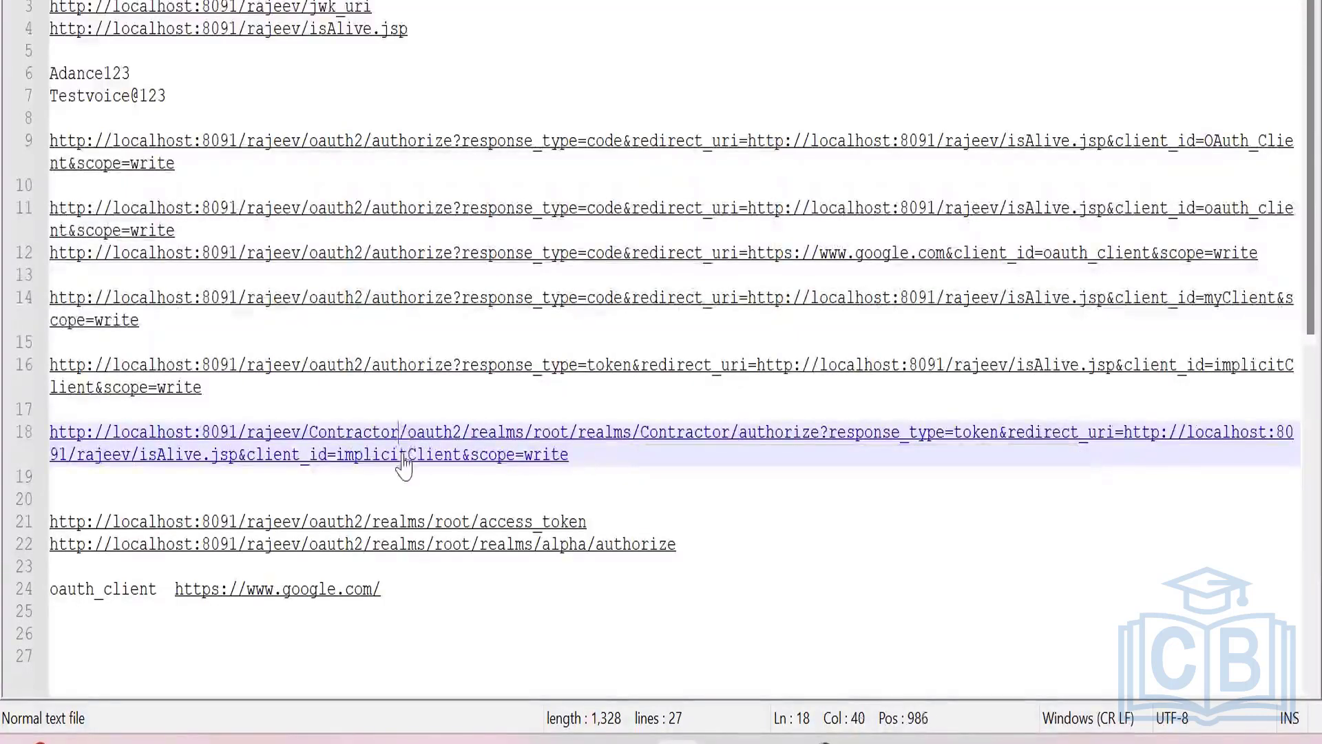
key("Right")
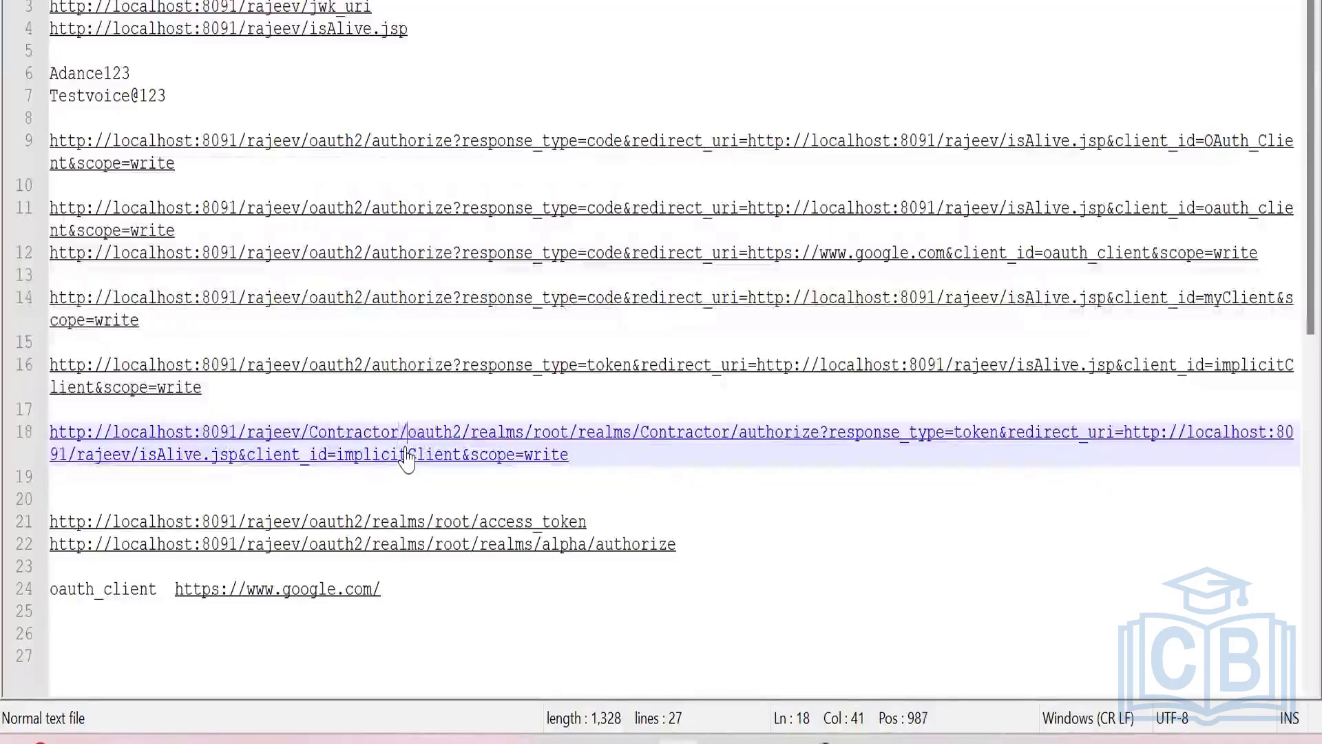
key("BackSpace")
key("BackSpace")
key("BackSpace")
key("BackSpace")
key("BackSpace")
key("BackSpace")
key("BackSpace")
key("BackSpace")
key("BackSpace")
key("BackSpace")
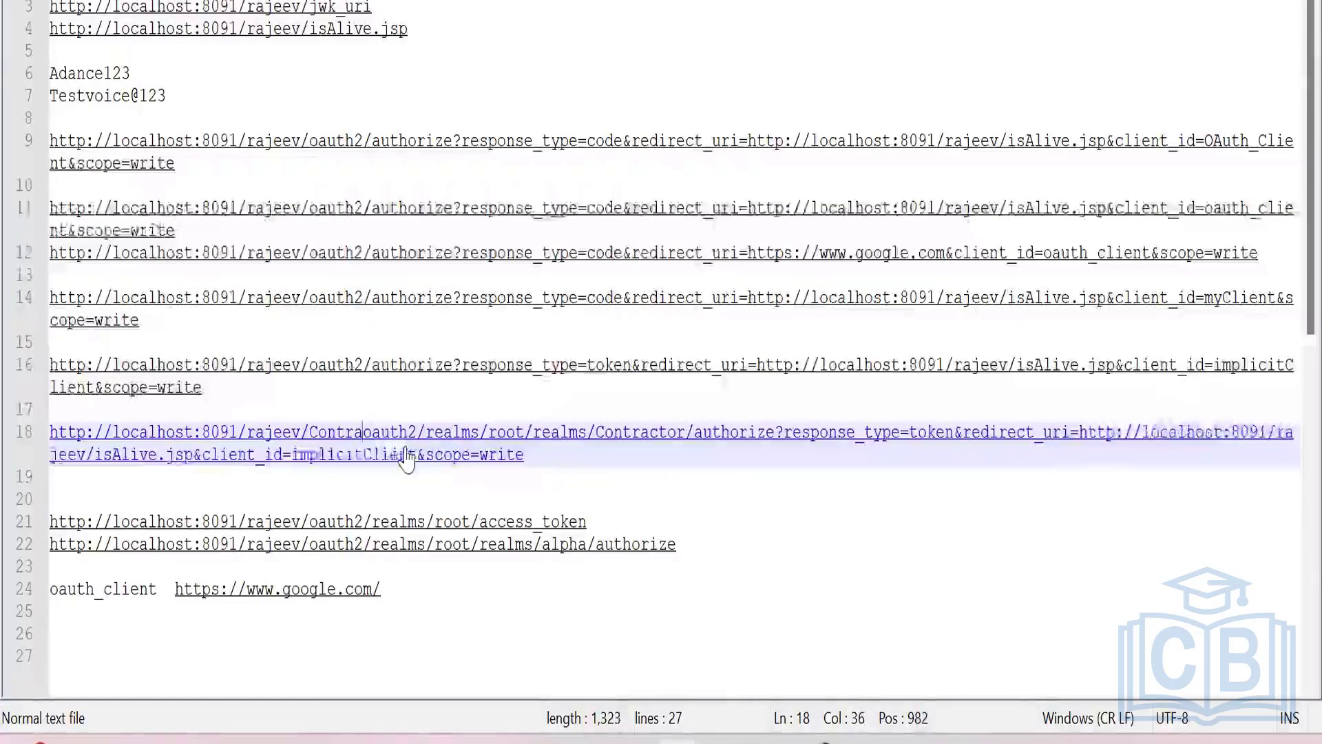
key("BackSpace")
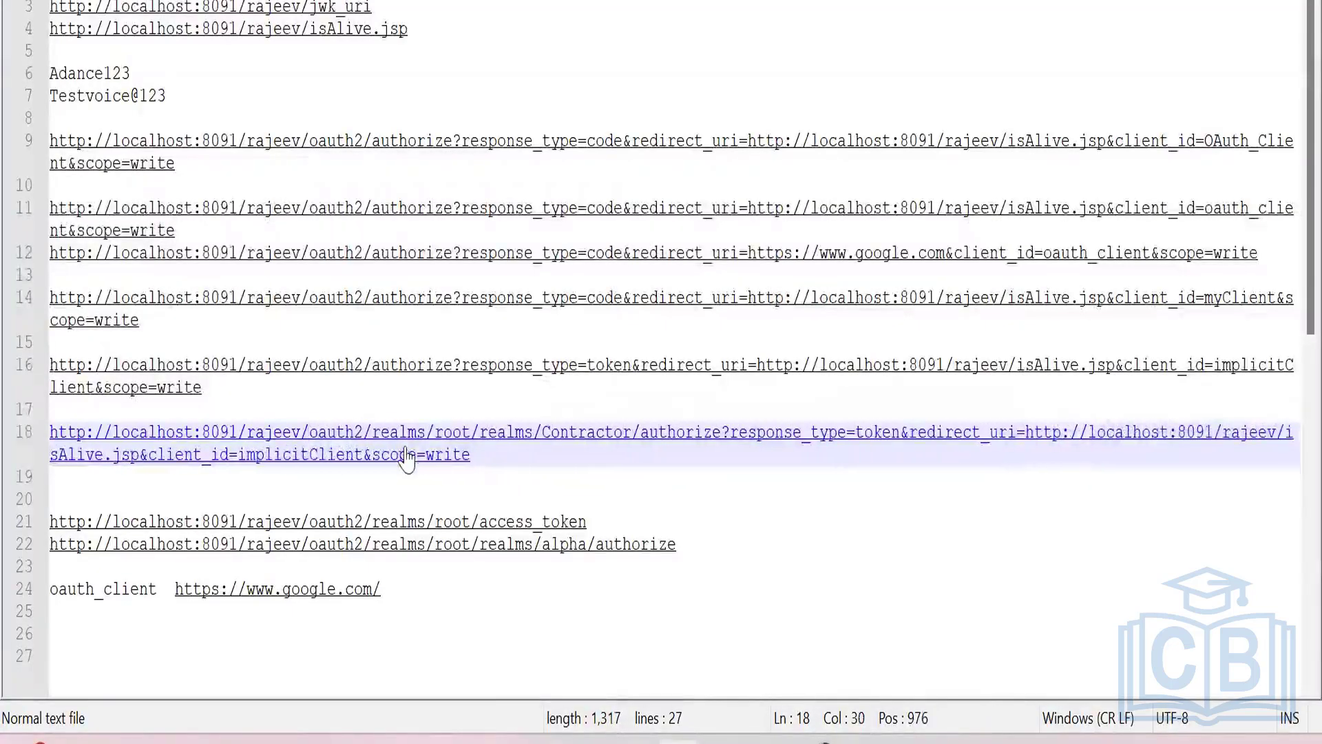
Copy the complete line 18 authorize URL and request it in the Chrome Incognito window.
left_click(478, 456)
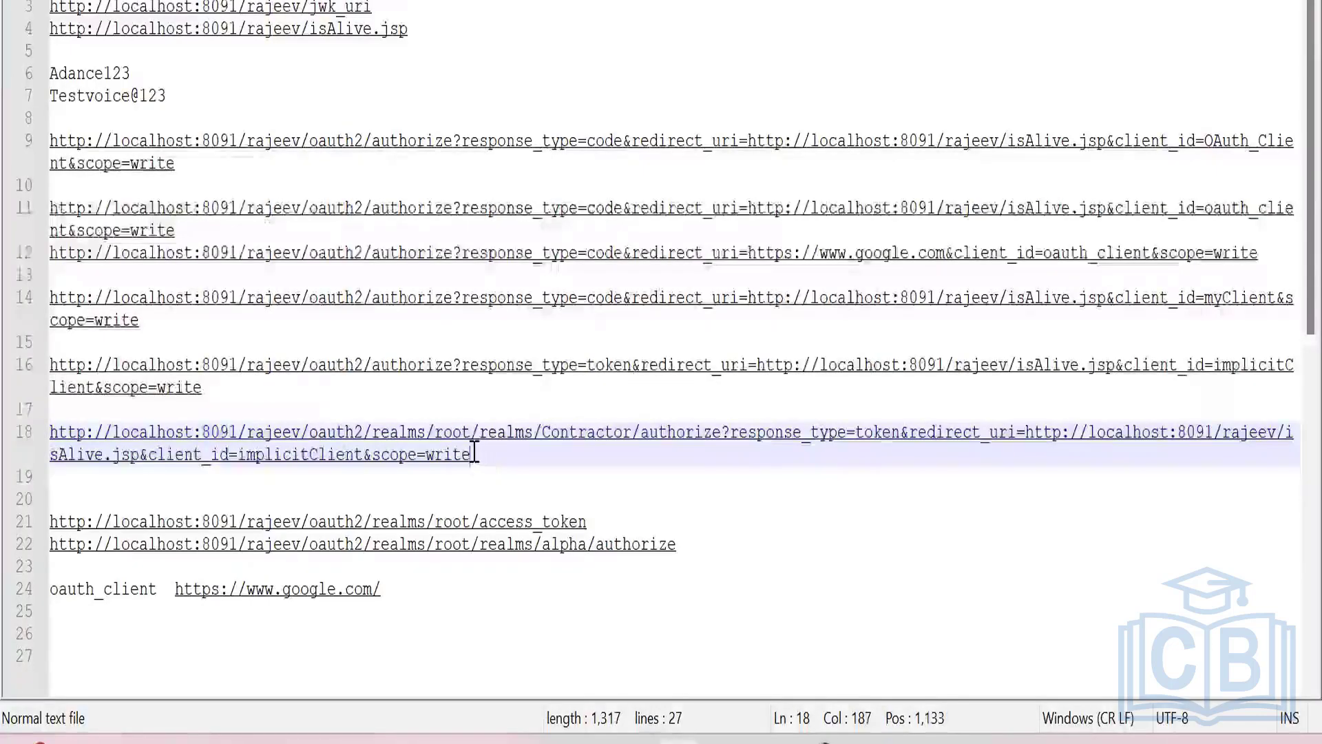
left_click_drag(484, 456, 45, 434)
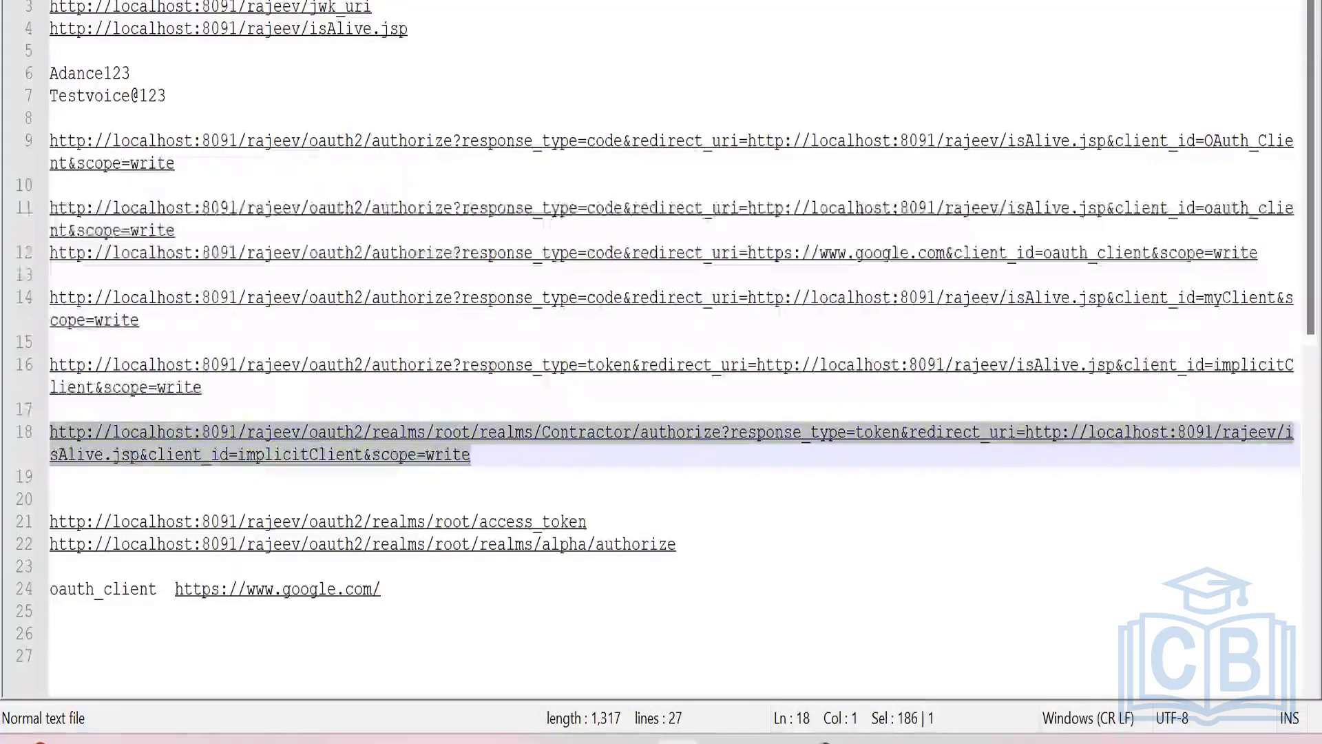
key("alt+Tab")
key("ctrl+v")
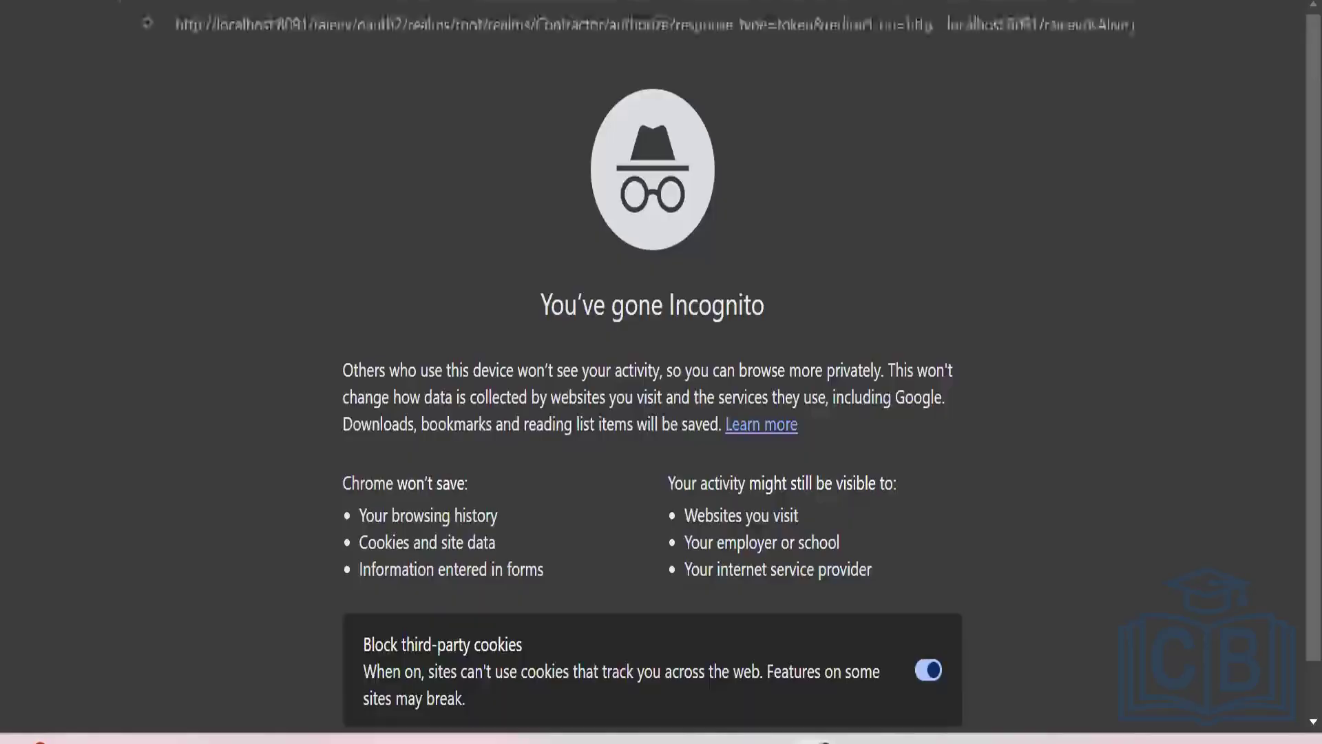
key("Return")
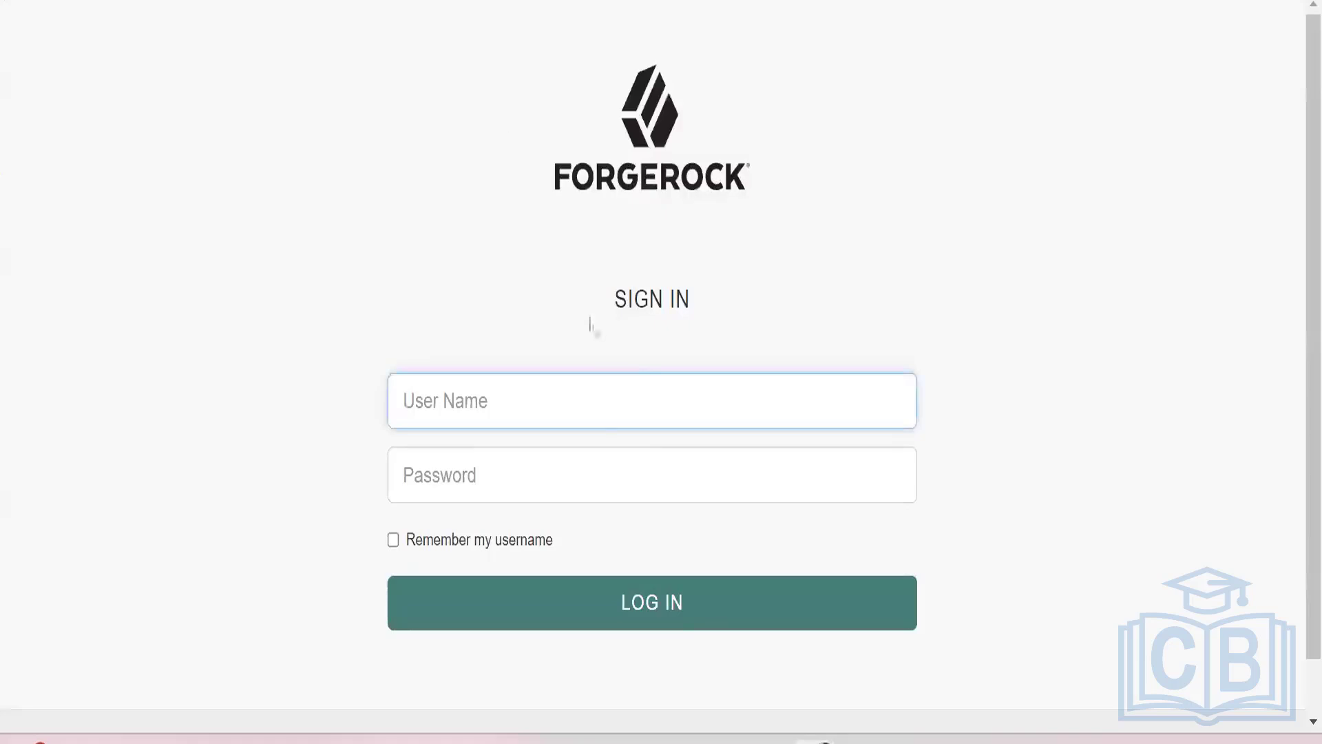
Sign in with the Contractor user's name and the account password copied from the Notepad++ notes, and allow implicitClient's access request.
left_click(604, 413)
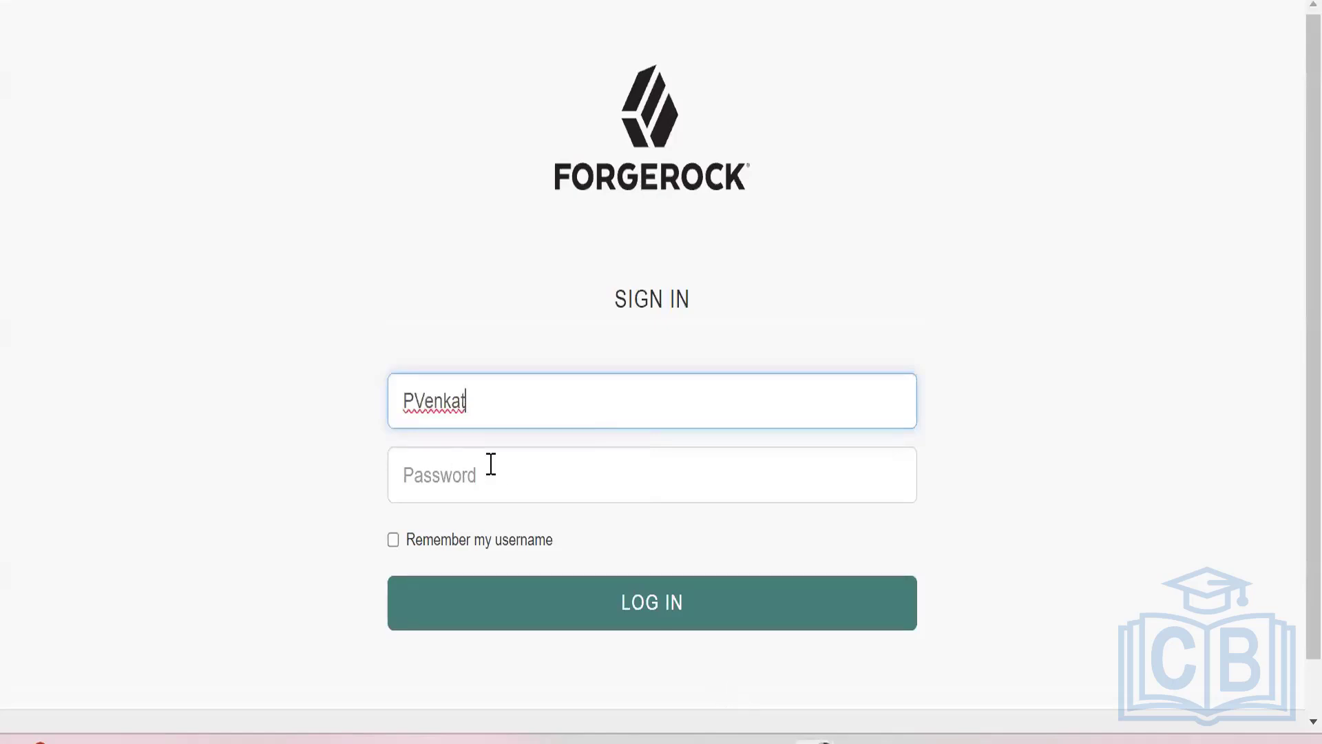
key("alt+Tab")
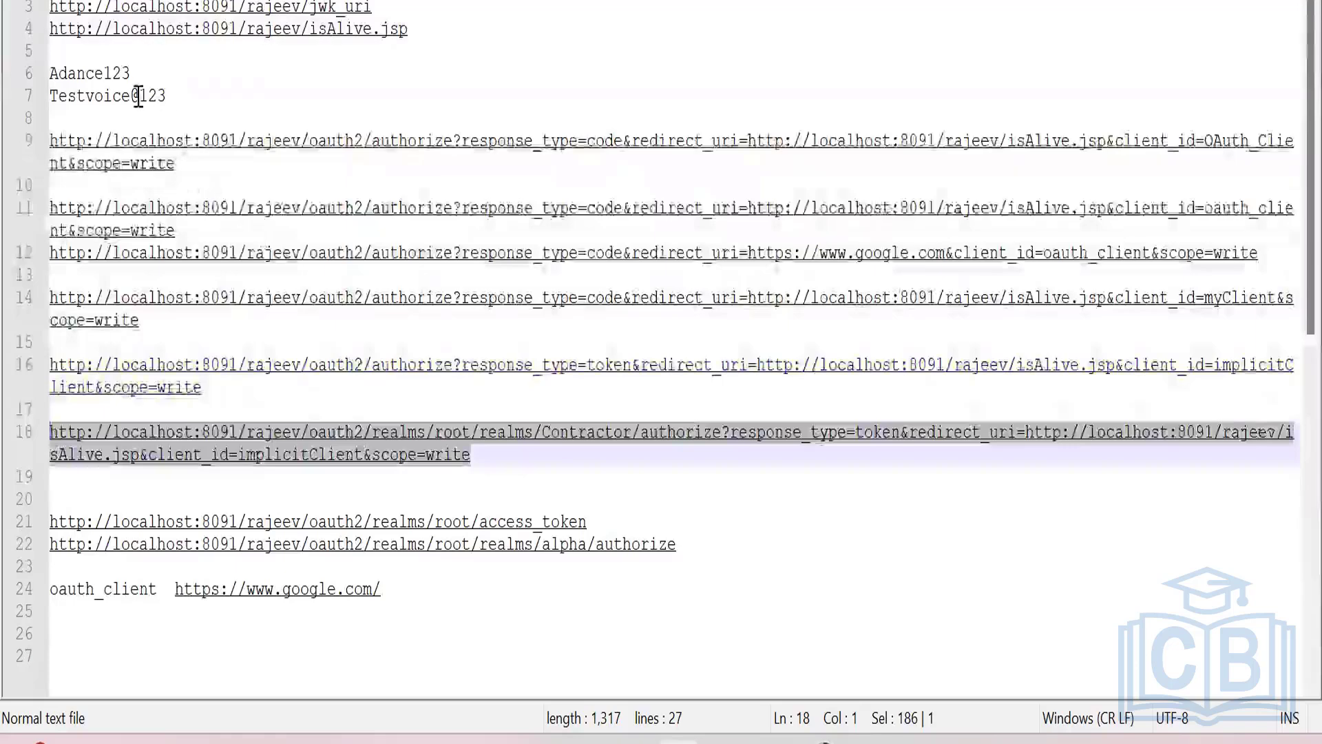
left_click_drag(166, 96, 50, 96)
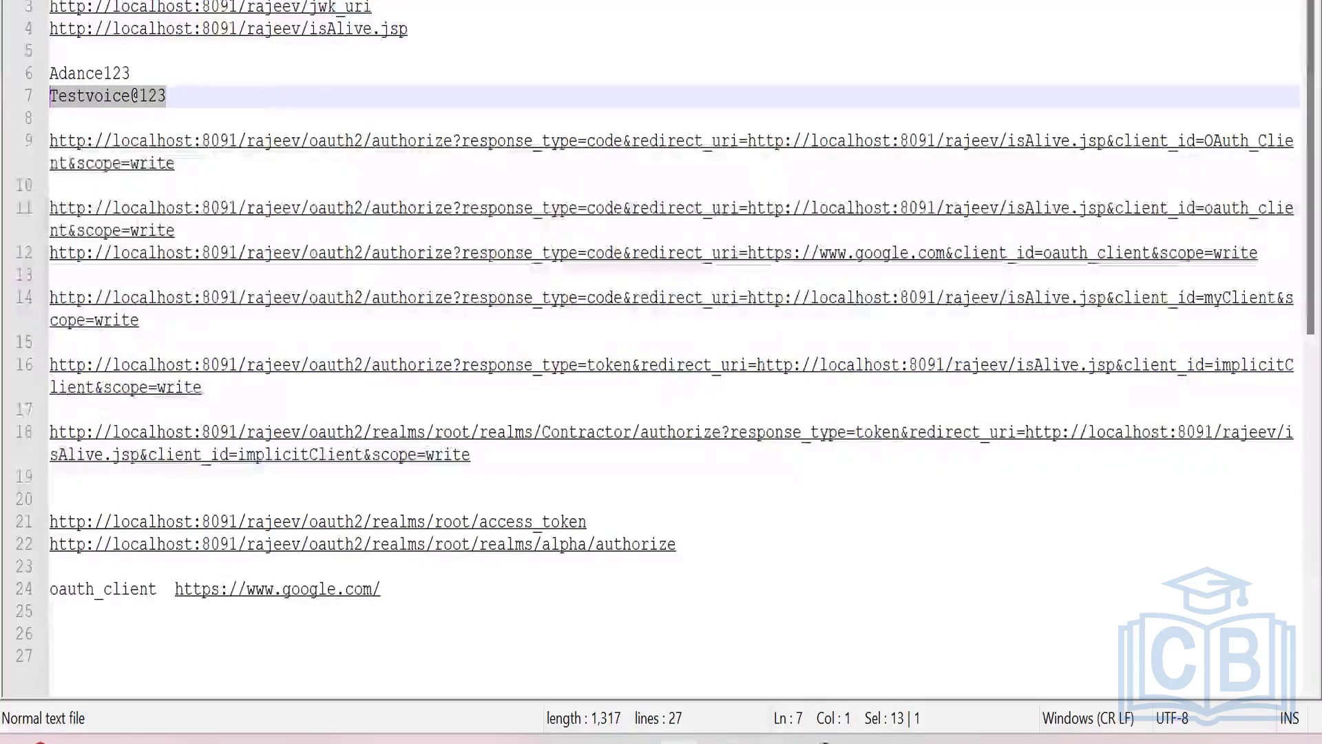
key("alt+Tab")
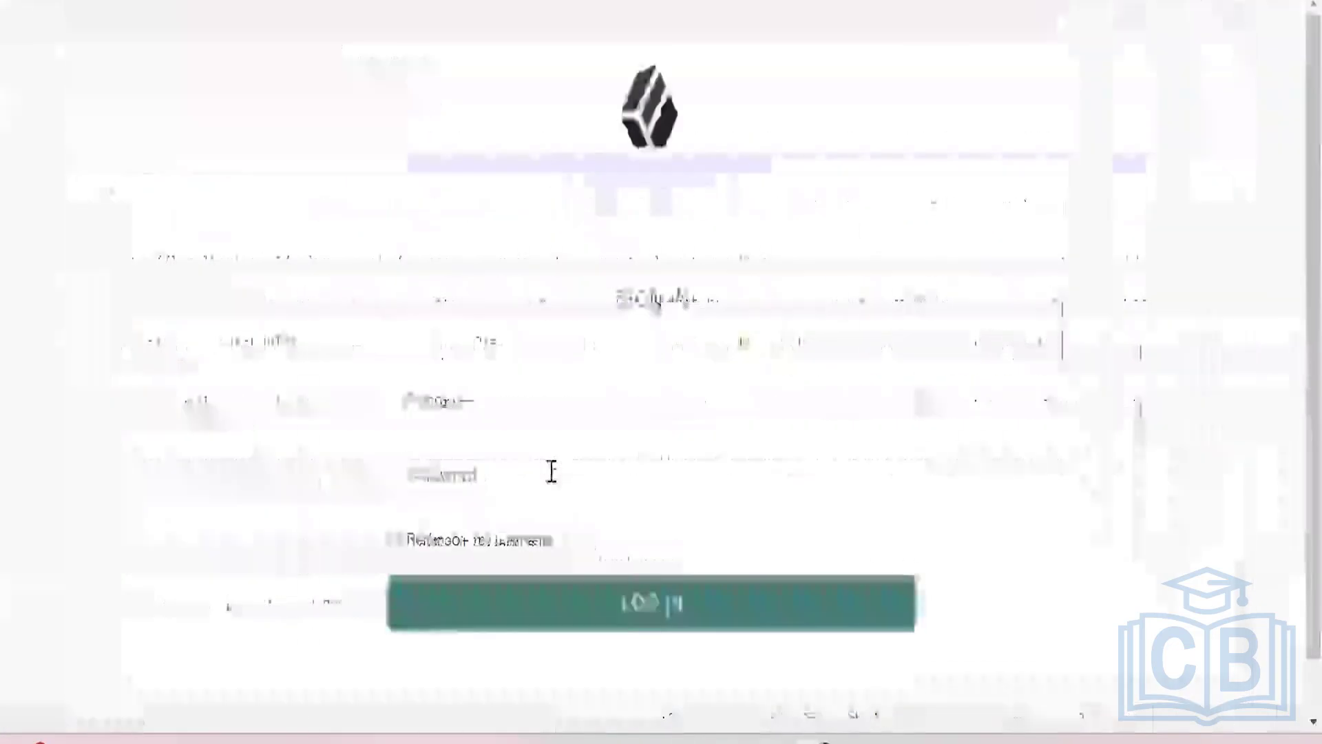
left_click(551, 473)
key("ctrl+v")
left_click(626, 606)
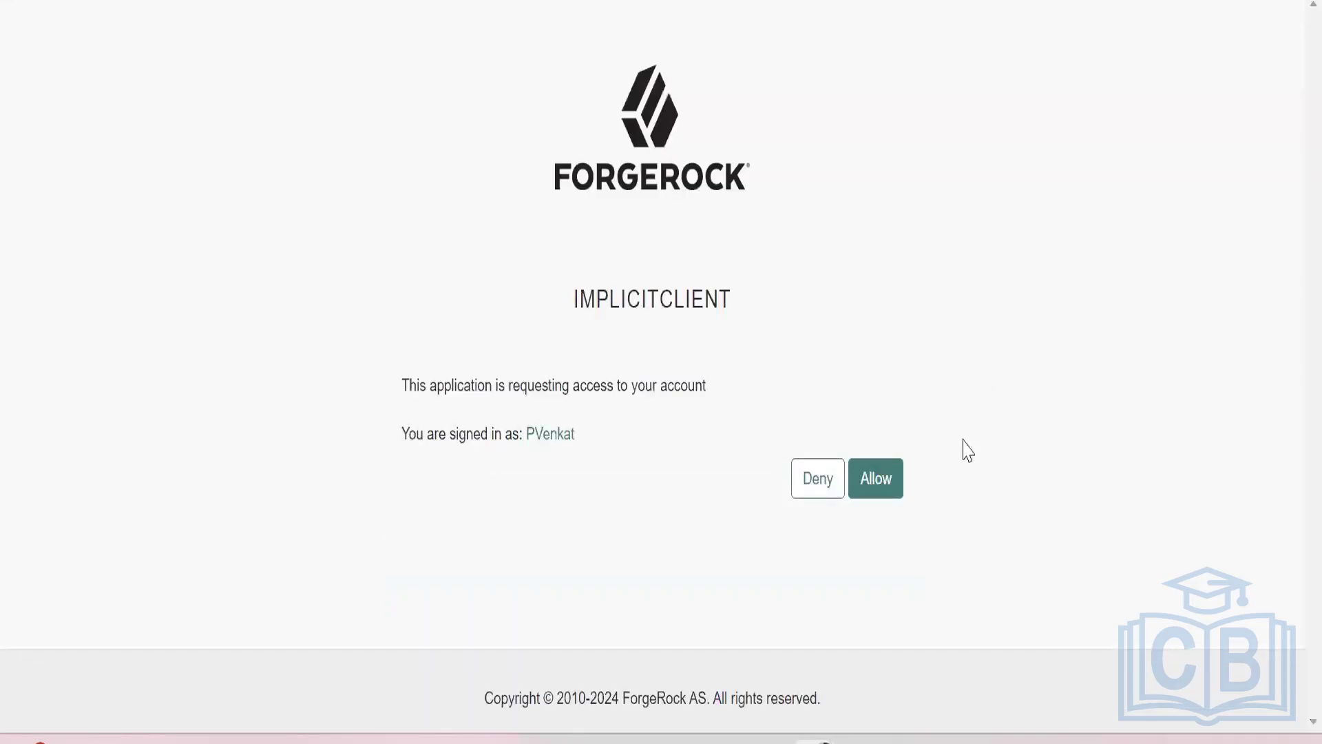
left_click(887, 487)
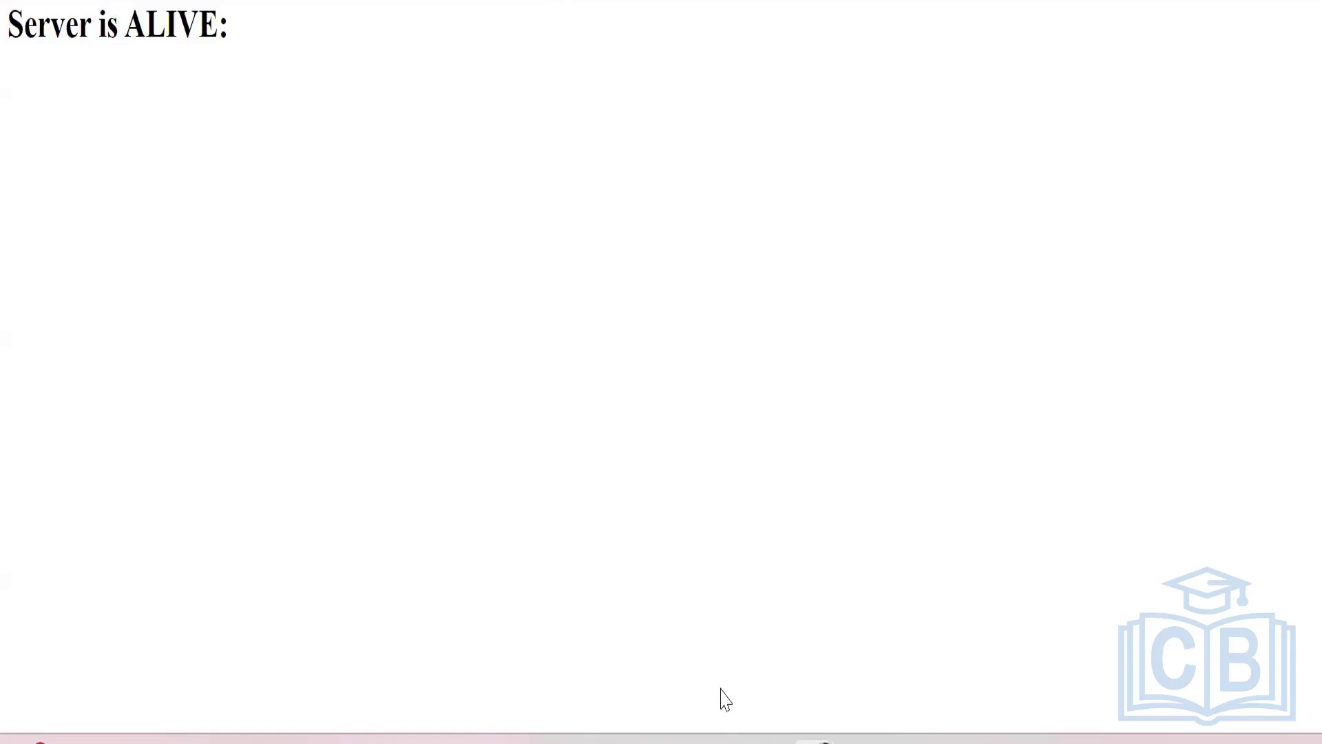
Return to the ForgeRock console in the other Chrome window and show the overview of all realms.
mouse_move(678, 741)
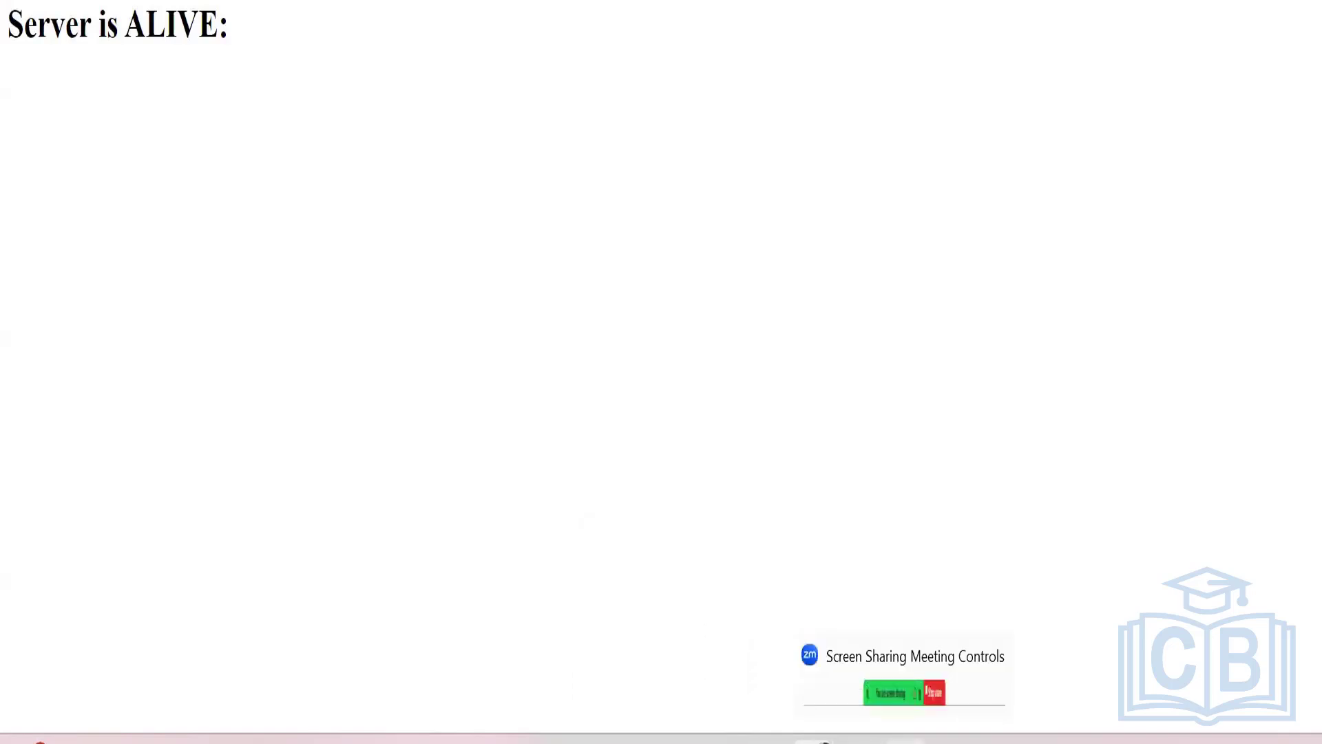
mouse_move(819, 742)
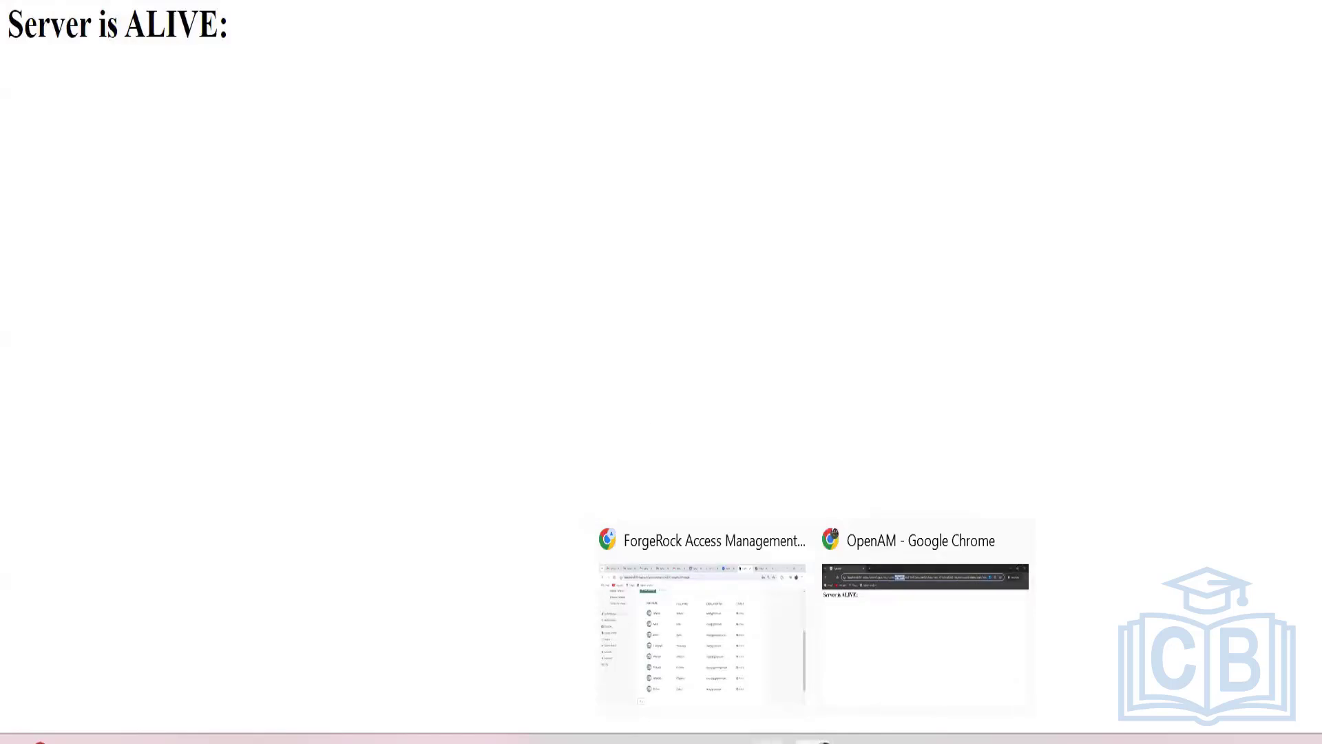
left_click(702, 630)
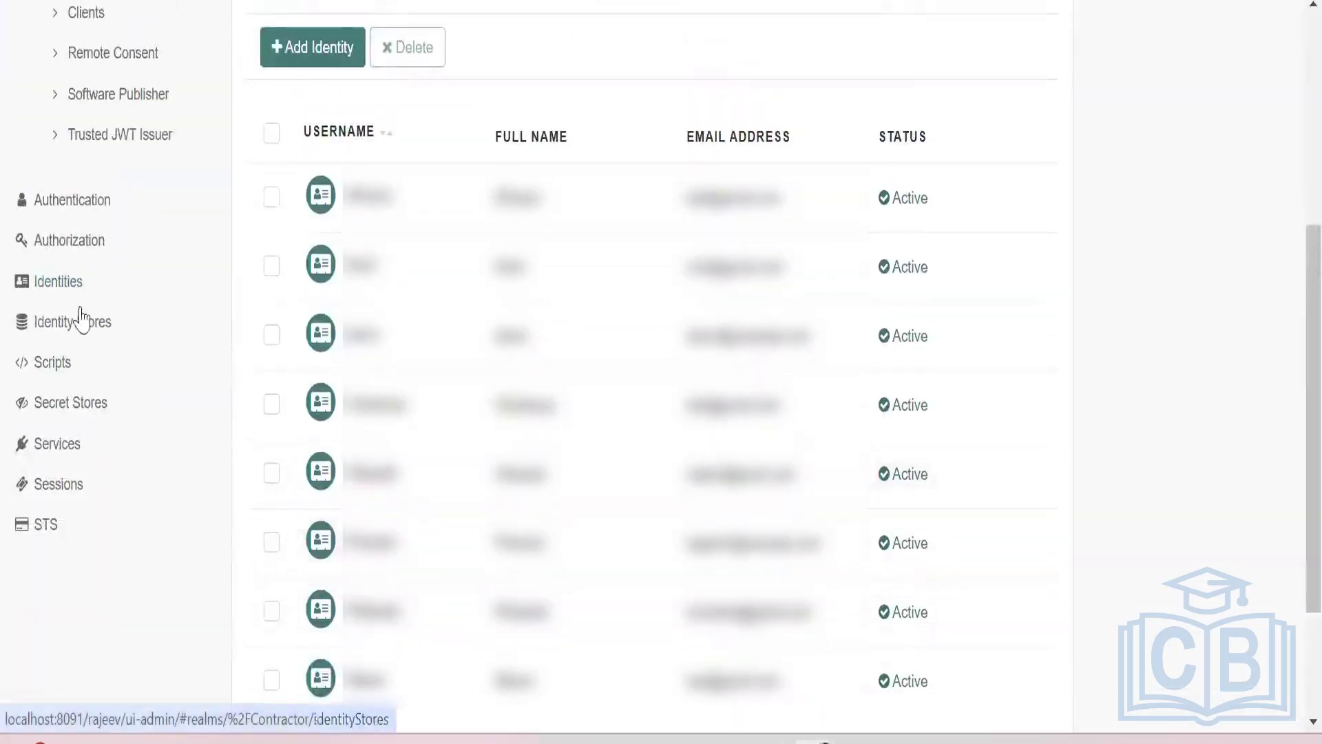
scroll(283, 352, "up", 2)
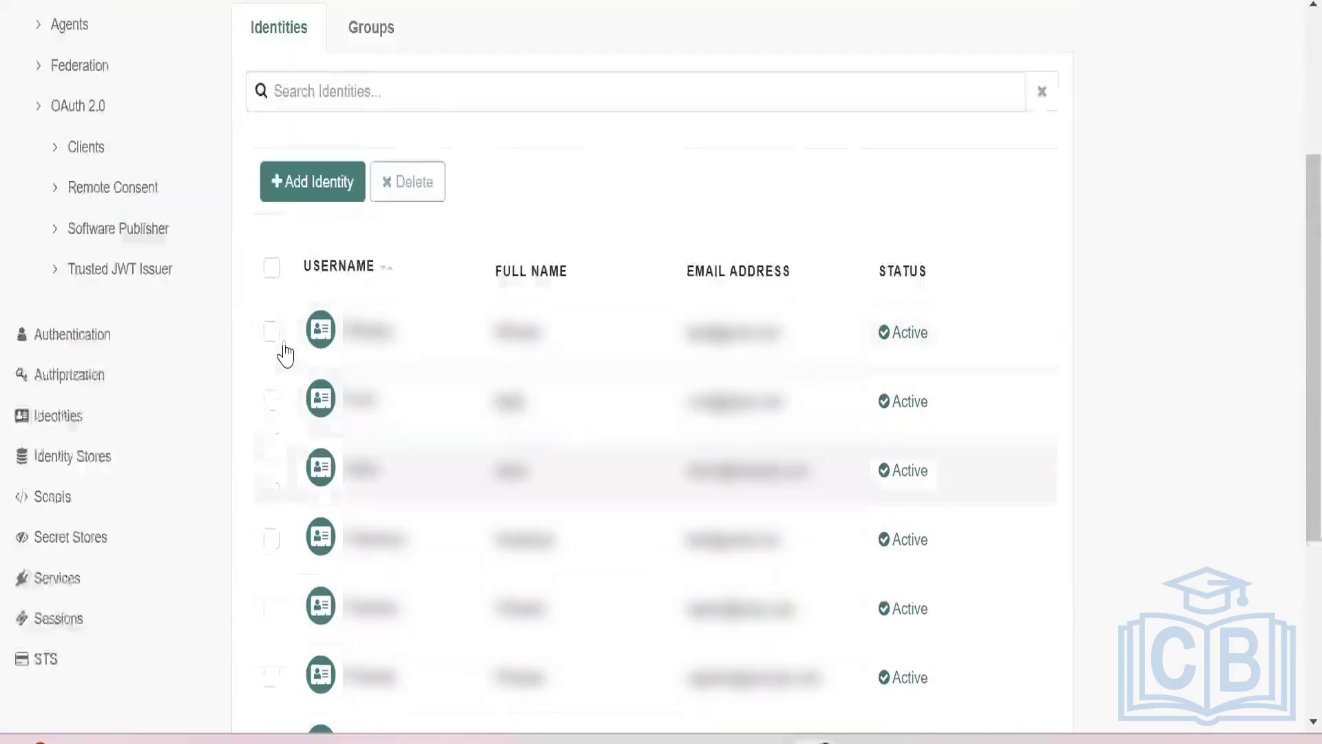
scroll(286, 355, "up", 4)
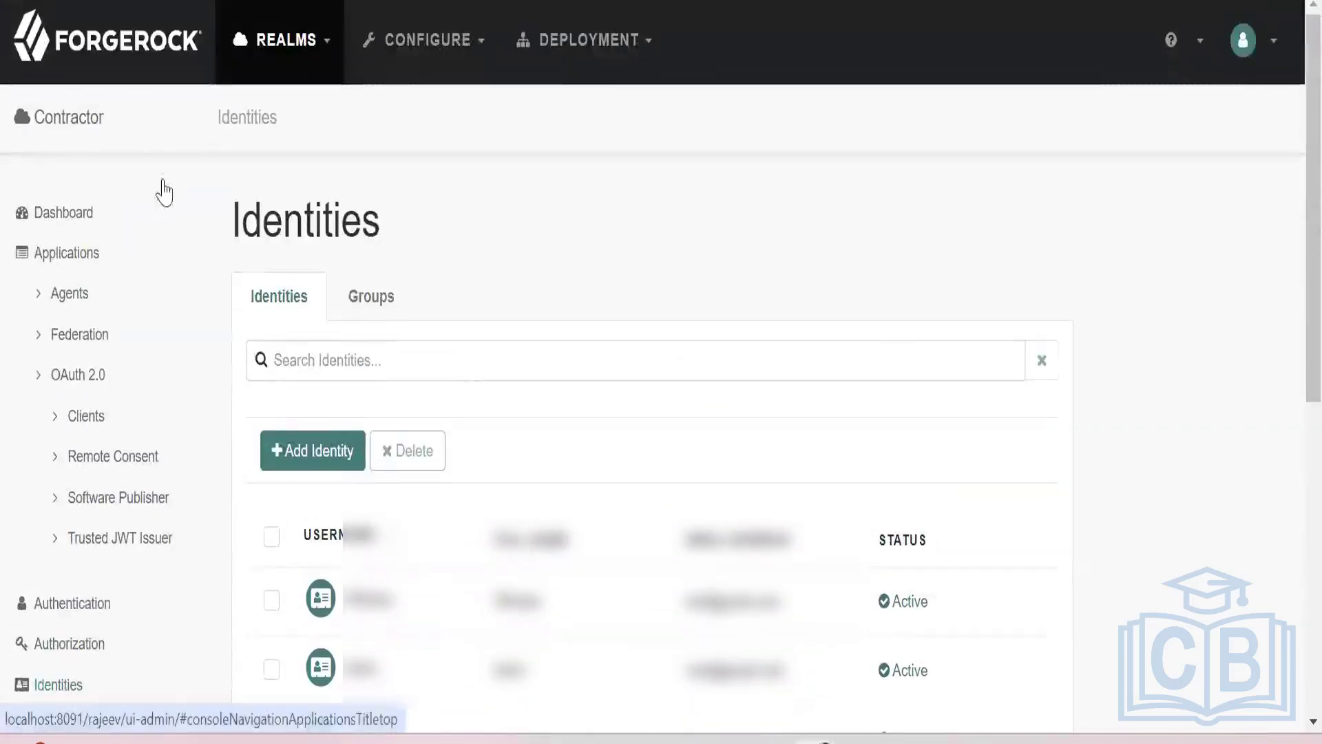
left_click(322, 53)
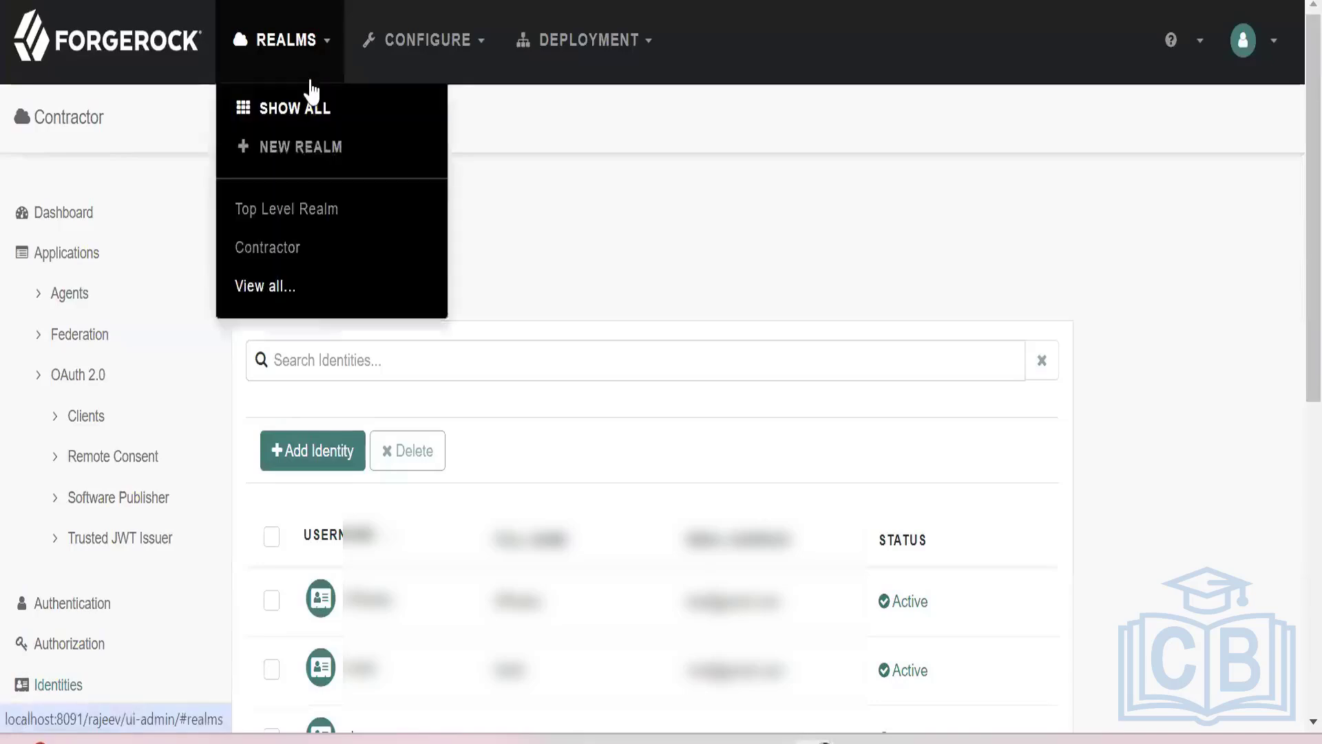
left_click(290, 110)
scroll(261, 389, "down", 2)
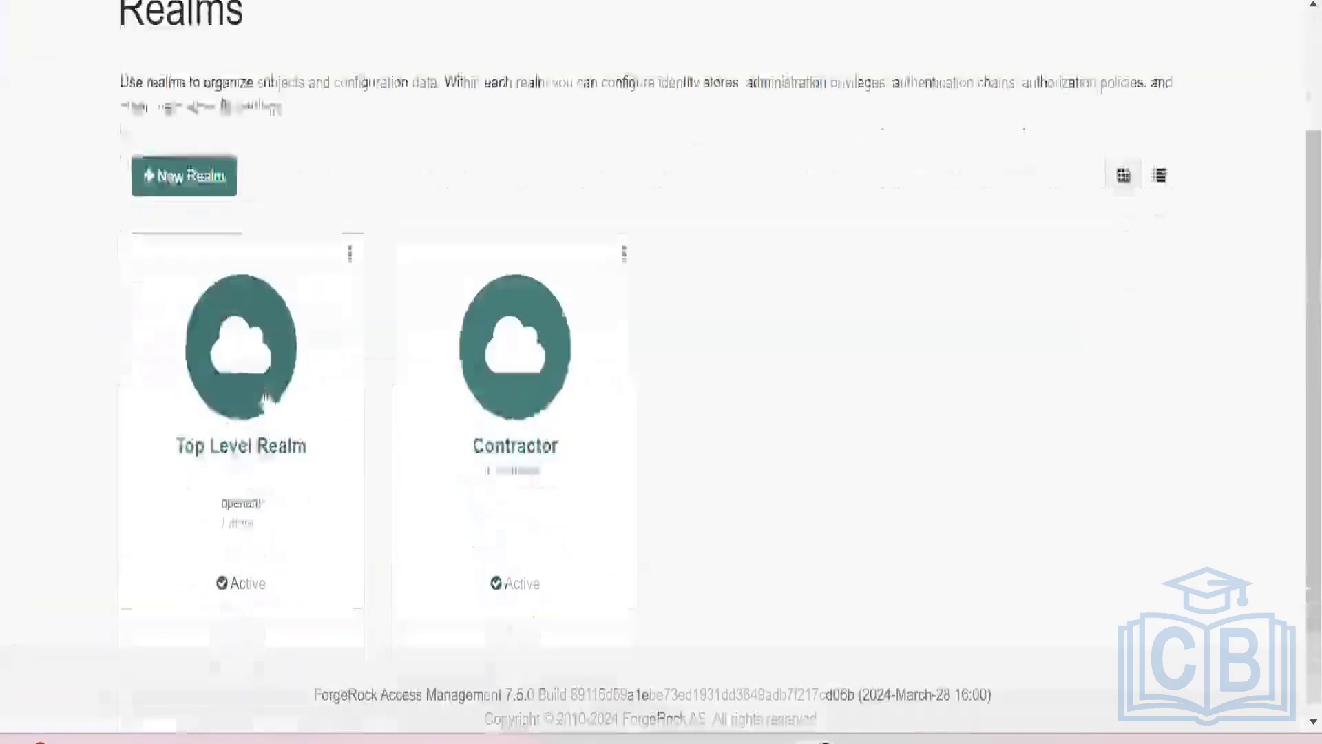
Open the Top Level Realm and look through its list of identities.
left_click(260, 378)
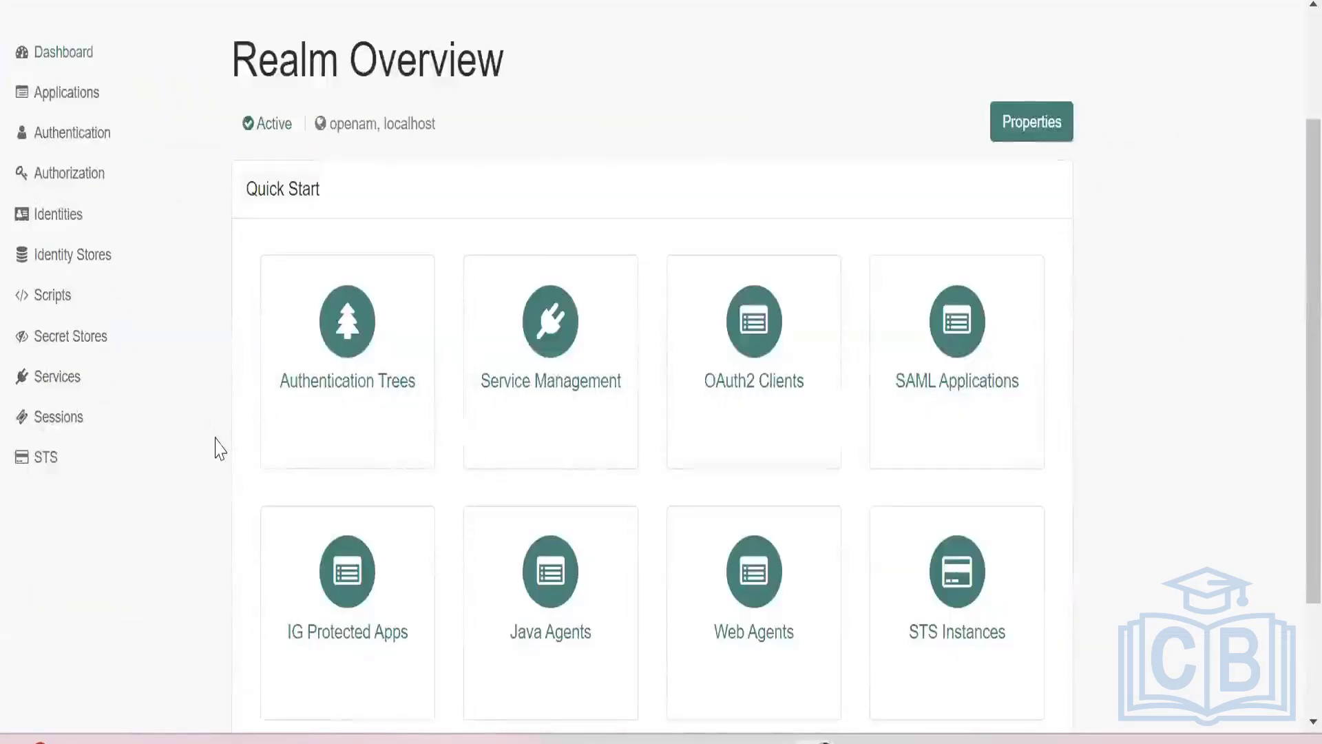
scroll(219, 448, "down", 2)
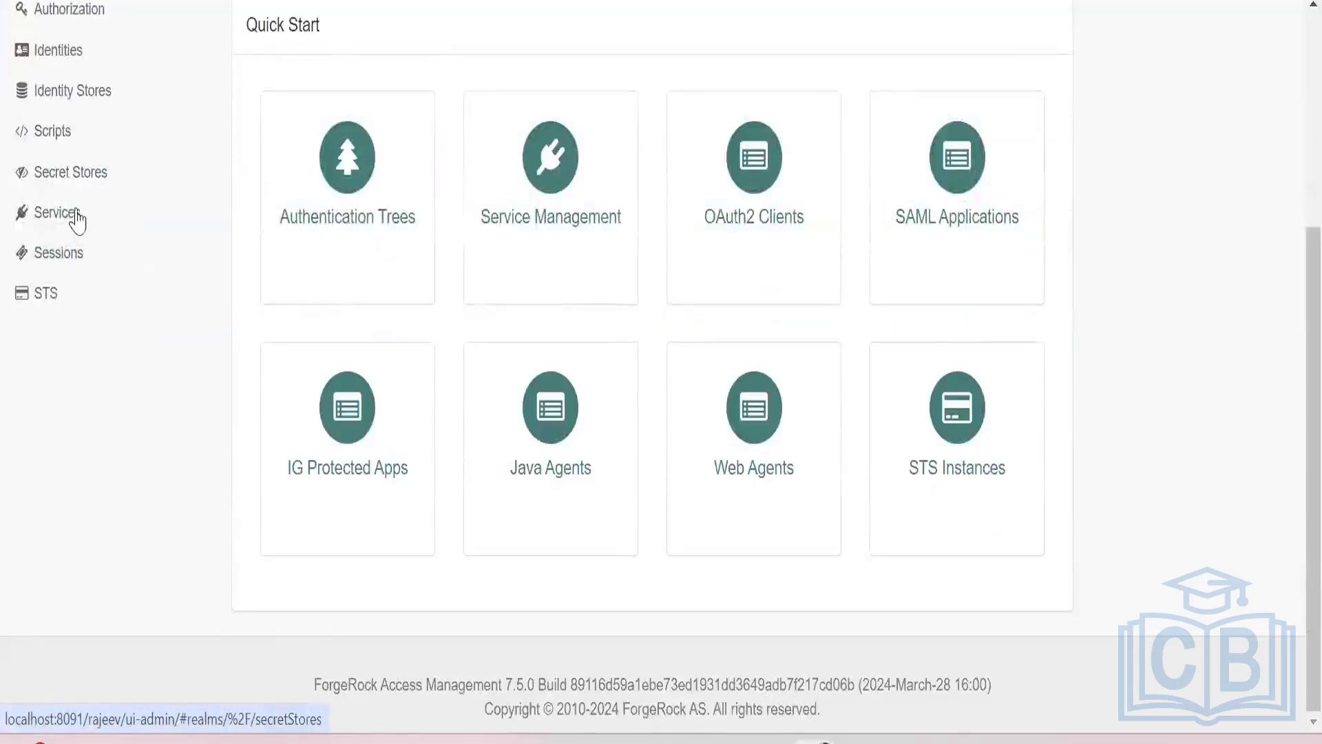
left_click(59, 58)
scroll(257, 325, "down", 4)
scroll(1075, 438, "down", 3)
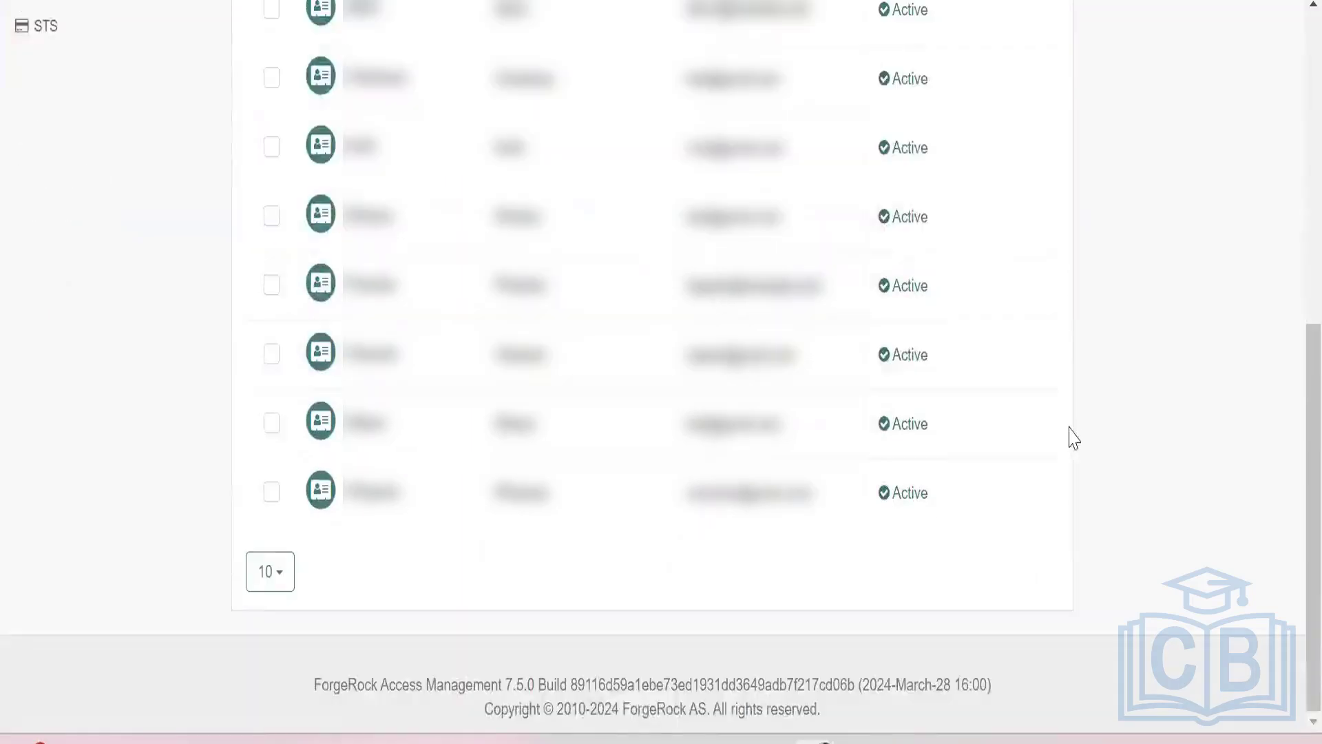
scroll(1080, 432, "up", 2)
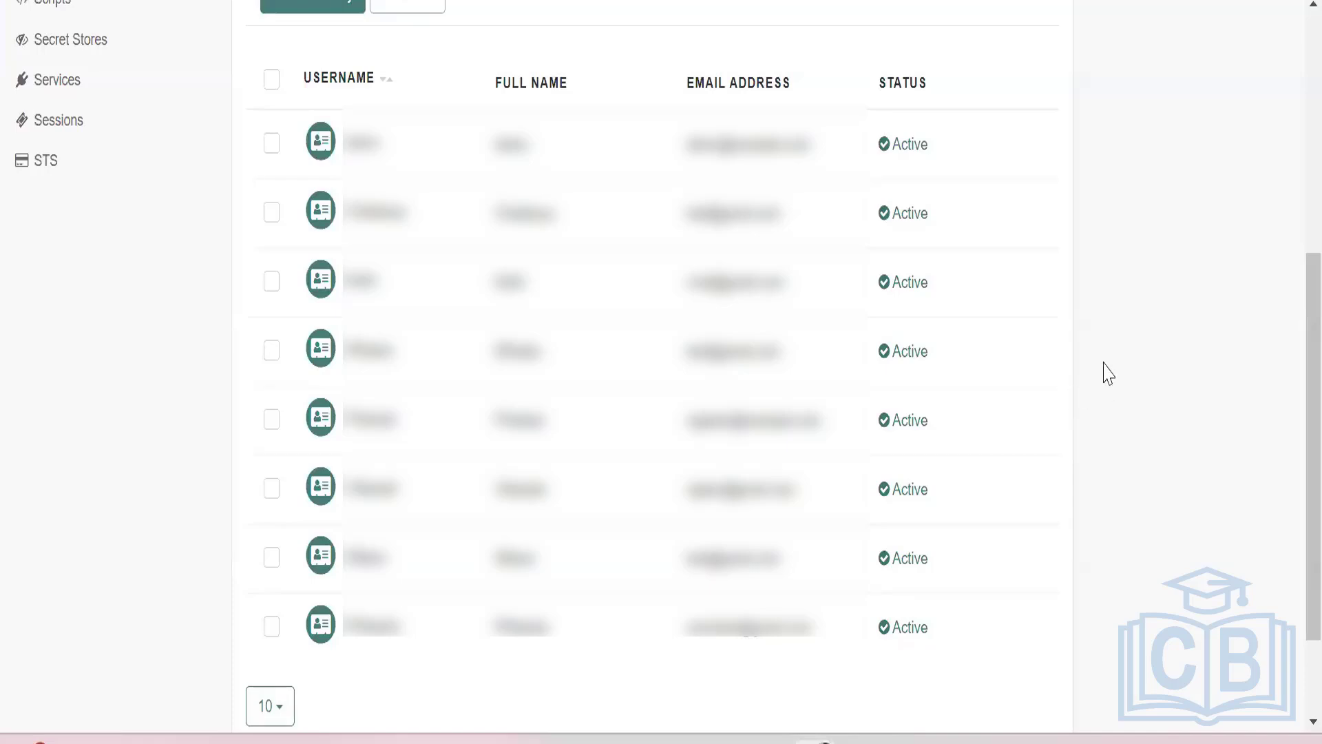
scroll(1108, 373, "up", 4)
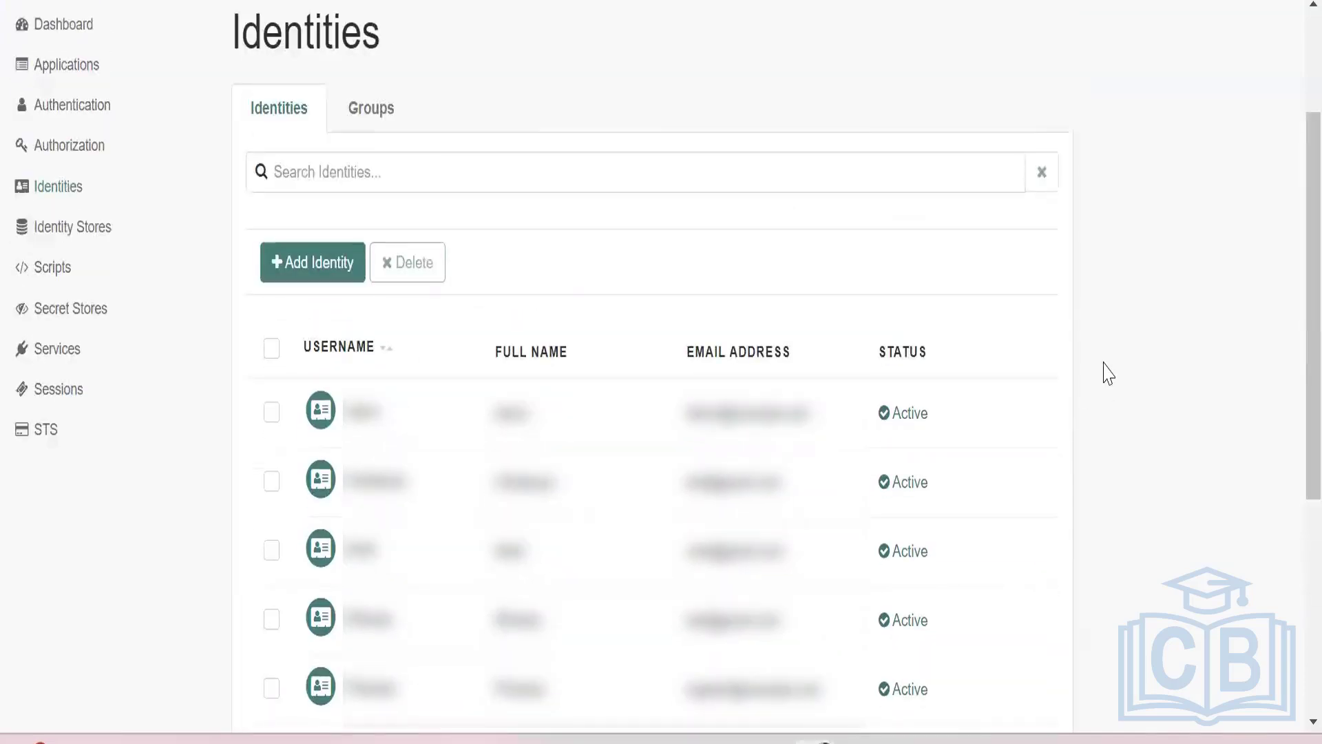
scroll(1105, 372, "up", 3)
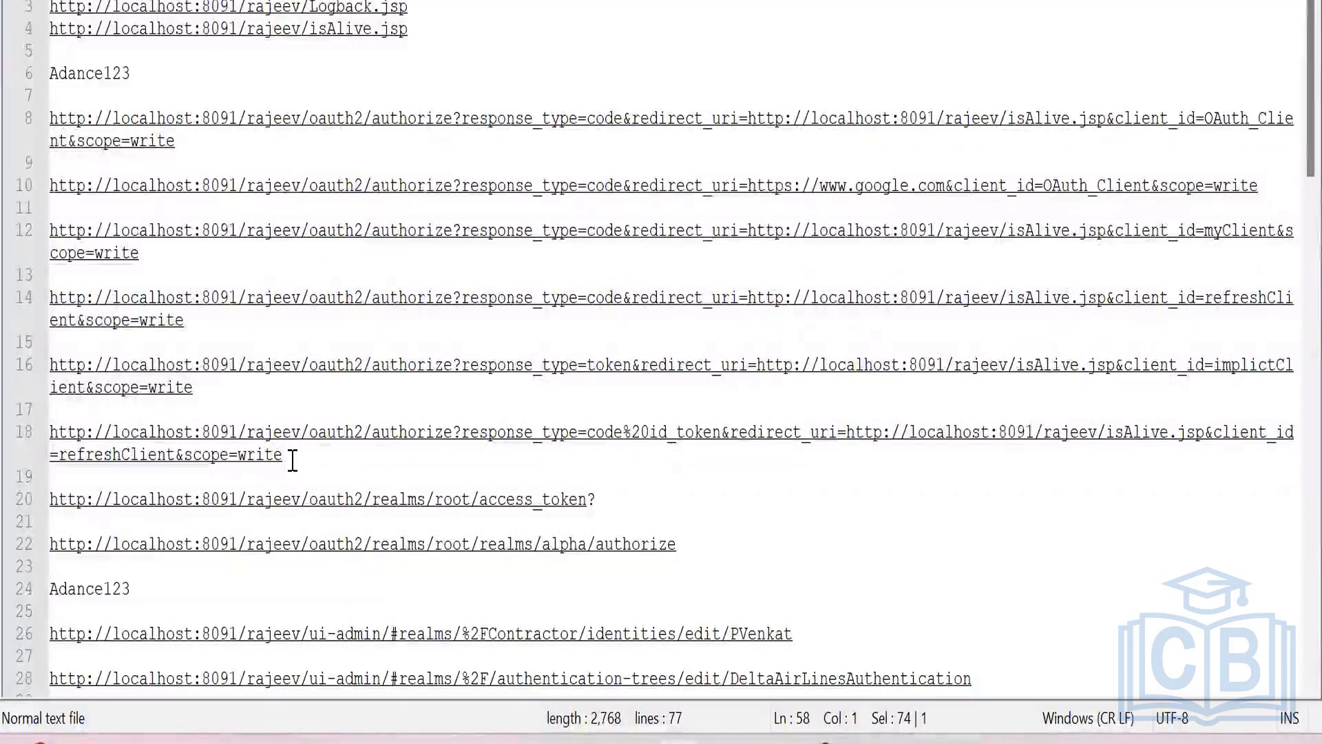
Copy the "code%20id_token" authorize URL for refreshClient from the other Notepad++ notes and paste it on a new line 20 below the implicitClient URL.
left_click_drag(283, 455, 50, 433)
key("ctrl+c")
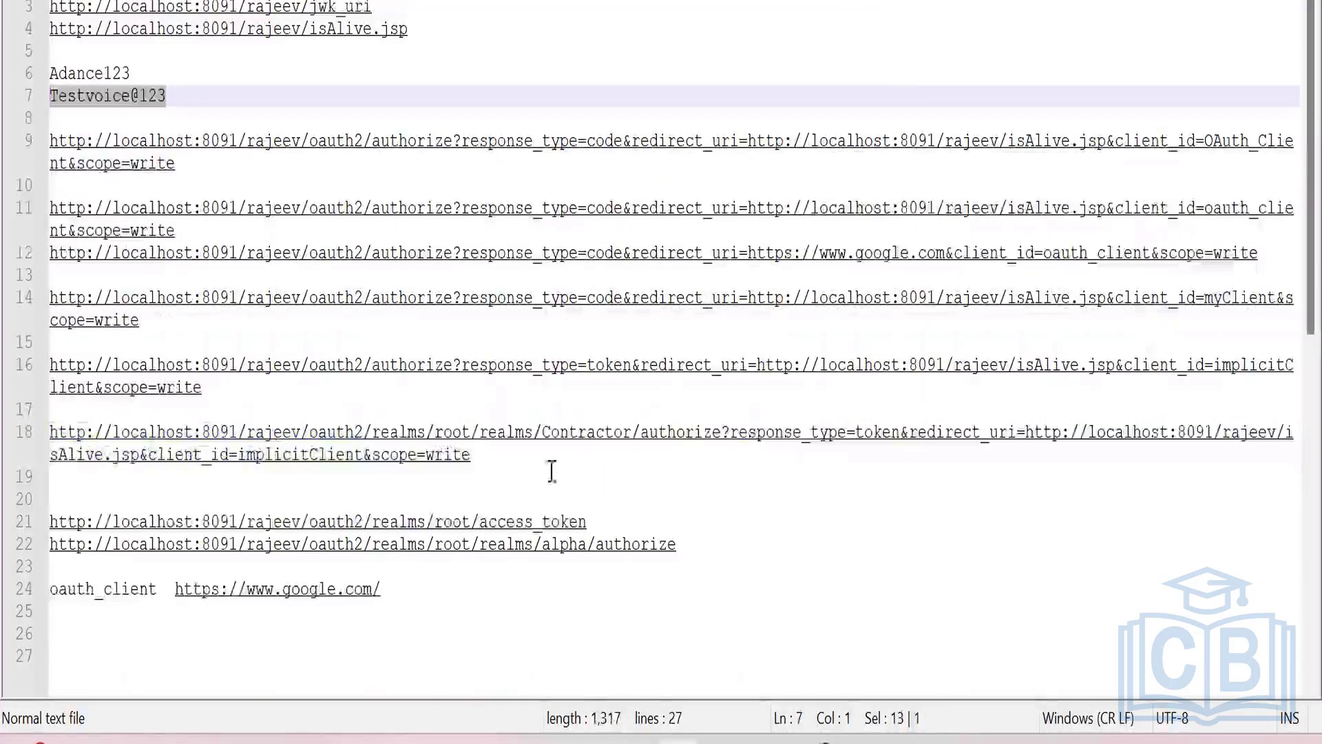
left_click(488, 457)
key("Return")
key("Return")
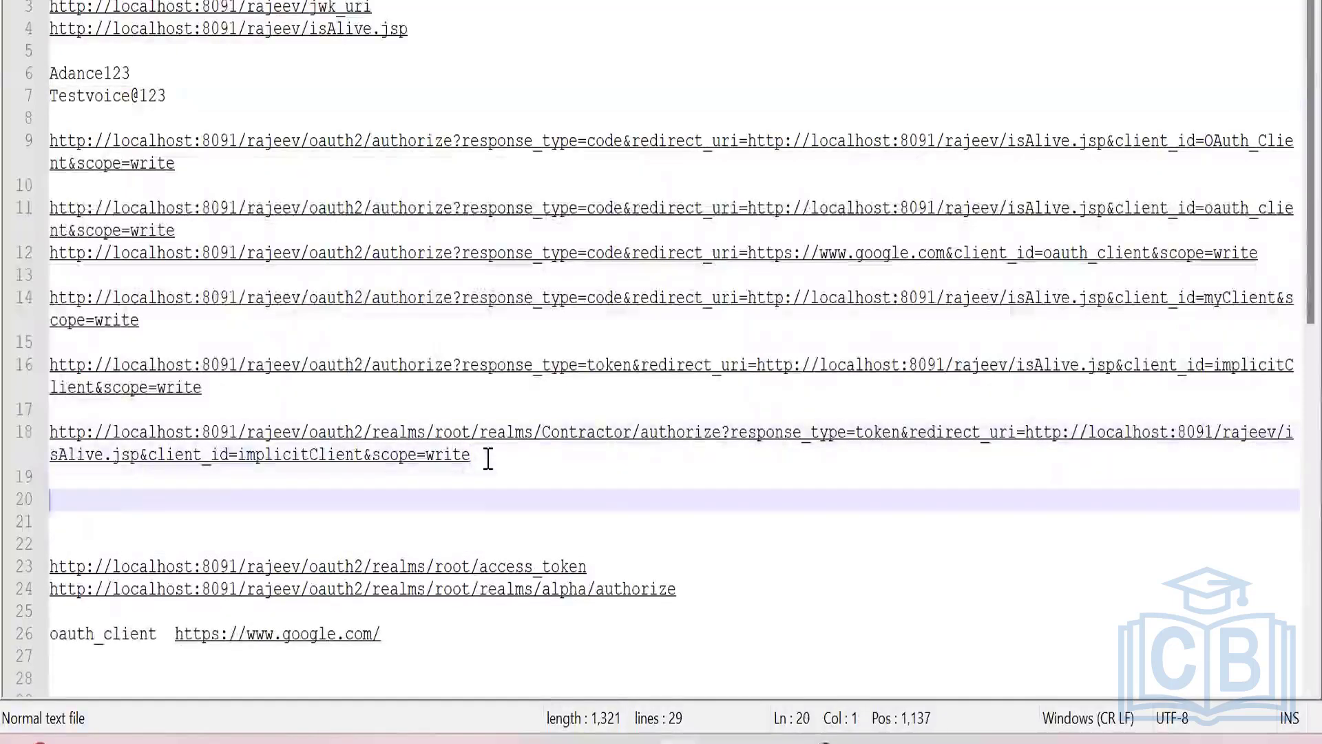
key("ctrl+v")
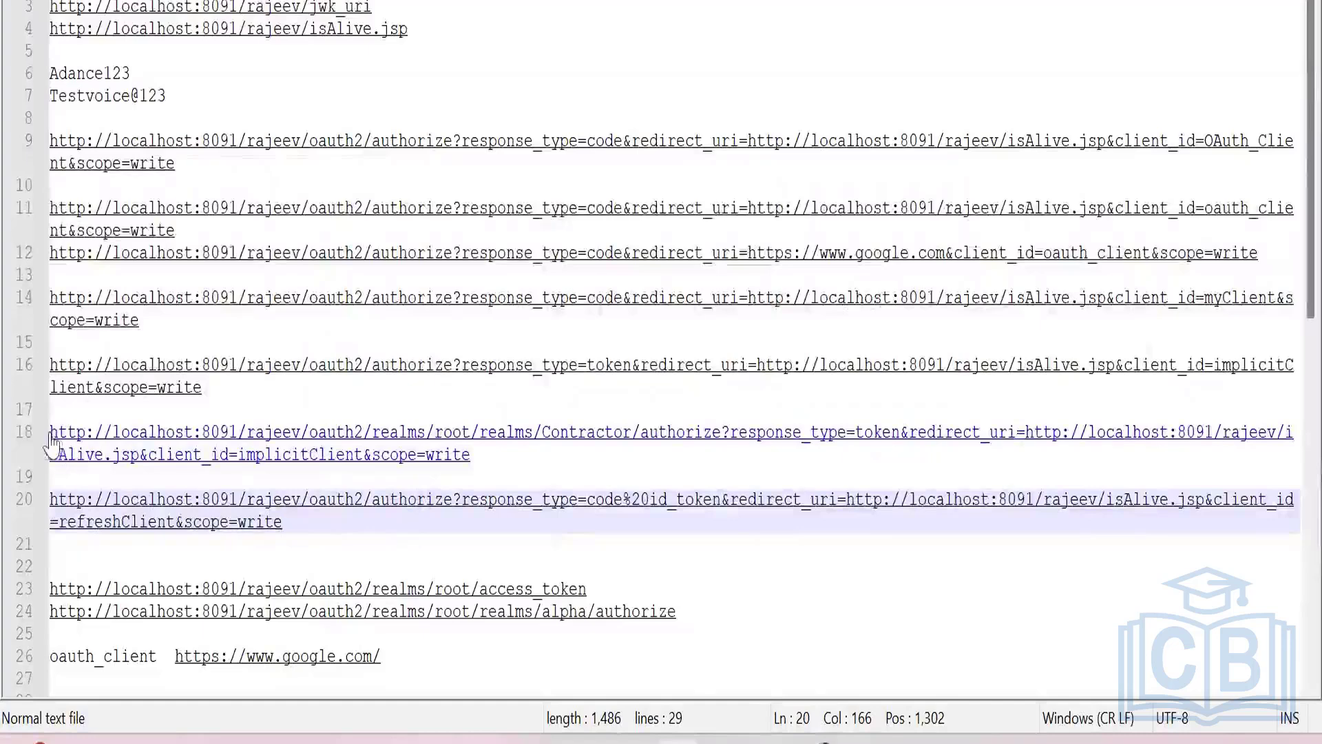
Replace the line 20 URL's beginning up to "response_type" with the line 18 version containing the path "oauth2/realms/root/realms/Contractor/authorize".
left_click_drag(50, 433, 846, 451)
key("ctrl+c")
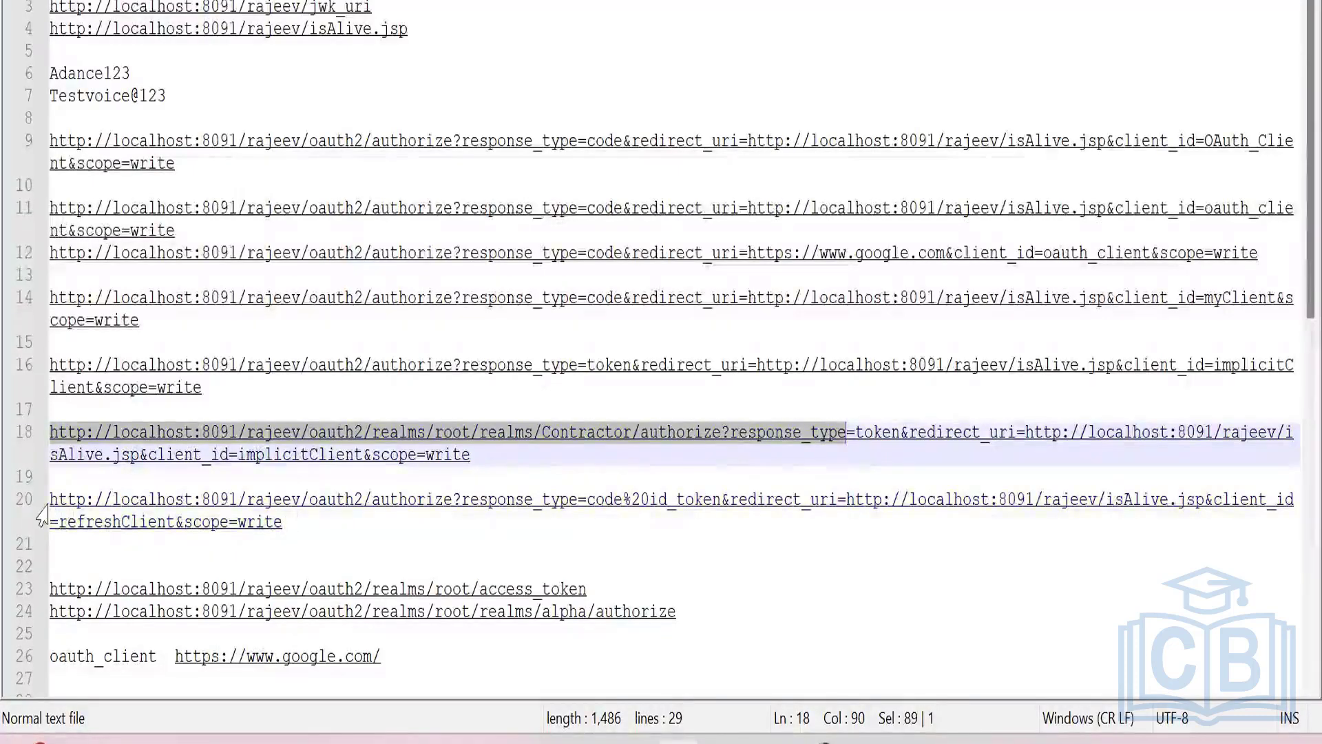
left_click_drag(50, 500, 579, 502)
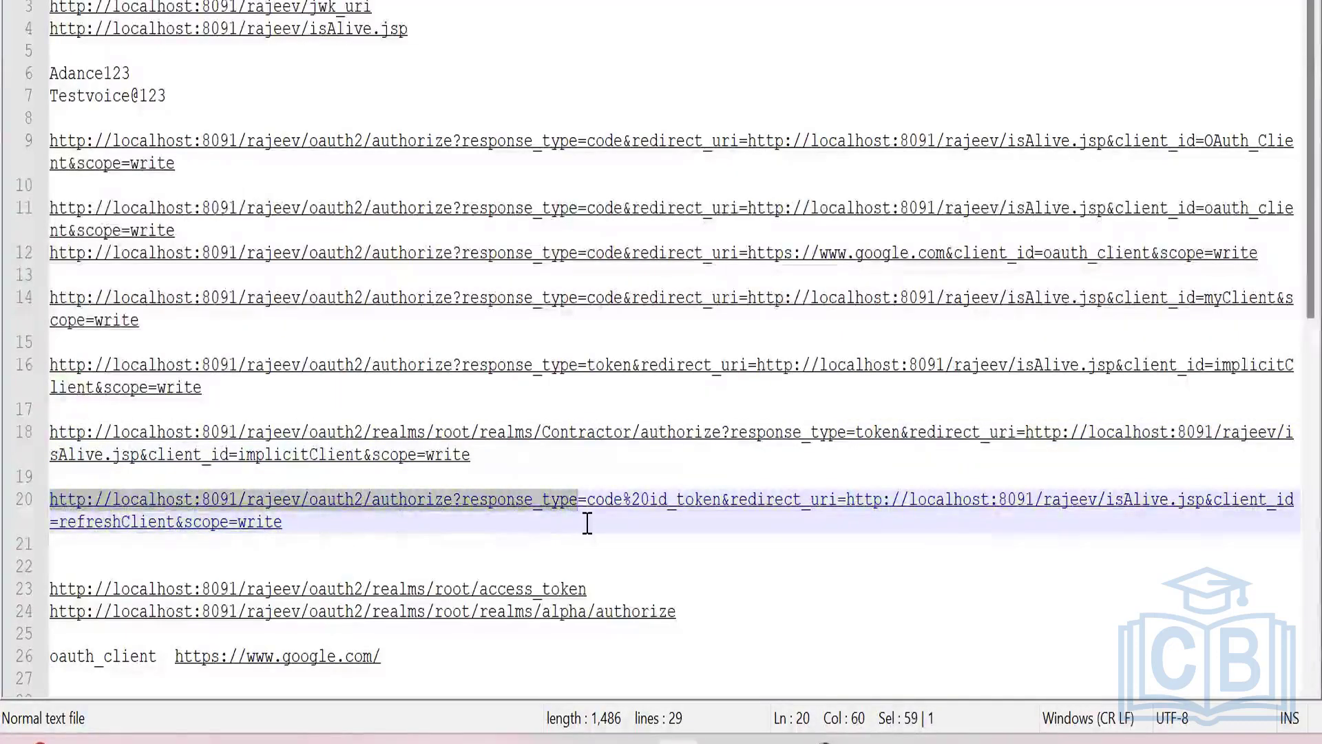
key("ctrl+v")
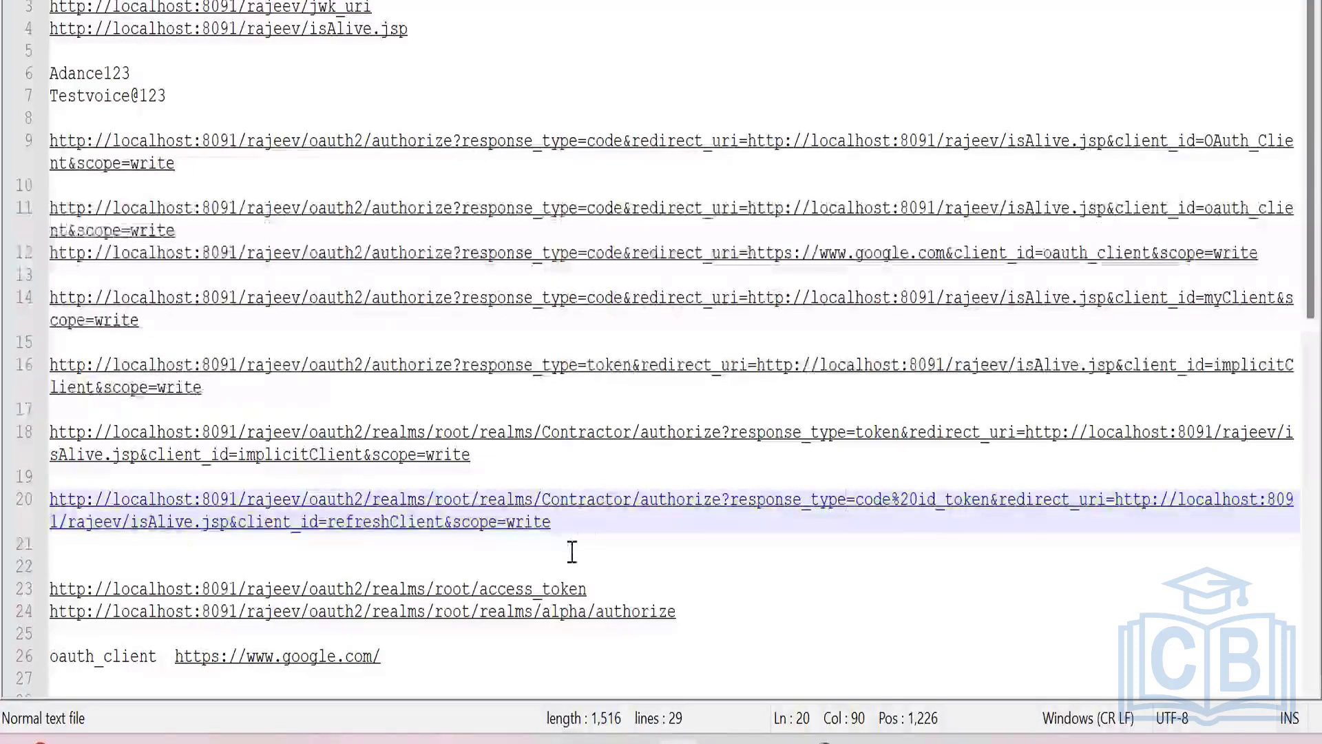
Copy the complete line 20 authorize URL and request it in a new tab of the Chrome Incognito window.
left_click(581, 529)
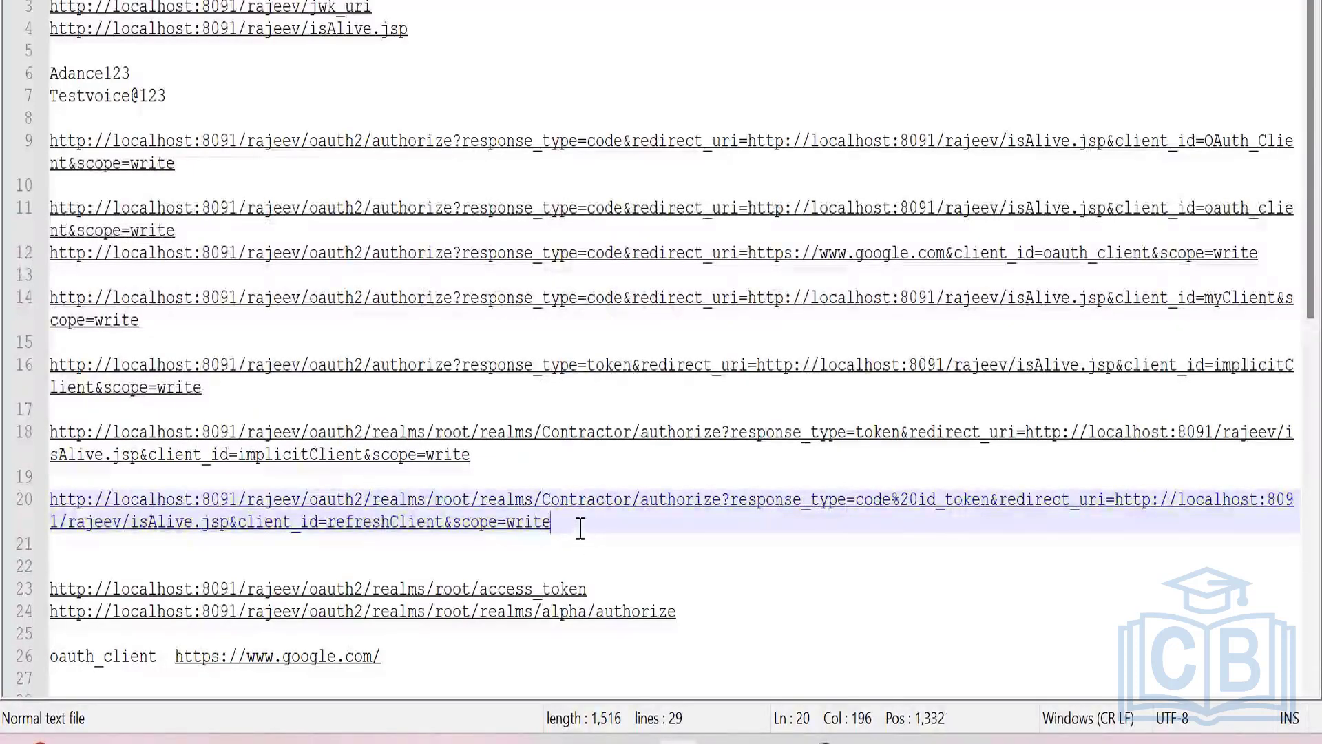
left_click_drag(536, 521, 45, 501)
key("ctrl+c")
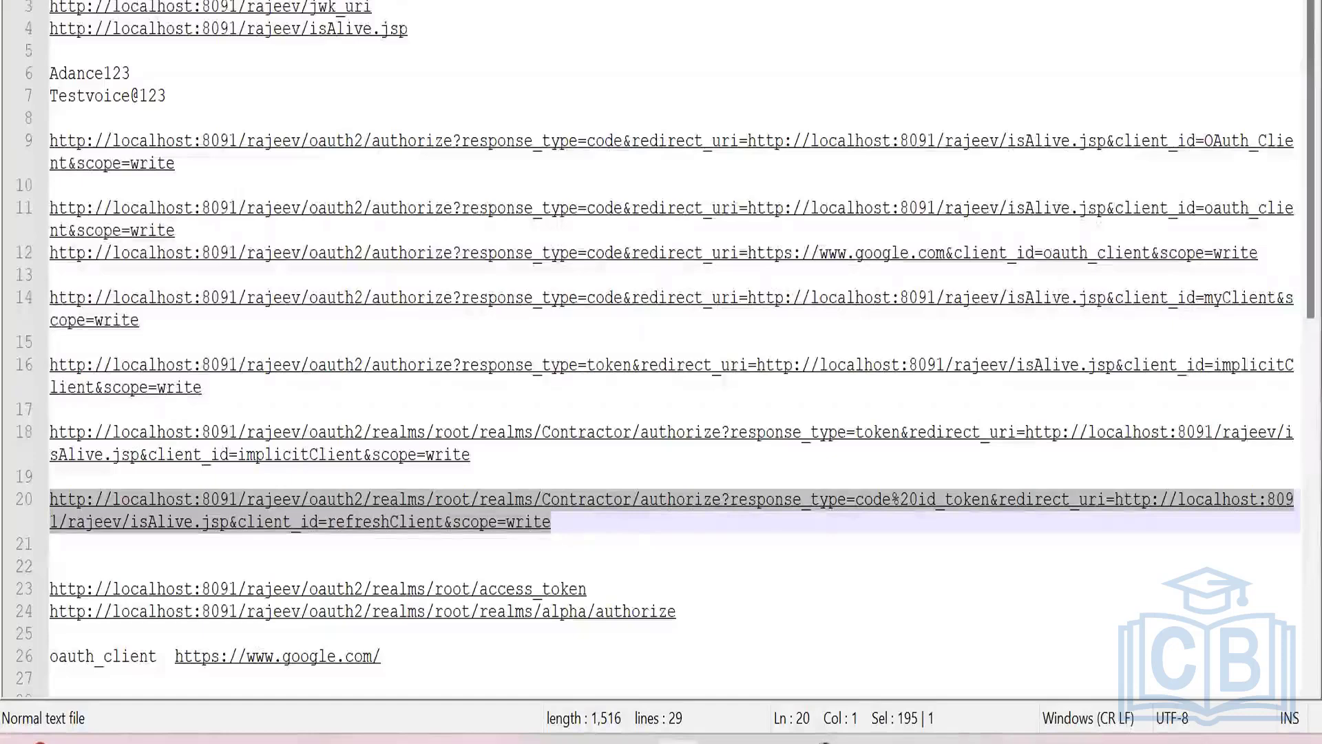
mouse_move(820, 740)
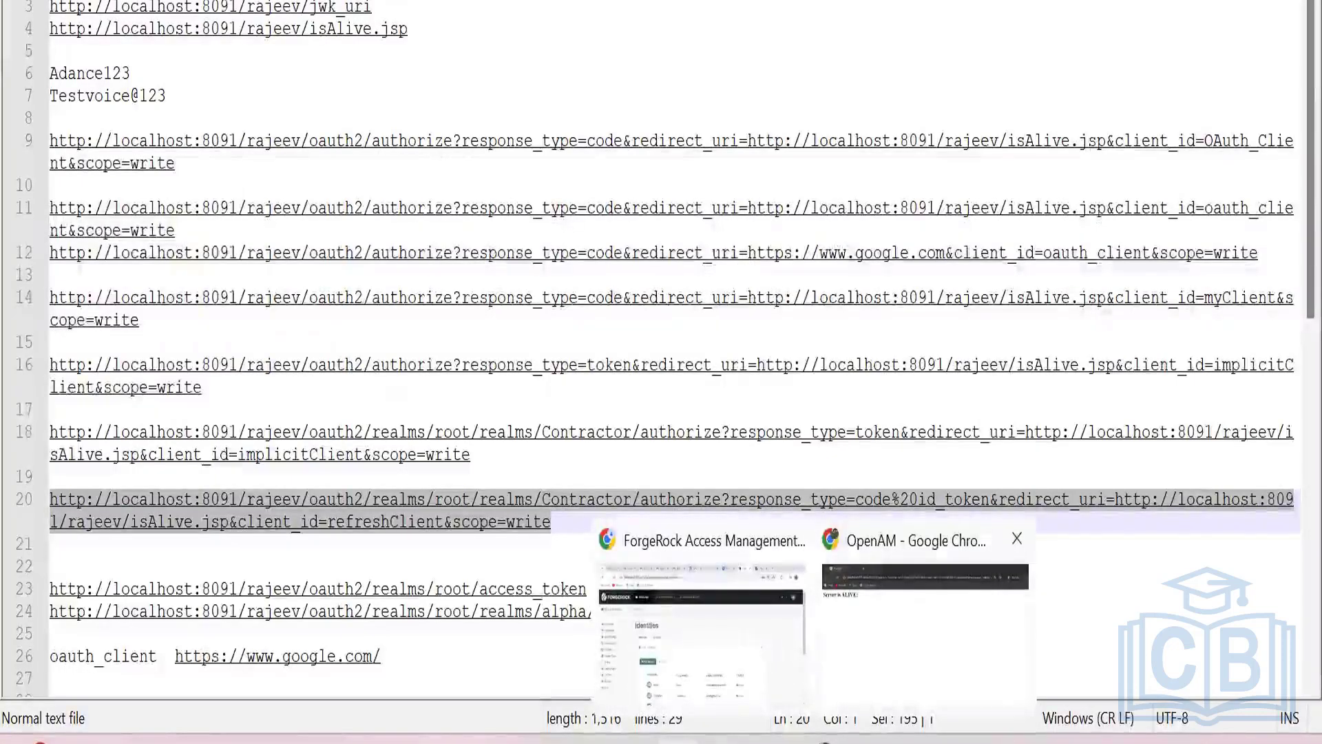
left_click(925, 633)
key("ctrl+t")
key("ctrl+v")
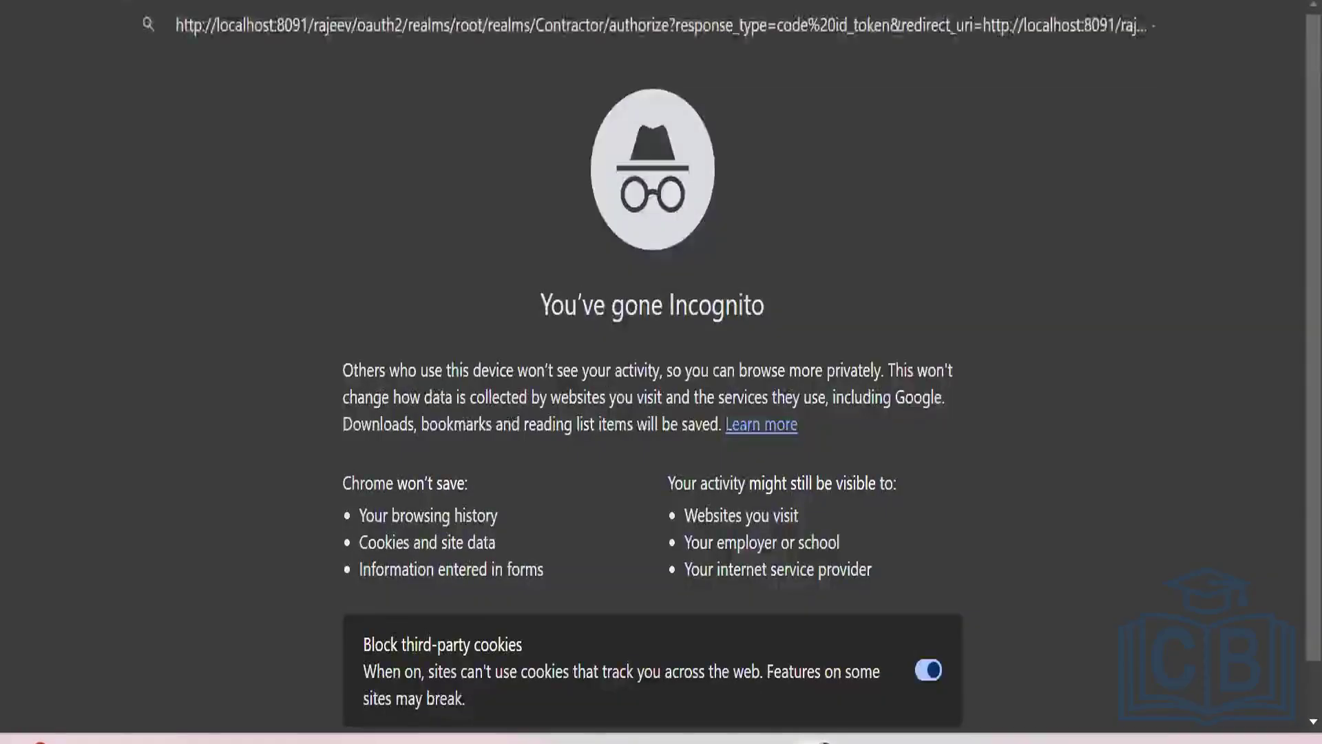
key("Return")
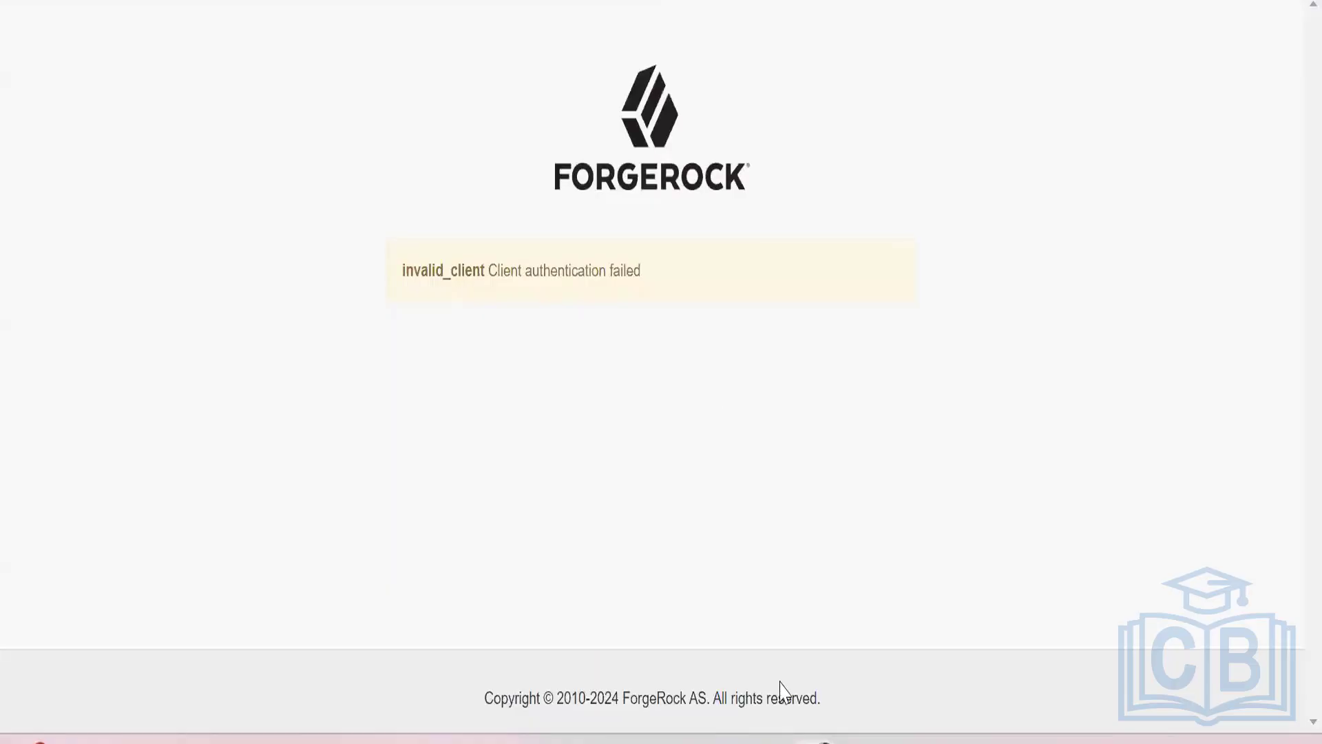
Return to the ForgeRock console in the other Chrome window and view the Top Level Realm's OAuth 2.0 clients.
key("alt+Tab")
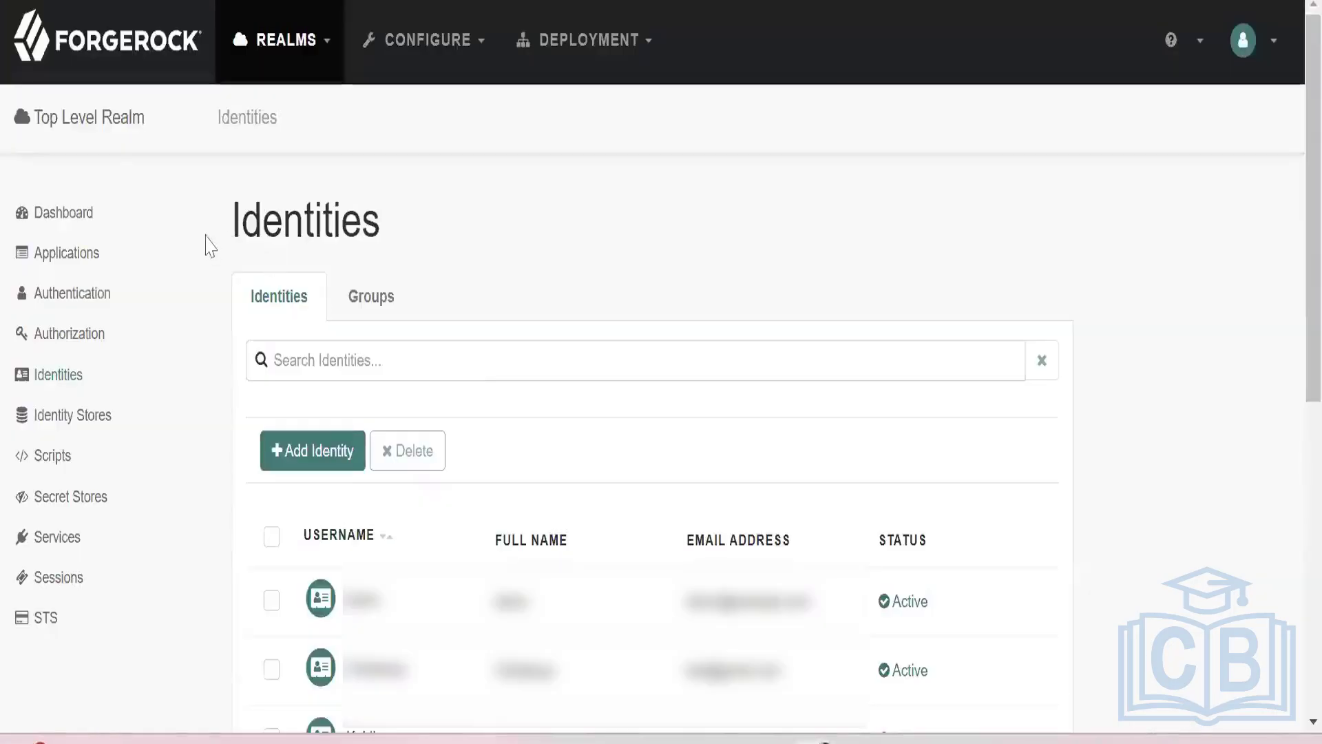
left_click(310, 53)
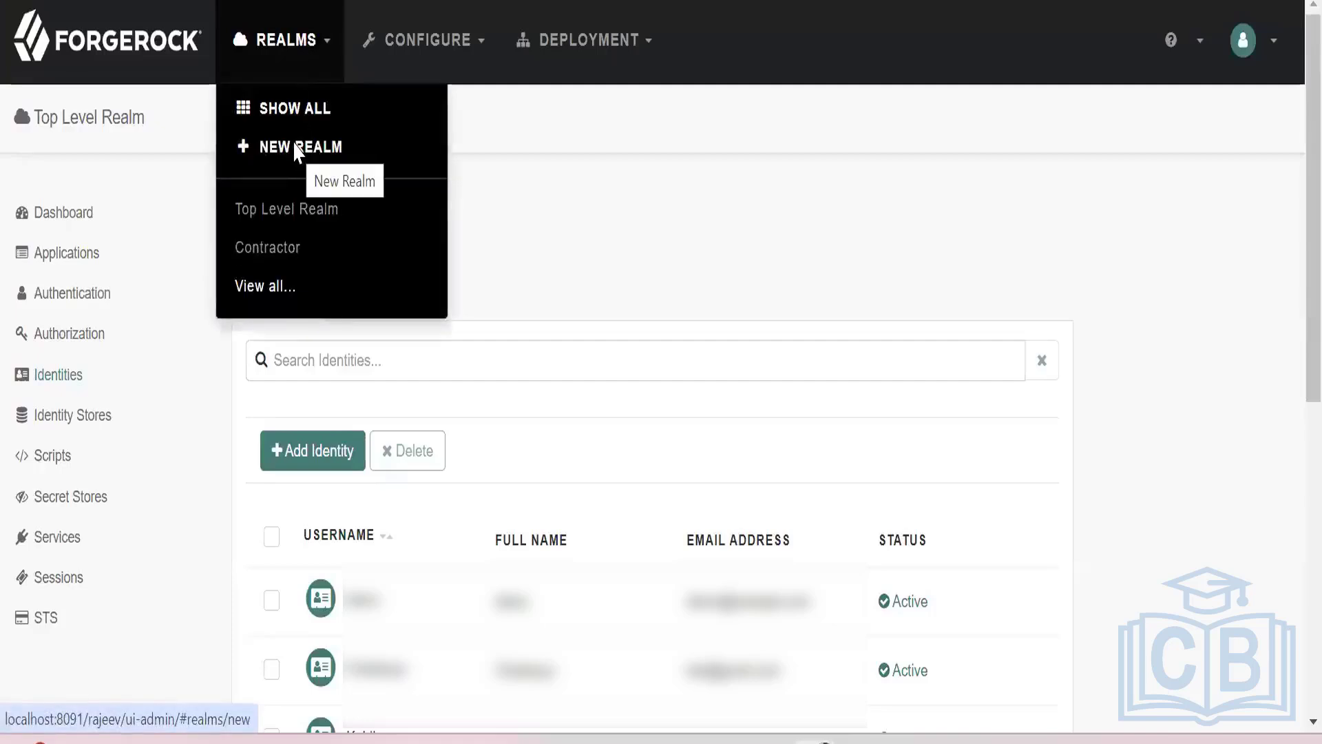
left_click(81, 303)
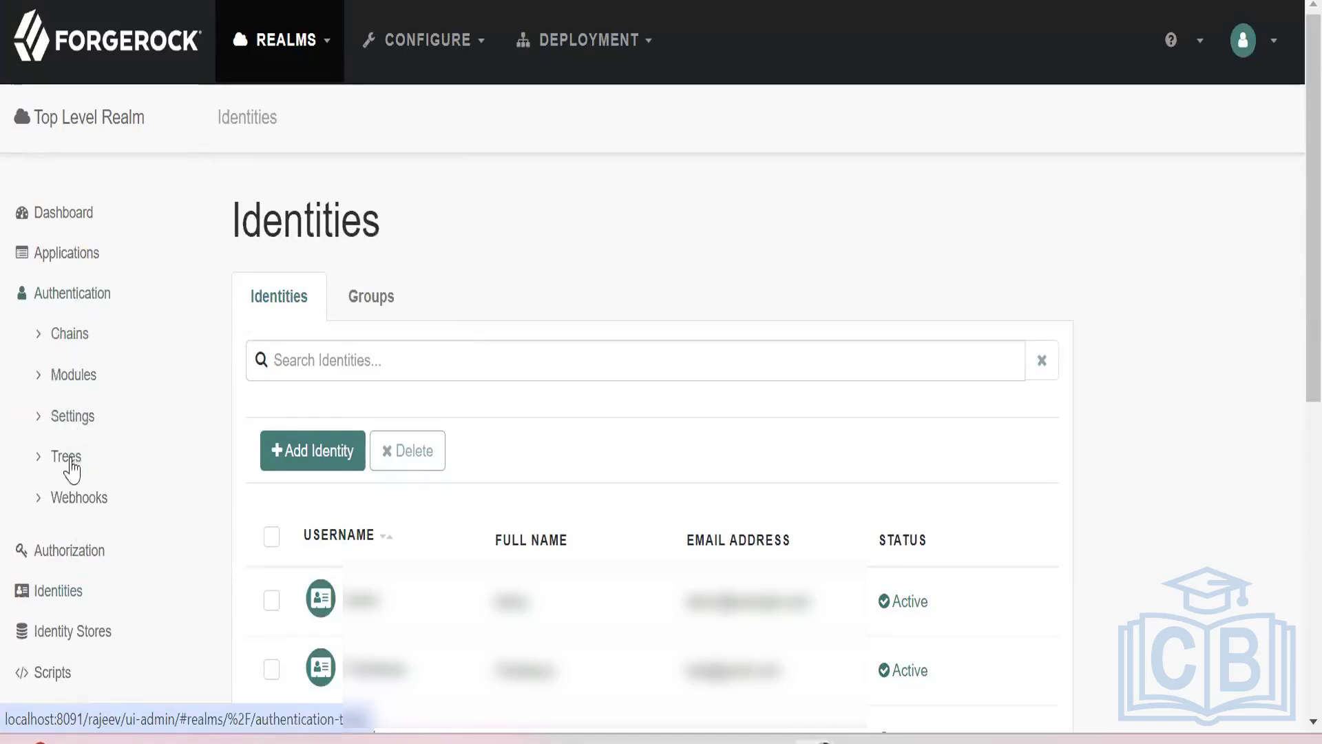
left_click(65, 256)
left_click(79, 376)
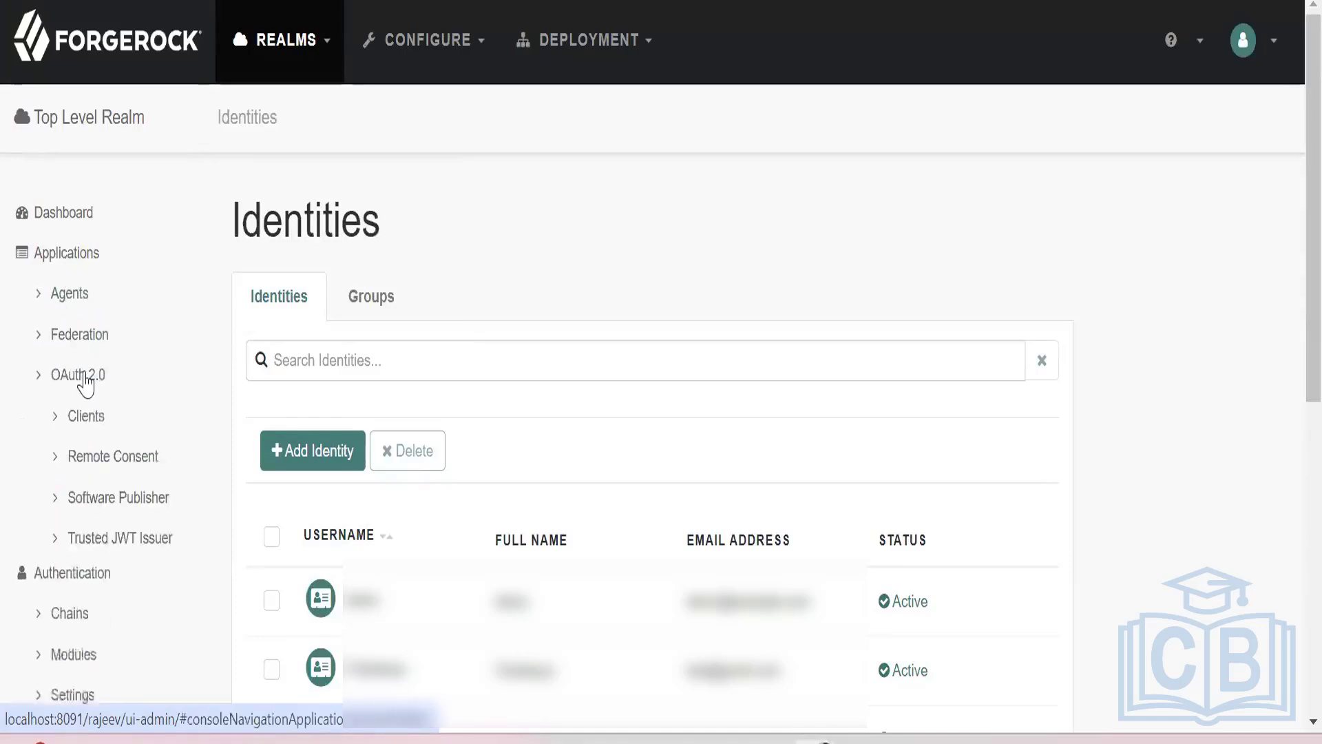
left_click(86, 418)
scroll(457, 513, "down", 4)
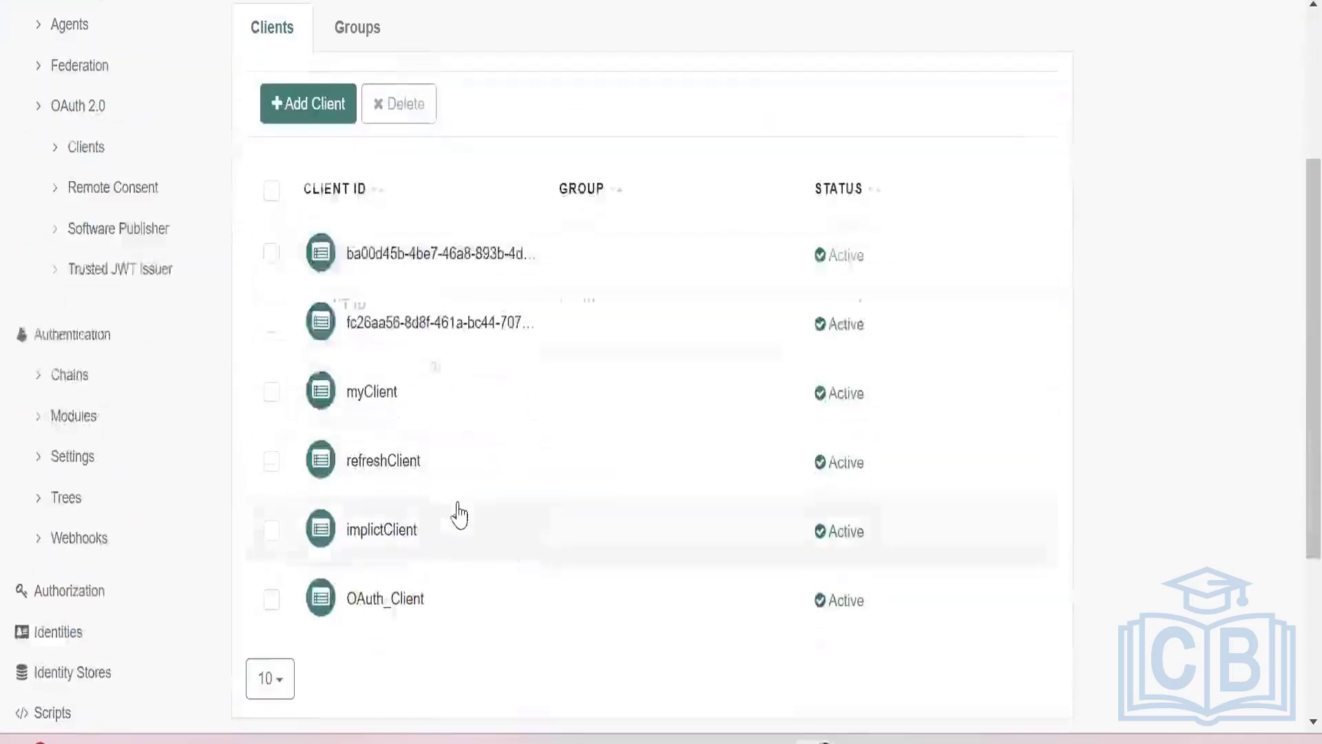
Open the Contractor realm and view its list of OAuth 2.0 clients.
scroll(193, 344, "up", 4)
left_click(322, 69)
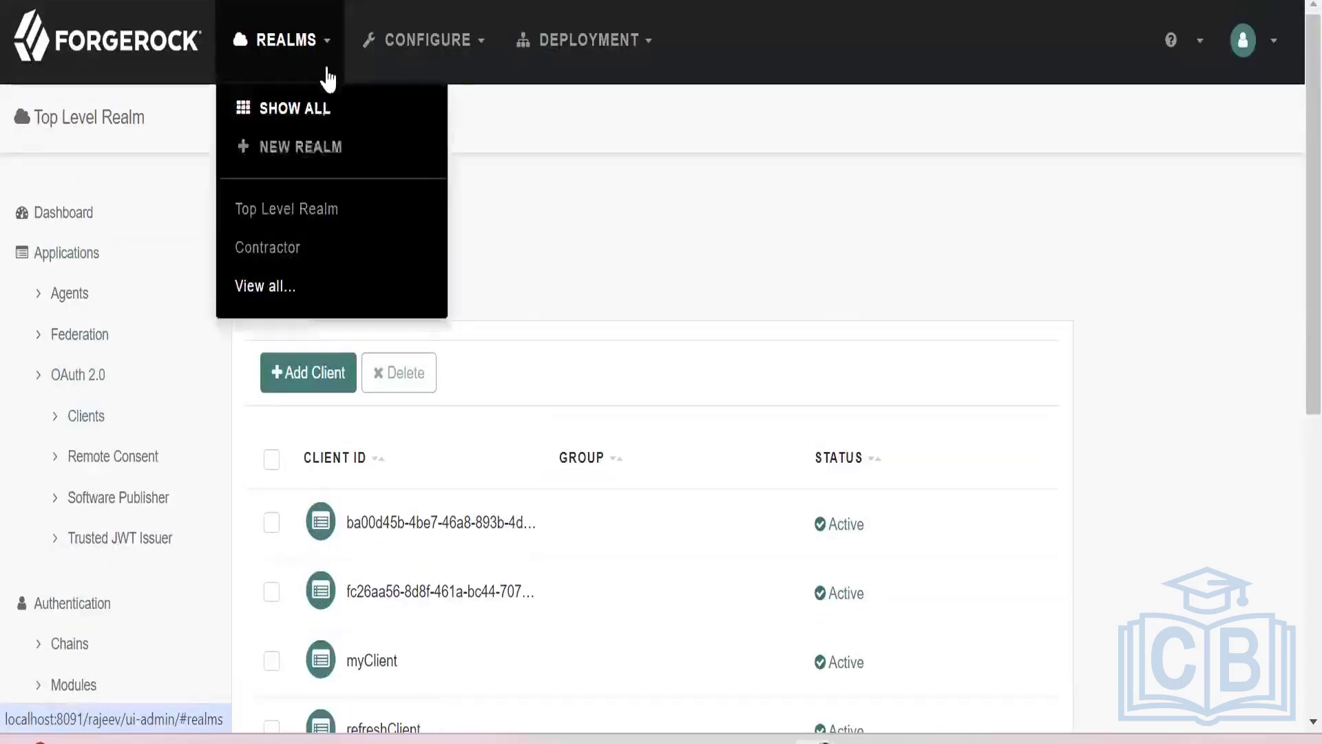
left_click(313, 112)
left_click(507, 493)
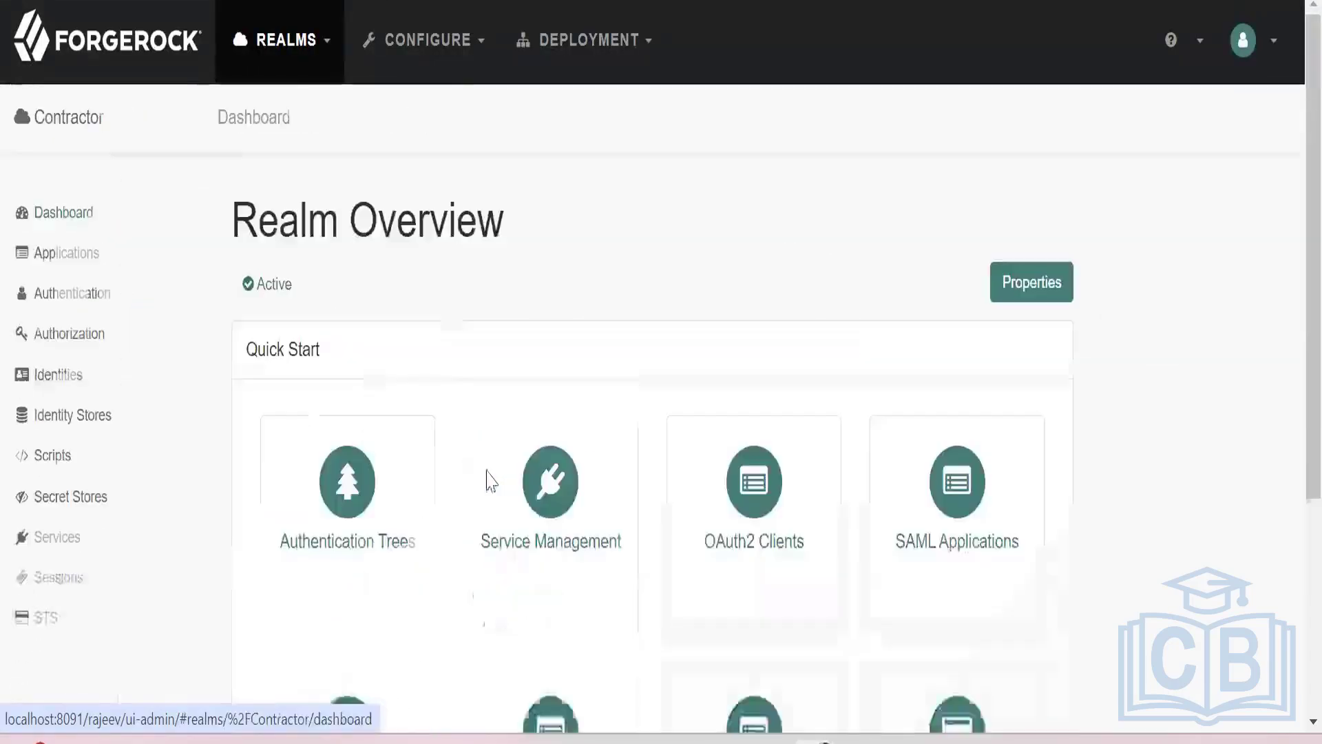
left_click(92, 256)
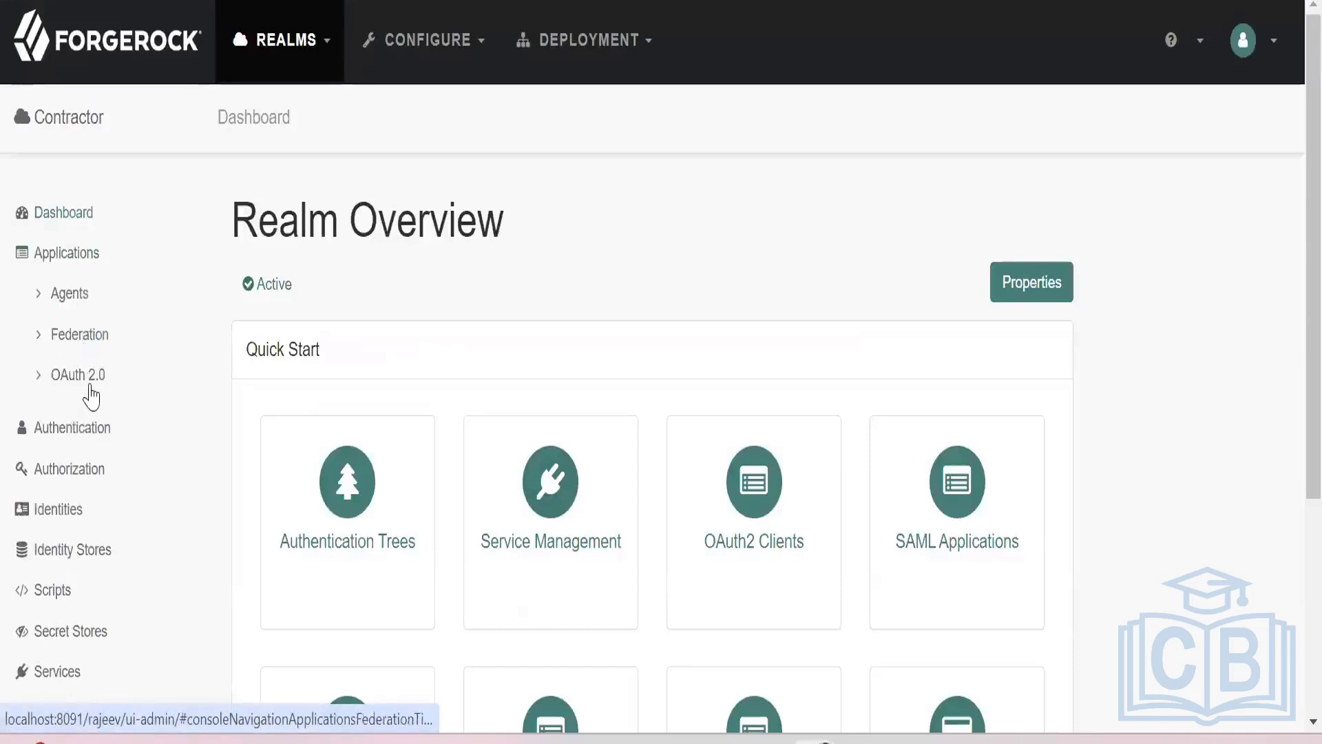
left_click(87, 379)
left_click(100, 424)
scroll(378, 508, "down", 4)
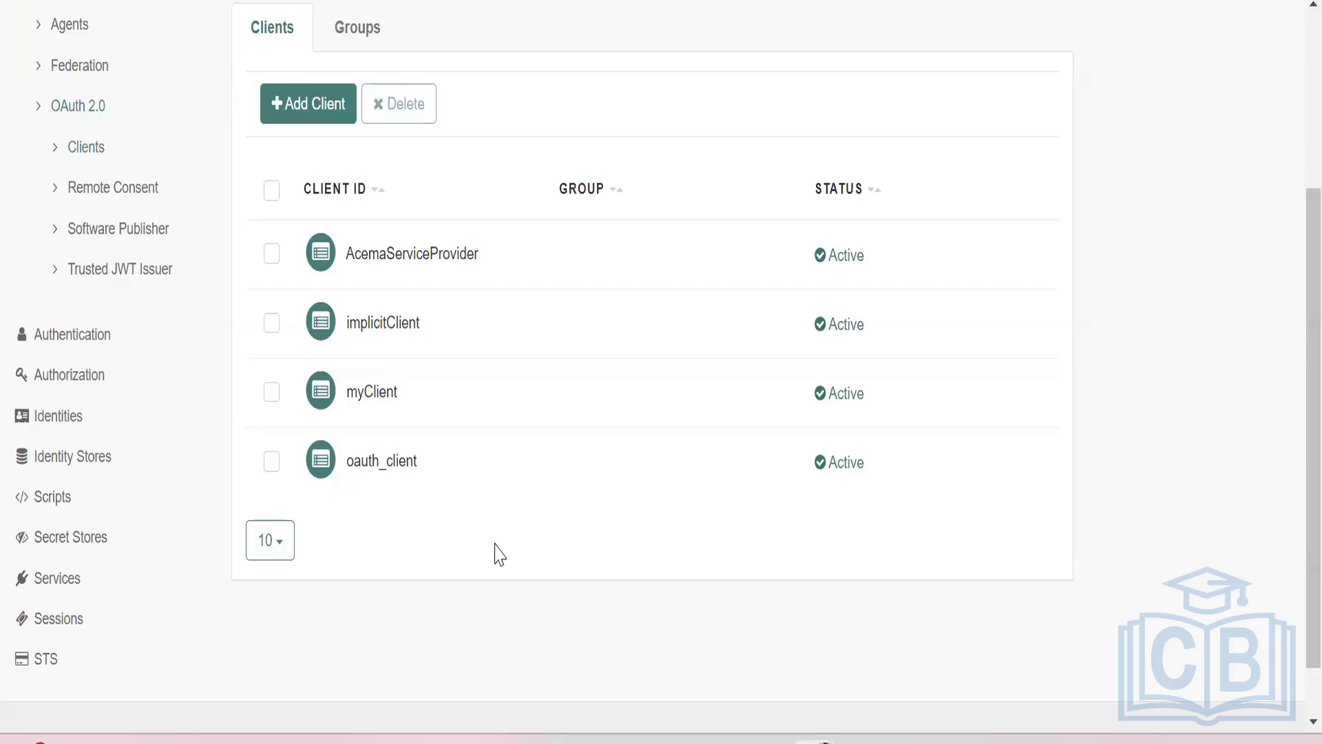
Open implicitClient and examine its core settings and the grant and response types in its advanced settings.
left_click(404, 338)
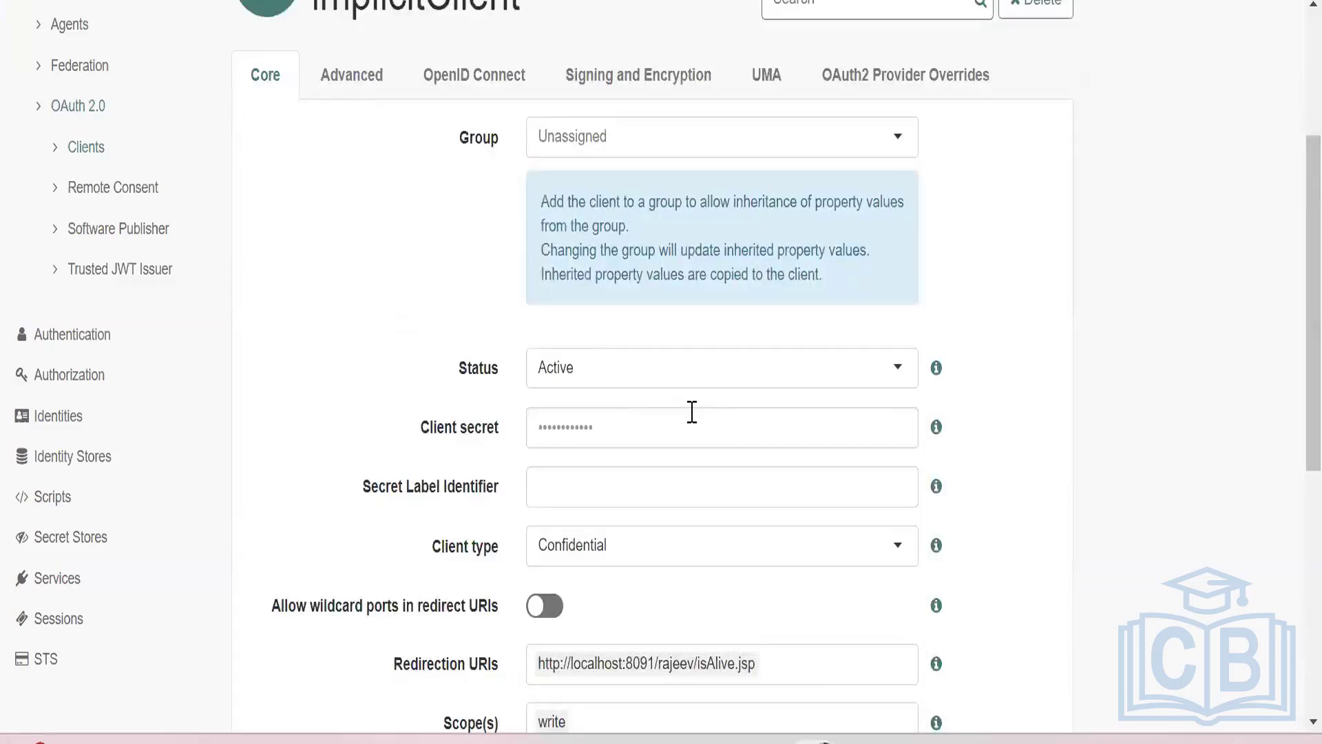
scroll(693, 412, "down", 4)
scroll(691, 414, "up", 8)
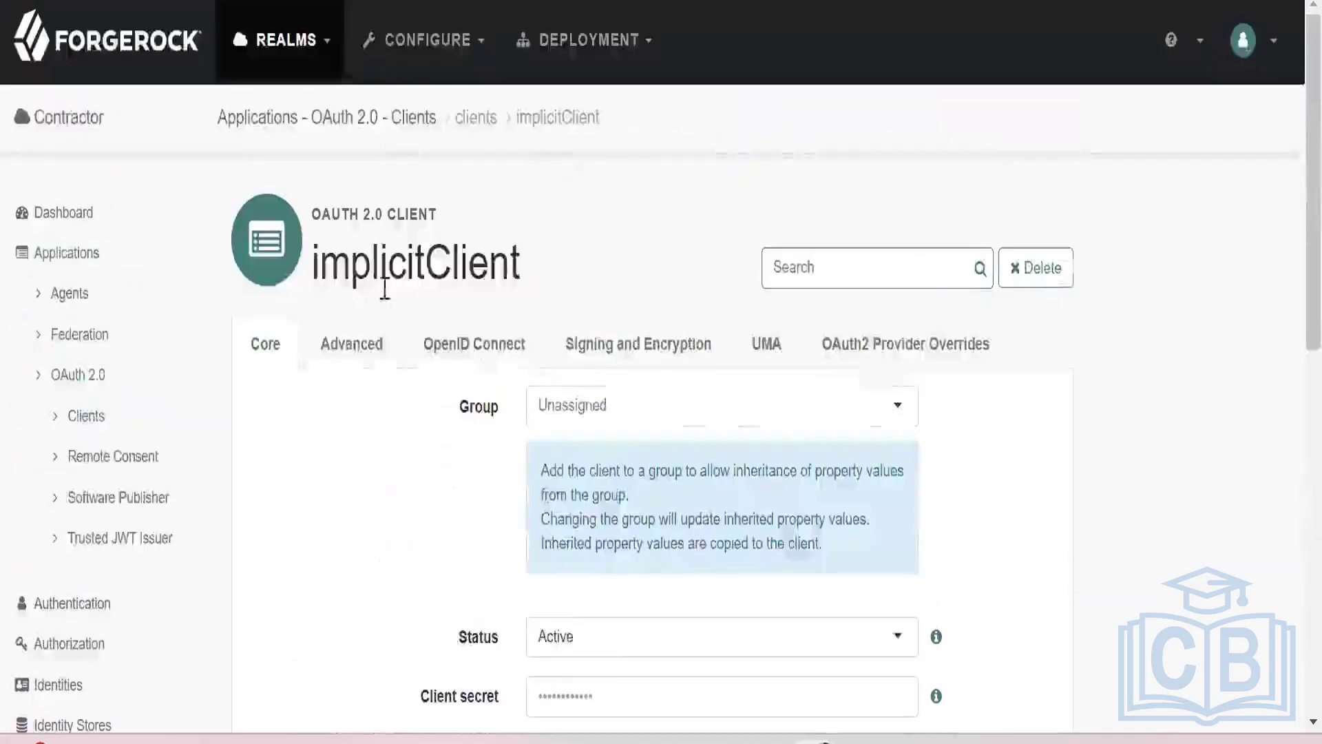
left_click(343, 359)
scroll(620, 413, "down", 4)
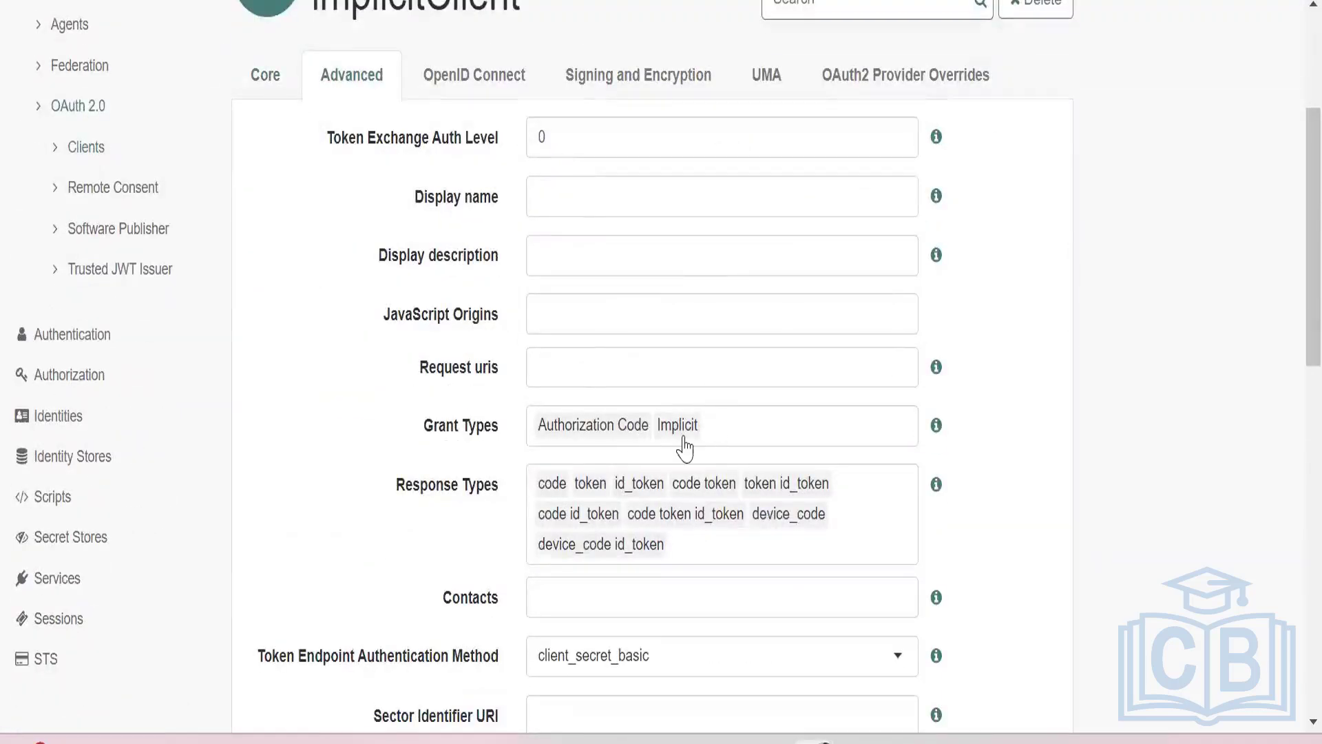
left_click(727, 427)
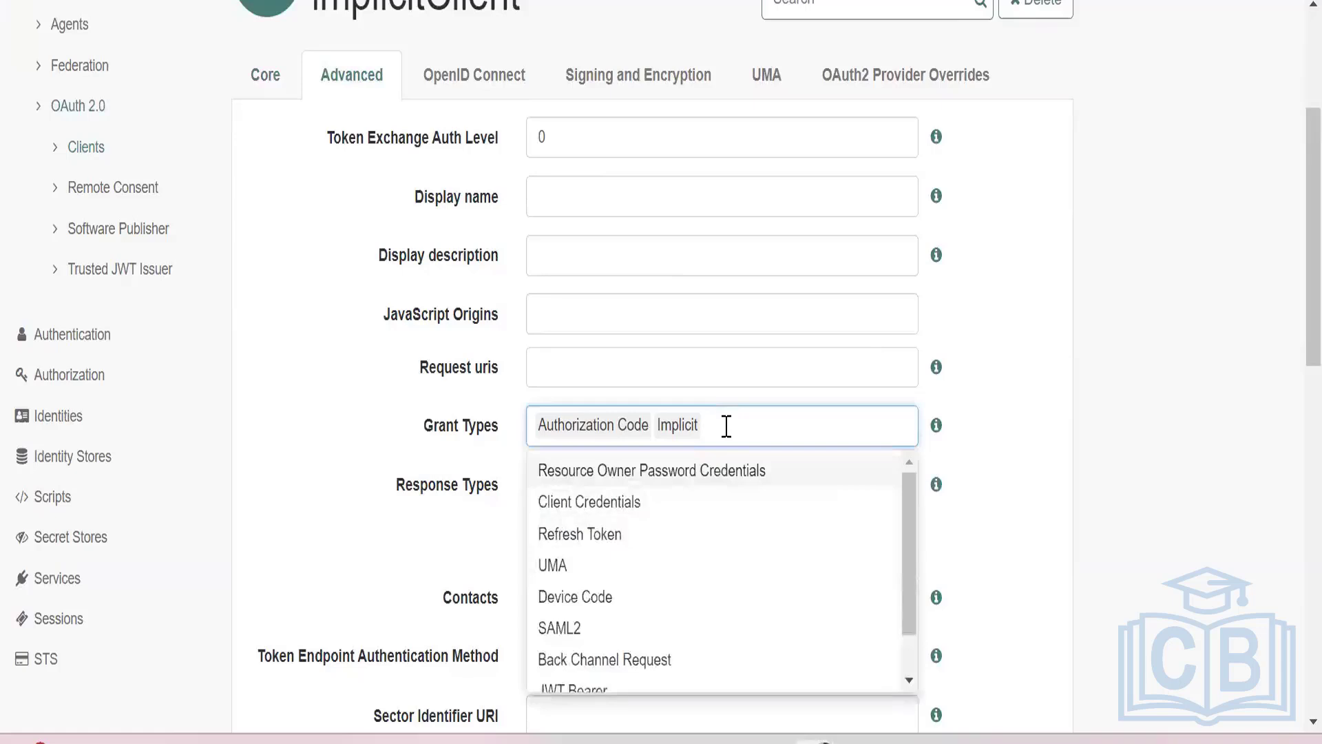
left_click(968, 424)
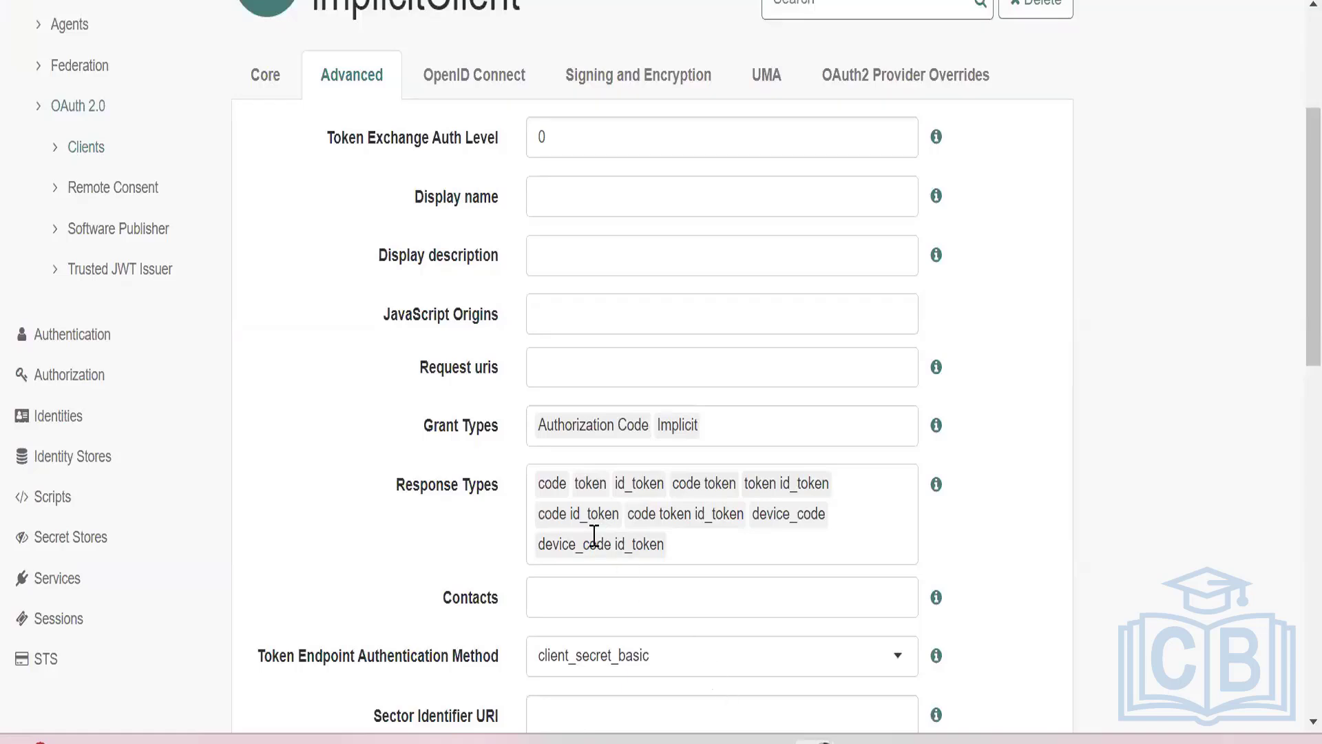
Switch to the text file of authorize URLs and replace the client_id in the line 20 URL with implicitClient.
key("alt+Tab")
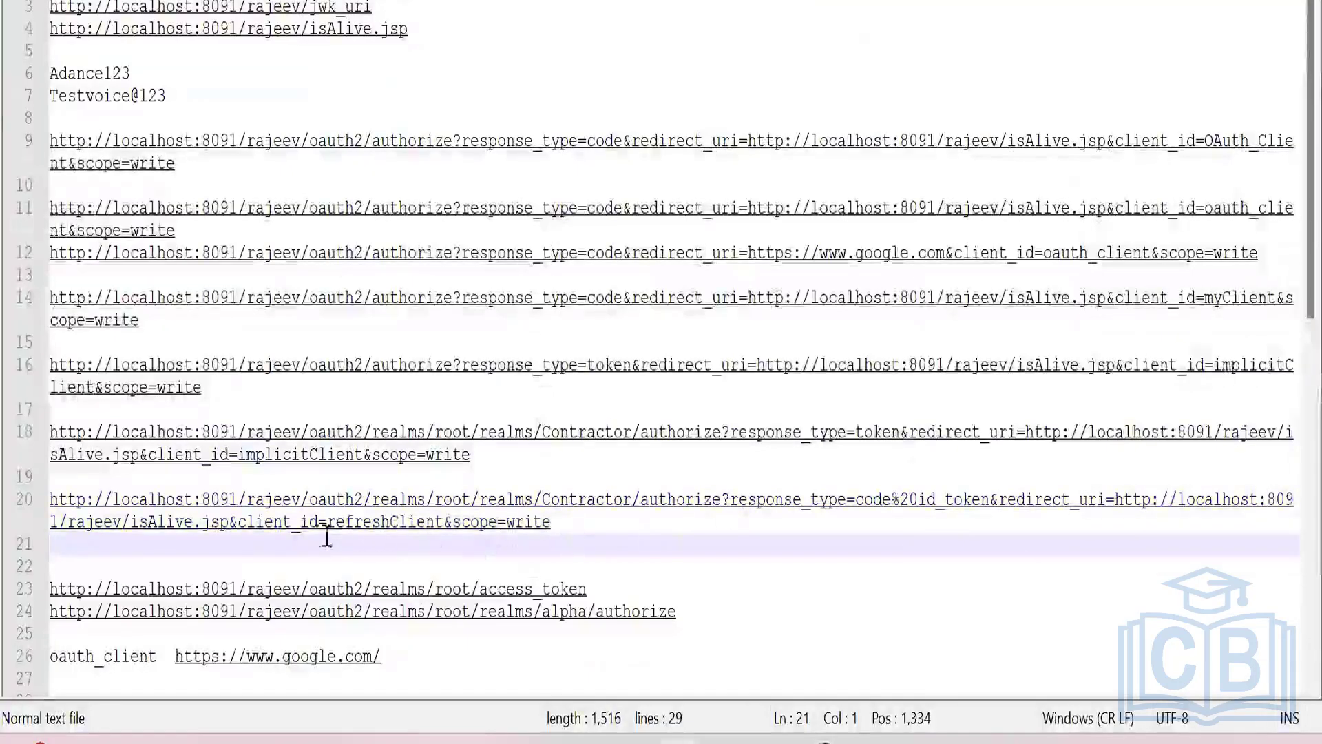
left_click_drag(328, 533, 390, 551)
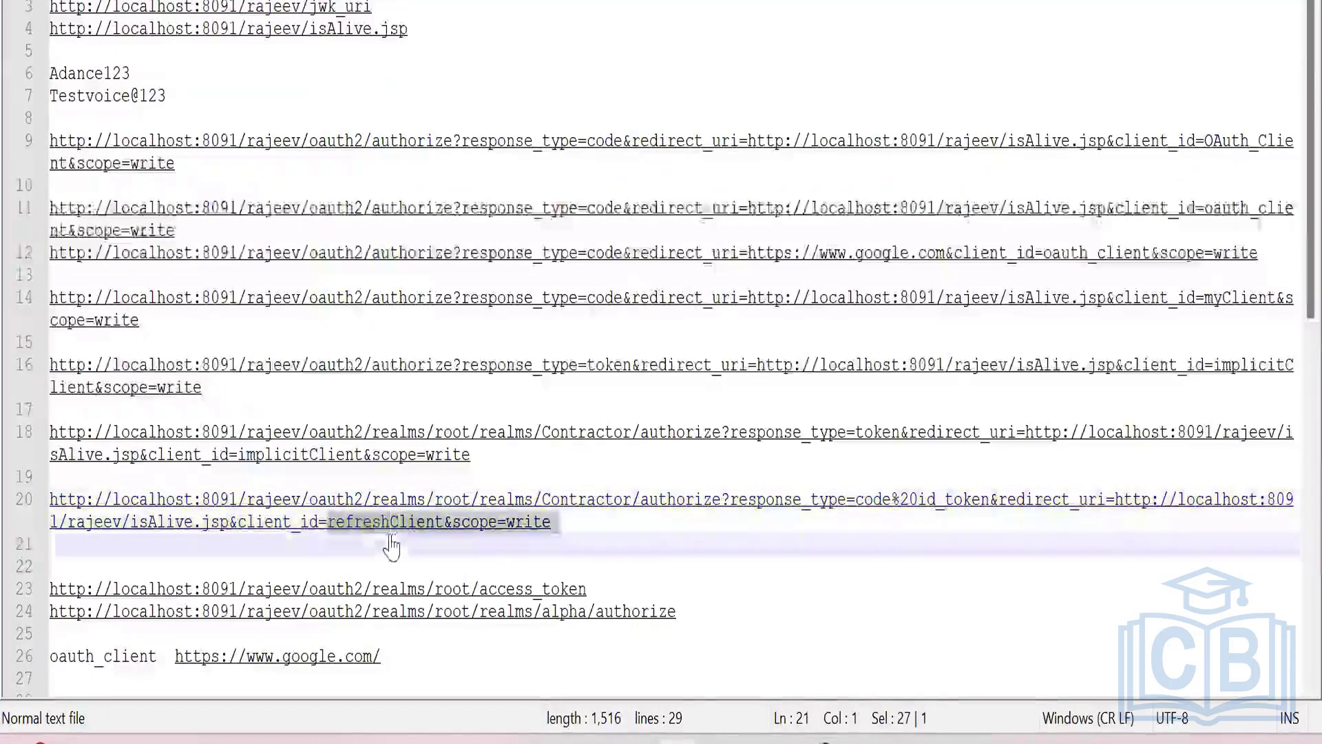
left_click_drag(237, 465, 361, 467)
key("ctrl+c")
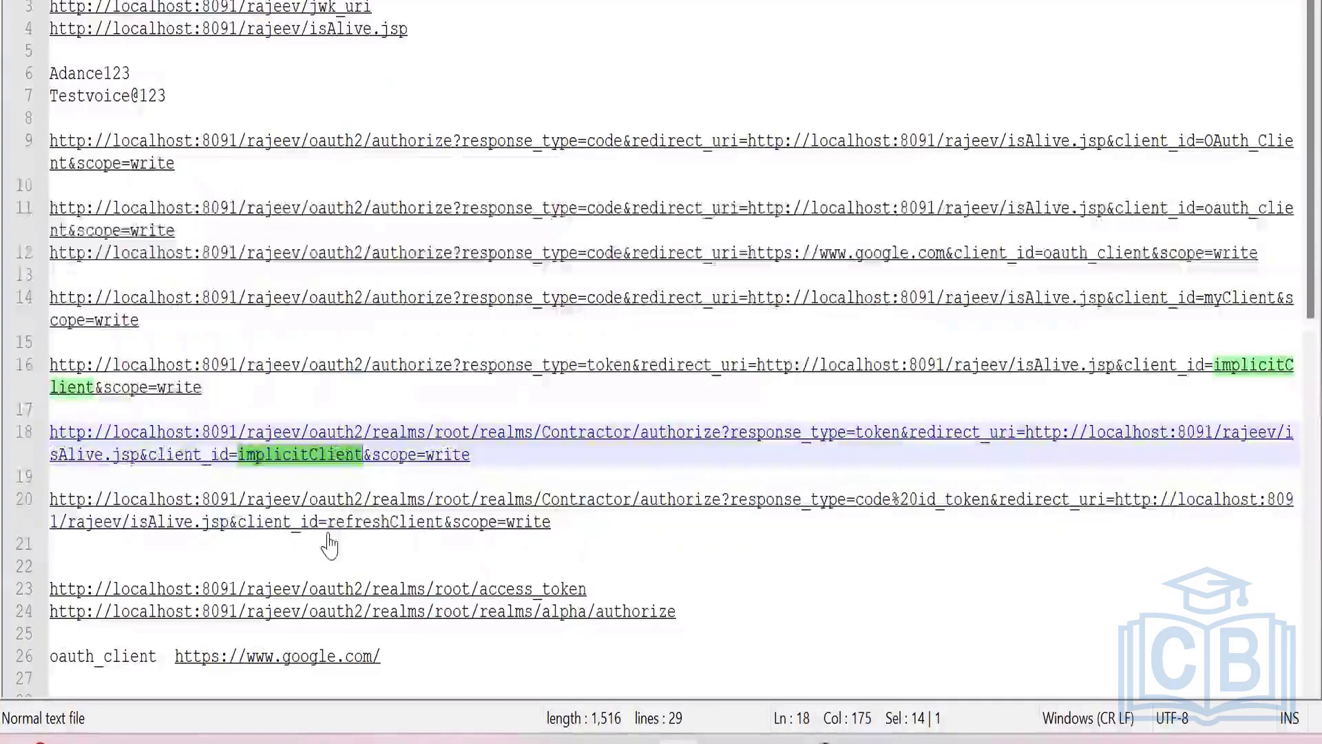
left_click_drag(328, 544, 445, 542)
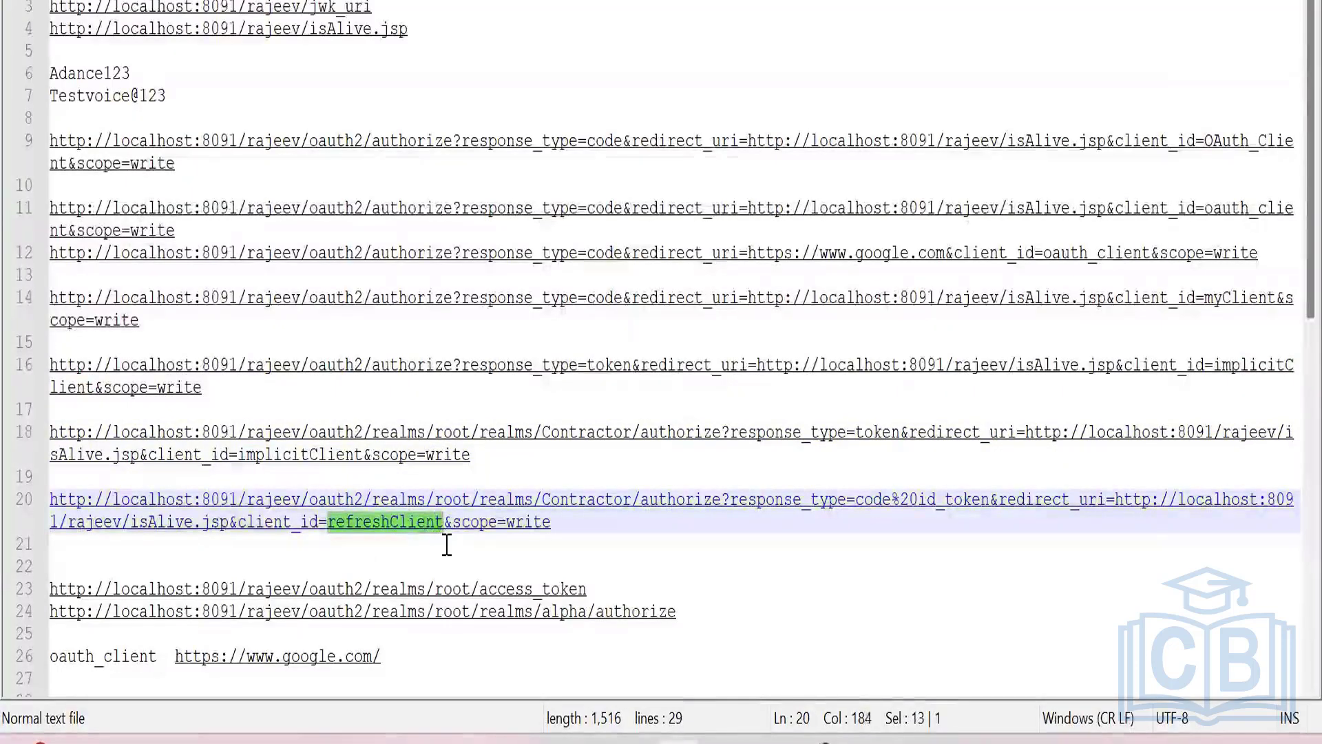
key("ctrl+v")
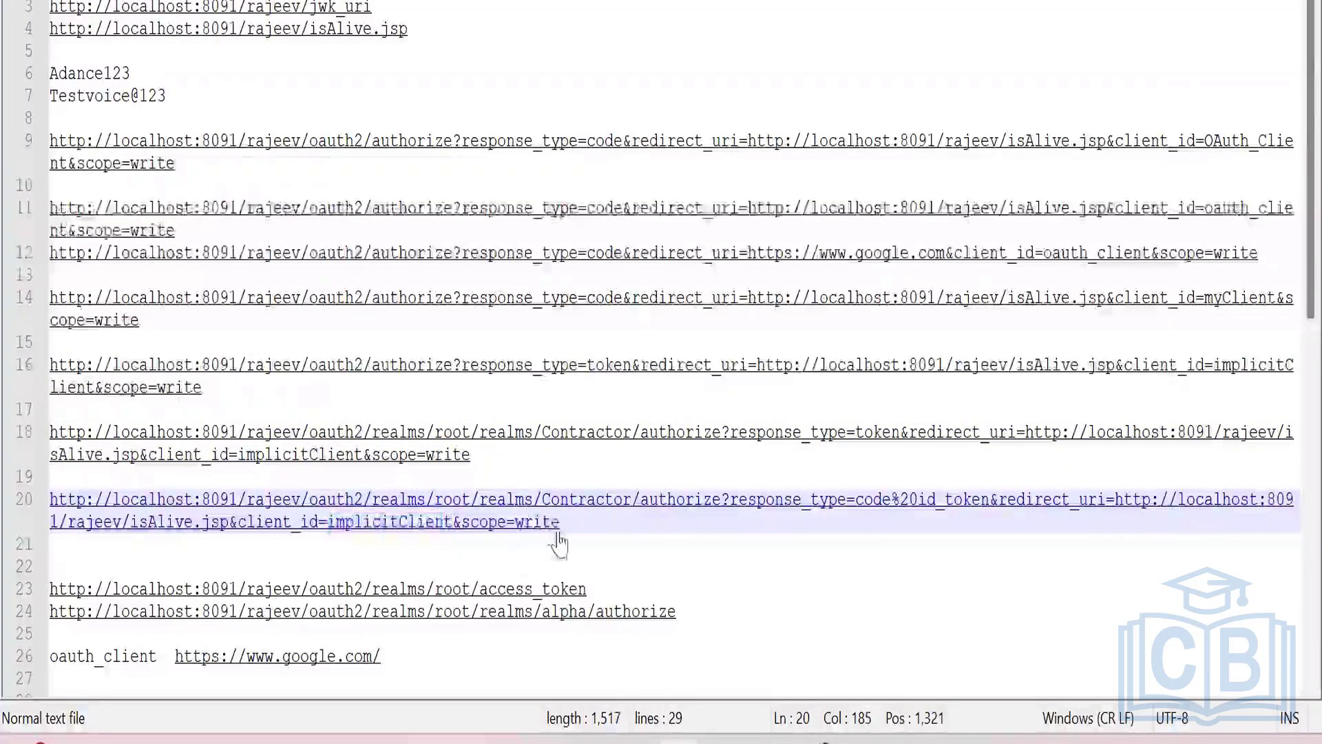
Request the complete line 20 authorize URL from a new Chrome Incognito page and allow implicitClient access to the account.
left_click_drag(561, 522, 418, 522)
left_click_drag(183, 516, 50, 499)
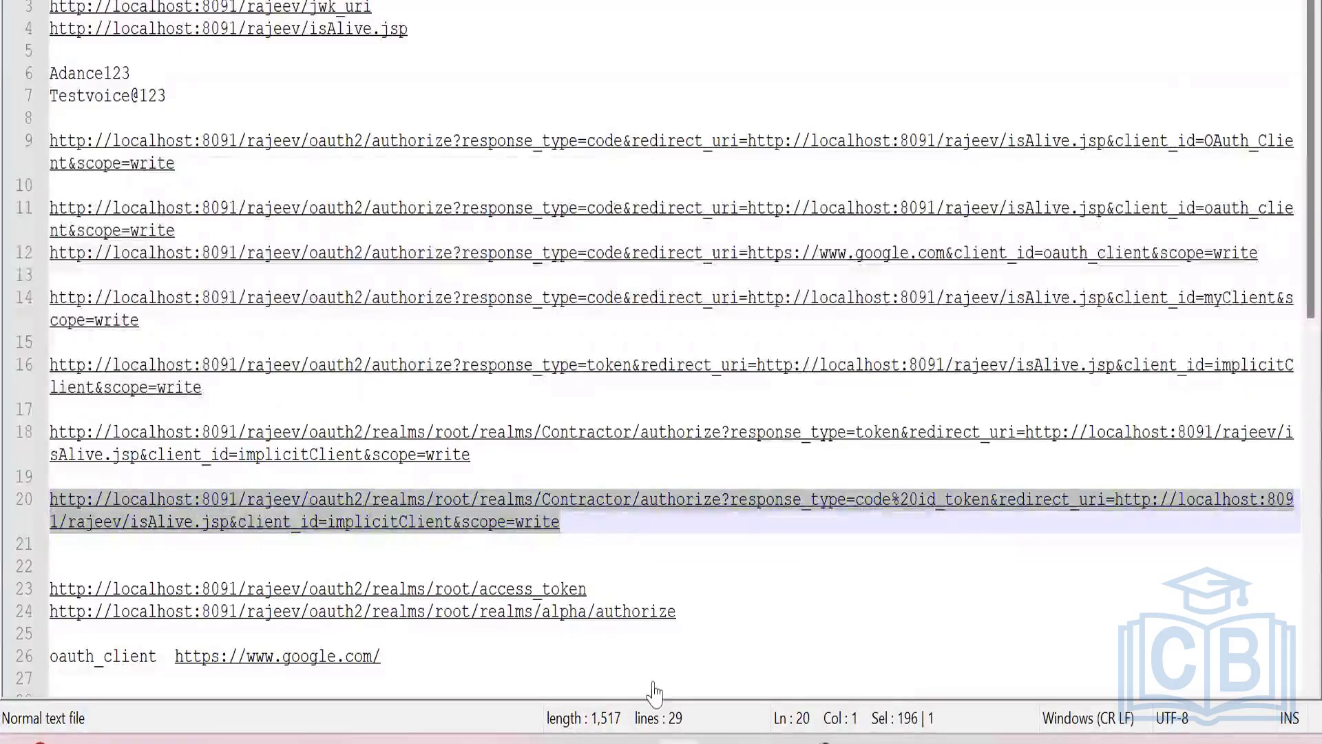
mouse_move(814, 742)
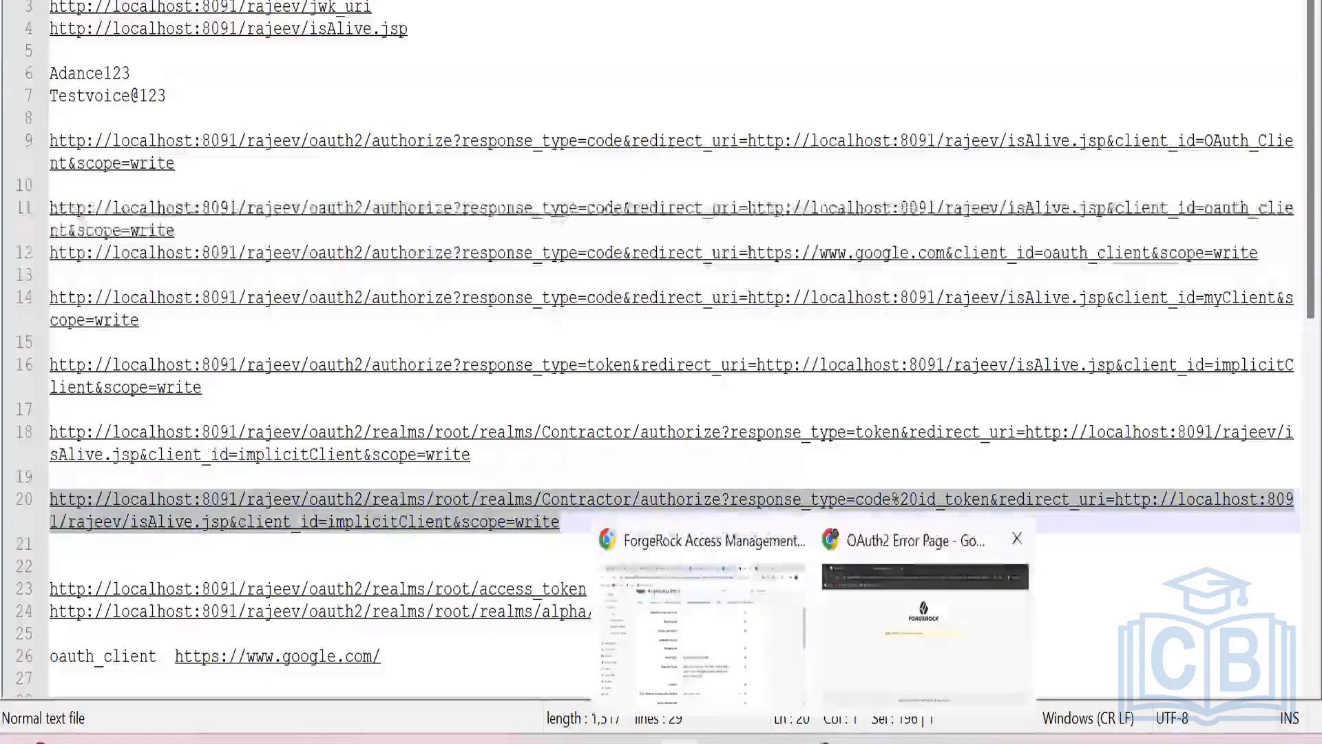
left_click(924, 628)
key("ctrl+Tab")
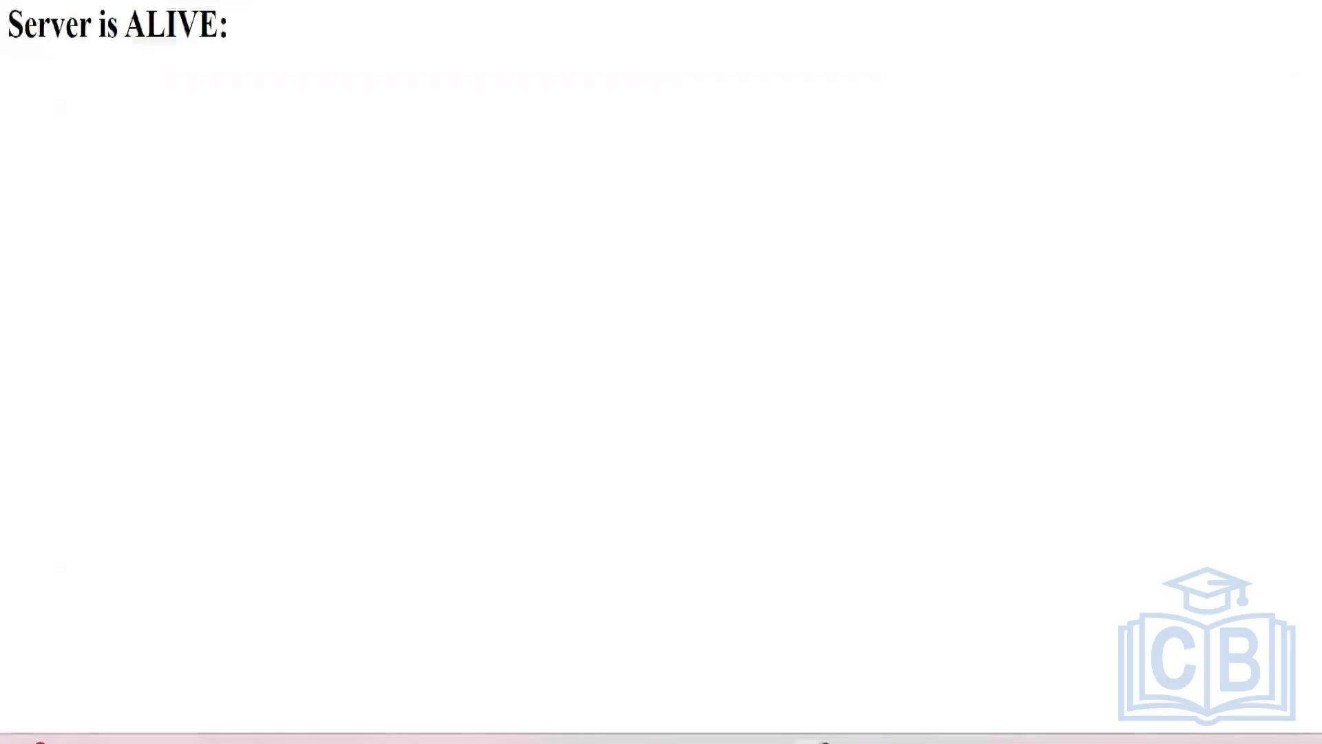
key("ctrl+Tab")
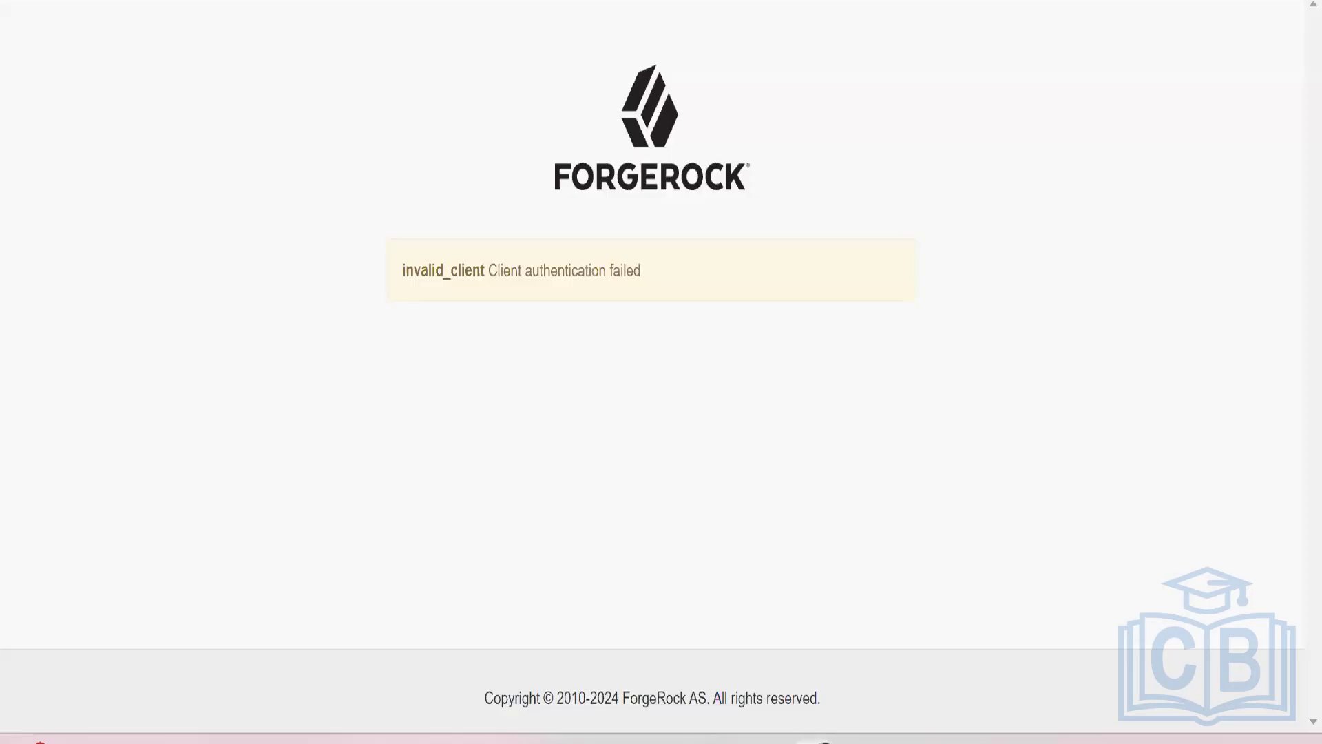
key("ctrl+shift+n")
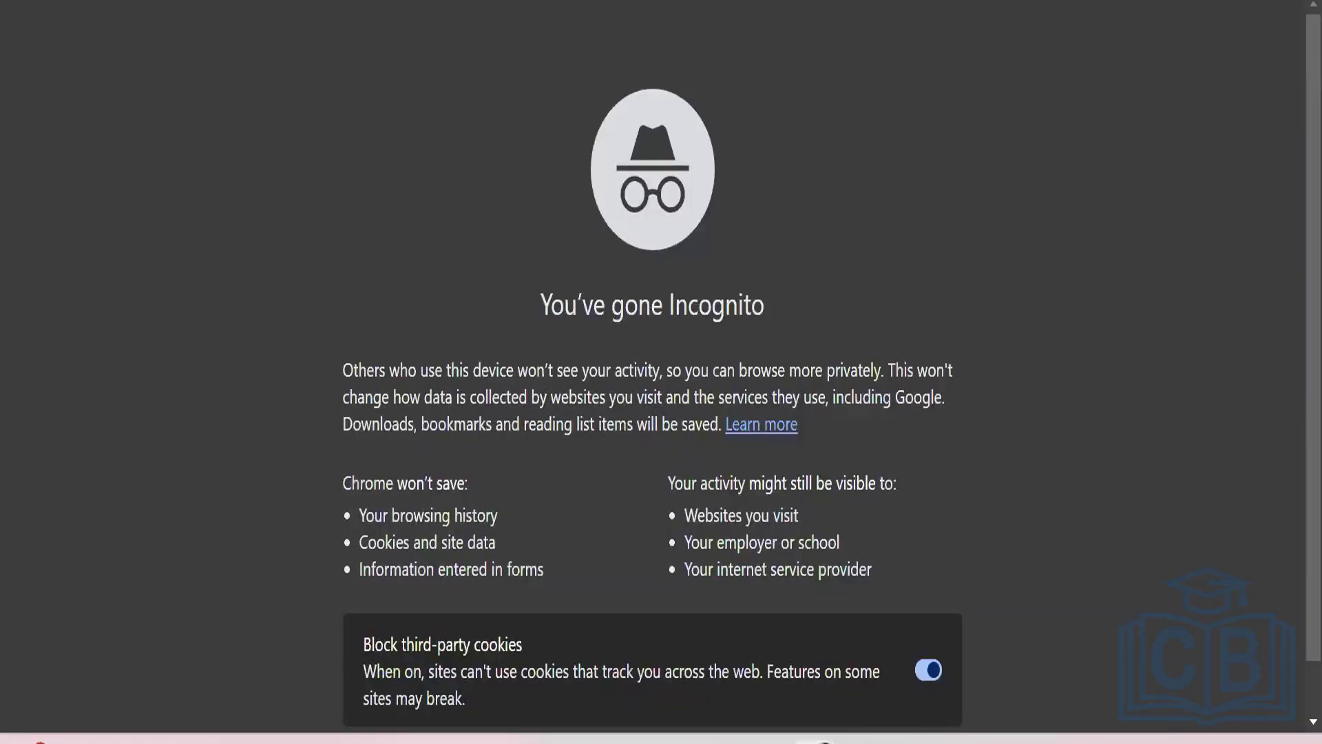
key("ctrl+v")
key("Return")
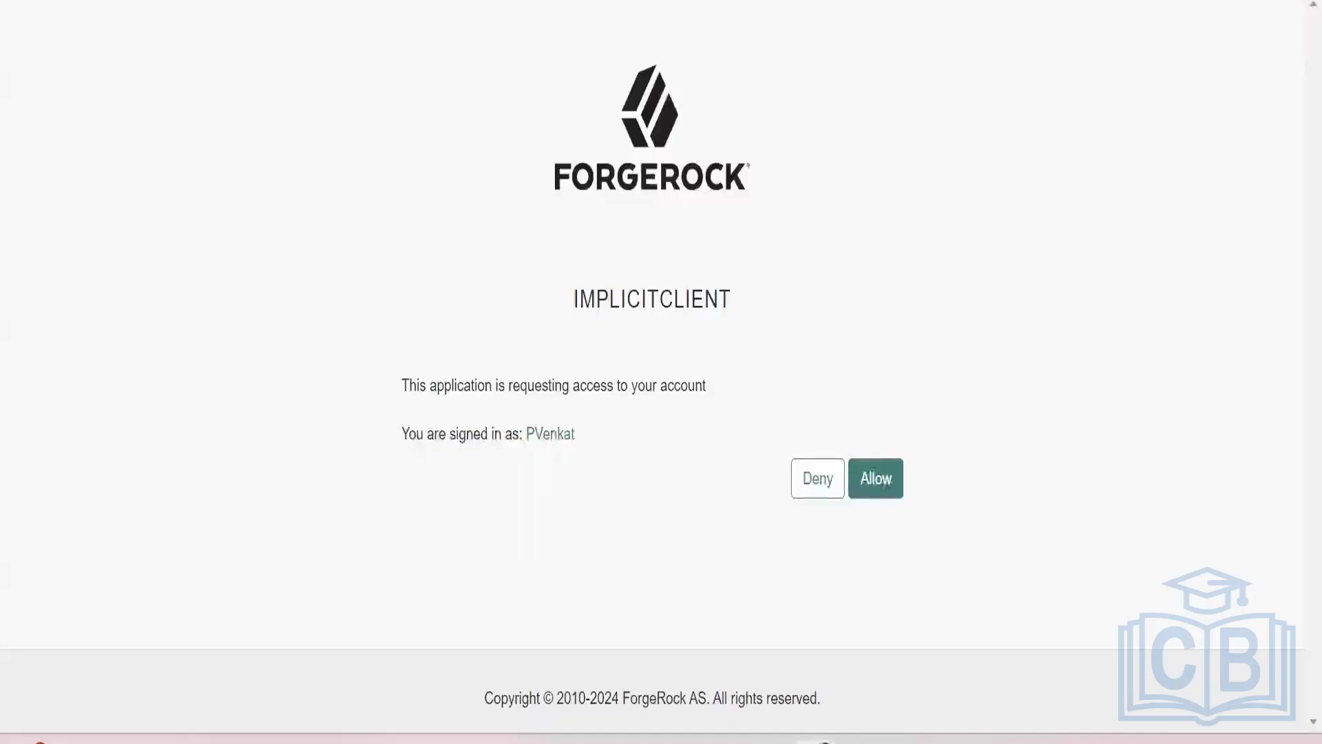
left_click(889, 483)
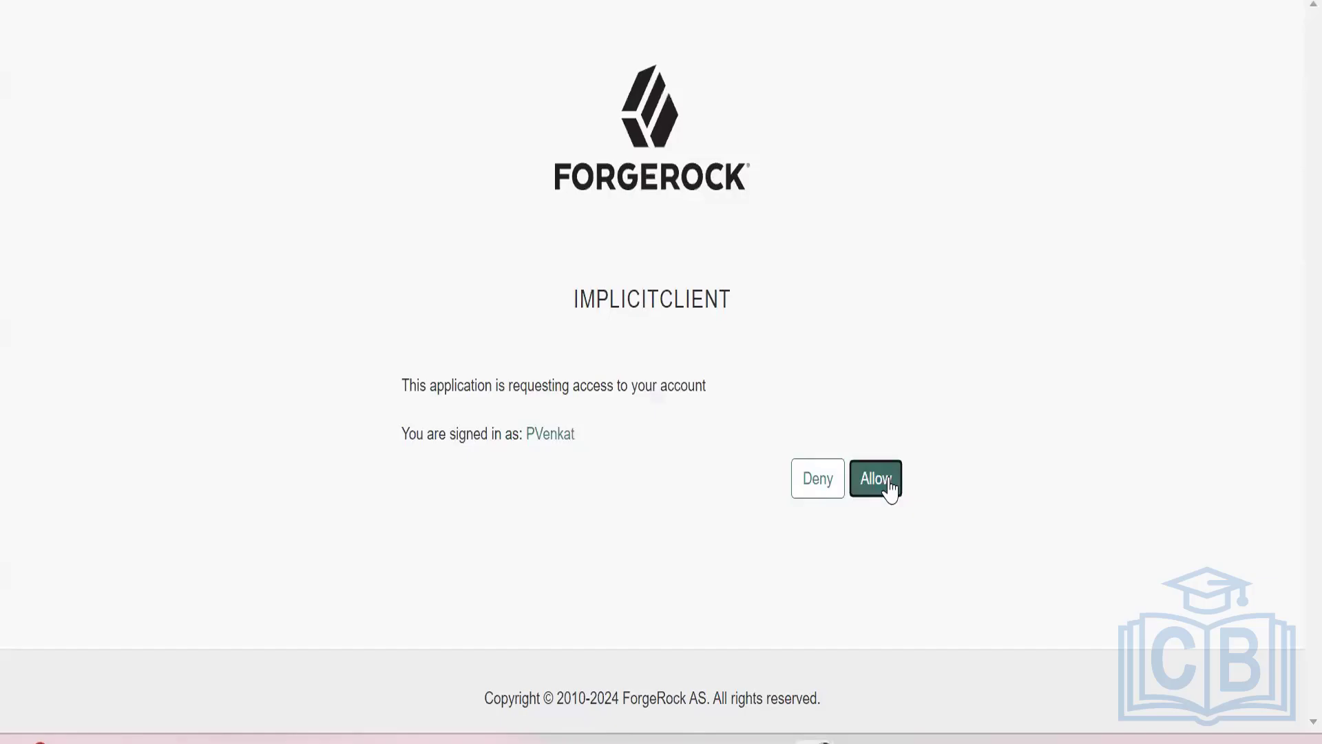
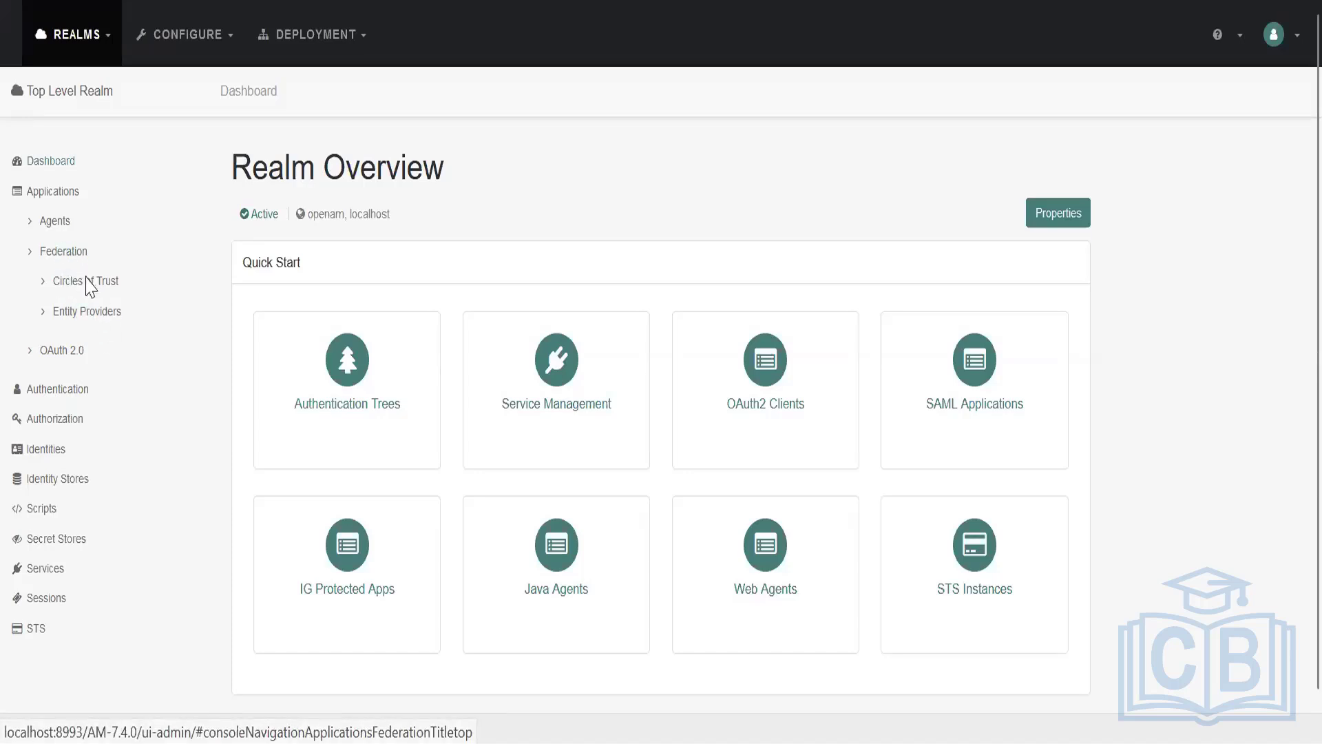
Check the SAML v2.0 overview slide in PowerPoint and switch back to the ForgeRock Access Management console.
left_click(624, 743)
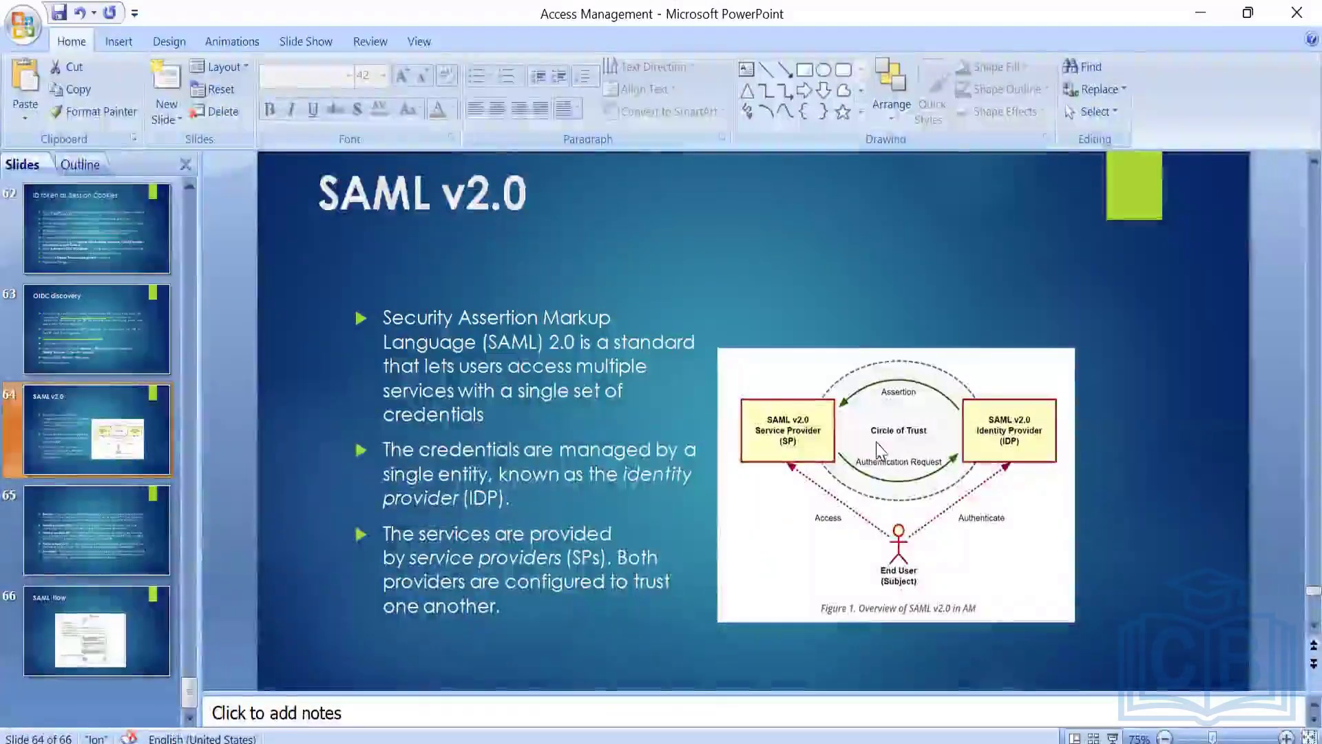
key("alt+Tab")
key("alt+Tab")
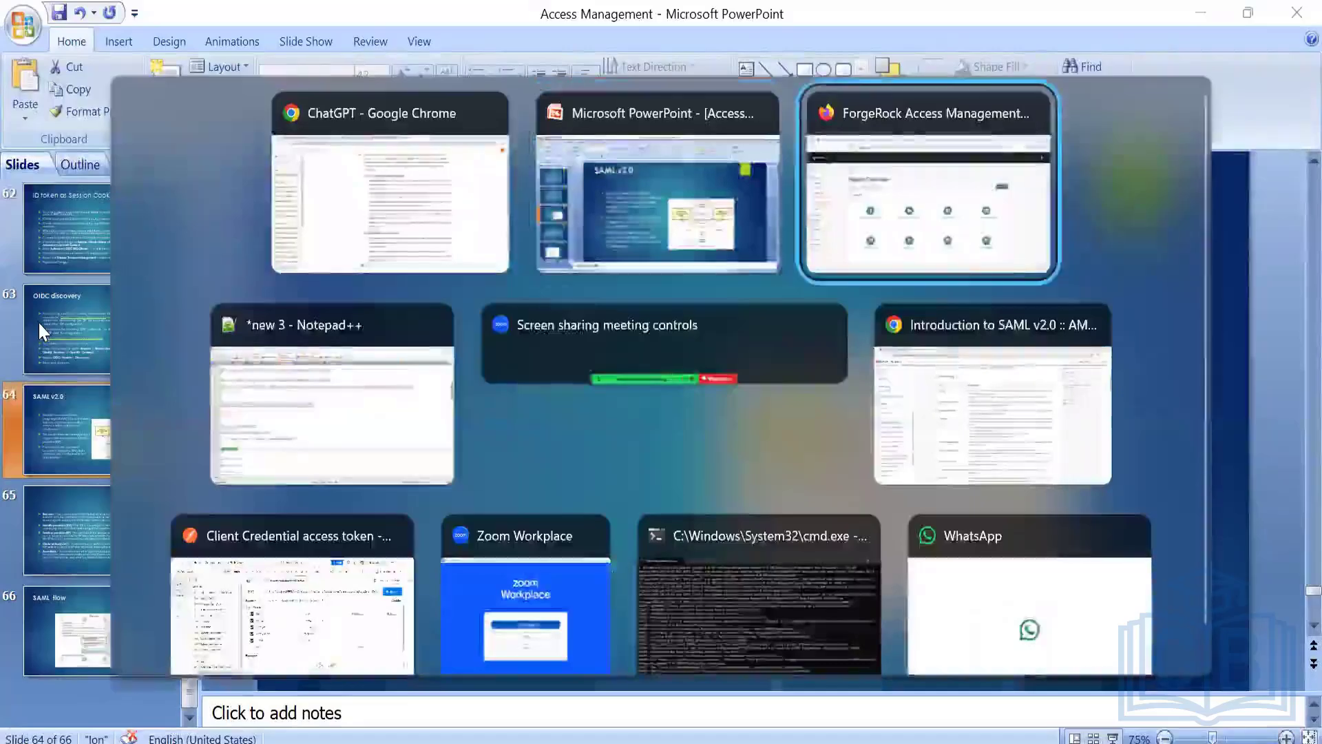
Open the Top Level Realm's circles of trust and read the definition naming identity providers and service providers.
left_click(82, 284)
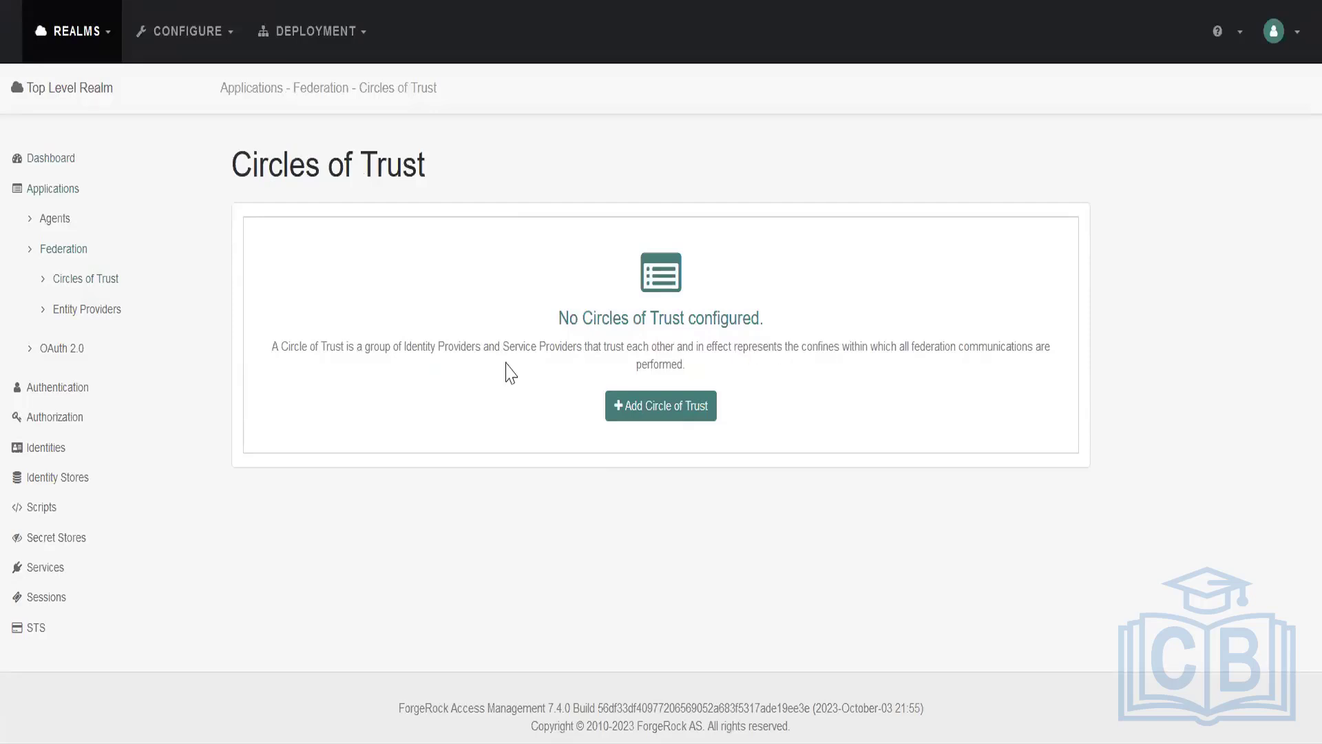
double_click(410, 347)
left_click(544, 362)
left_click_drag(583, 347, 496, 347)
left_click_drag(399, 346, 480, 348)
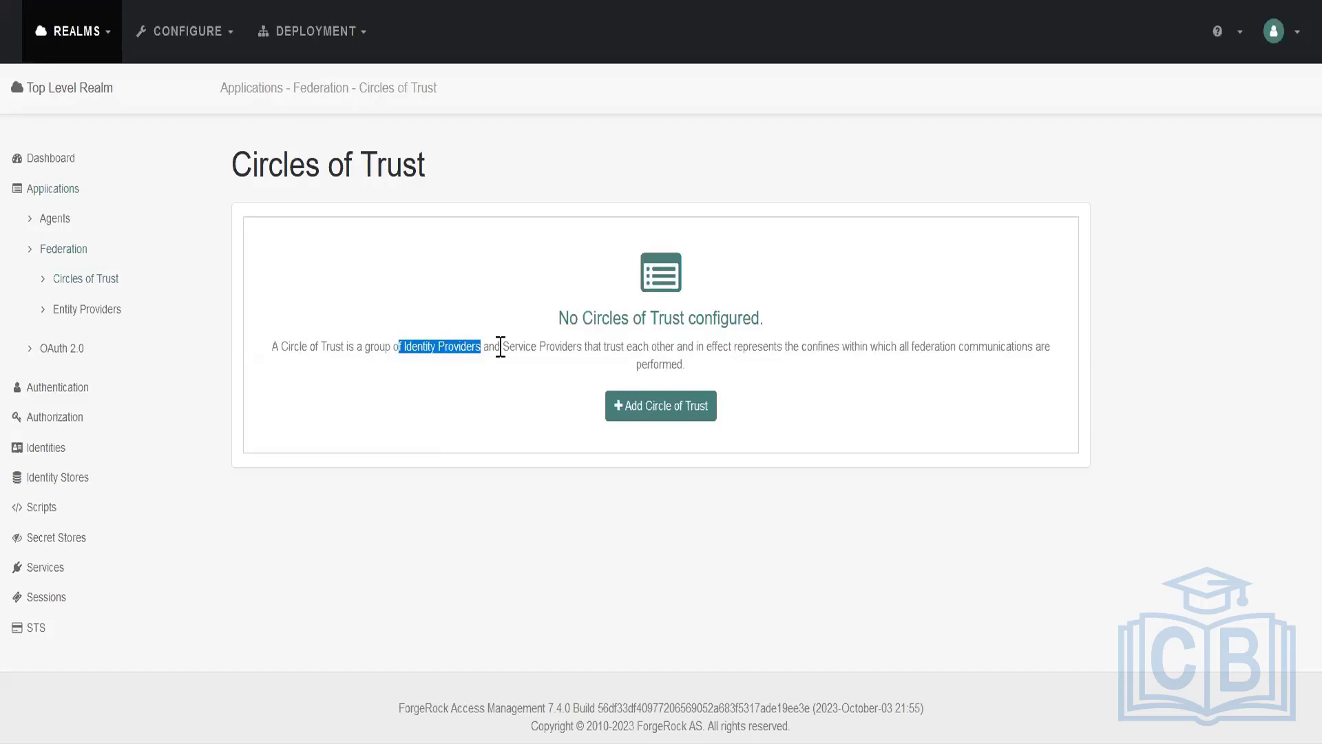
left_click_drag(500, 346, 573, 347)
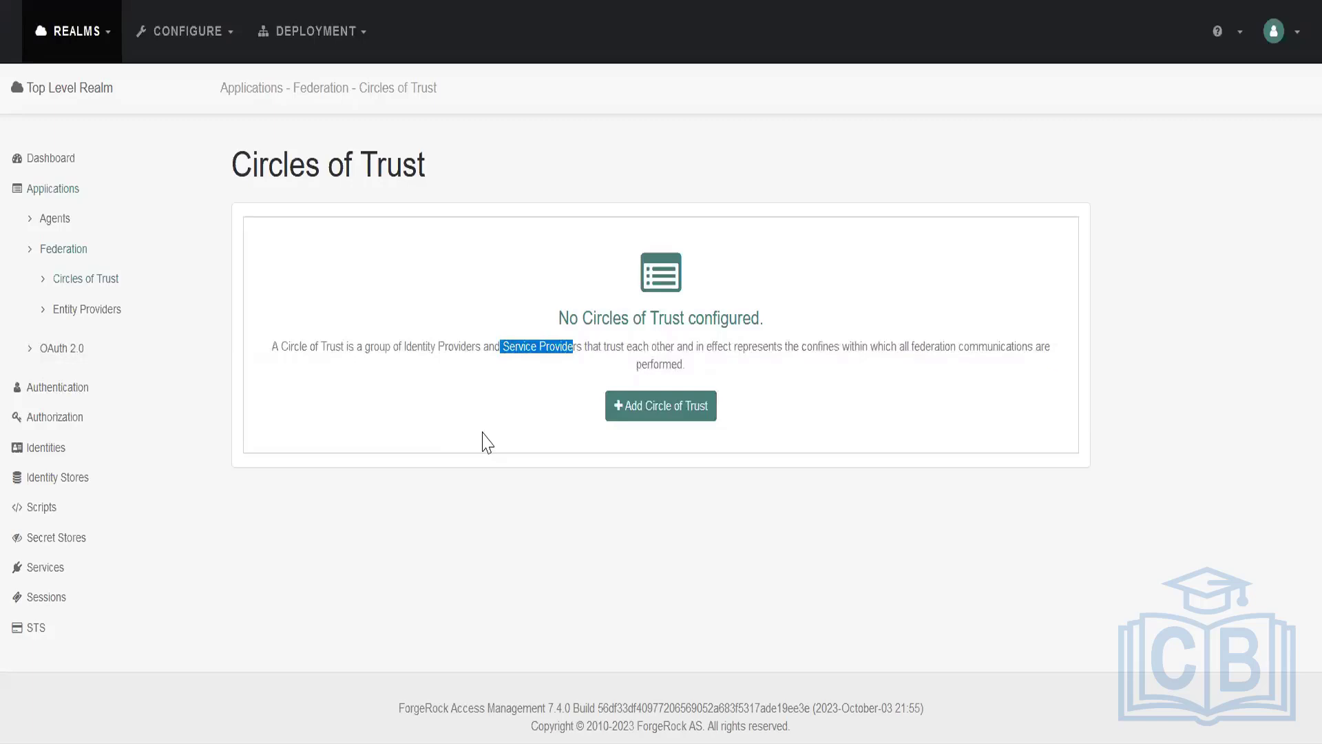
Create a circle of trust named AMCOT in the Top Level Realm.
left_click(655, 415)
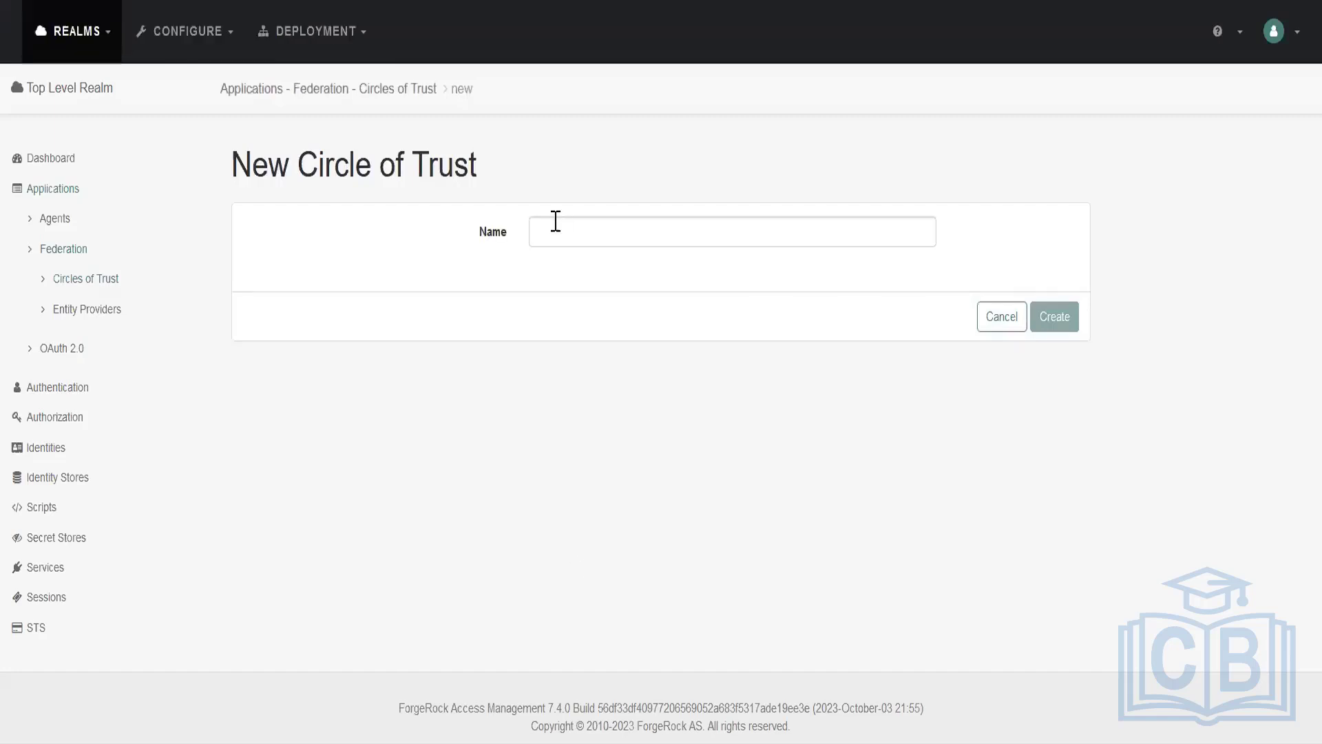
left_click(556, 222)
type("AMCOT")
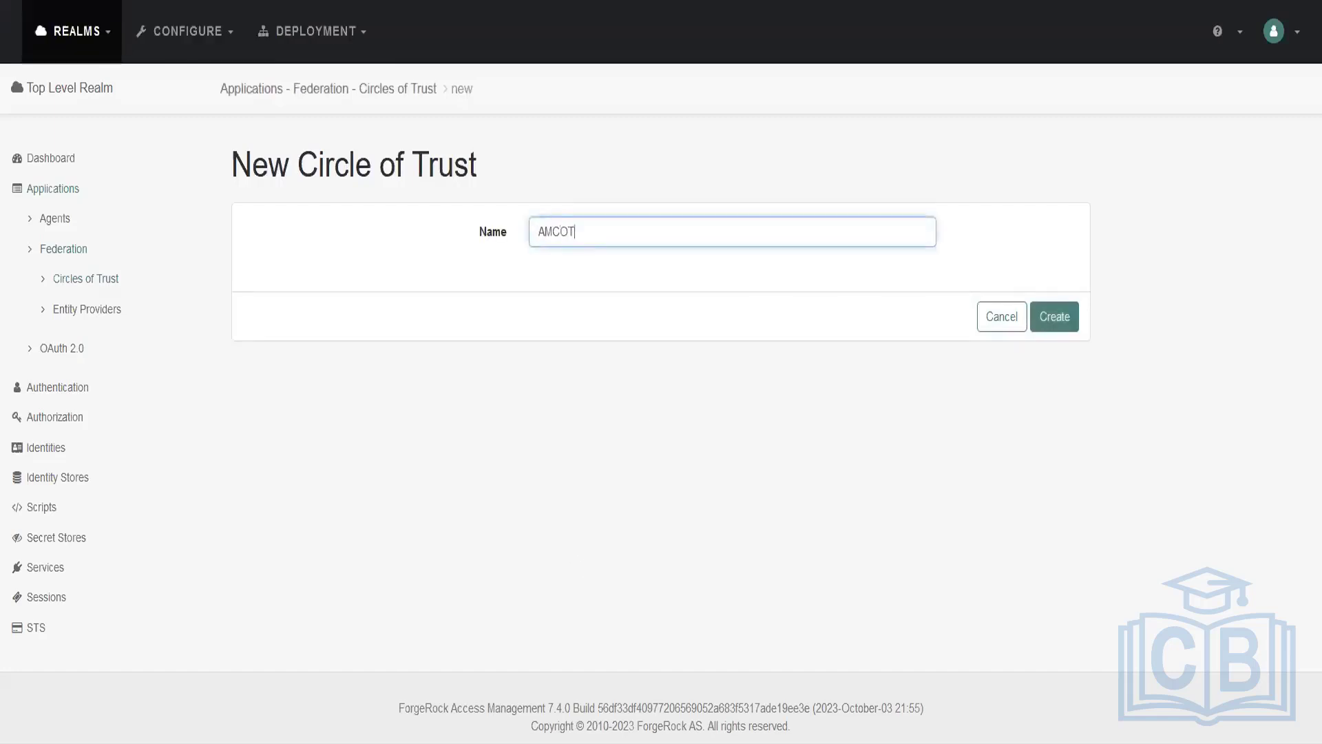
left_click(1055, 318)
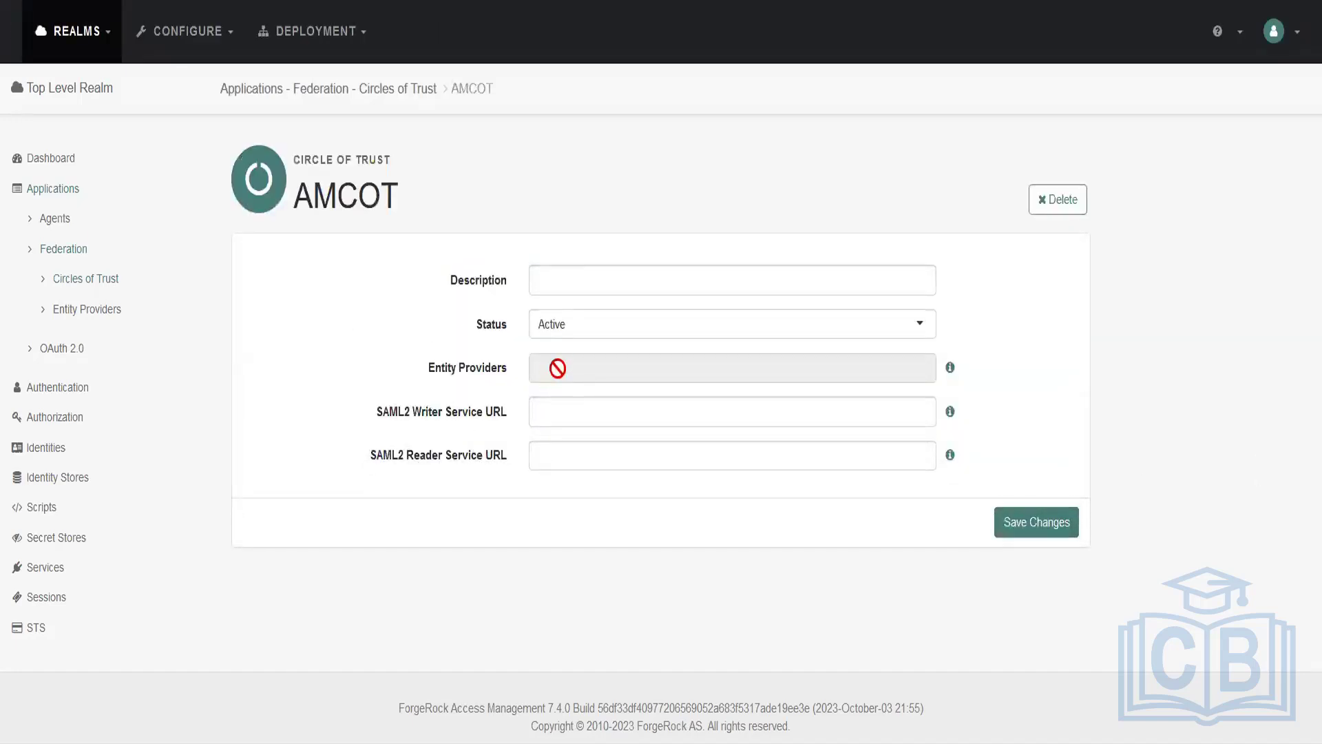
Read the help for AMCOT's Entity Providers setting and return to the list of circles of trust.
triple_click(475, 372)
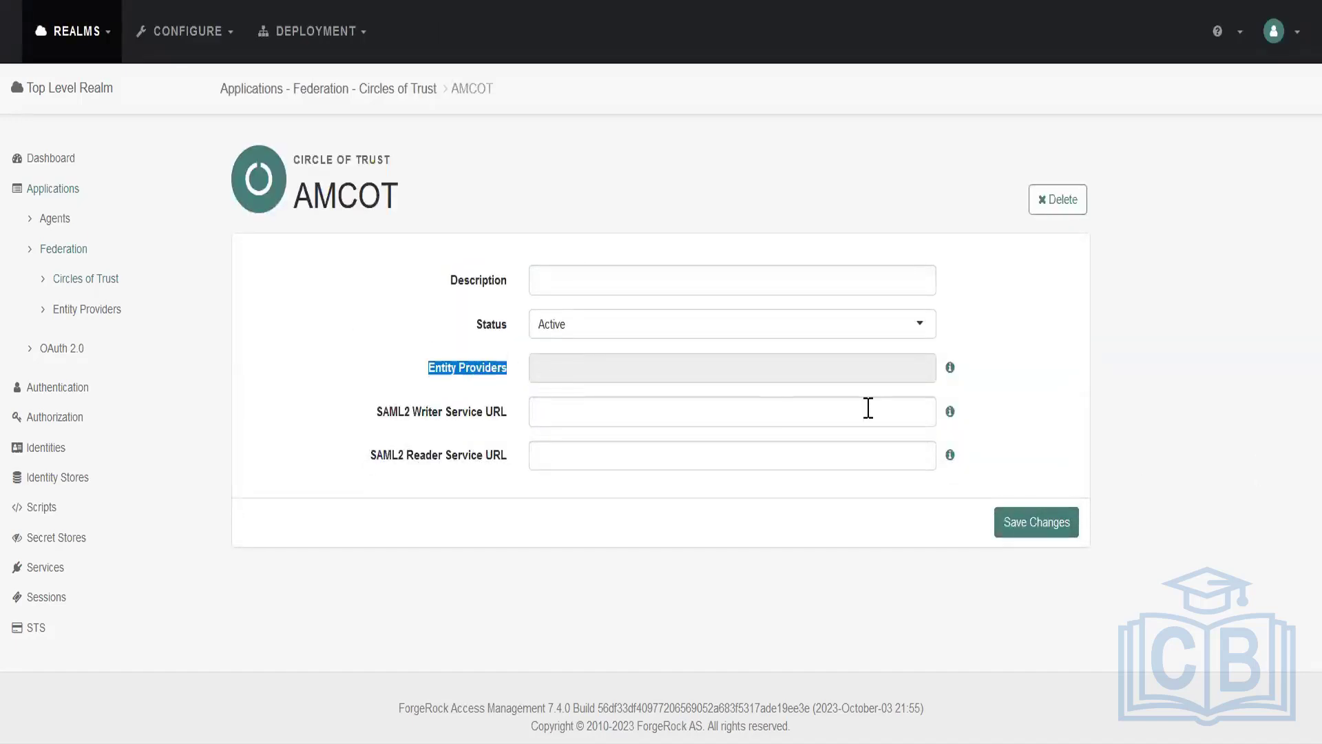
left_click(951, 368)
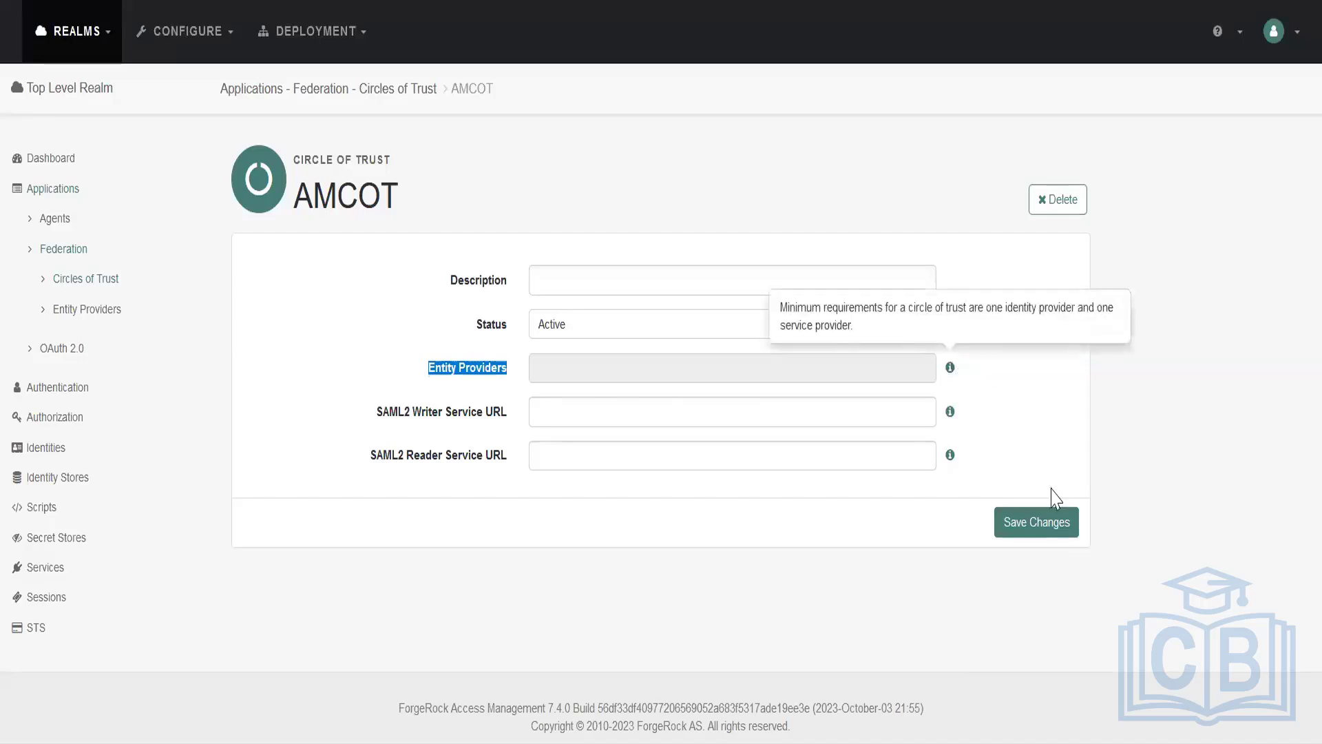
left_click(1058, 442)
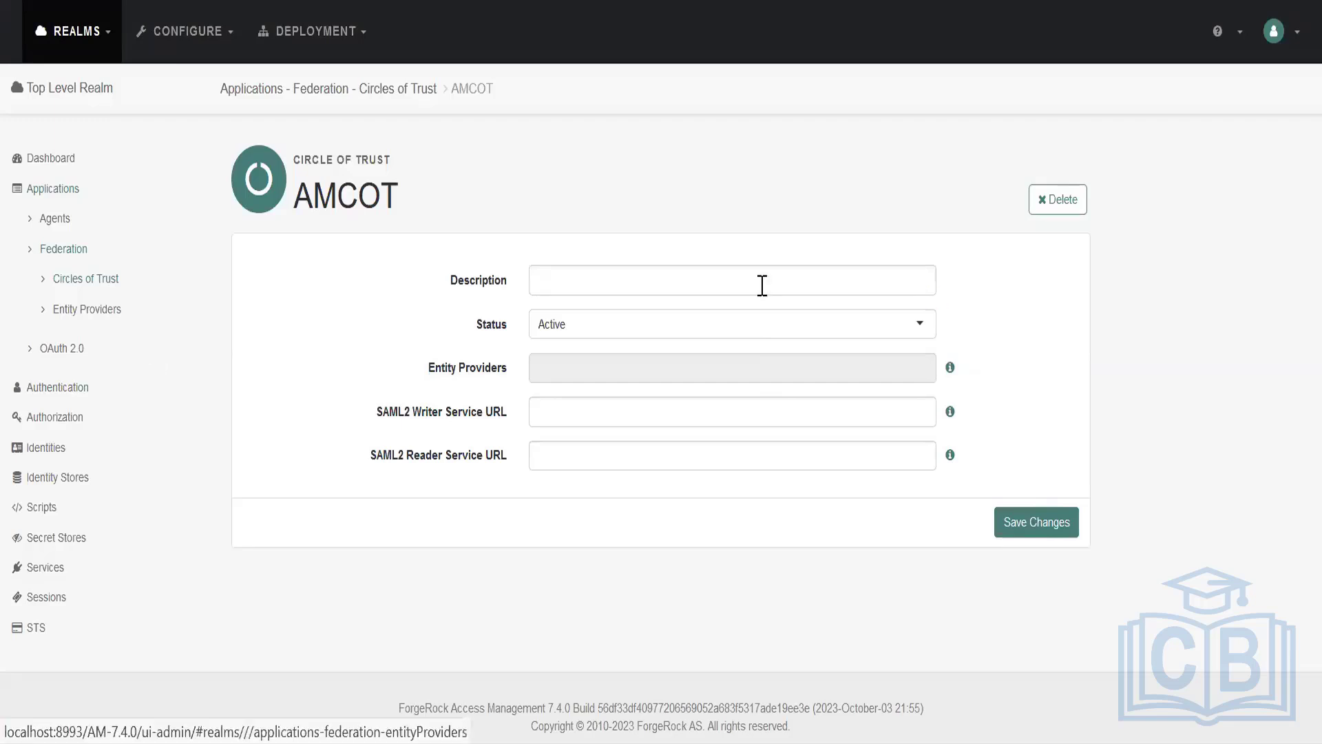
left_click(386, 89)
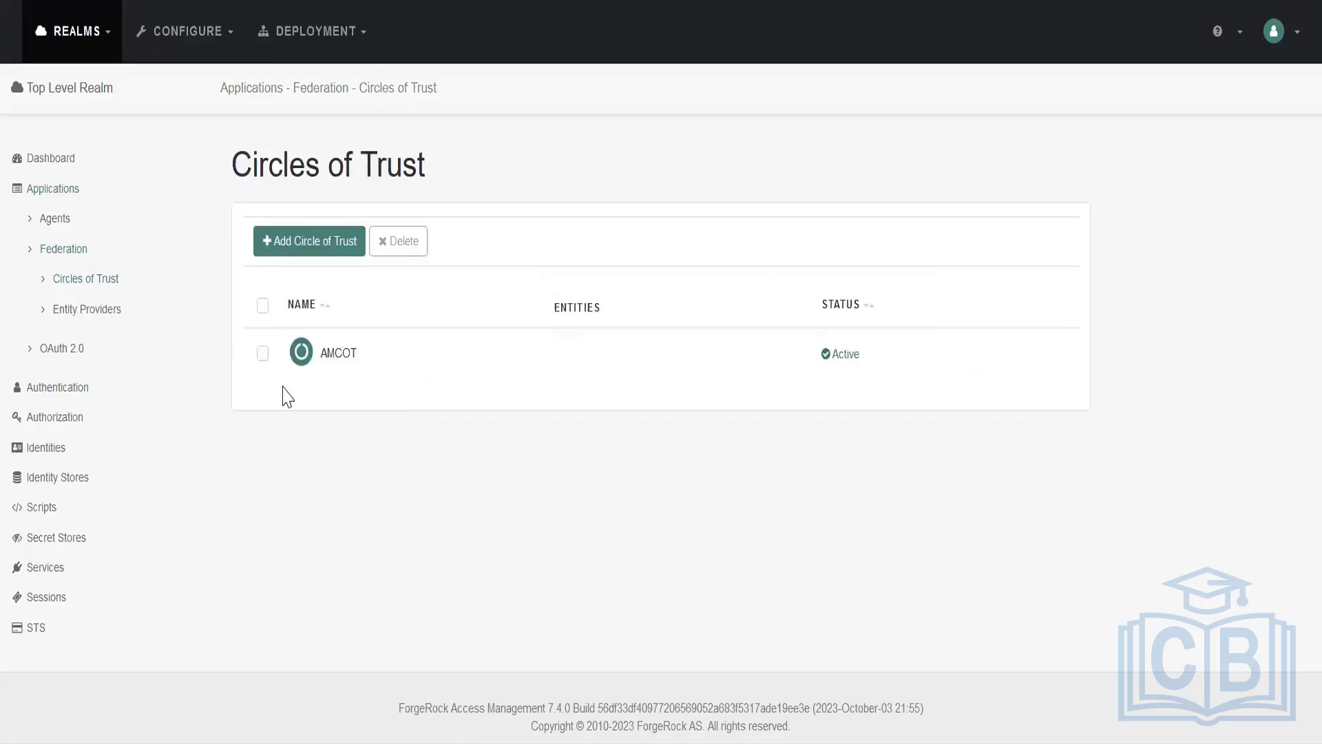
Open the entity providers and view the optional Circles of Trust setting in the form for a new hosted provider.
left_click(88, 309)
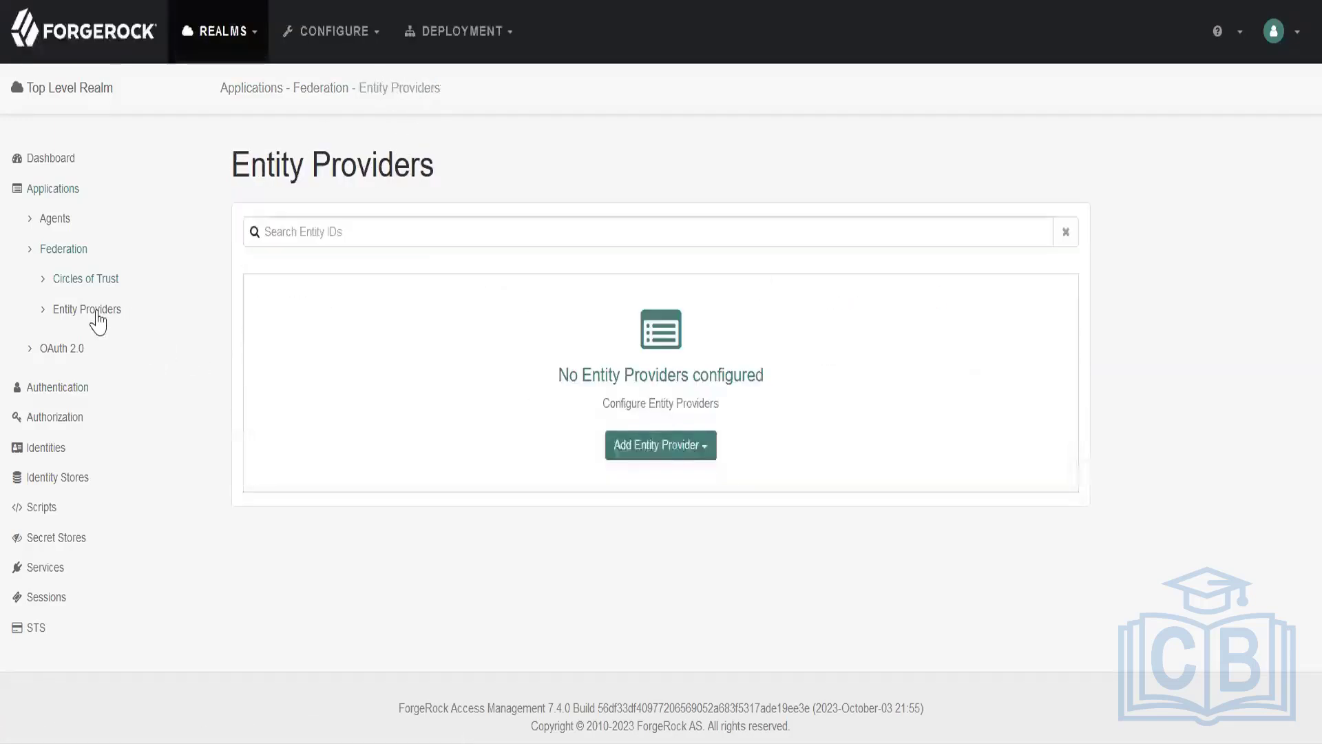
left_click(320, 227)
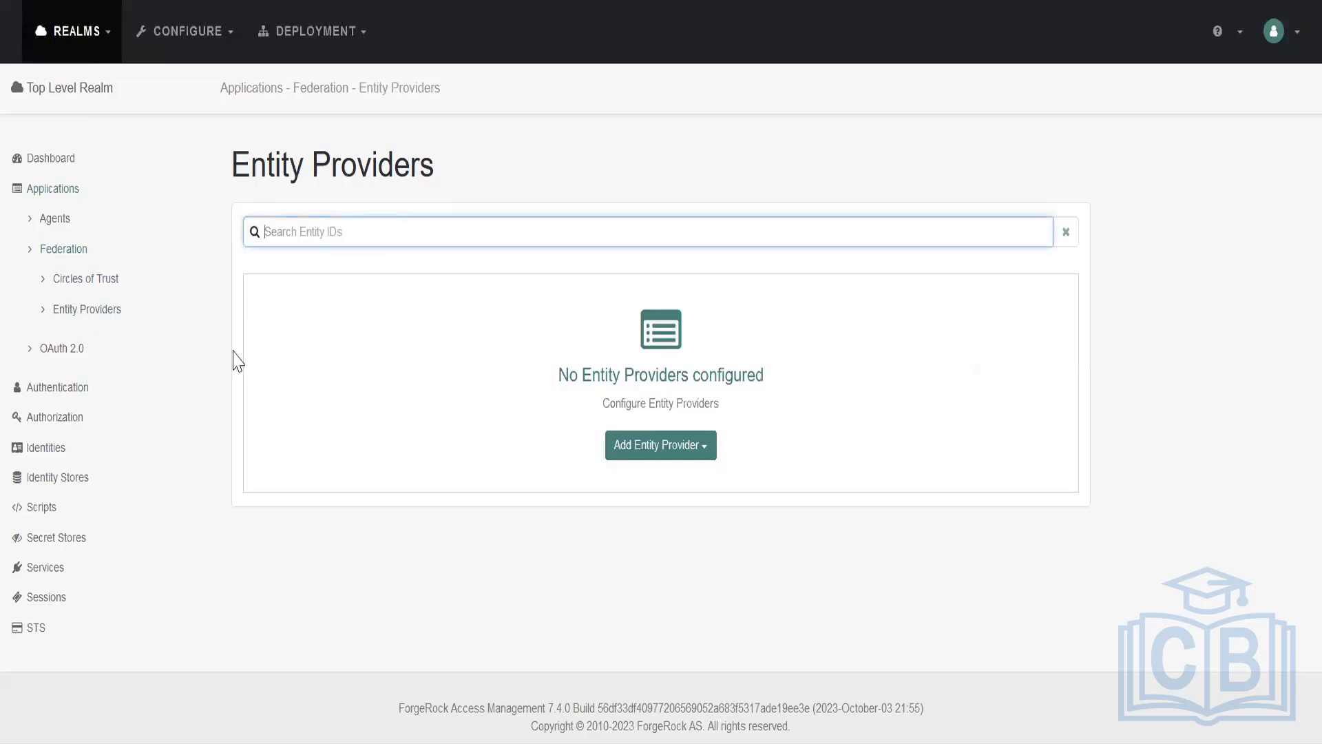
left_click(657, 453)
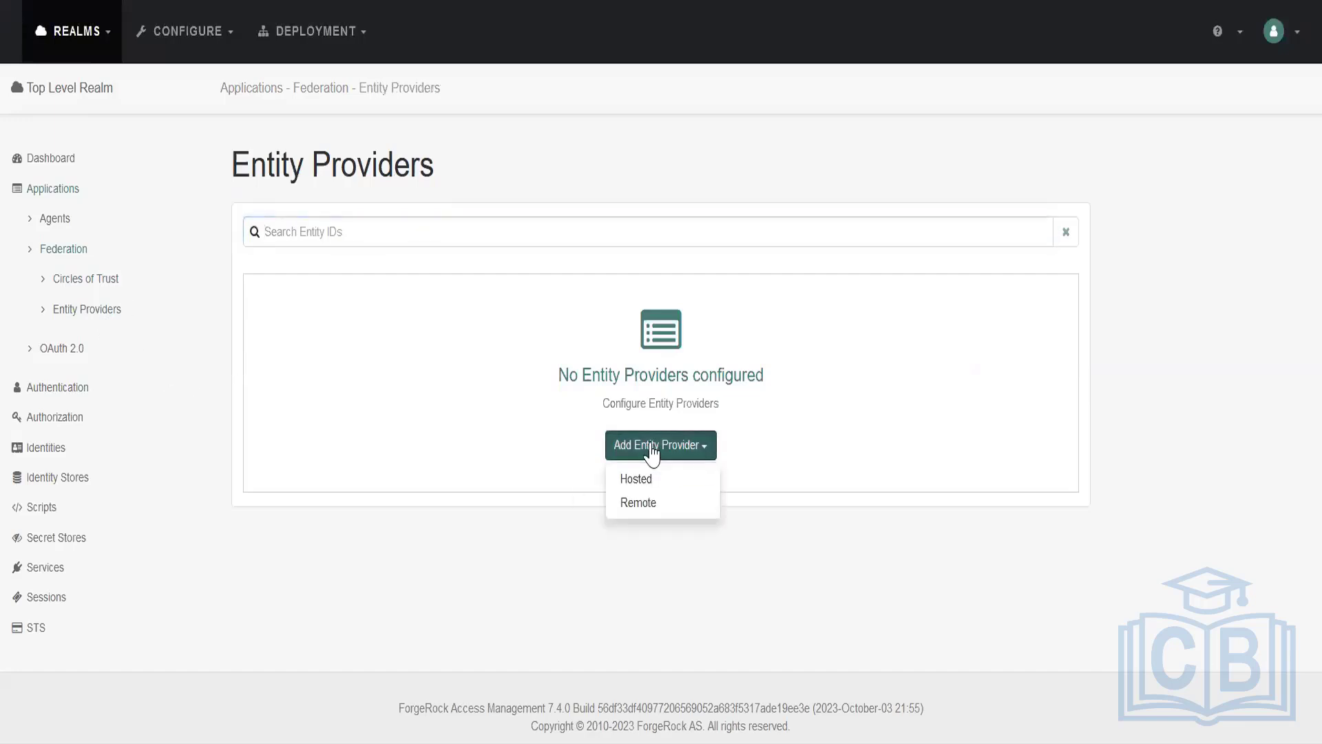
left_click(644, 478)
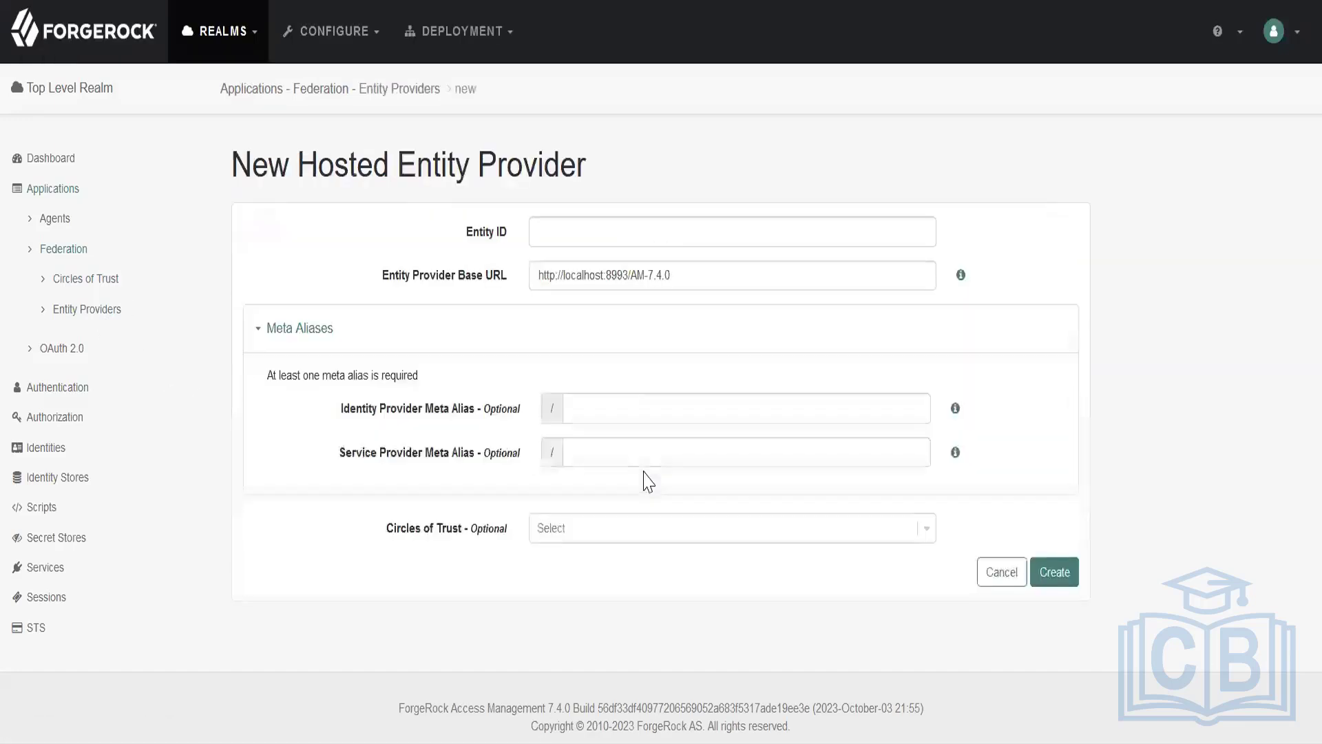
left_click_drag(379, 529, 492, 535)
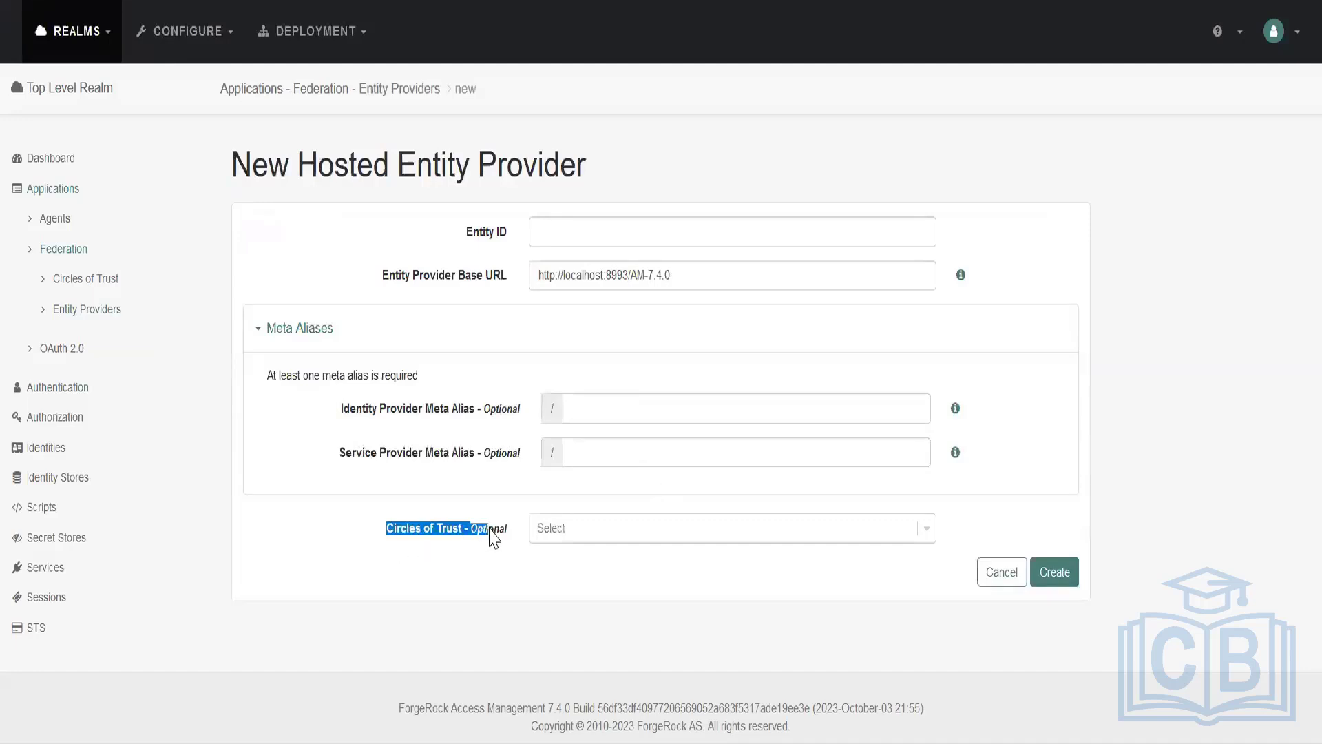
Delete the AMCOT circle of trust and confirm the deletion.
left_click(96, 283)
left_click(263, 353)
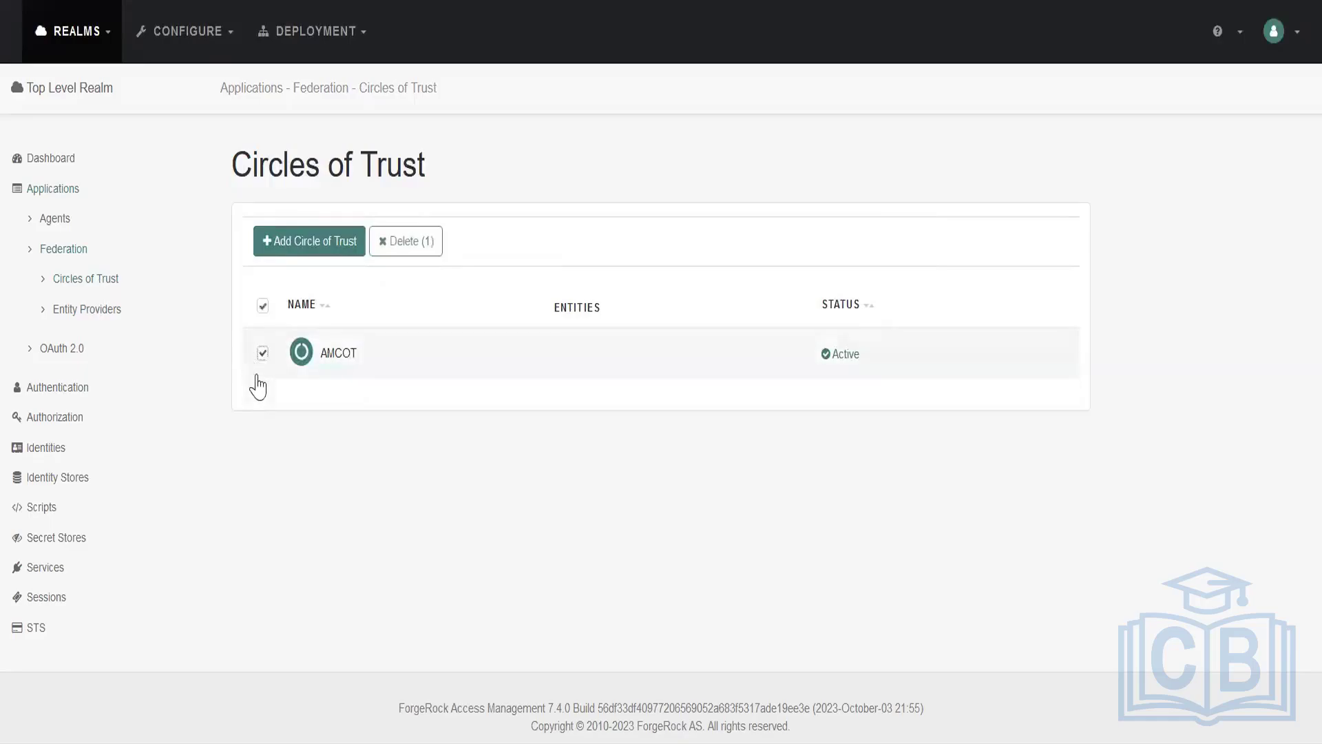
left_click(411, 253)
left_click(746, 208)
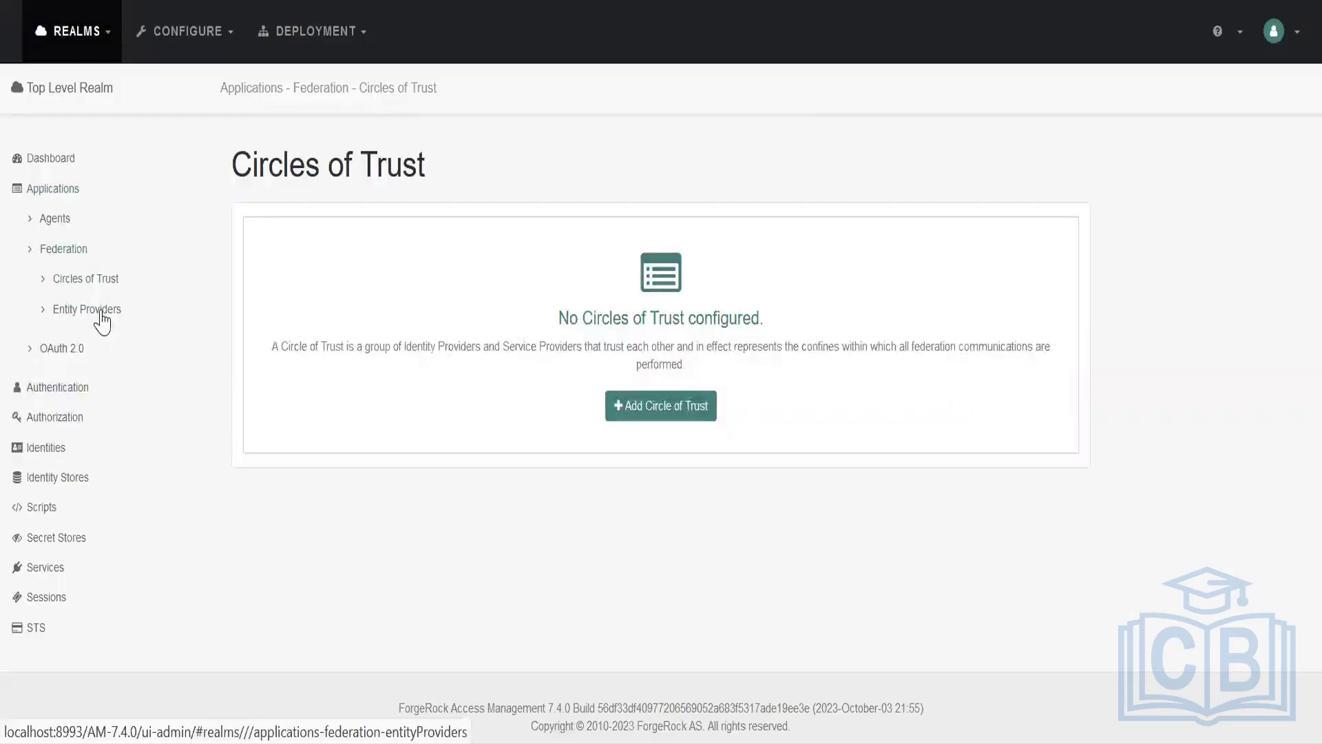
Create a hosted entity provider with entity ID google.com and service provider meta alias google, leaving the identity provider meta alias empty.
left_click(101, 321)
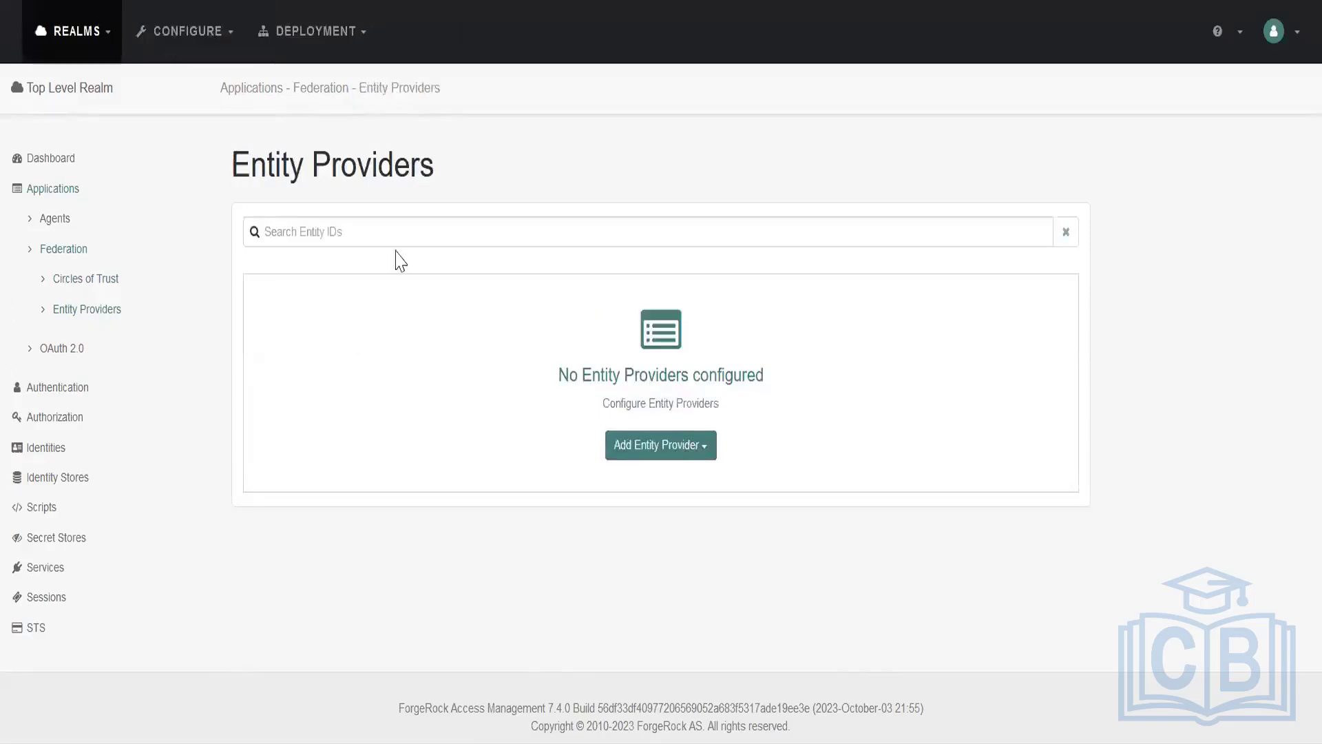
left_click(678, 444)
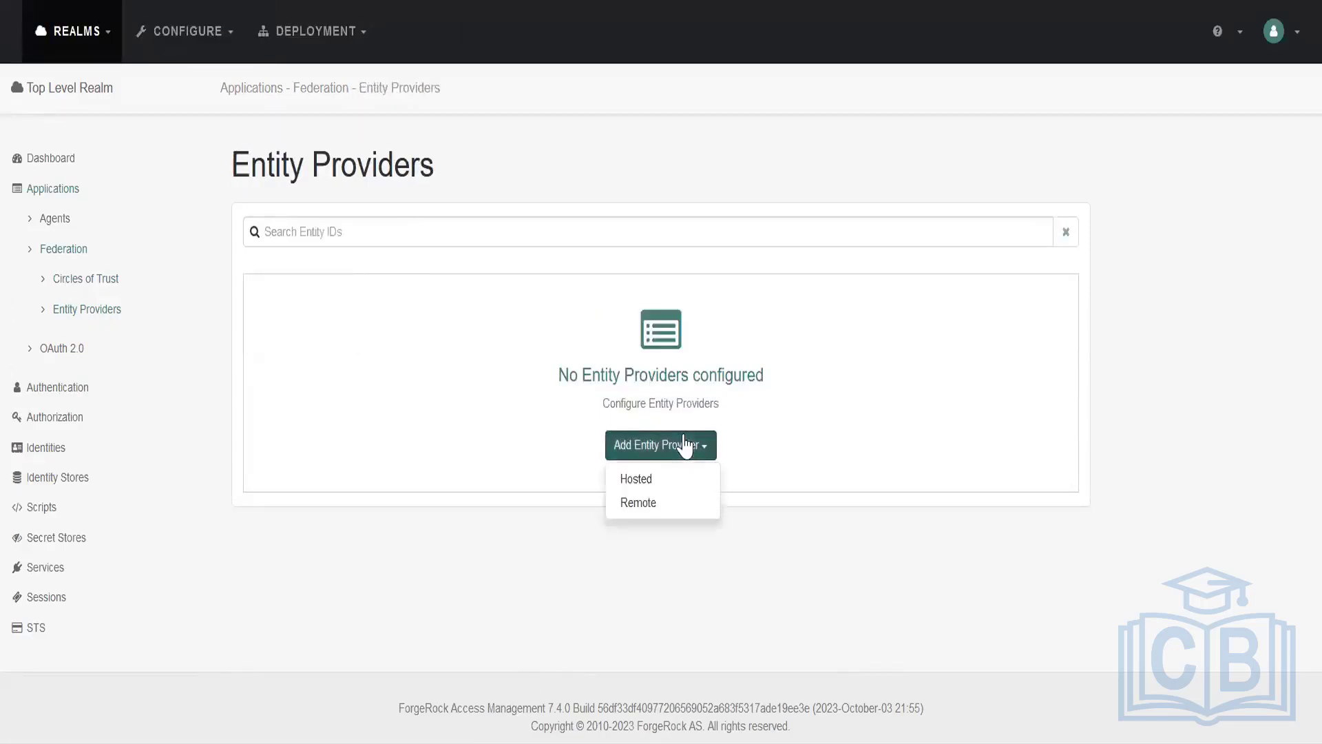
left_click(673, 477)
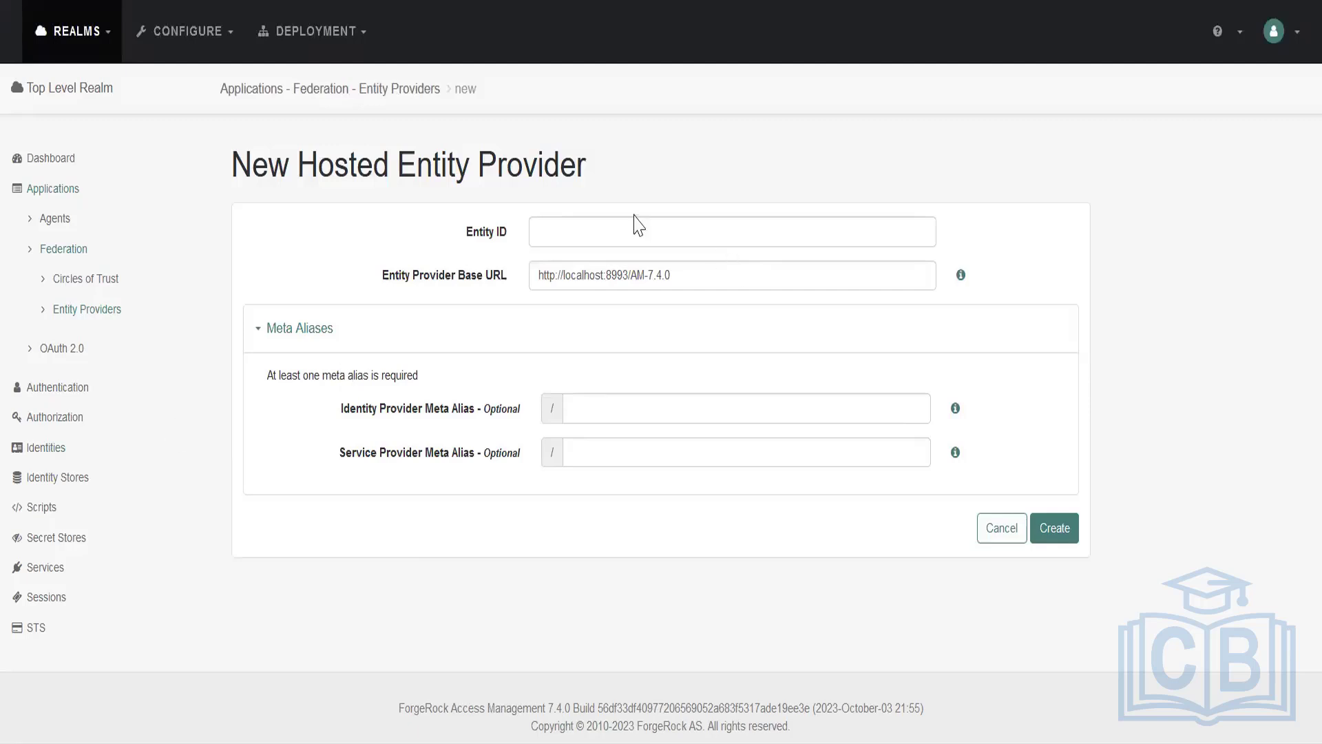
left_click(560, 233)
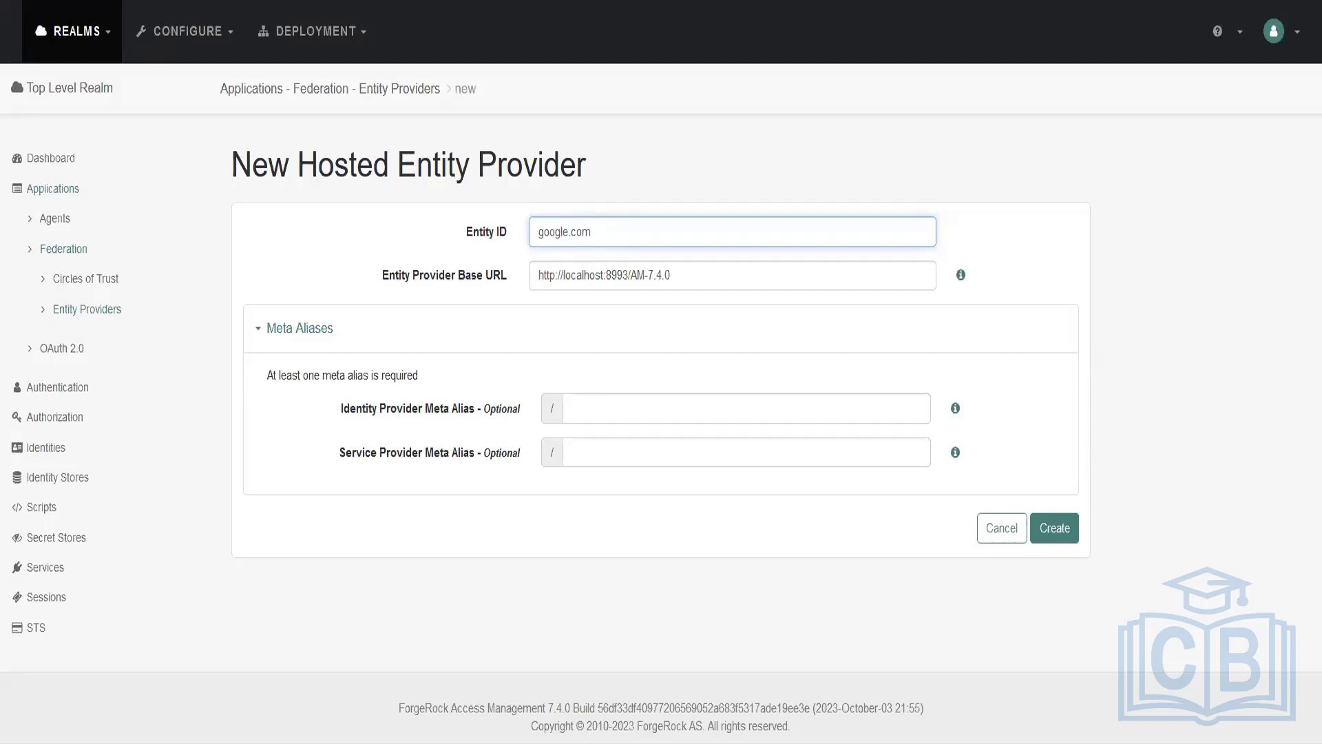
left_click(582, 445)
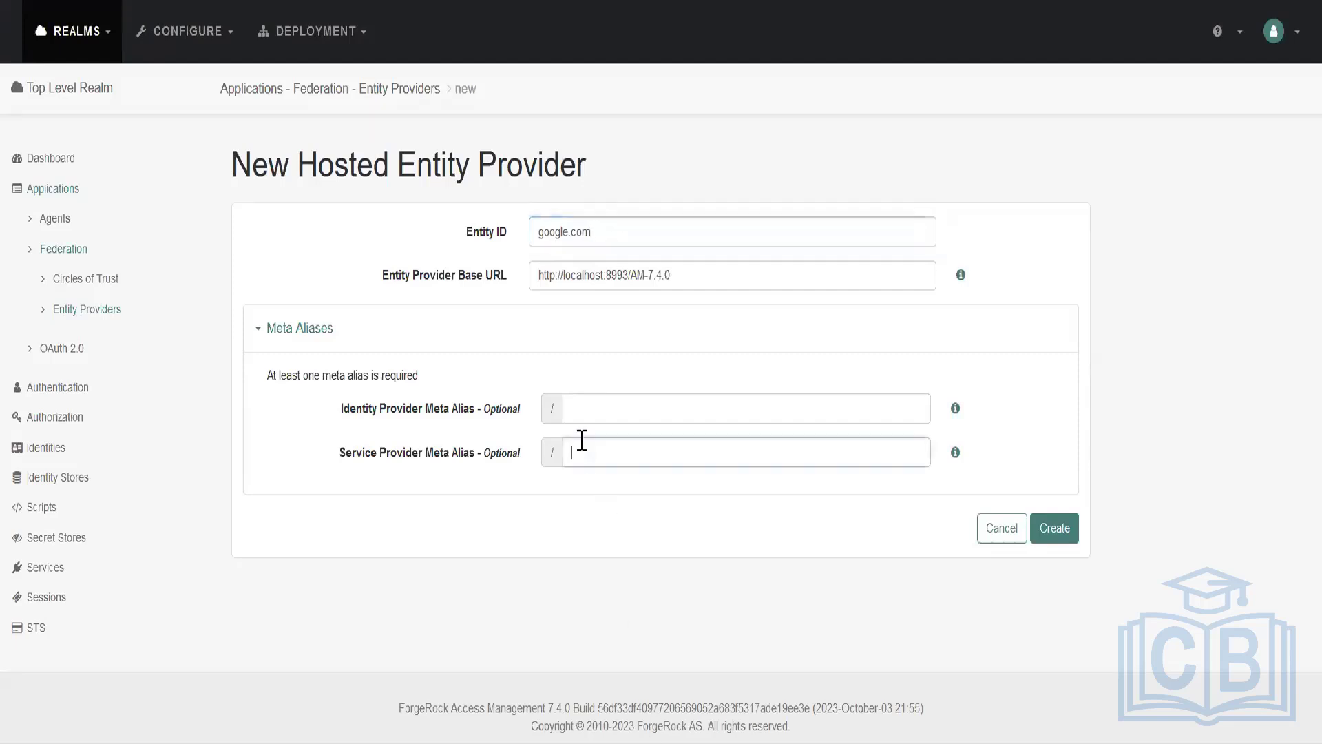
type("google")
left_click_drag(336, 454, 465, 465)
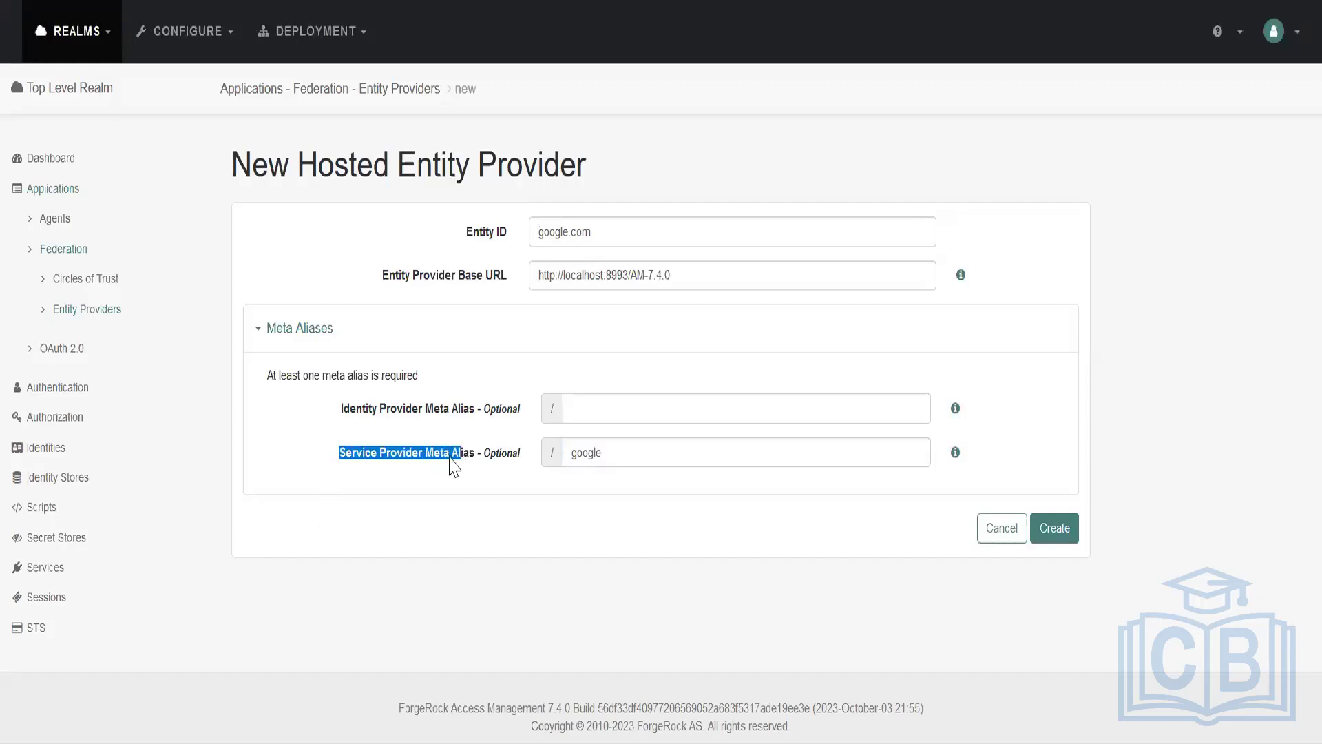
left_click_drag(341, 409, 465, 414)
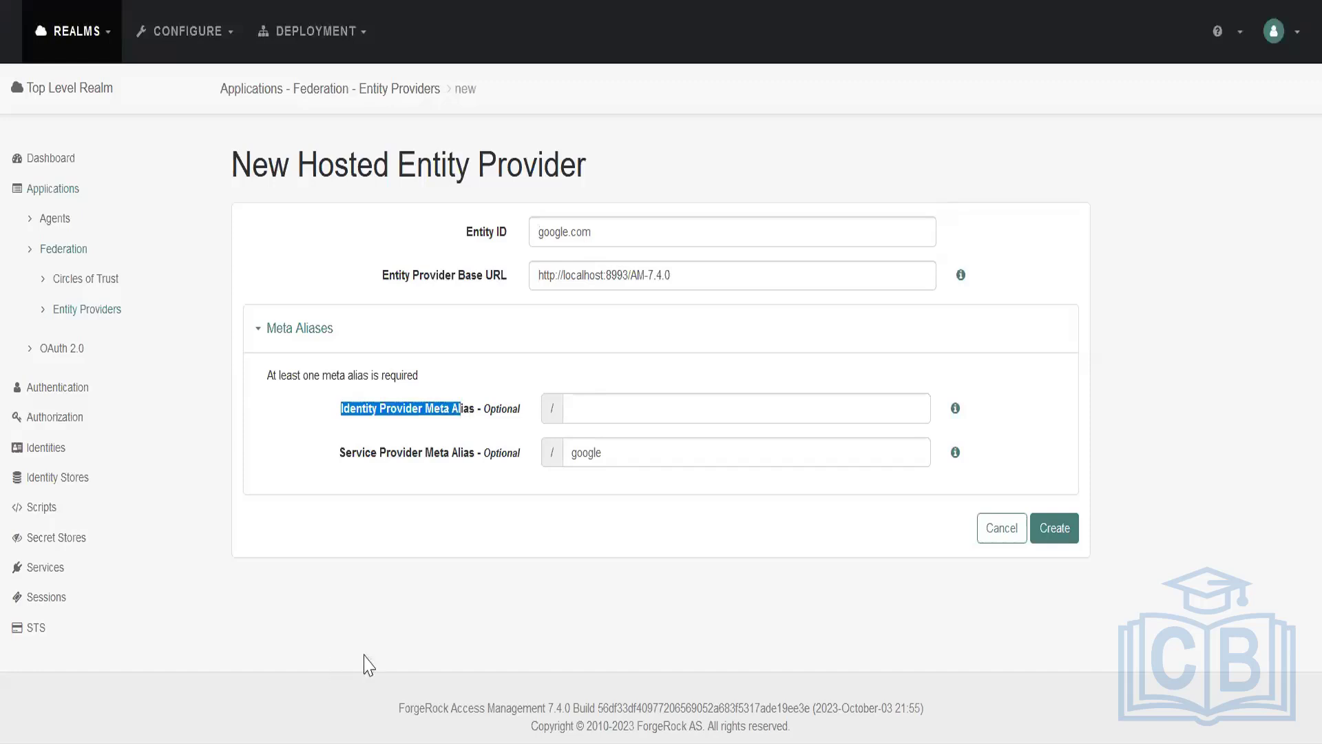
left_click(412, 576)
left_click(1041, 542)
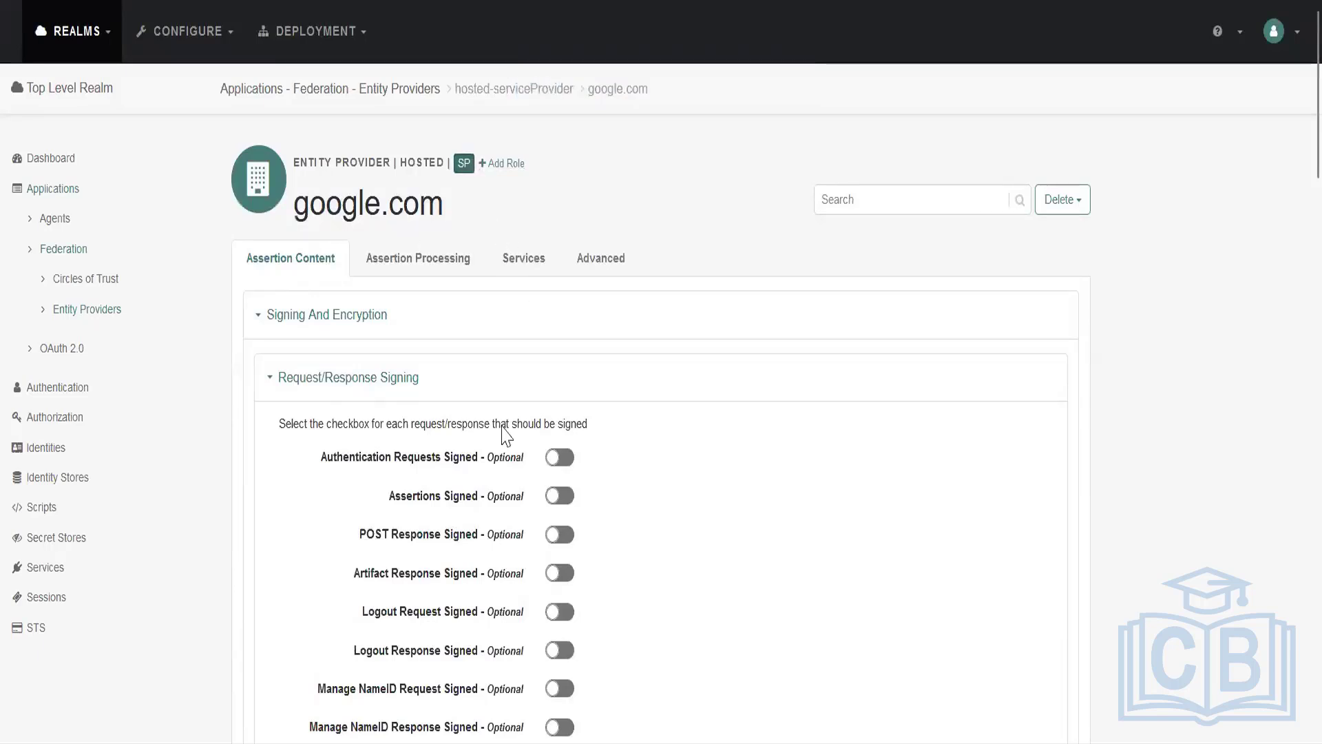
Examine google.com's service provider role and its assertion content settings, including signing, encryption, NameID format and authentication context.
scroll(416, 419, "down", 7)
scroll(406, 417, "down", 7)
scroll(407, 414, "up", 14)
scroll(650, 422, "down", 5)
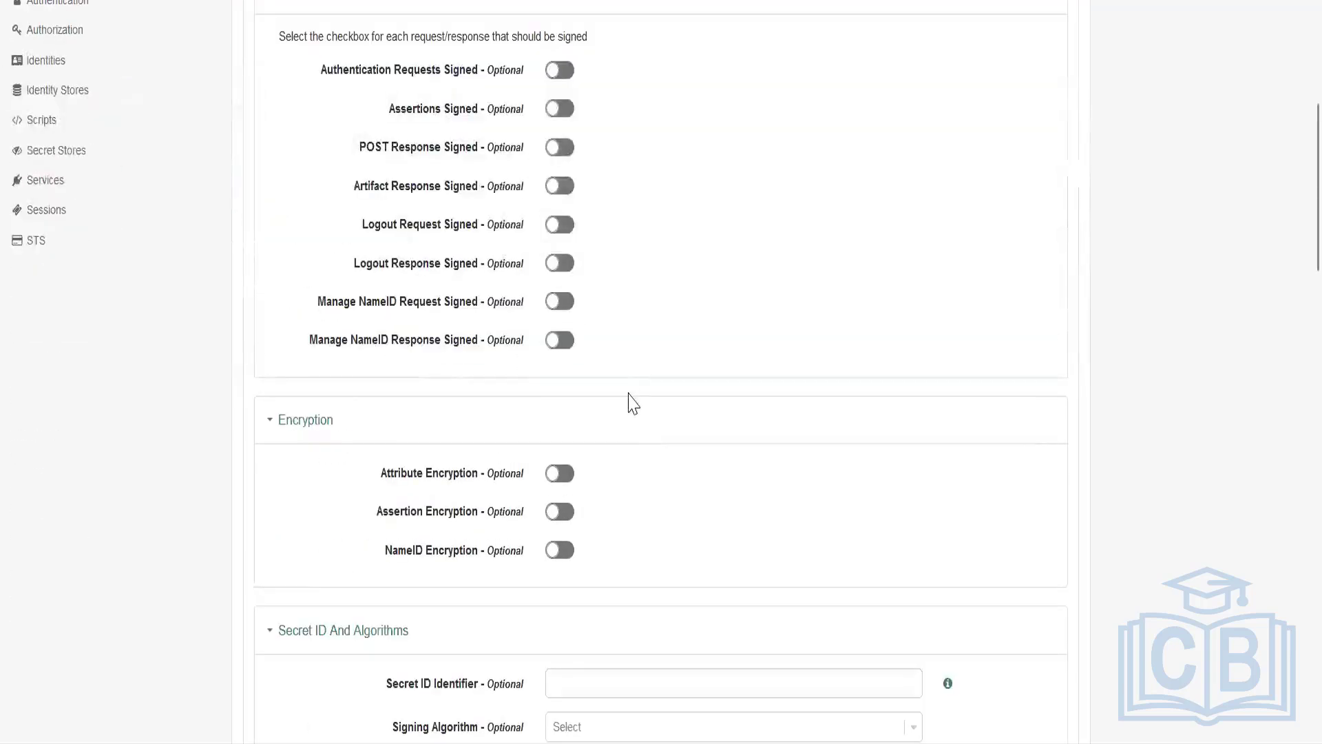
scroll(637, 419, "up", 5)
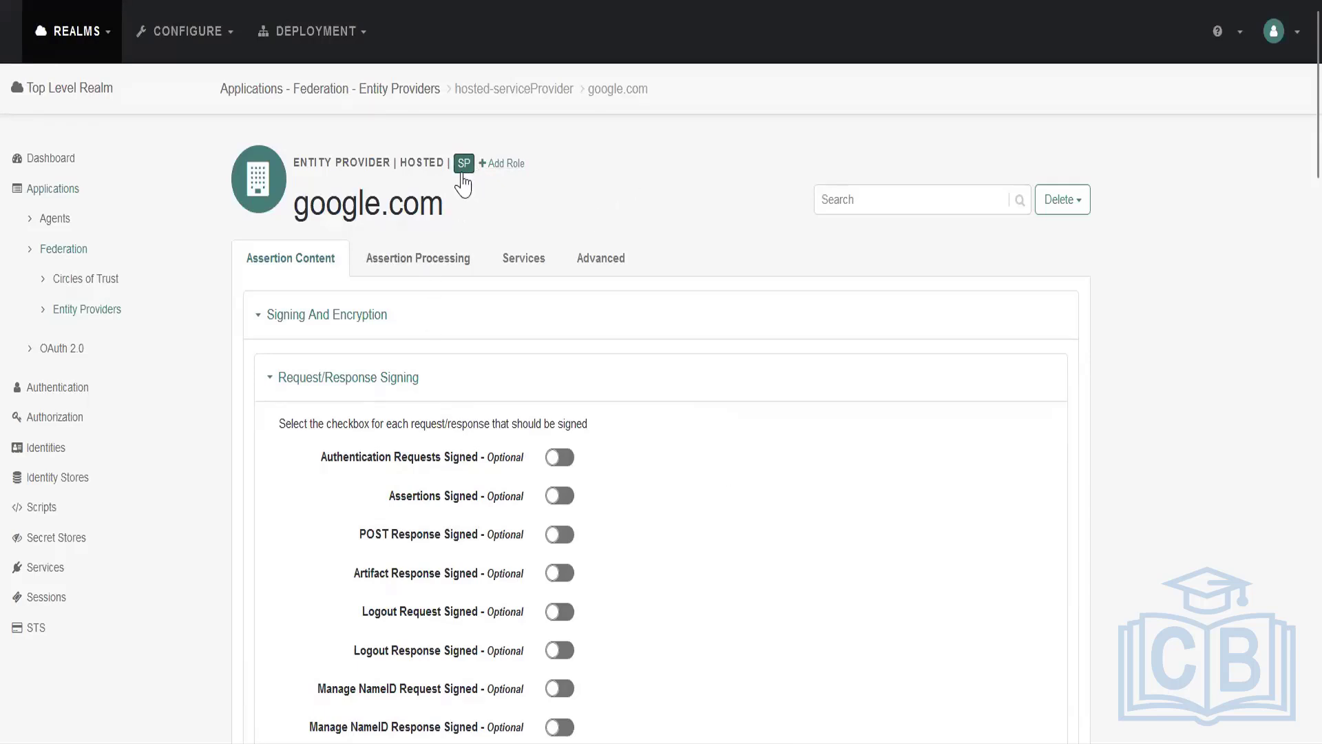
left_click_drag(444, 205, 297, 215)
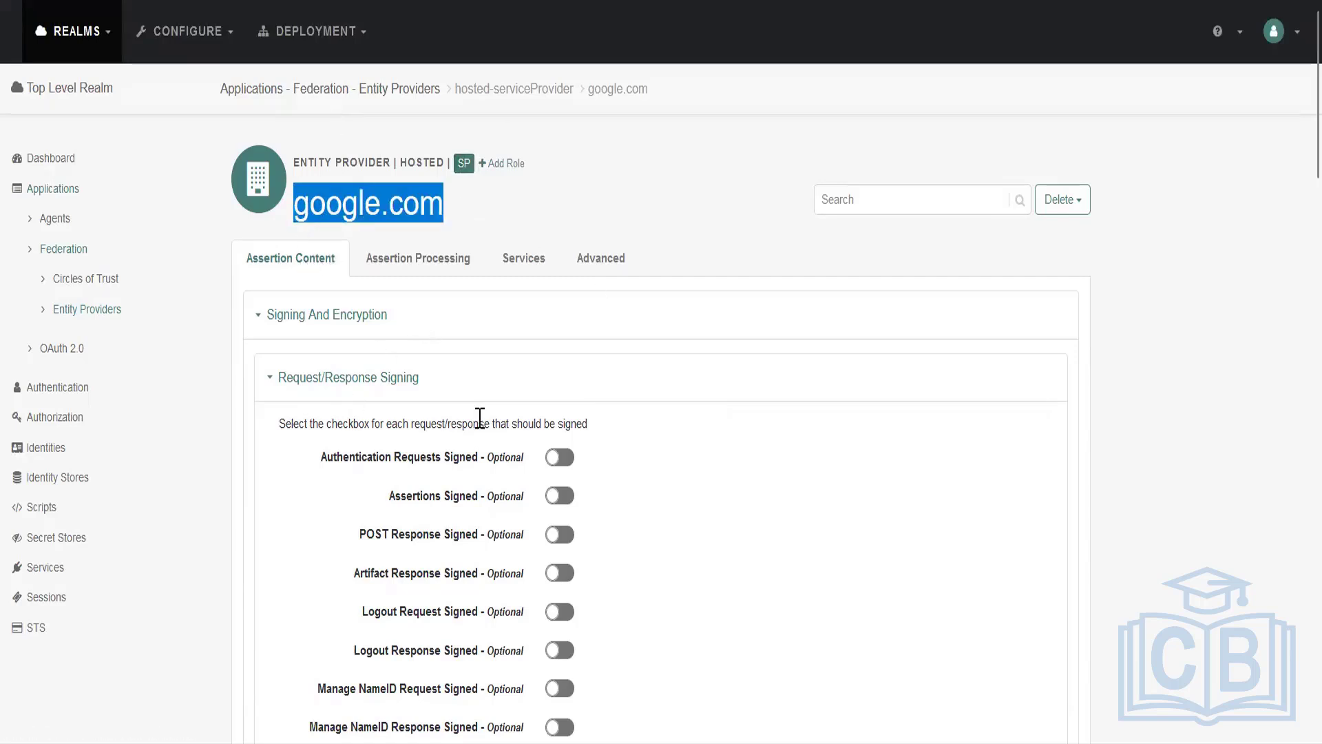
scroll(406, 398, "down", 7)
scroll(403, 405, "down", 15)
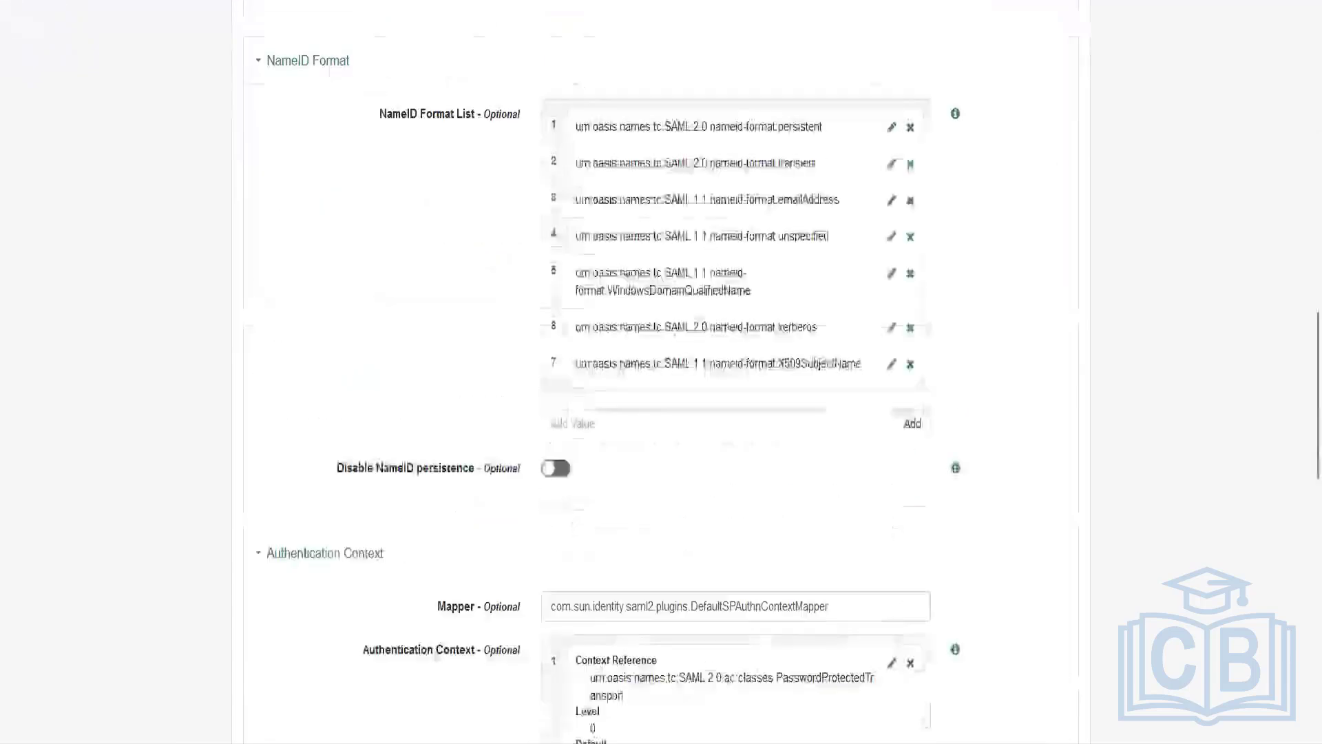
scroll(355, 429, "up", 20)
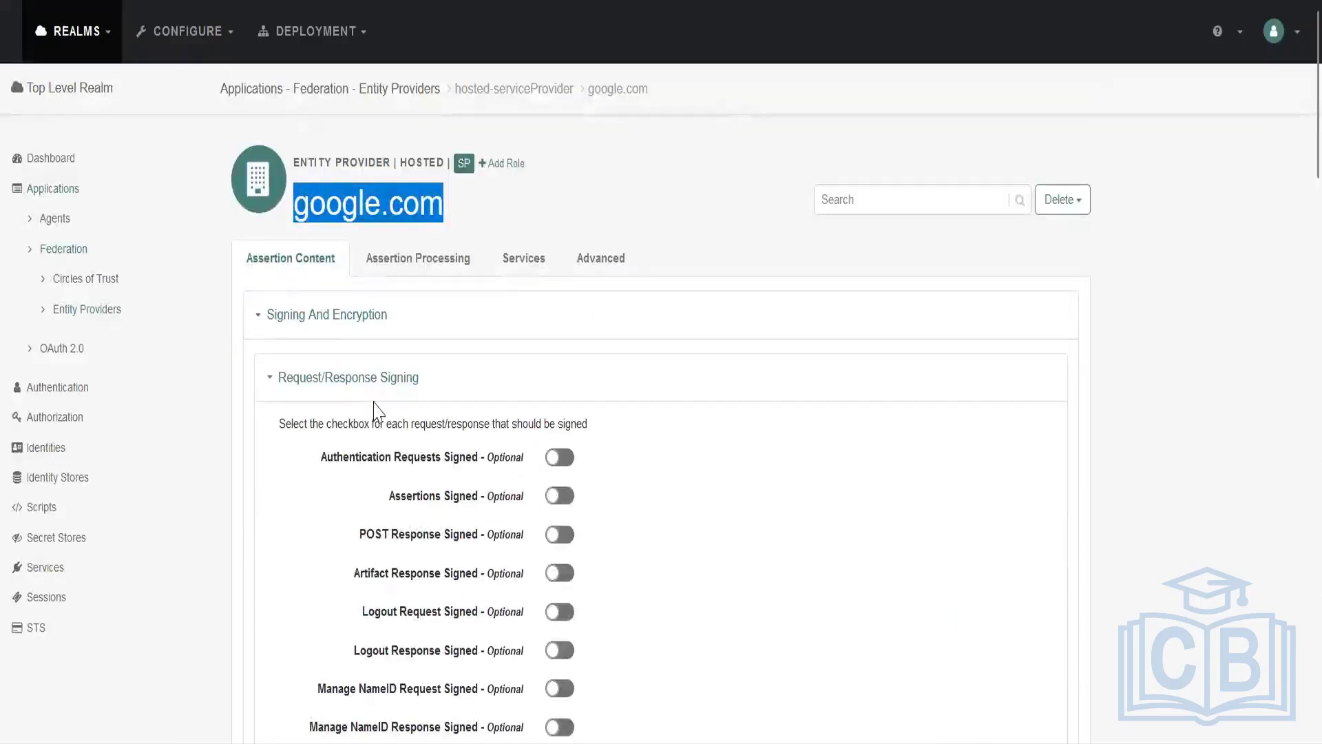
Review google.com's role and location in the list of entity providers.
left_click(105, 314)
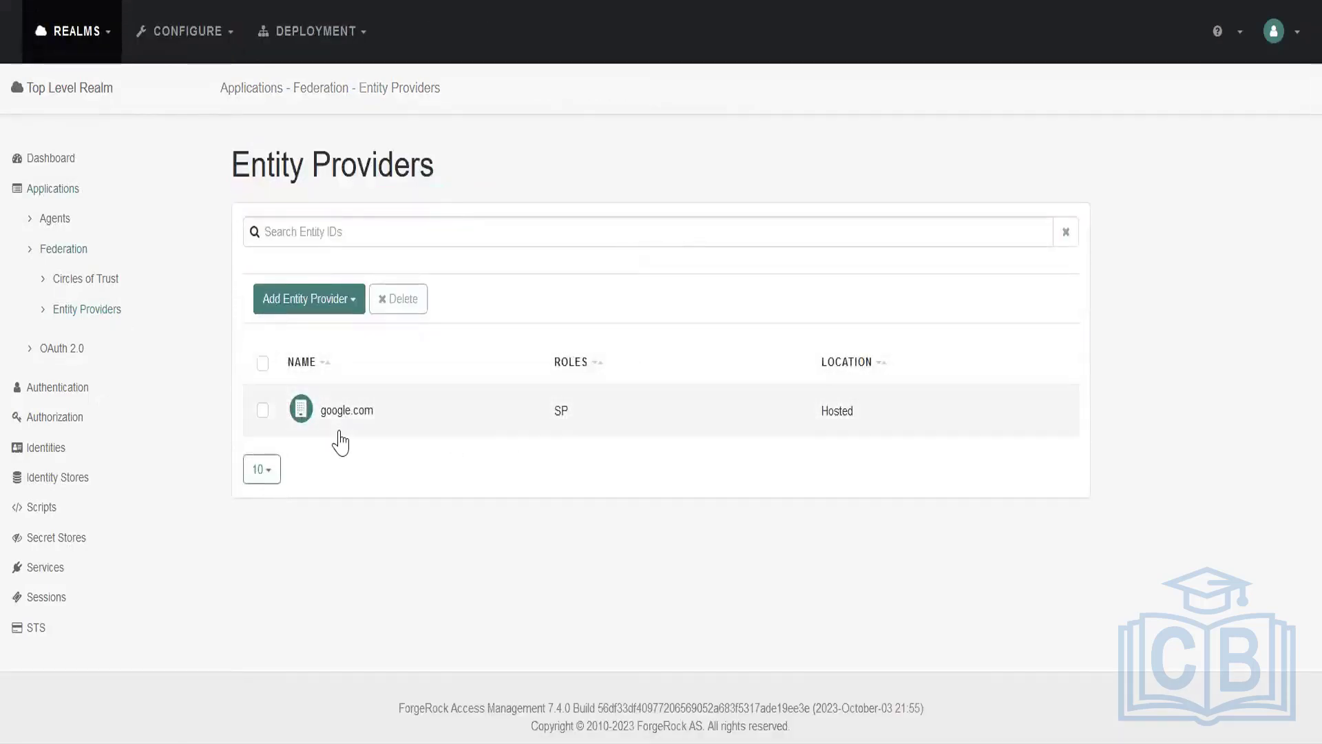
left_click_drag(869, 407, 778, 408)
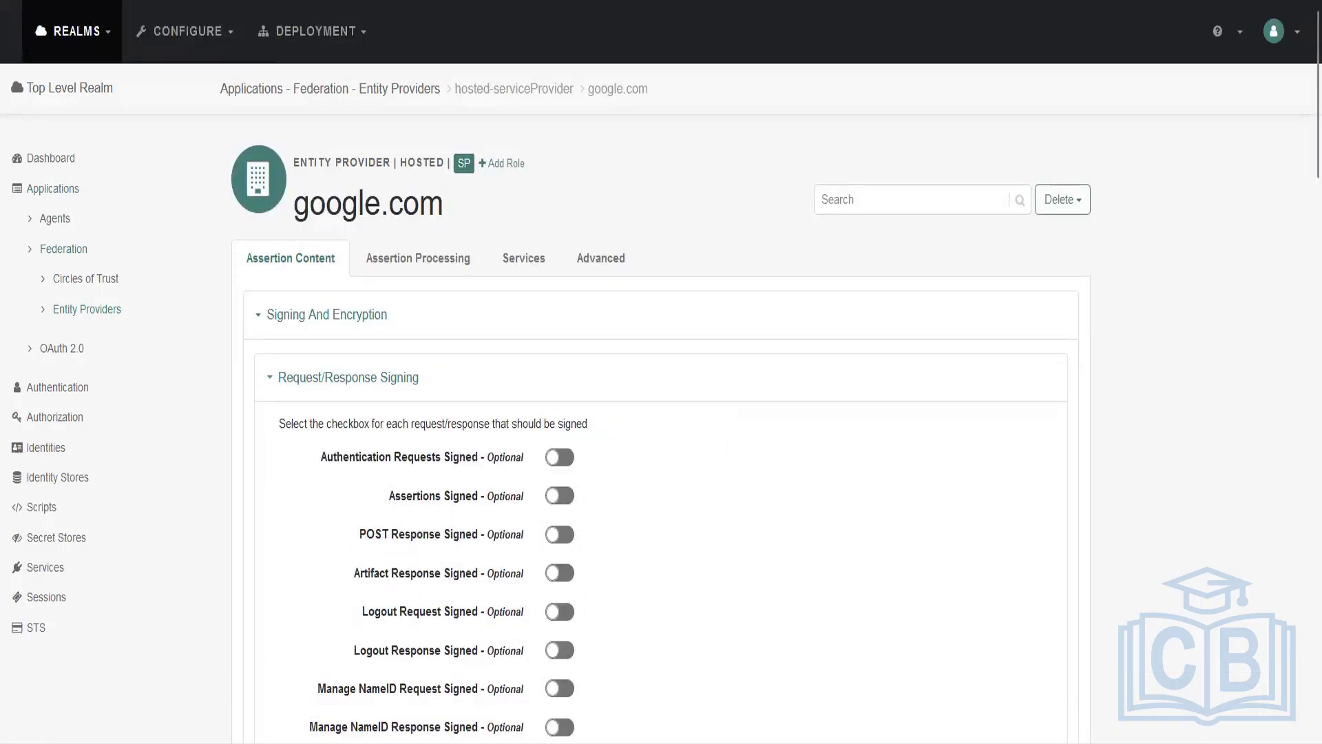
left_click(16, 1)
Create a hosted entity provider with entity ID forgerock and identity provider meta alias idp, leaving the service provider meta alias empty.
left_click(332, 314)
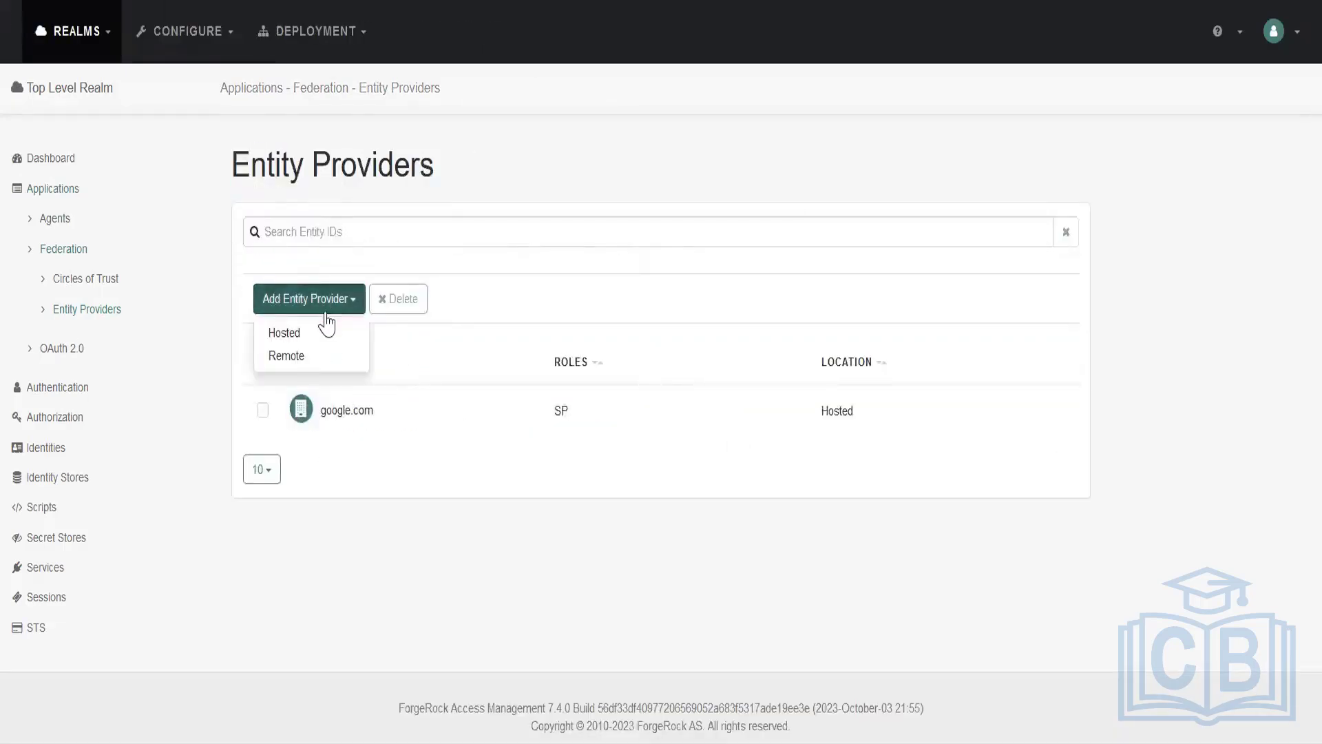
left_click(330, 339)
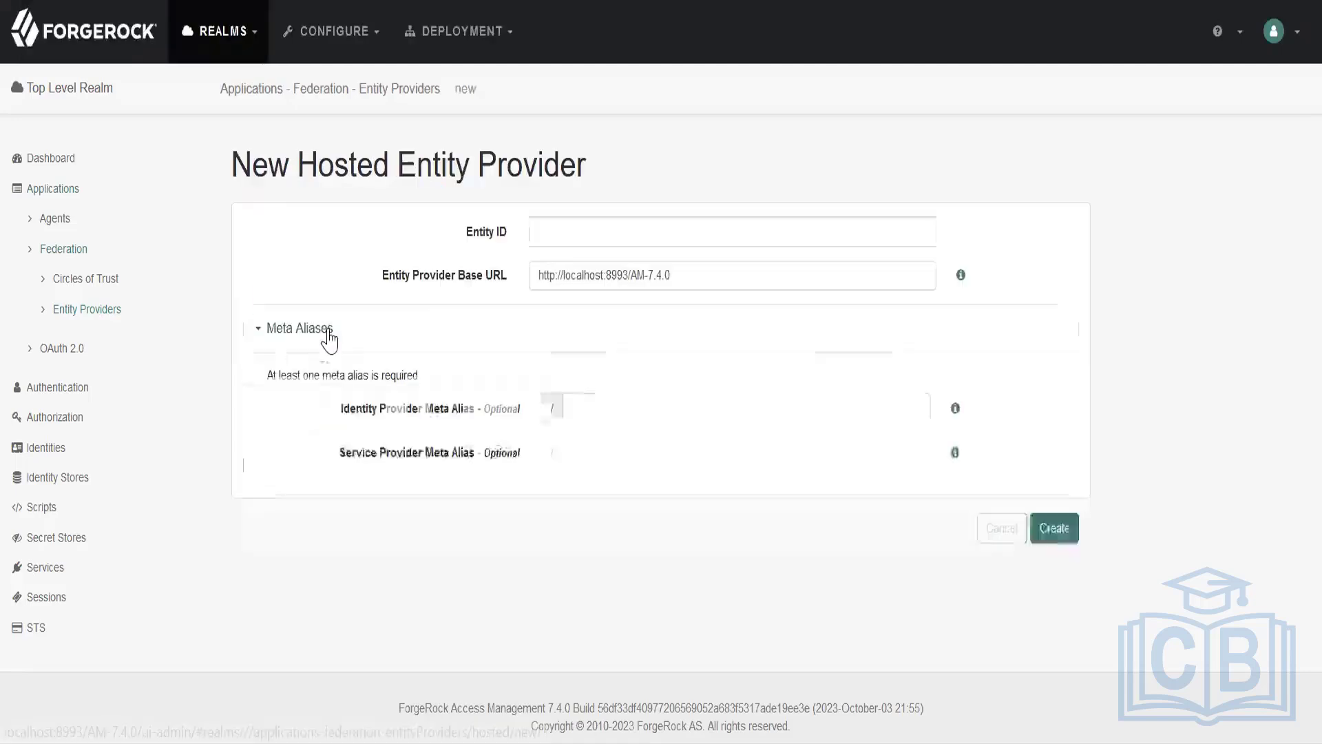
left_click(575, 238)
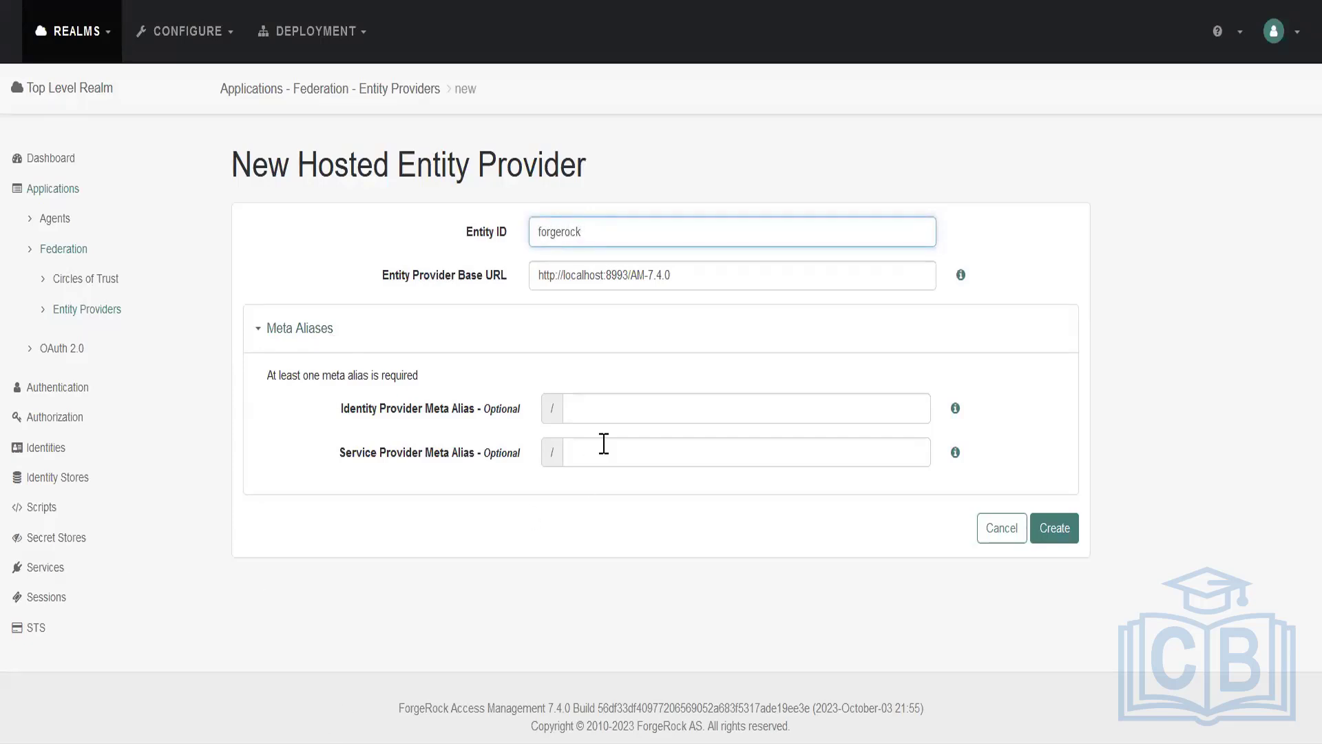
left_click(588, 414)
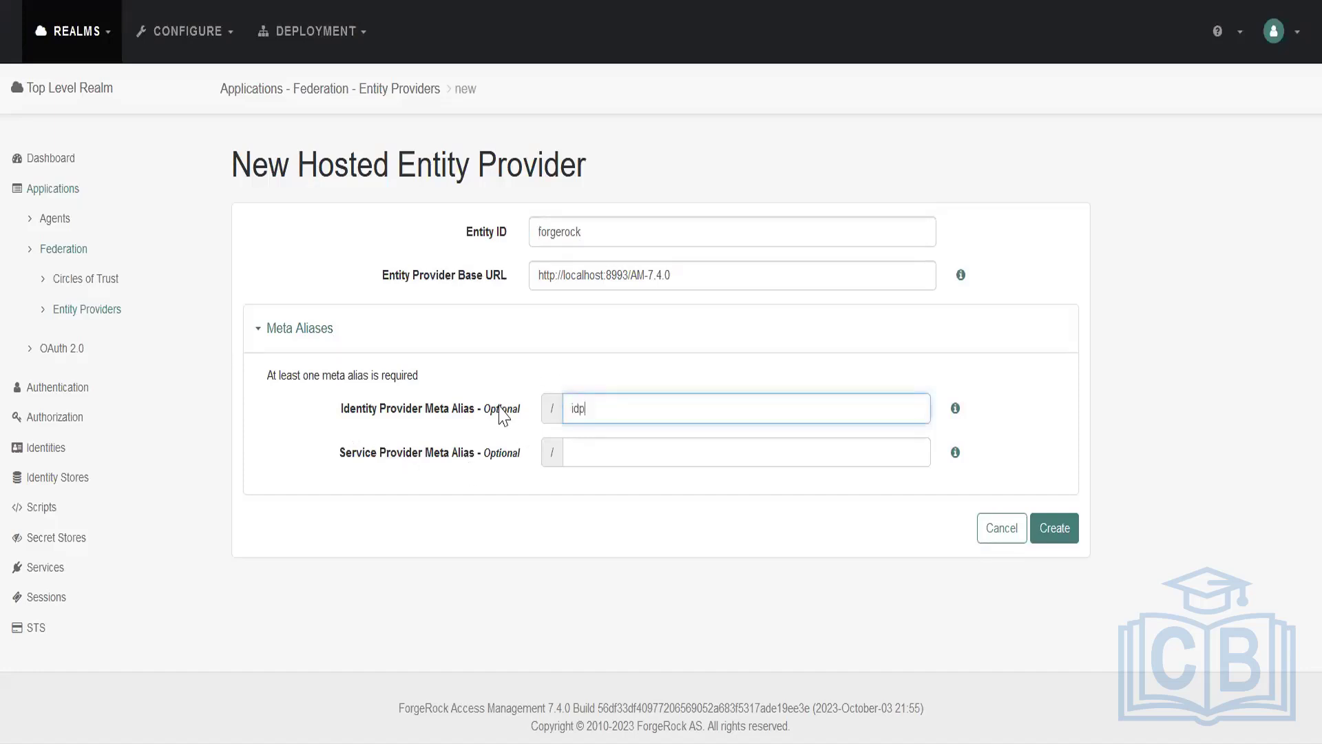
left_click_drag(603, 407, 566, 407)
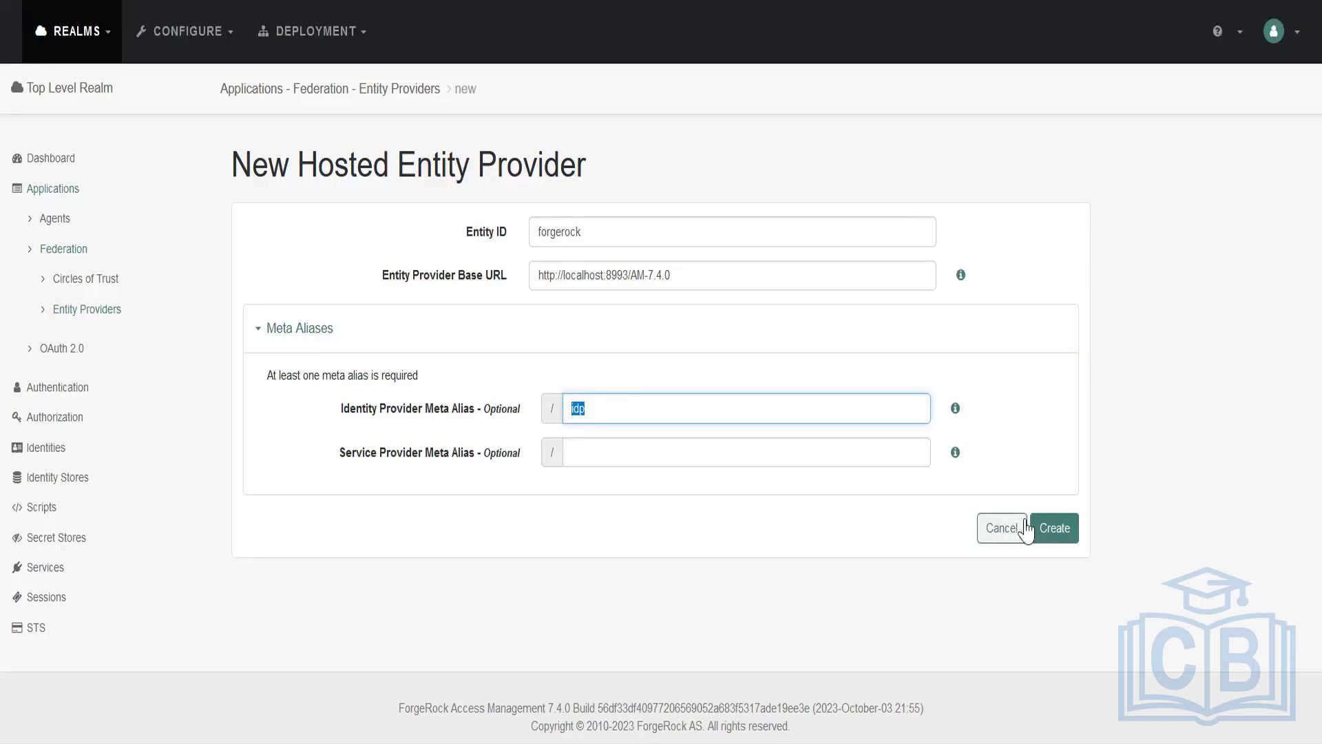
left_click(1052, 531)
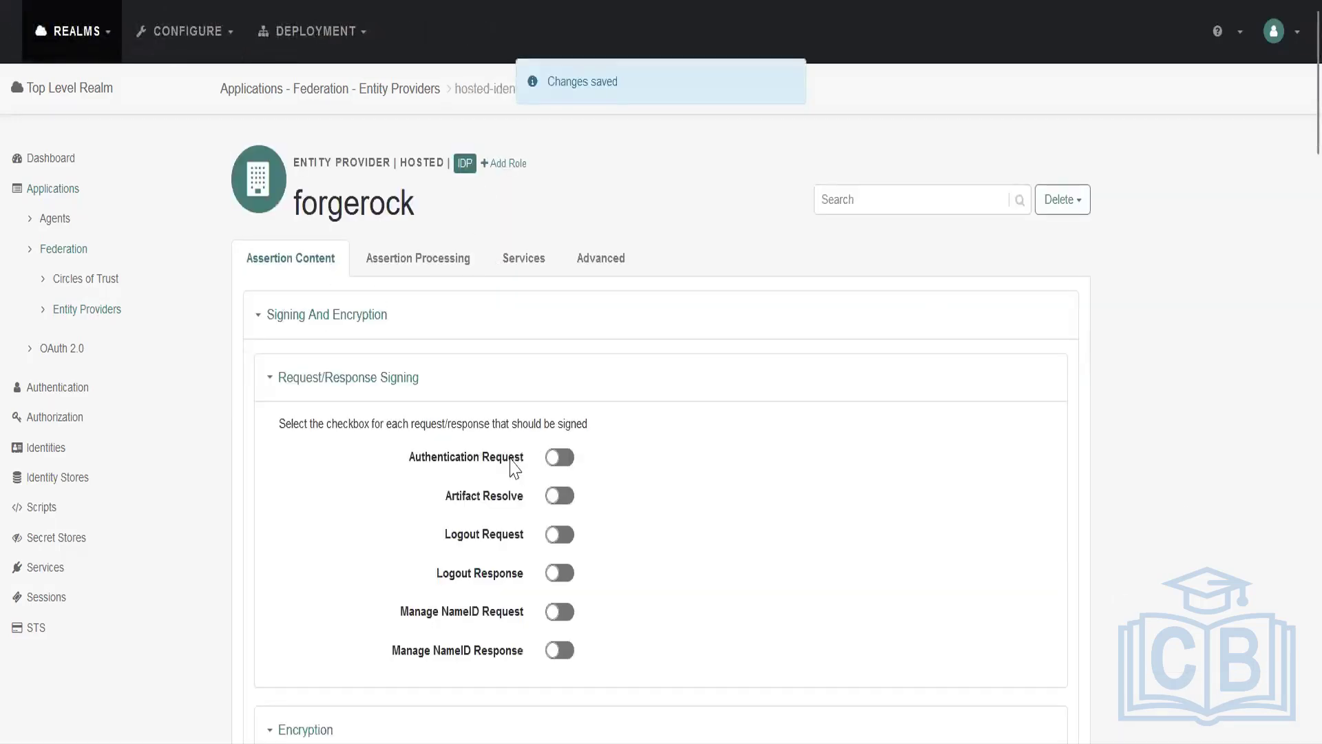
Examine forgerock's assertion content settings and check its role in the list of entity providers.
scroll(423, 458, "down", 8)
scroll(420, 458, "up", 10)
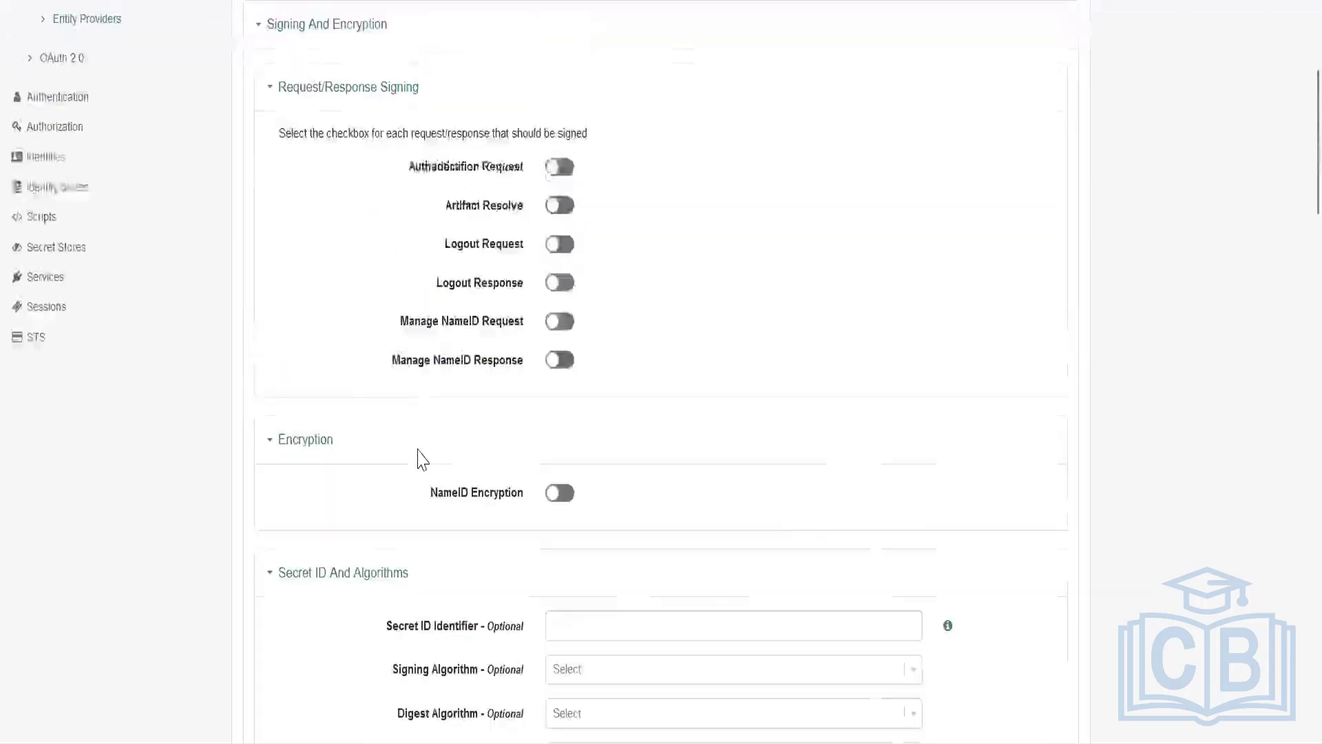
scroll(403, 439, "down", 10)
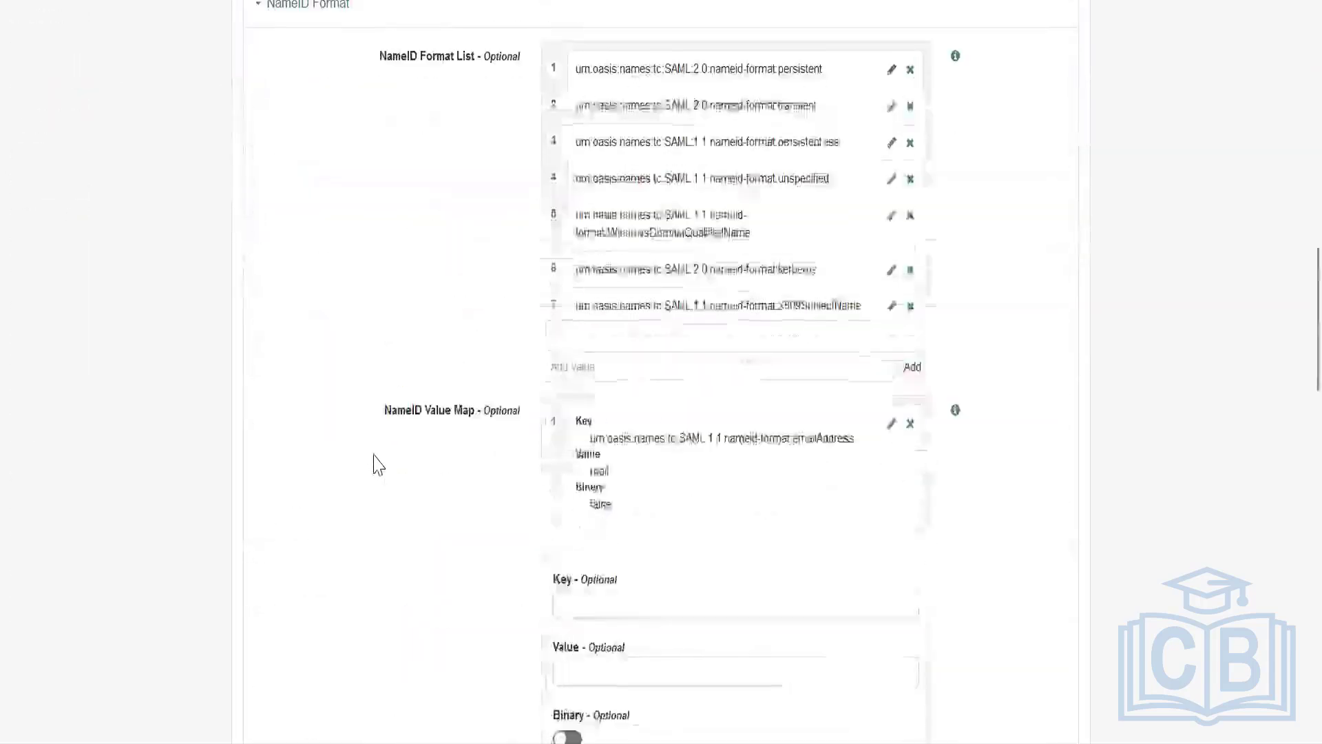
scroll(375, 464, "up", 12)
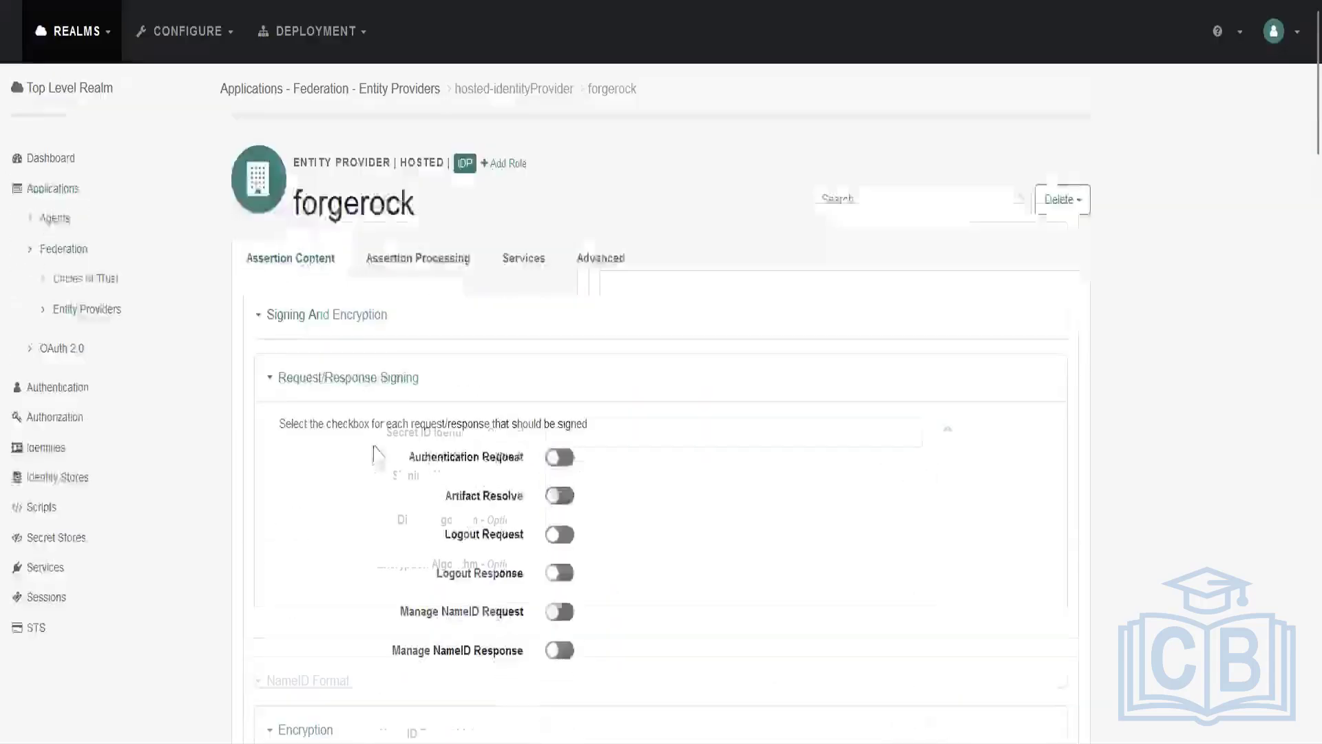
left_click(88, 310)
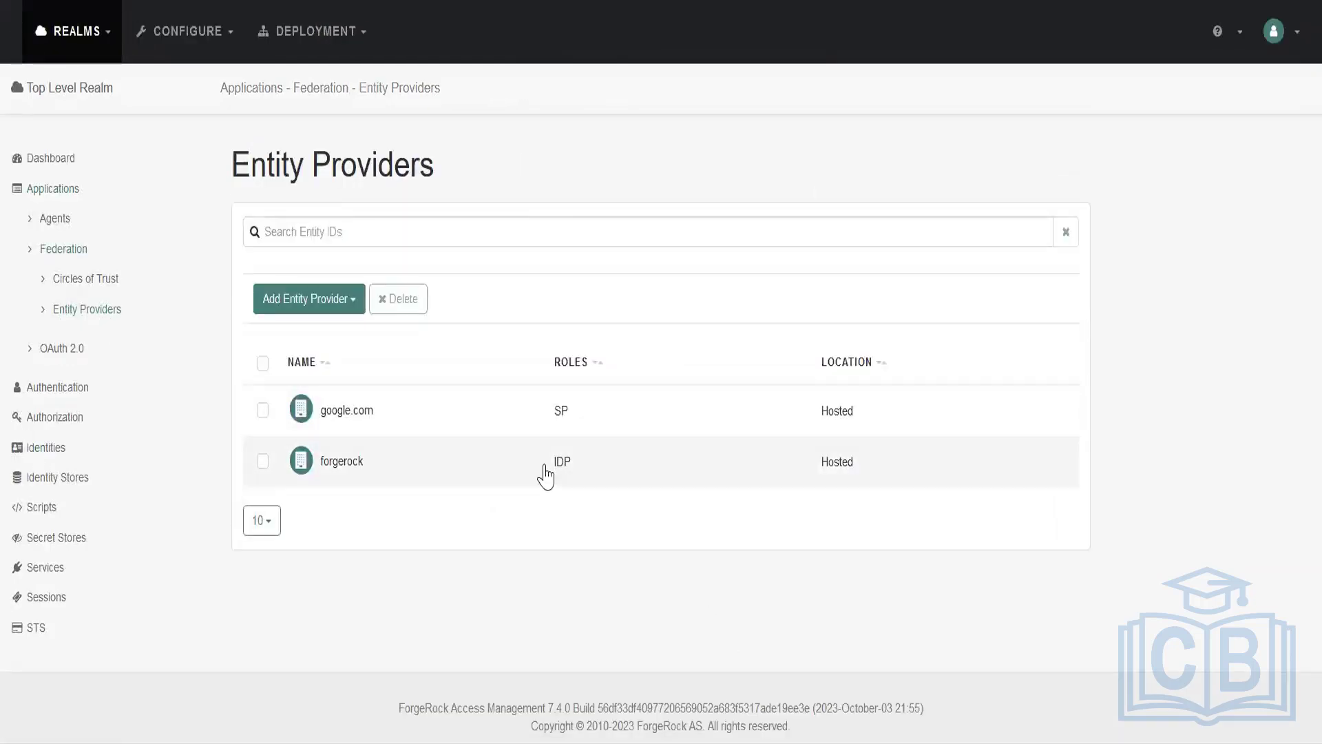
left_click(578, 463)
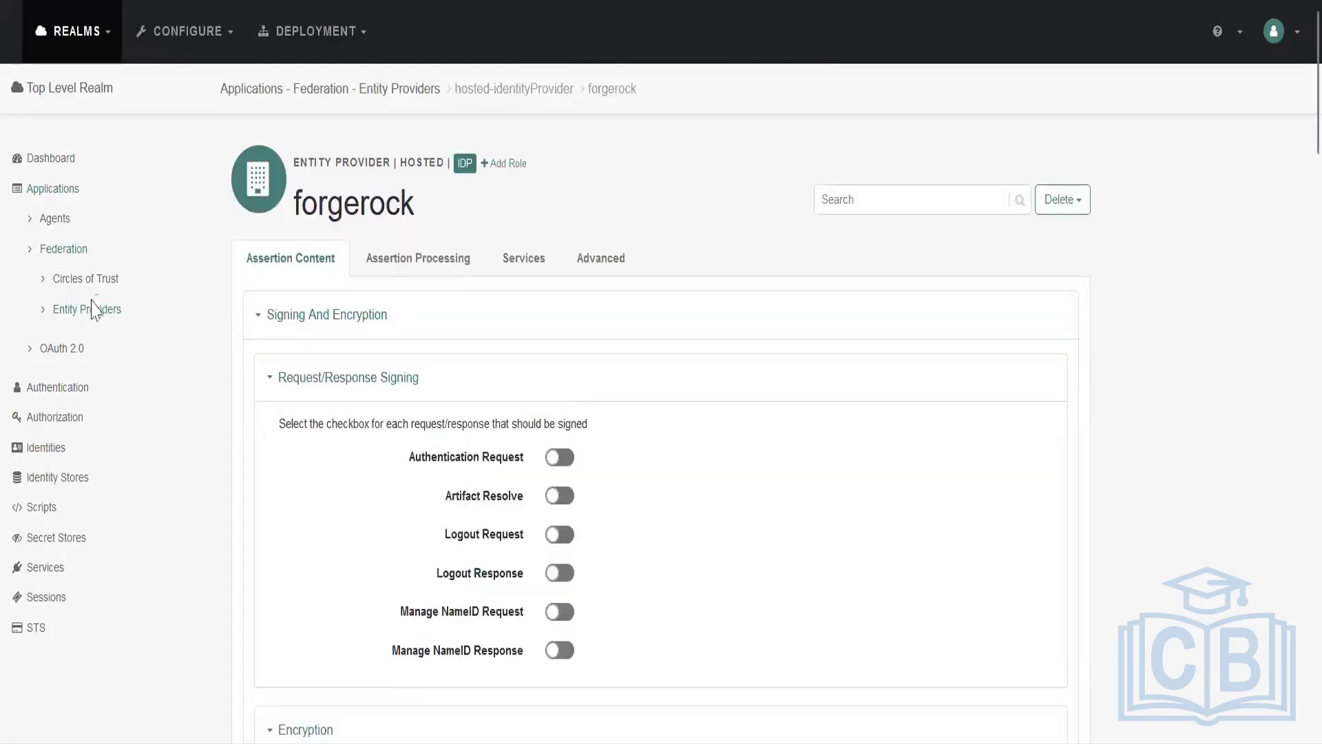
left_click(87, 315)
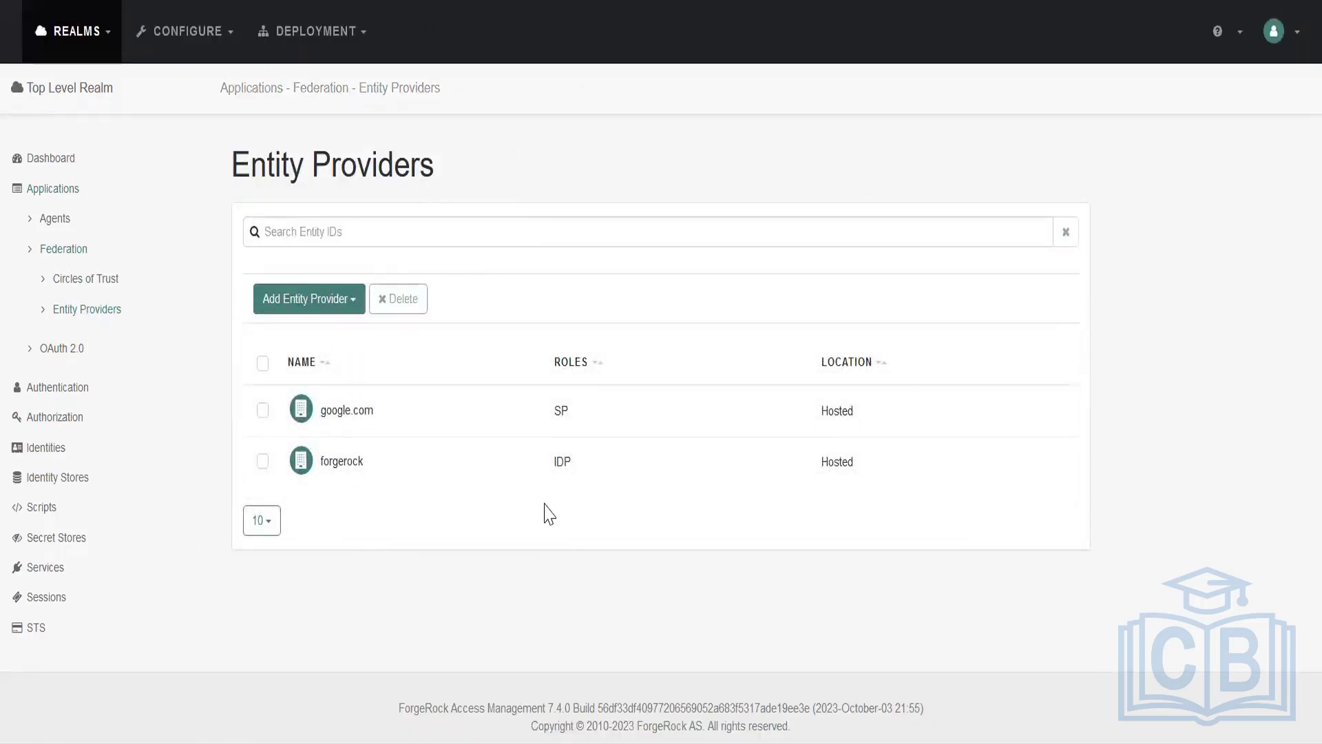
Check the meta alias in the service settings of the forgerock entity provider.
left_click(342, 468)
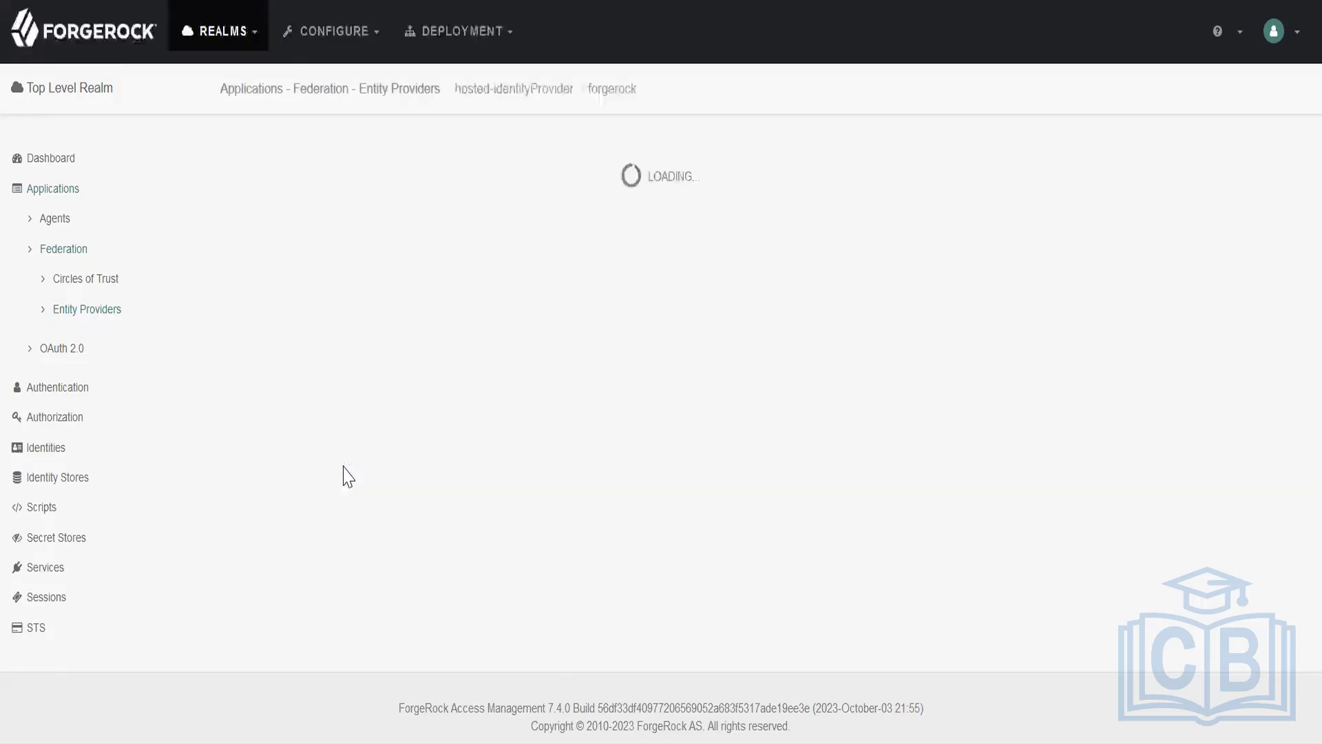
left_click(533, 266)
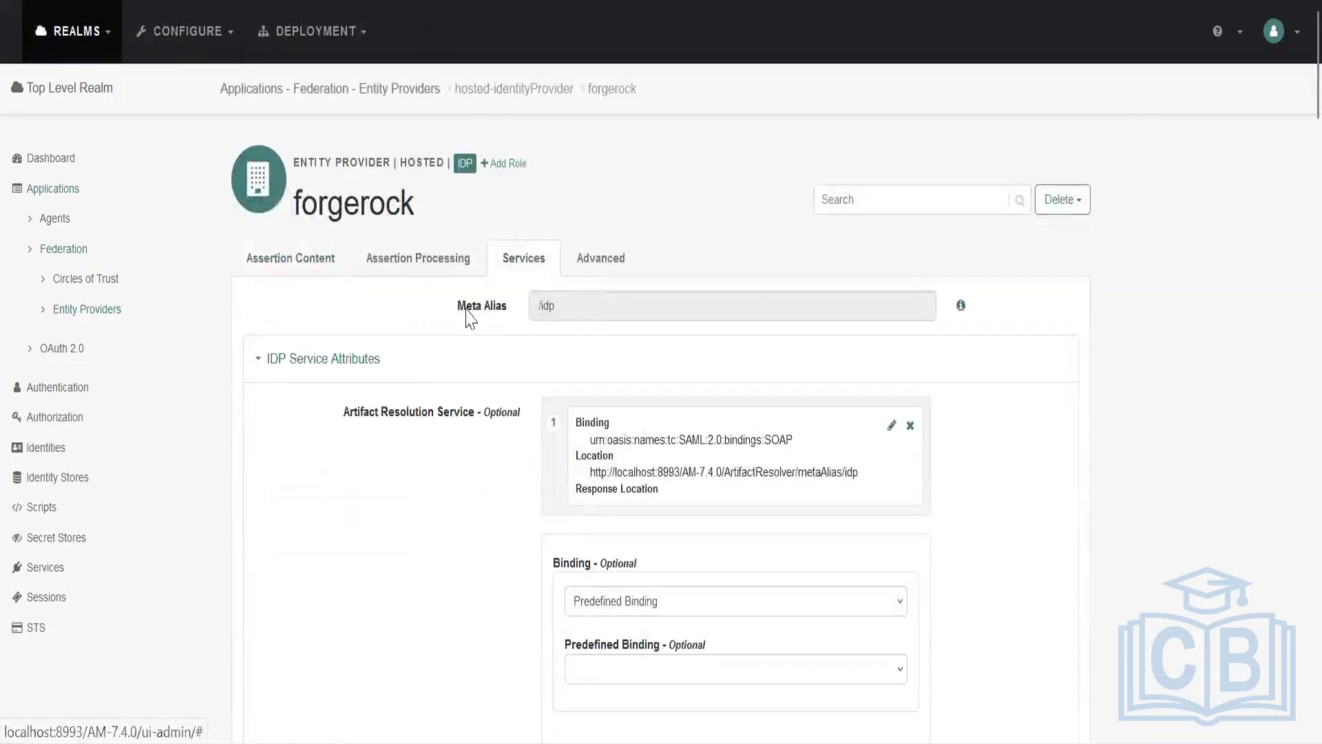
left_click_drag(556, 304, 493, 309)
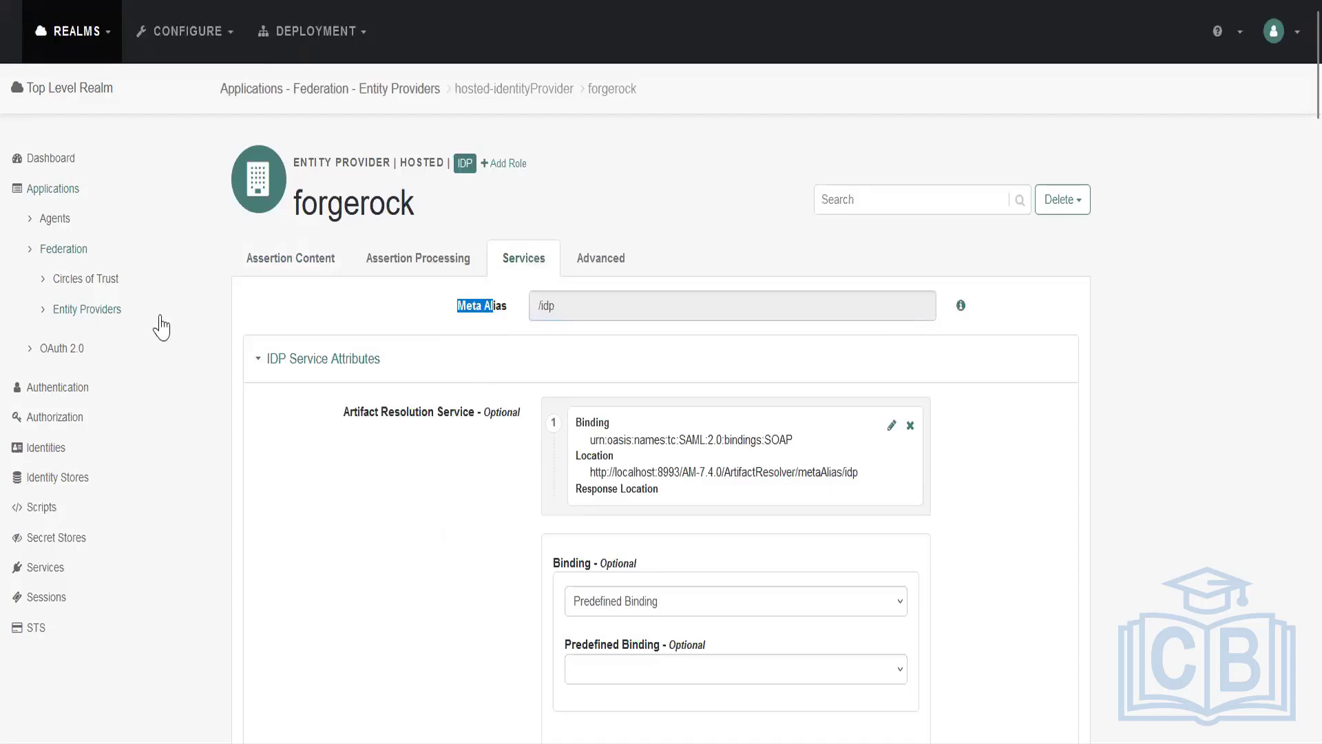
Create a circle of trust named AMCOT in the Top Level Realm.
left_click(88, 287)
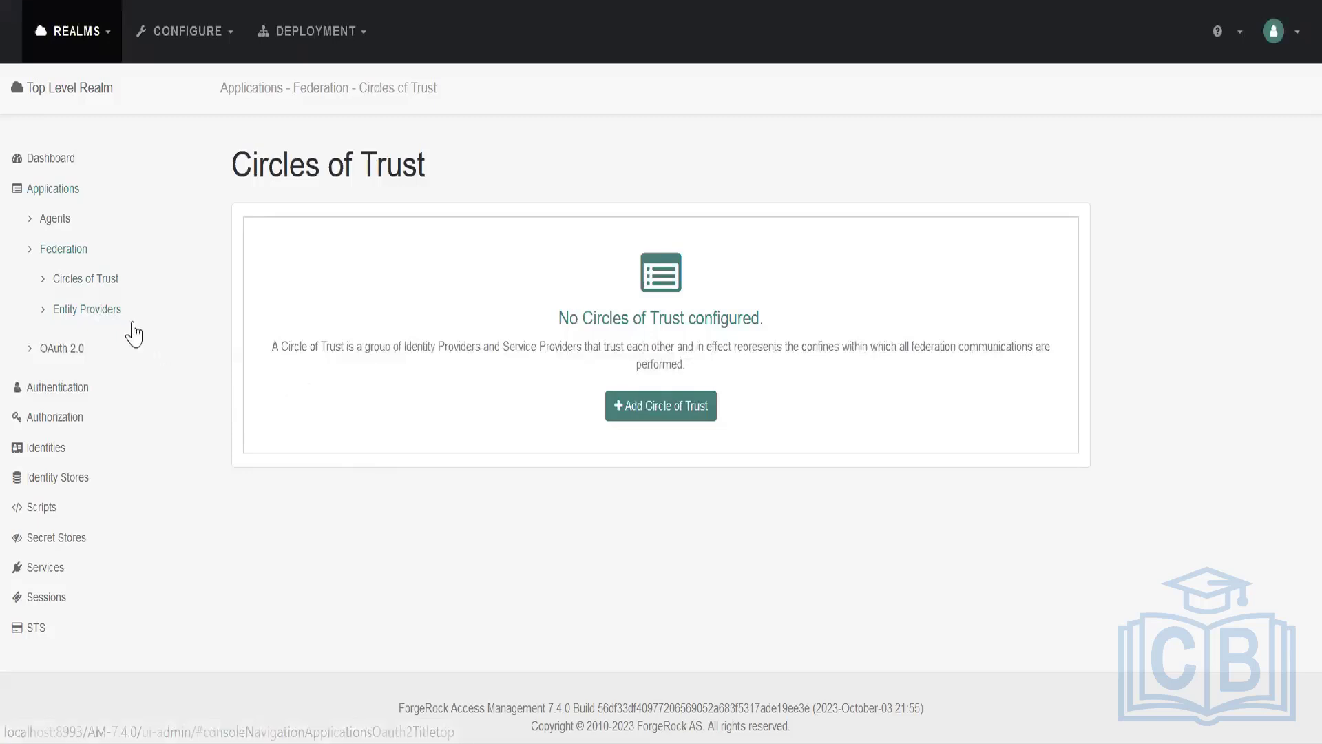
left_click(110, 312)
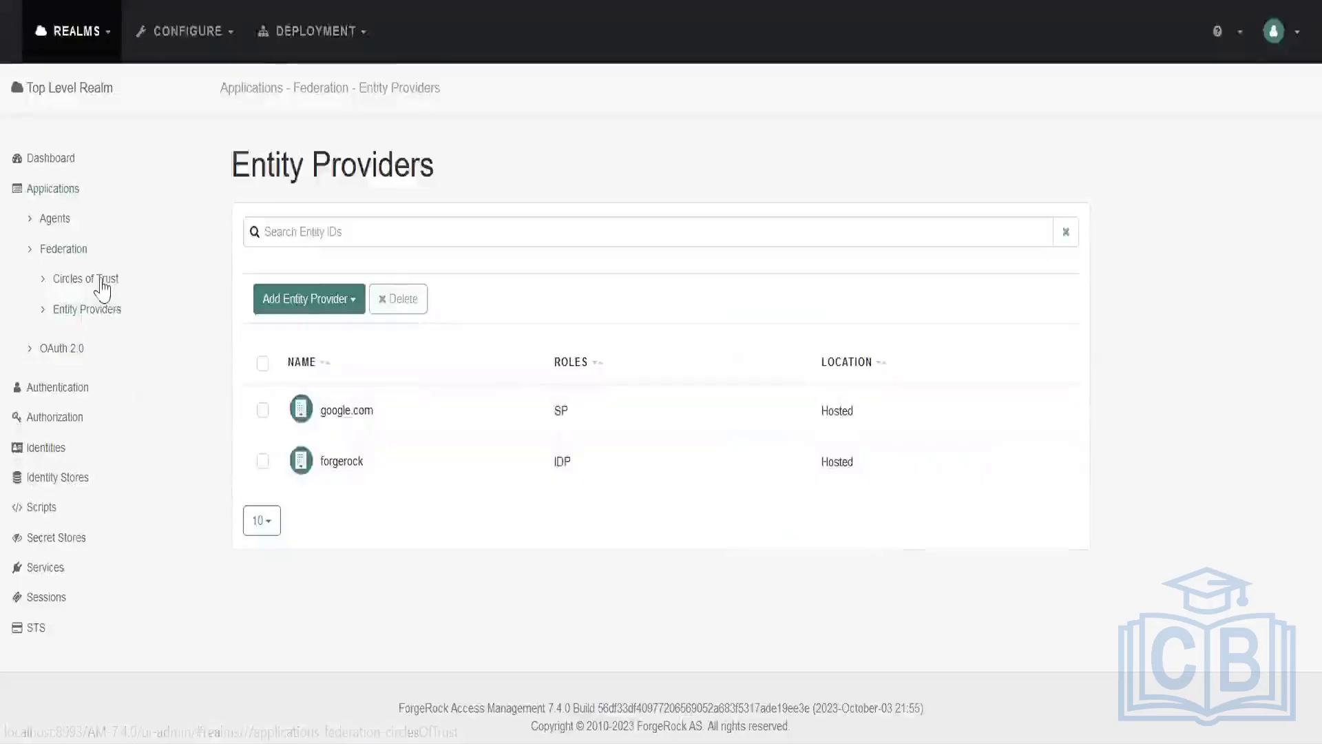
left_click(102, 288)
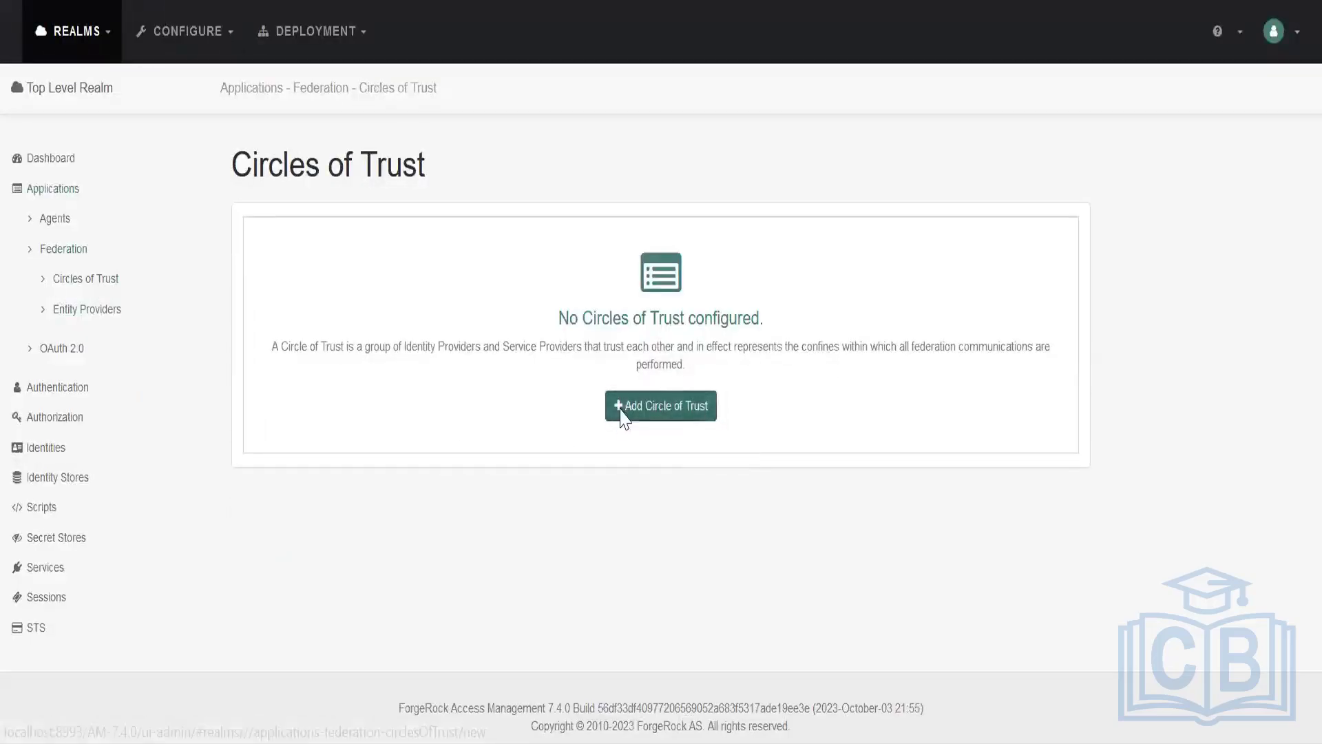
left_click(624, 409)
left_click(579, 231)
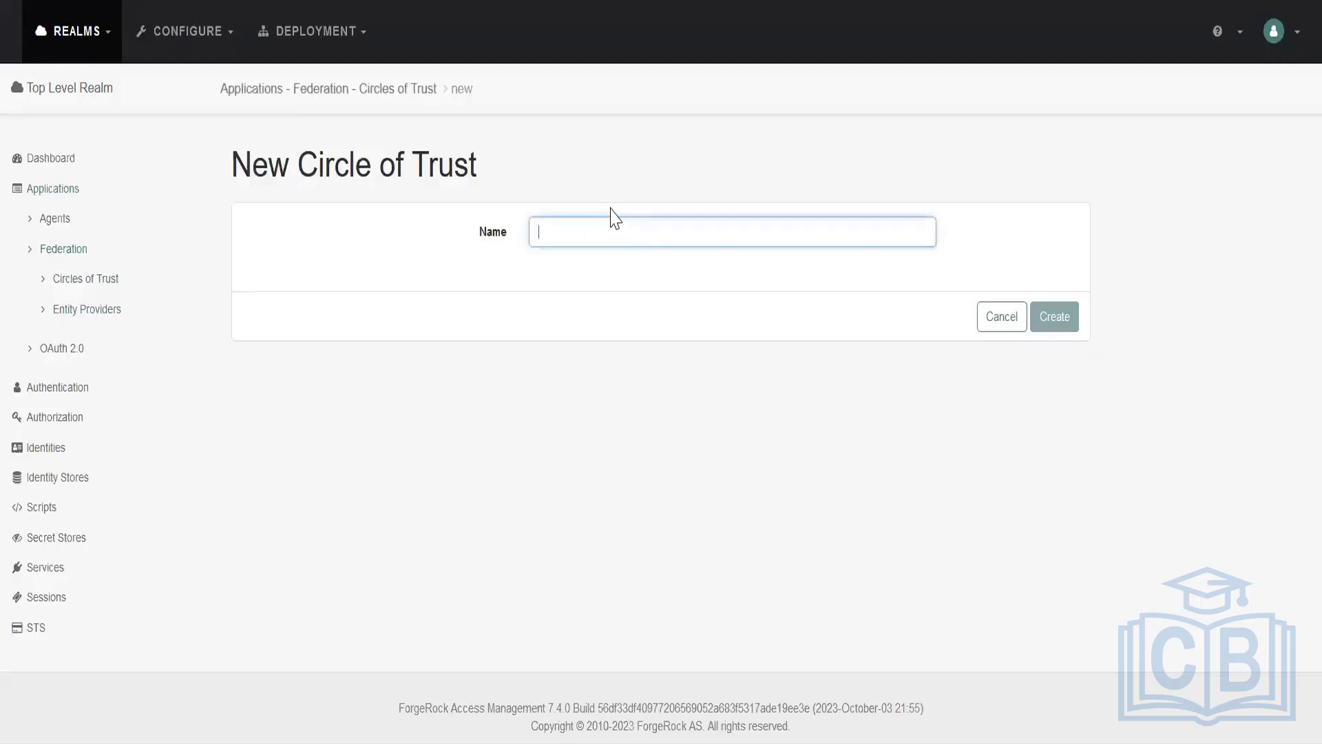
type("AMCOT")
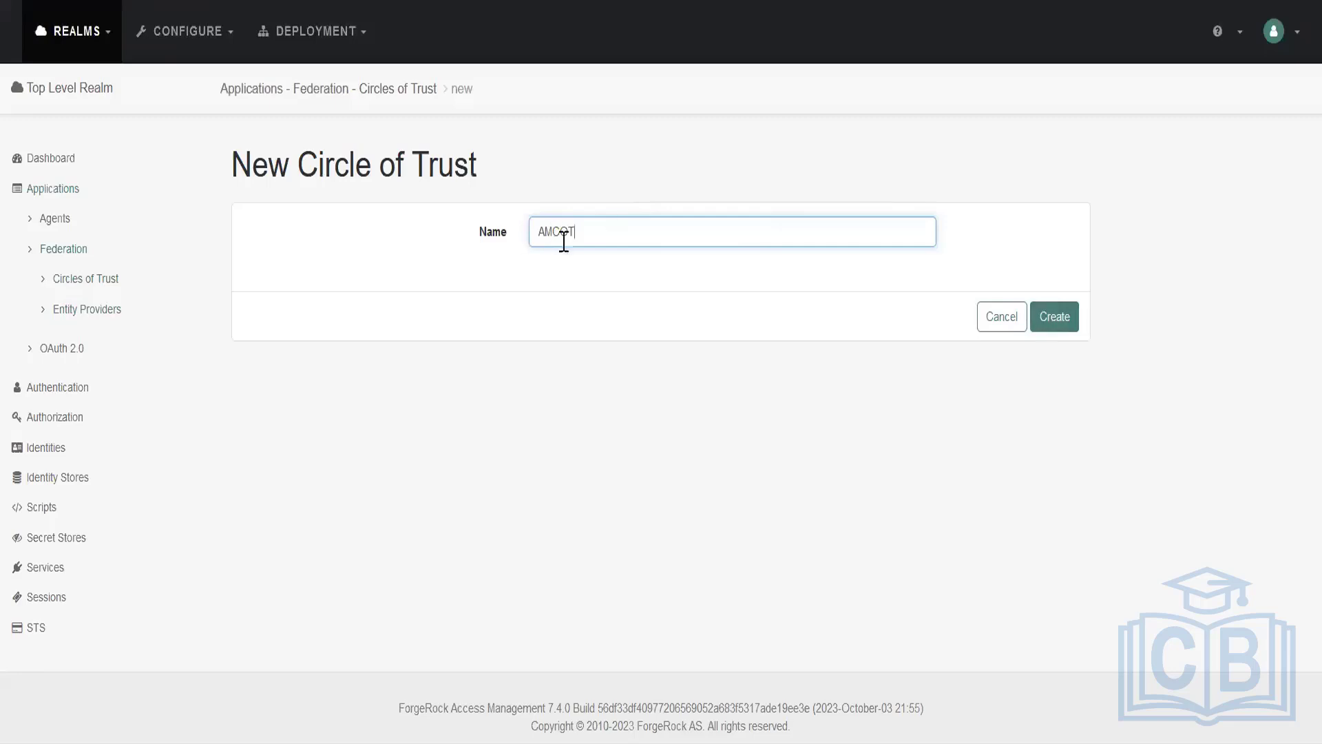
left_click(1070, 325)
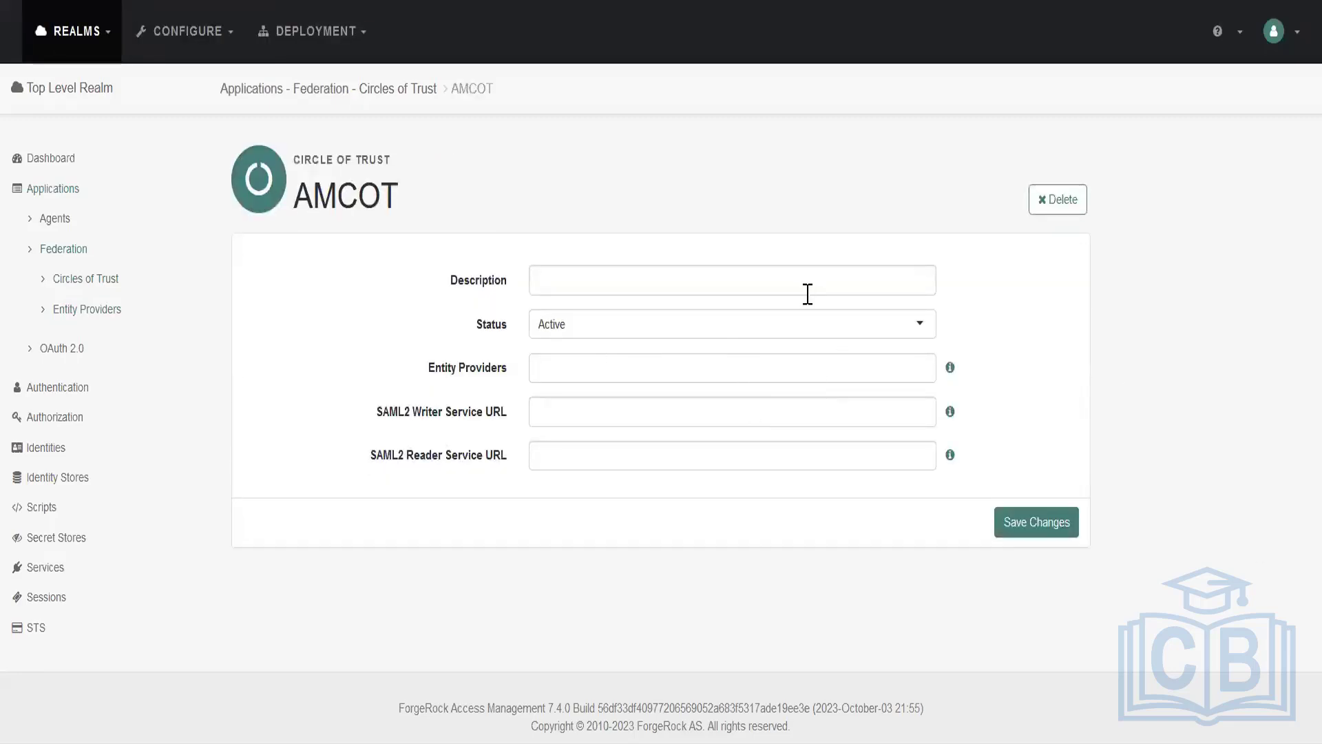
View the status options for the AMCOT circle of trust without changing the selection.
left_click(738, 334)
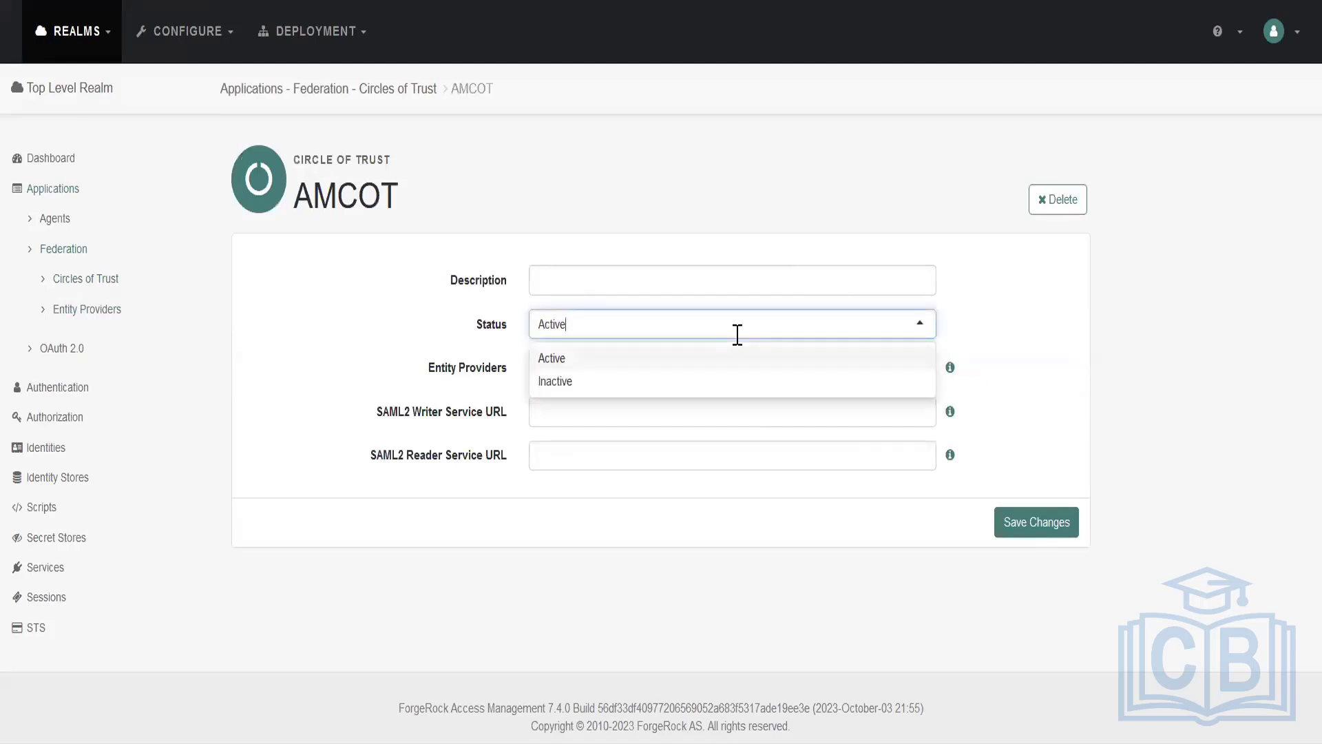
left_click(720, 329)
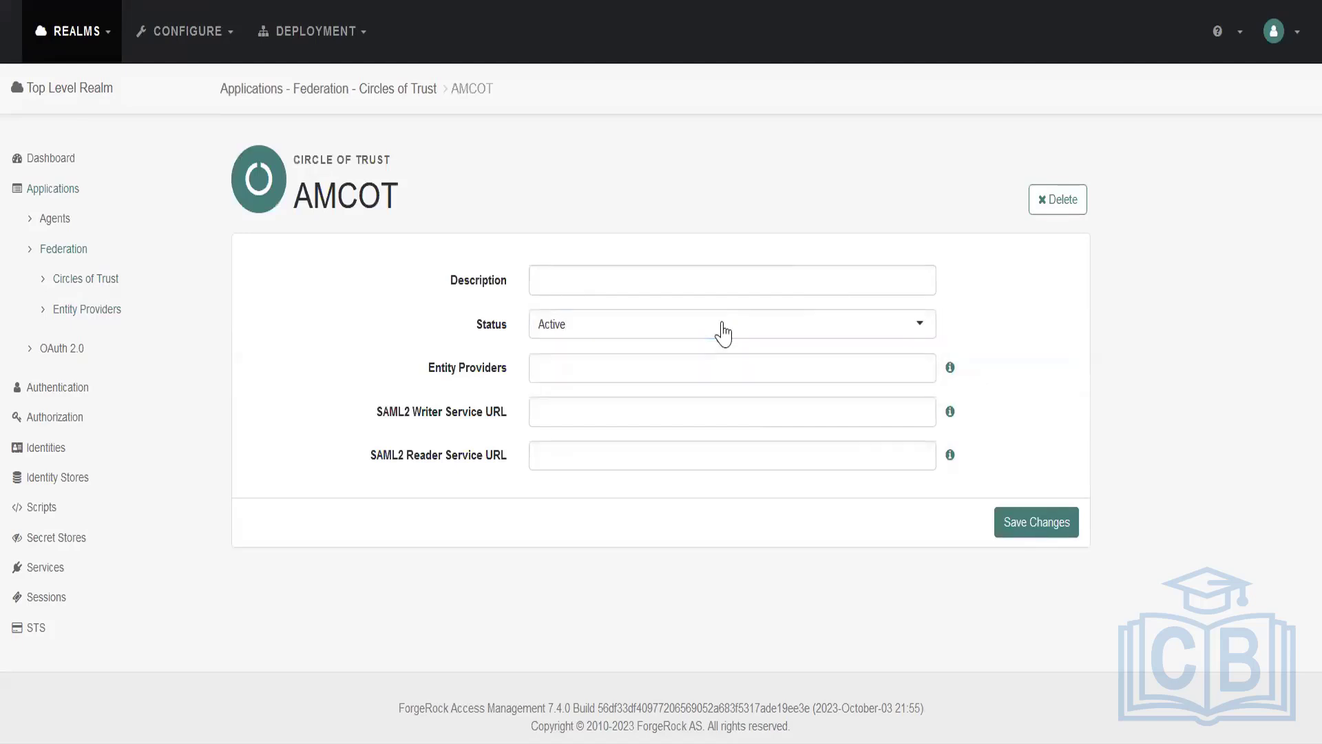
left_click(723, 324)
left_click(1112, 318)
Add the entity providers forgerock|saml2 and google.com|saml2 to the AMCOT circle of trust and save the changes.
left_click(907, 366)
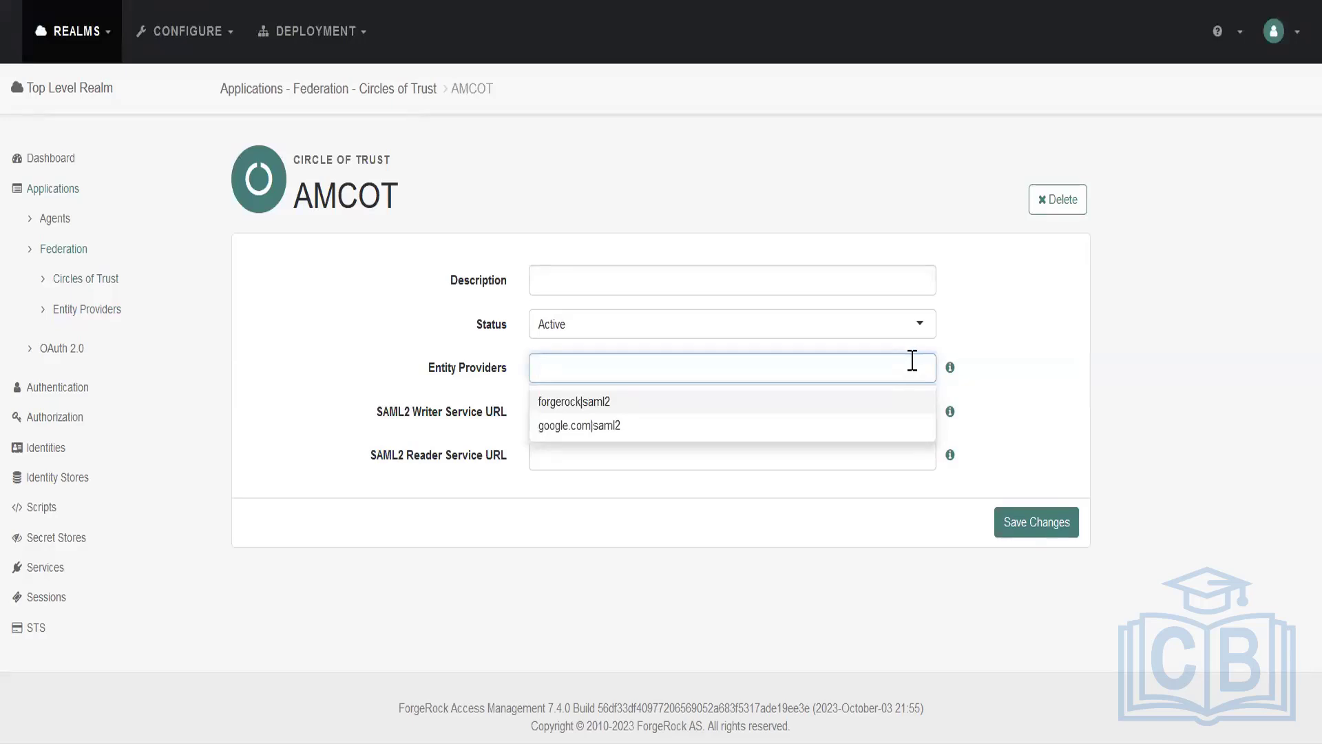
left_click(878, 402)
left_click(875, 408)
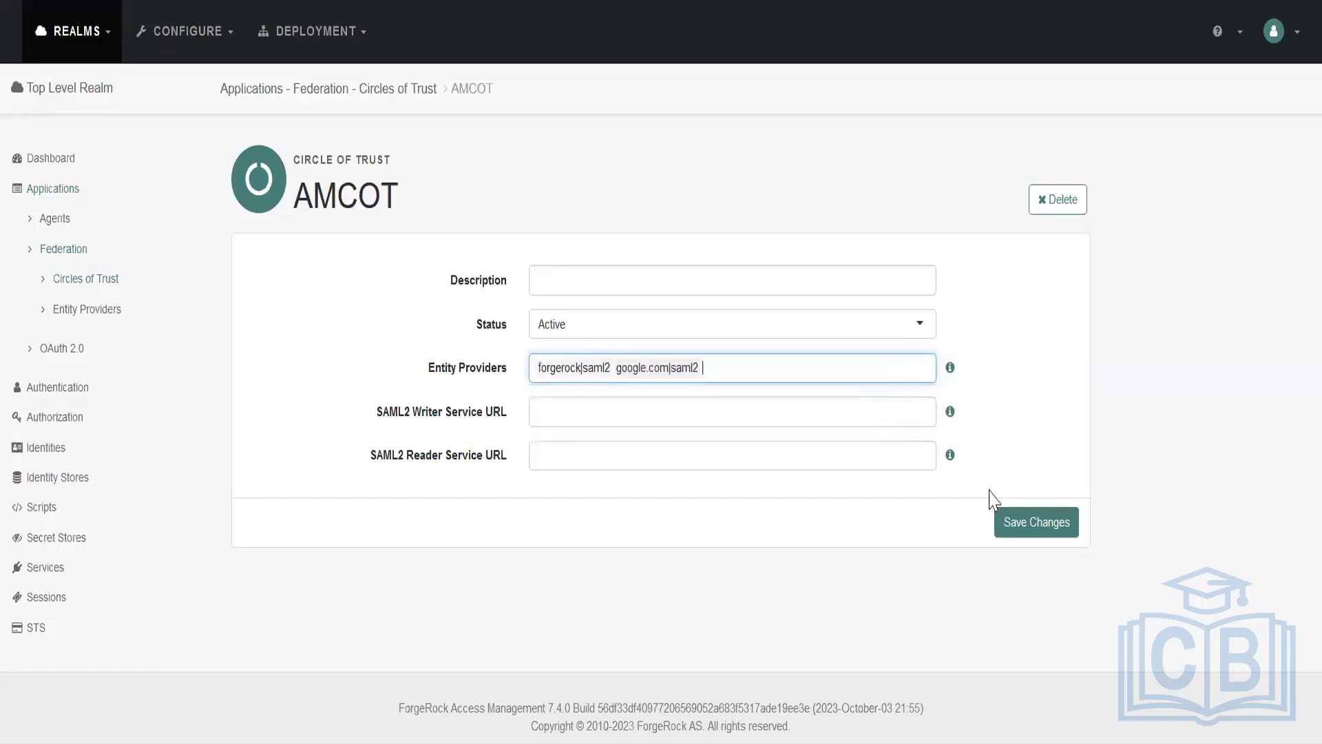
left_click(1026, 525)
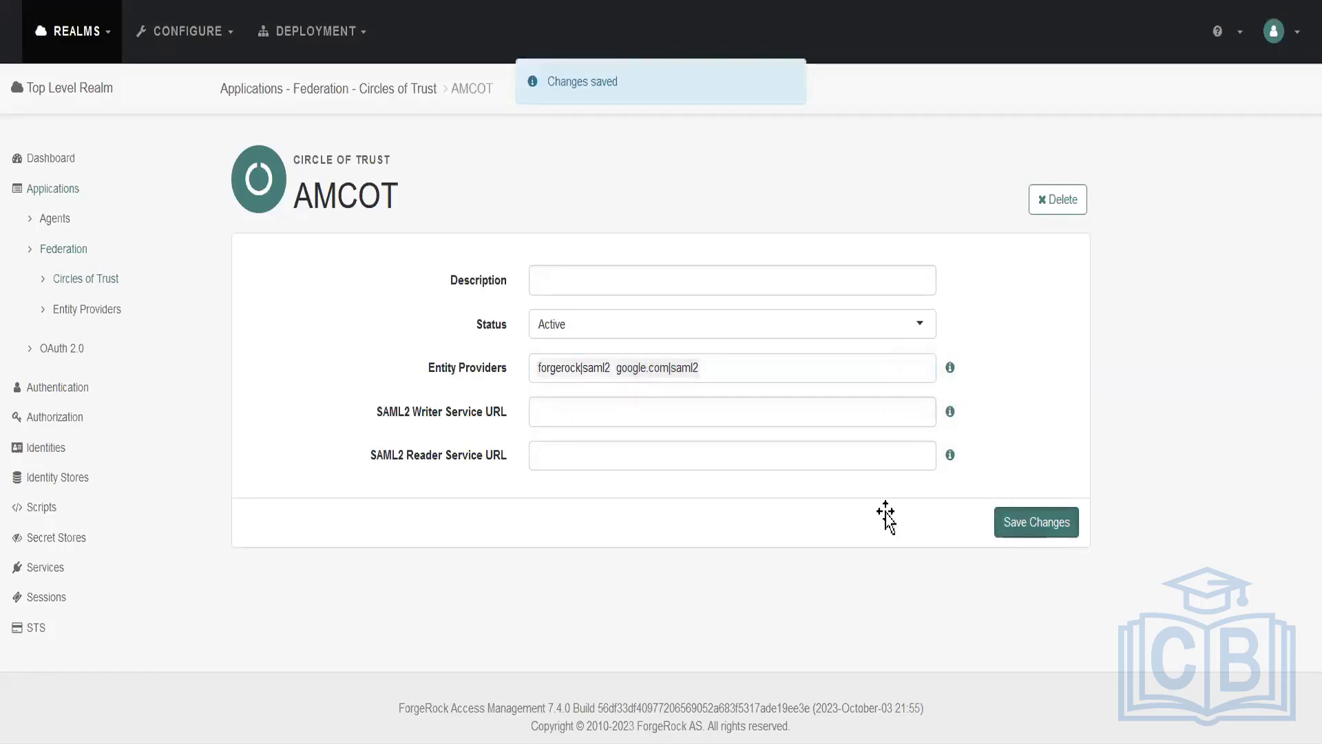
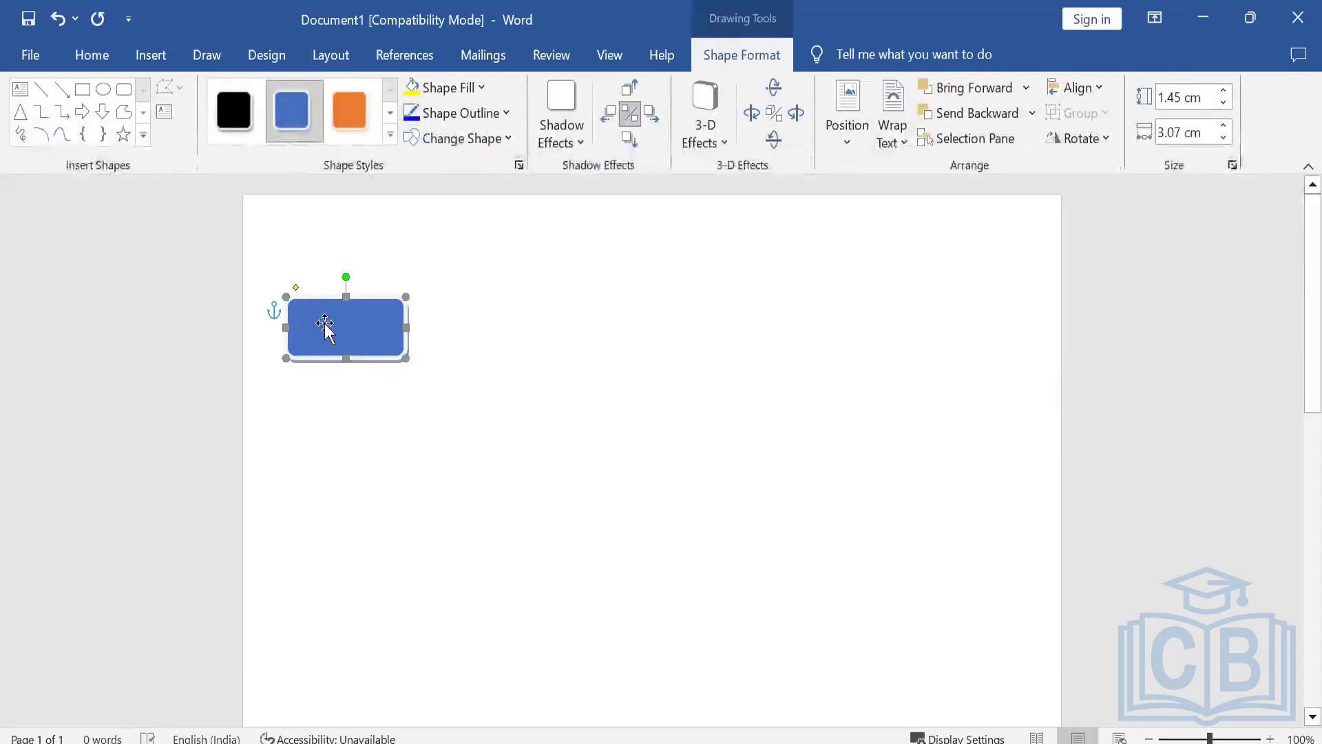
Label the blue rounded rectangle "End User" followed by the user's first name in parentheses.
right_click(330, 328)
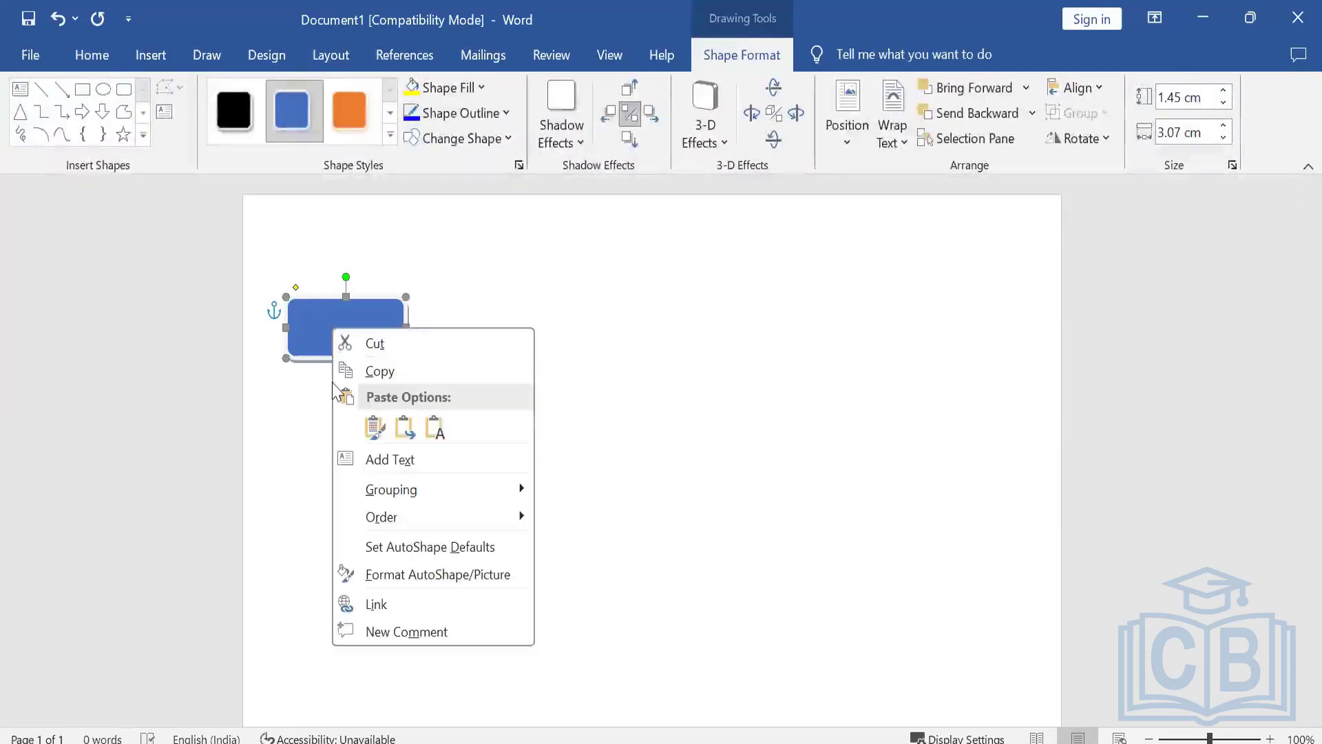
left_click(386, 456)
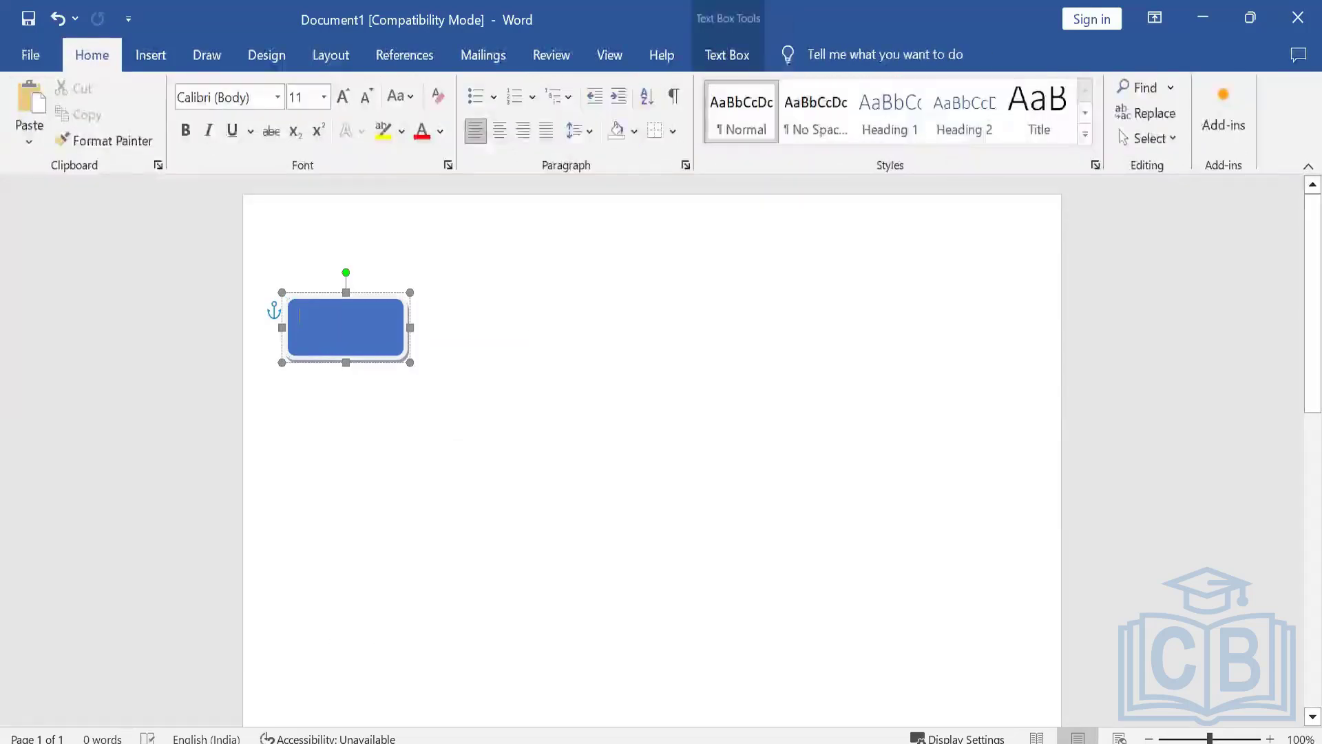
type("e")
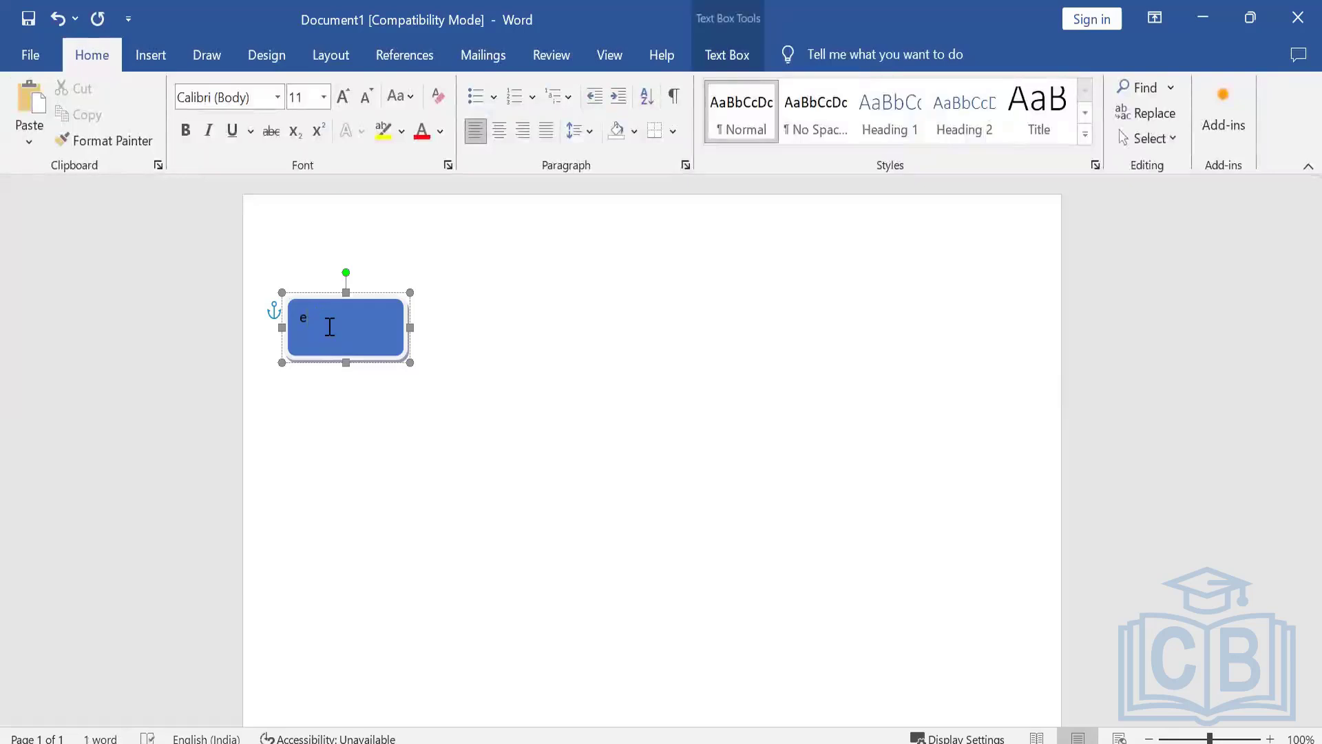
type("ndEnd")
type("User(Rajeev")
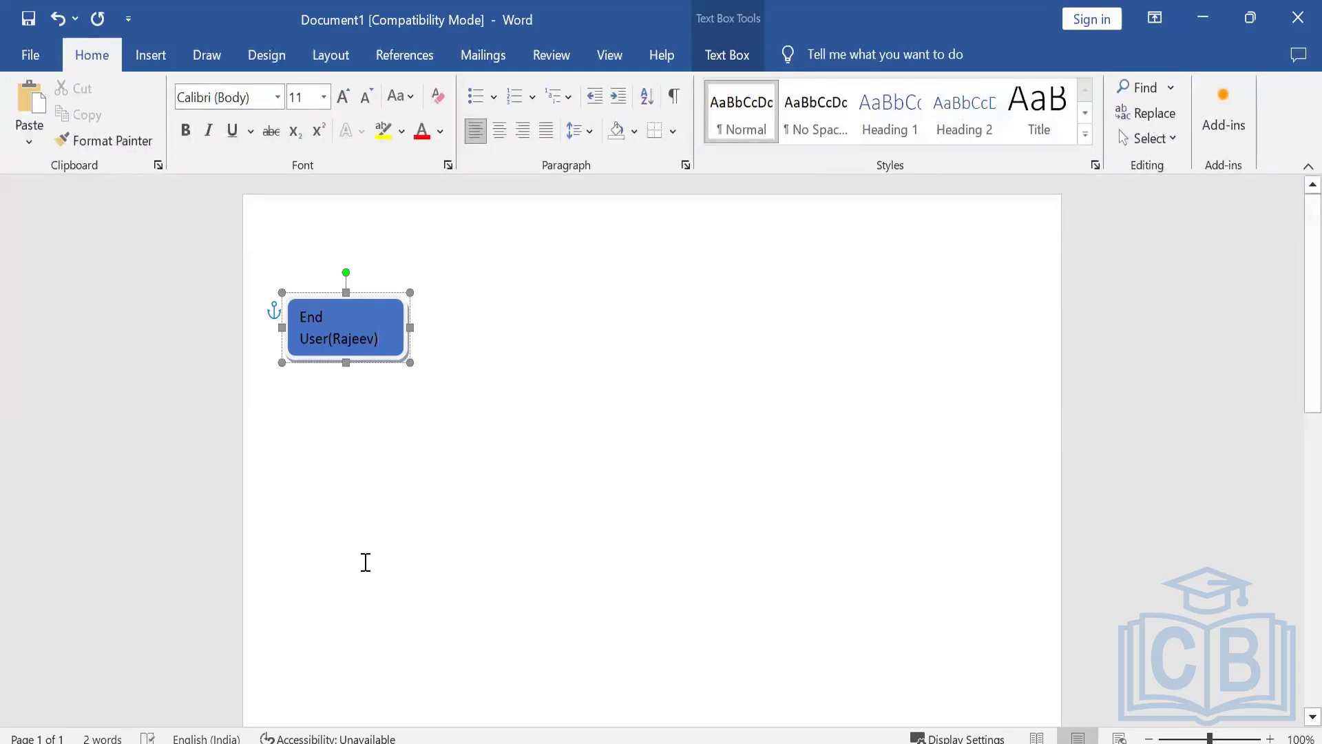
left_click(376, 510)
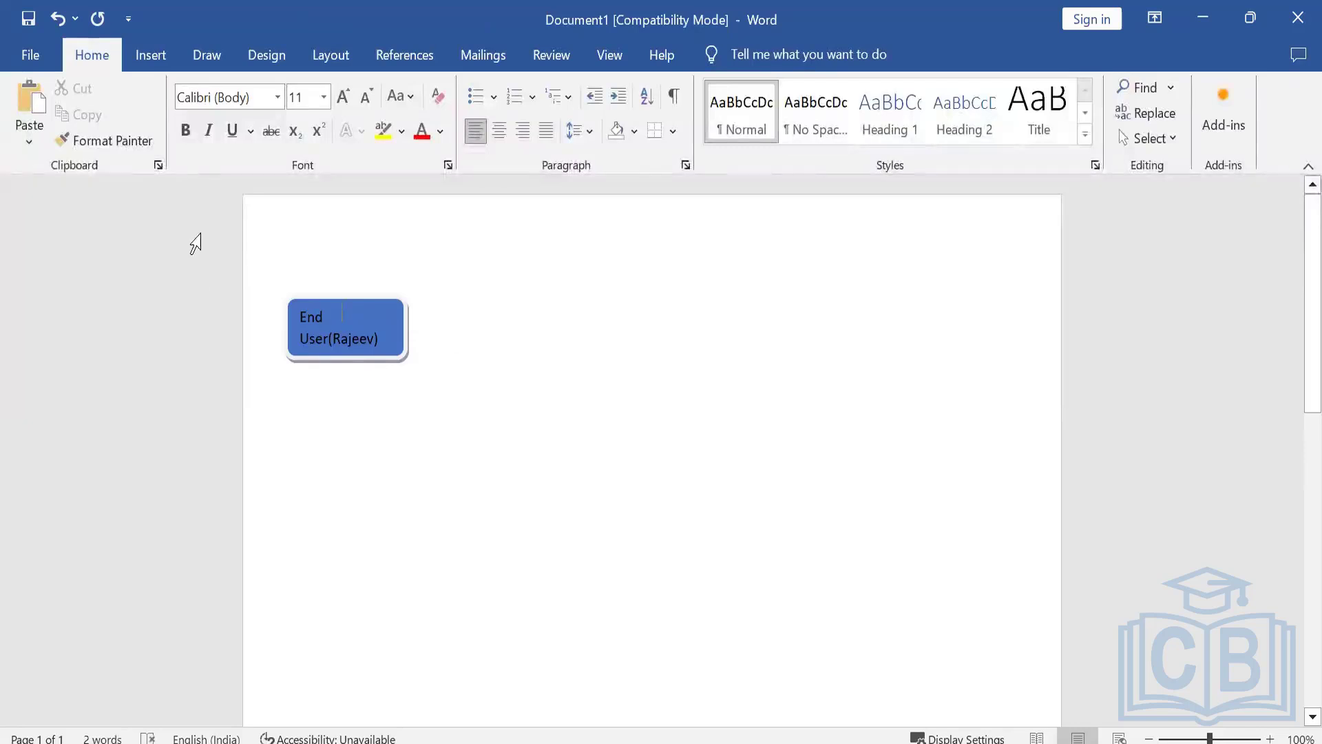
Draw a rounded rectangle about 3.3 by 1.4 cm to the right of the End User box and apply the orange style.
left_click(163, 55)
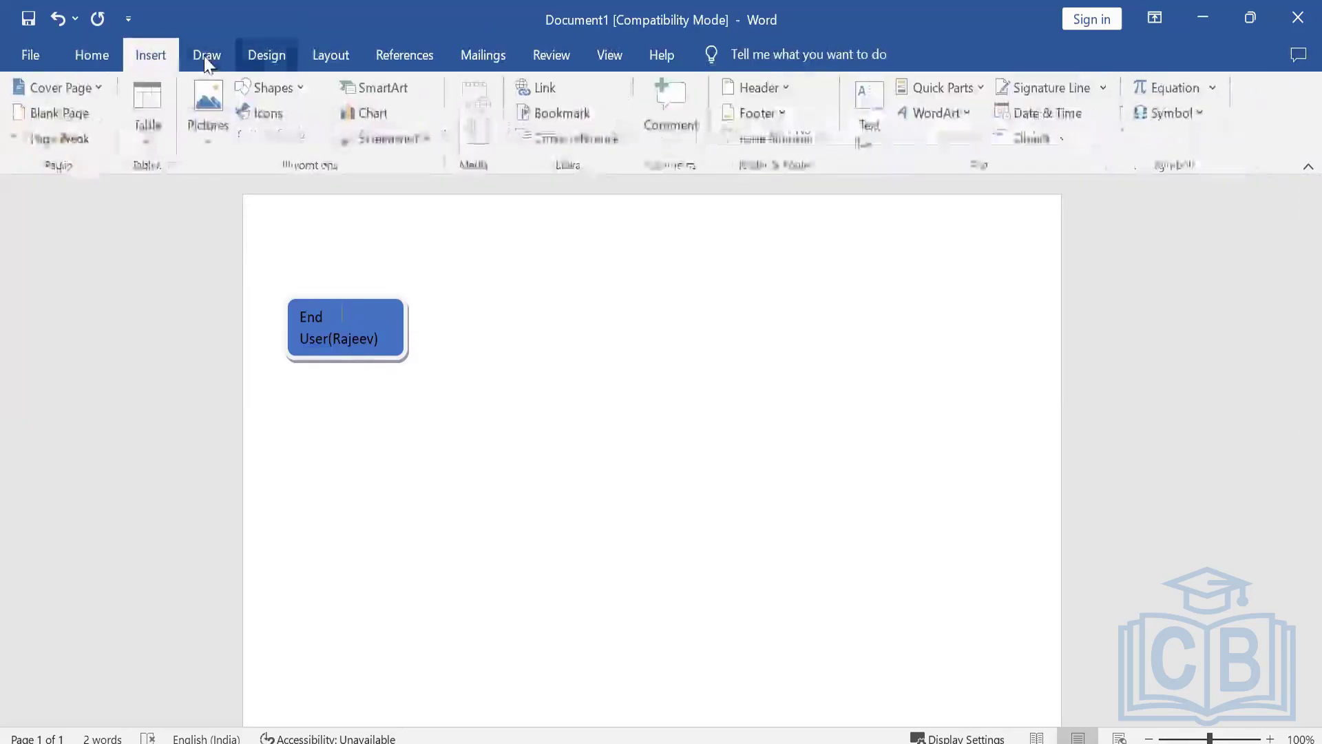
left_click(265, 87)
left_click(345, 141)
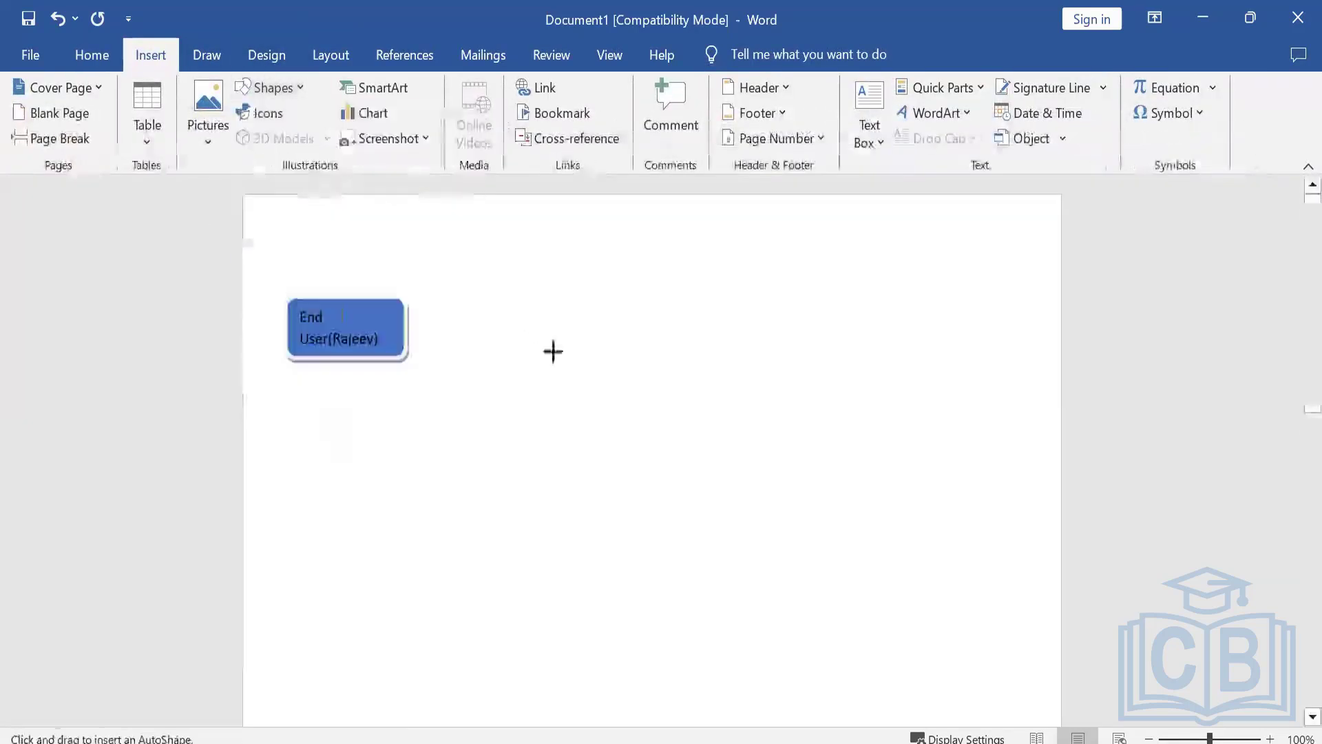
mouse_move(558, 292)
left_mouse_down()
mouse_move(661, 360)
mouse_move(689, 351)
left_mouse_up()
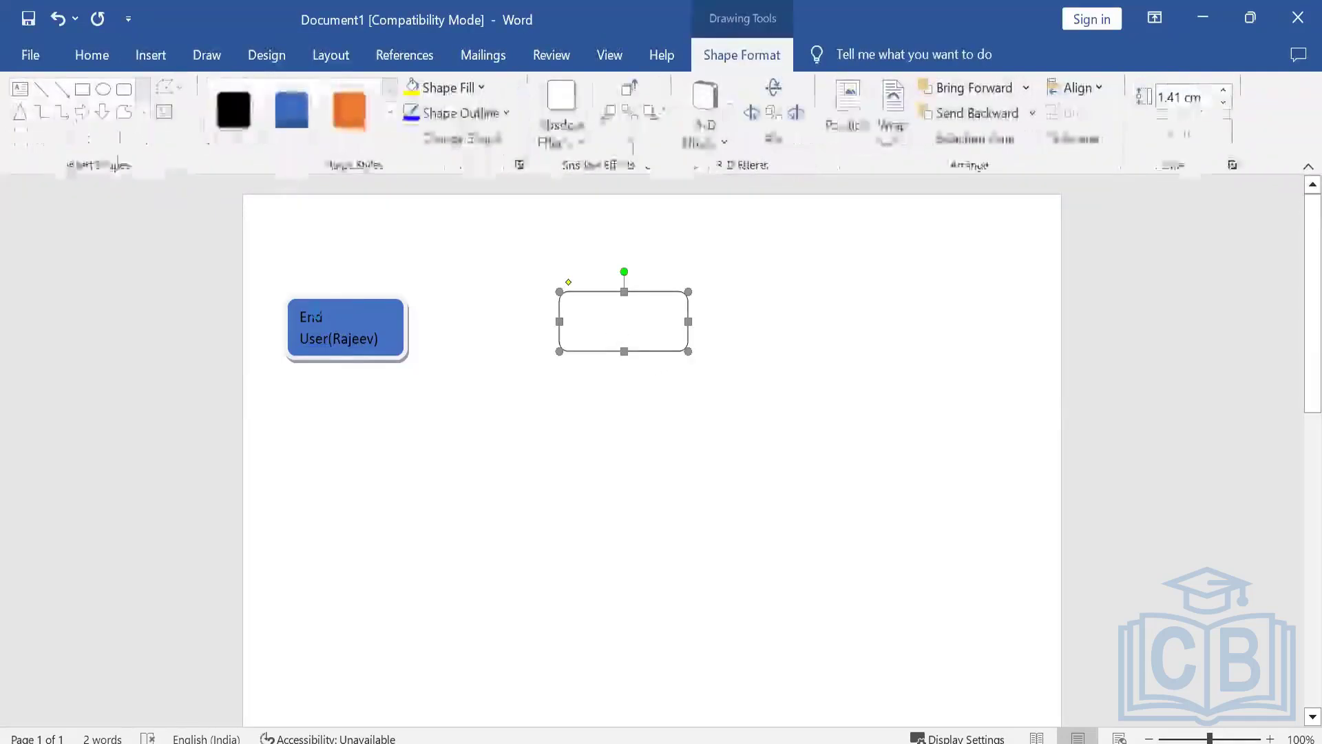
left_click(361, 119)
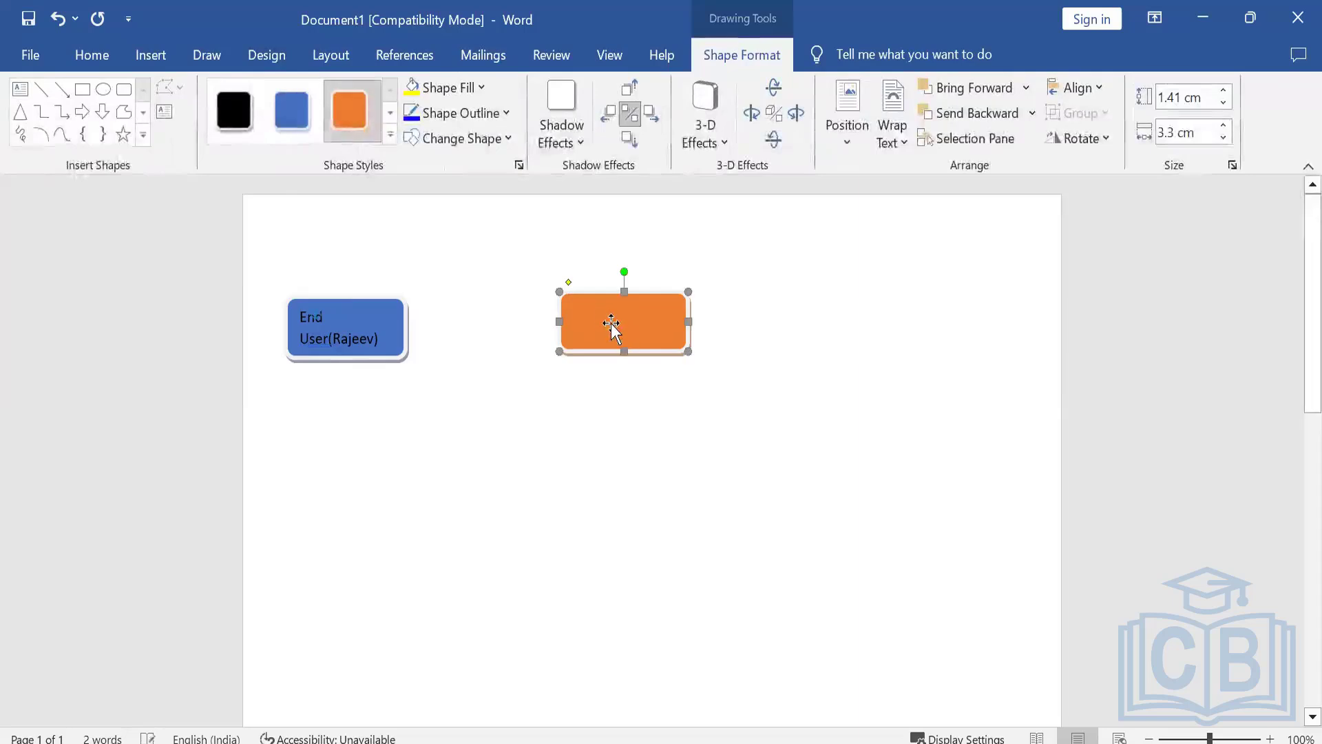
left_click_drag(588, 327, 594, 308)
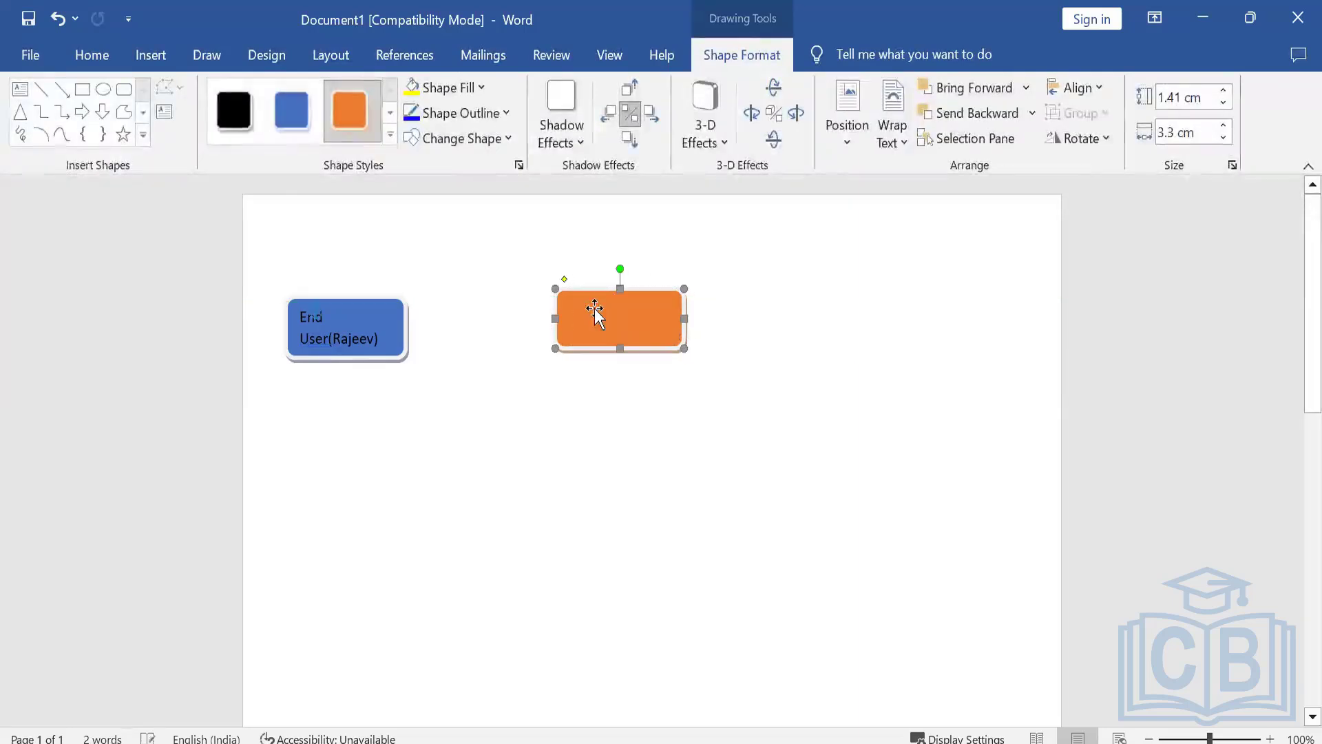
Label the orange rectangle "SP-(Learning portal)".
right_click(593, 308)
left_click(638, 438)
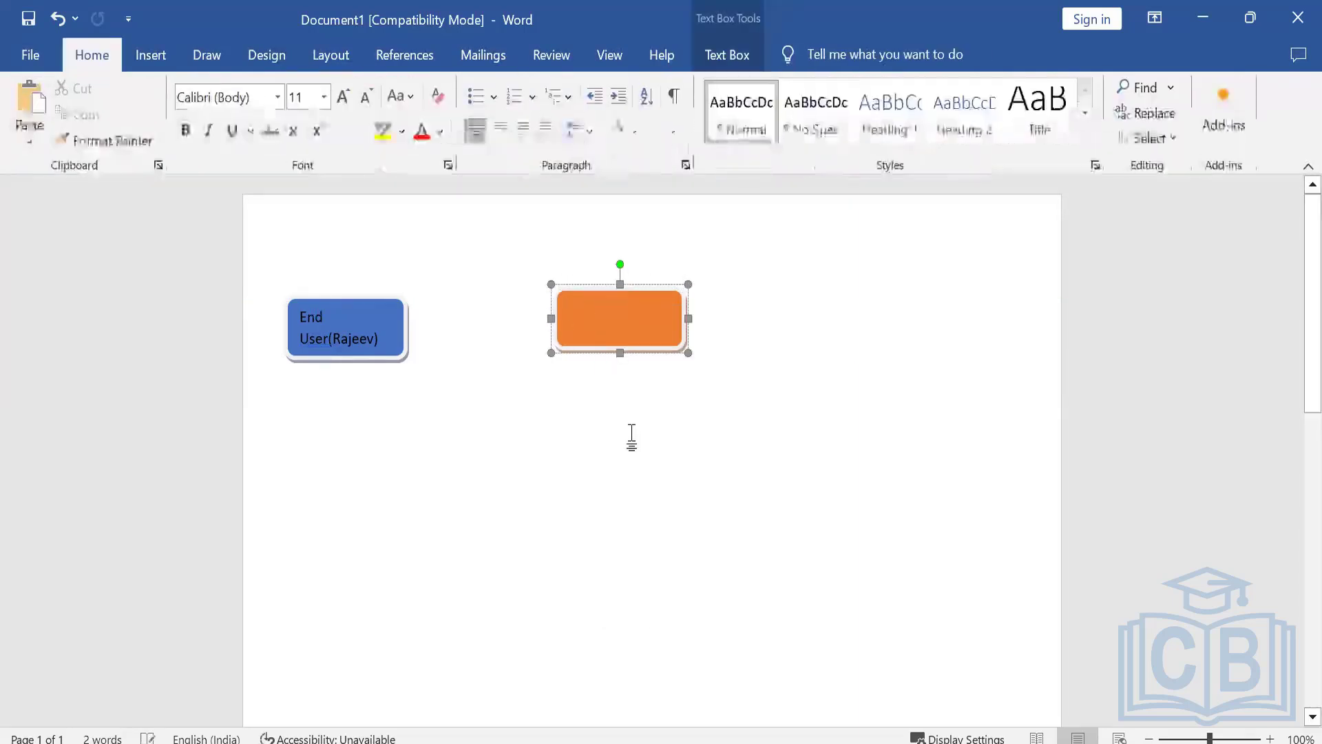
type("SP")
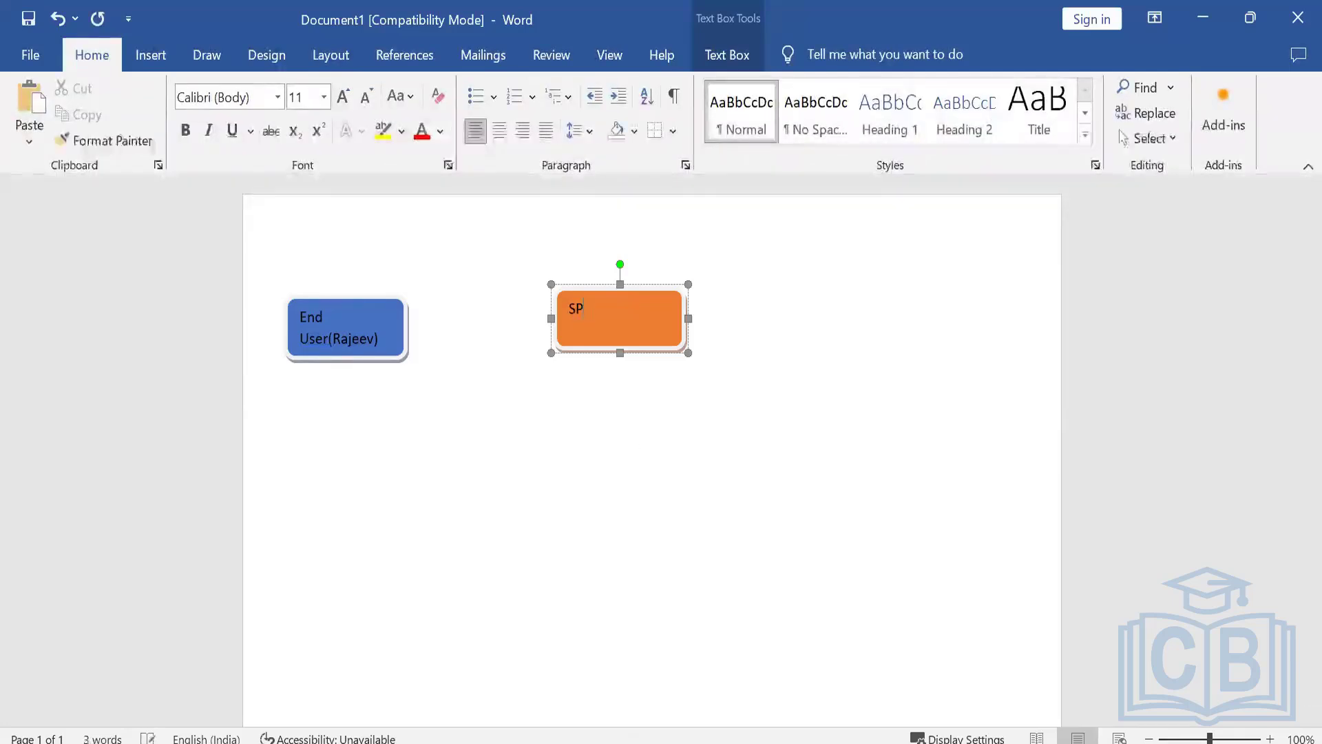
type("- A")
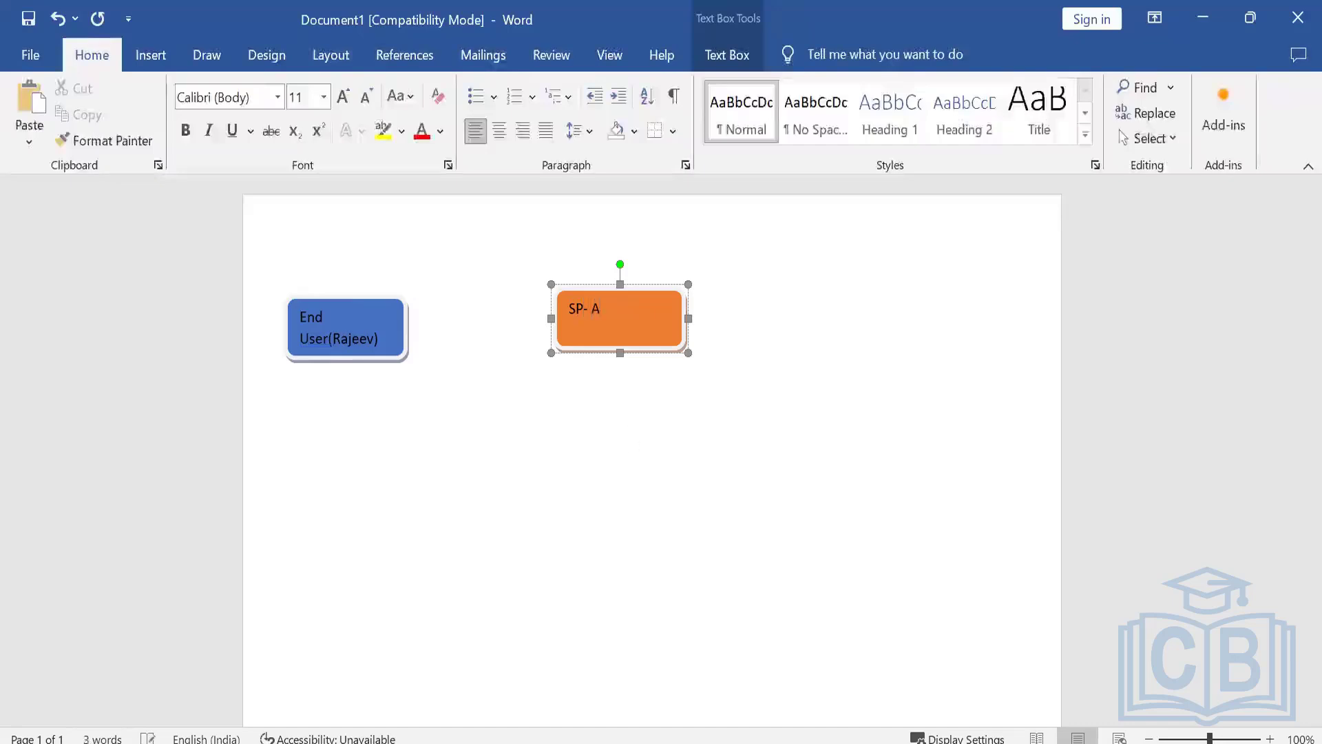
type("ning")
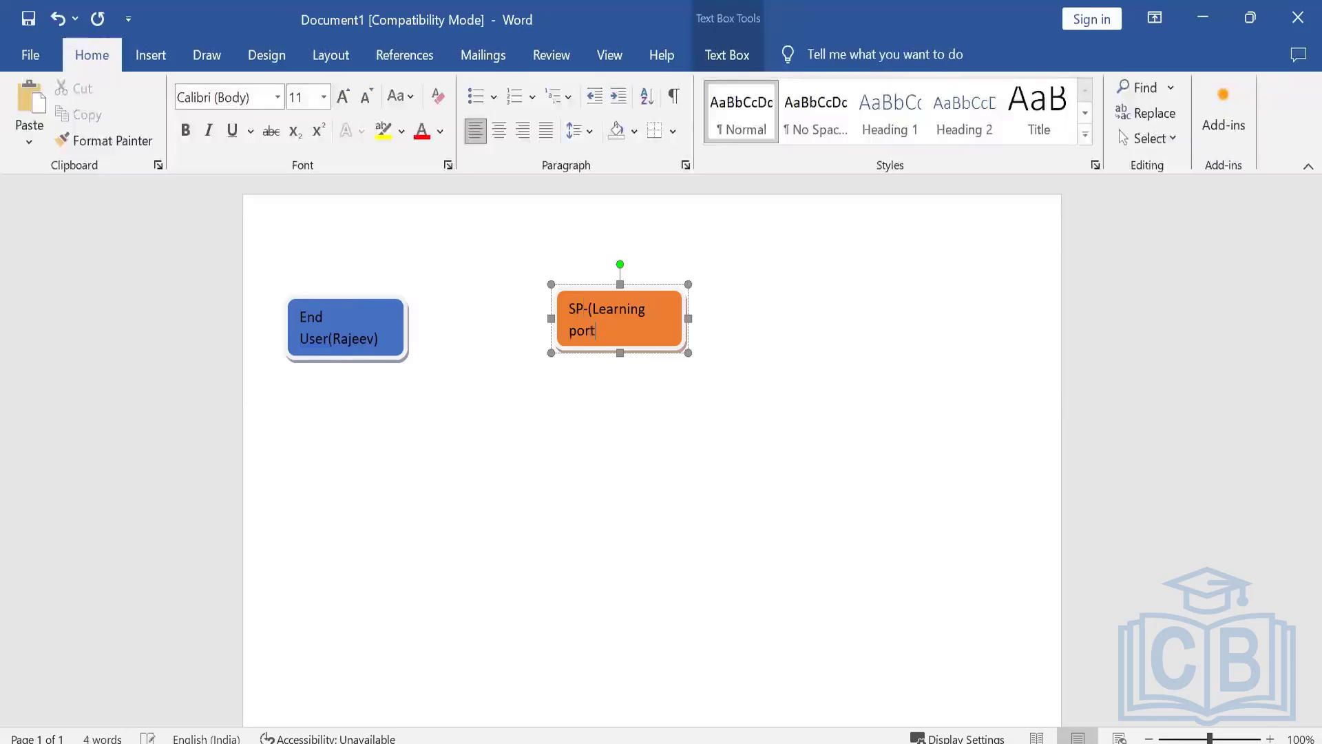
type("al")
left_click(665, 393)
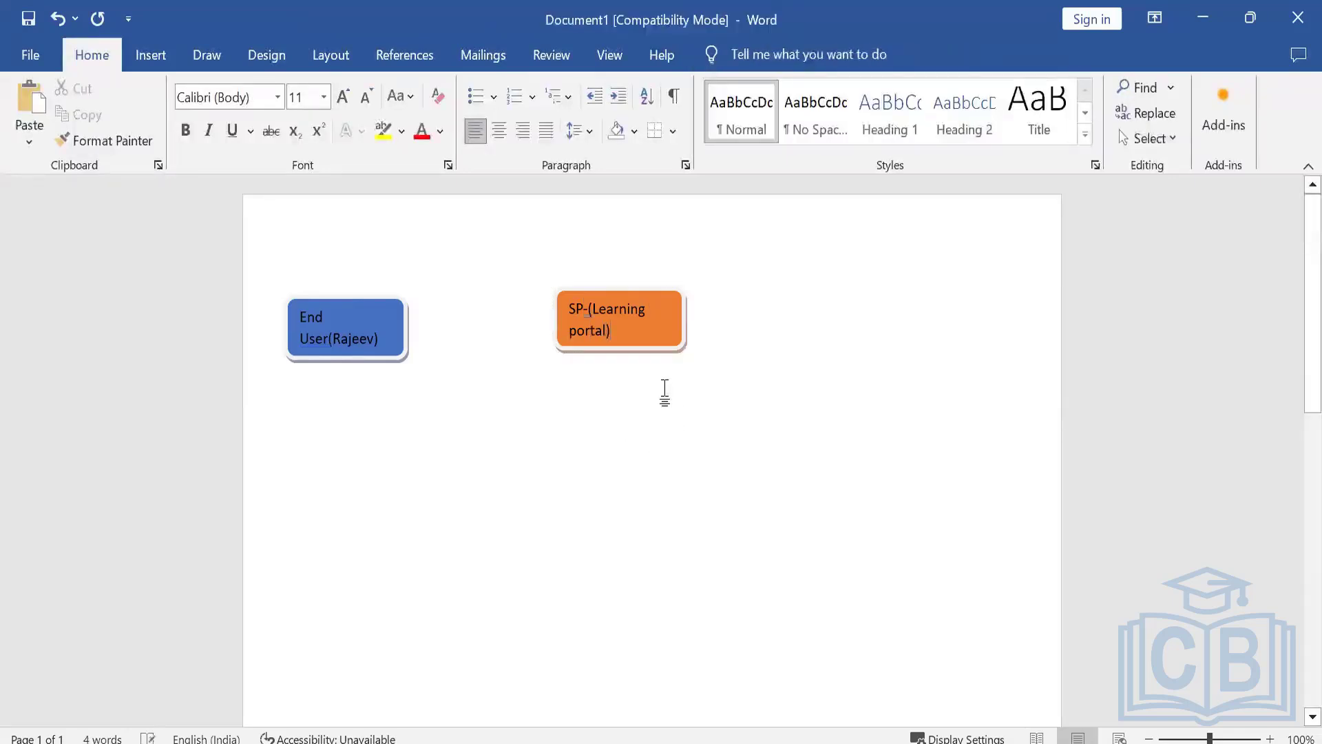
Add the word "Application" to the orange box's label and make the box taller to fit three lines of text.
left_click(642, 332)
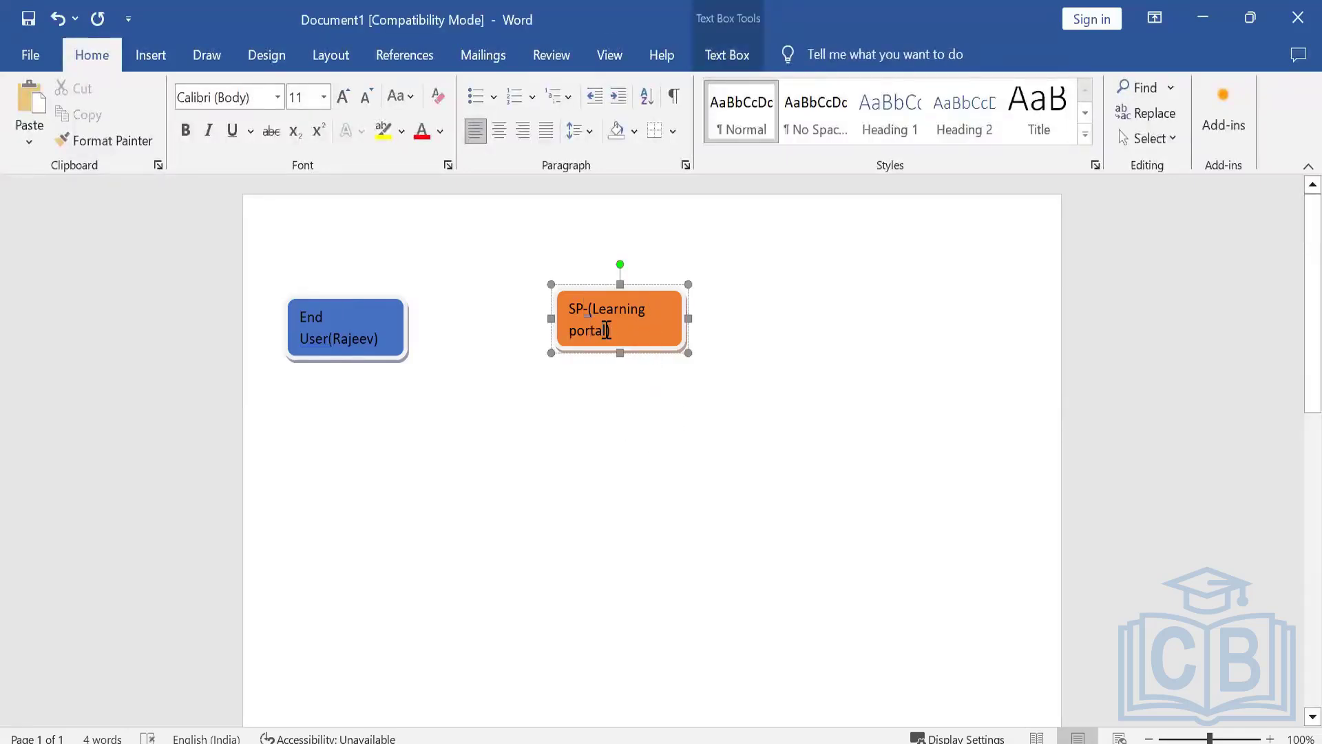
type("A")
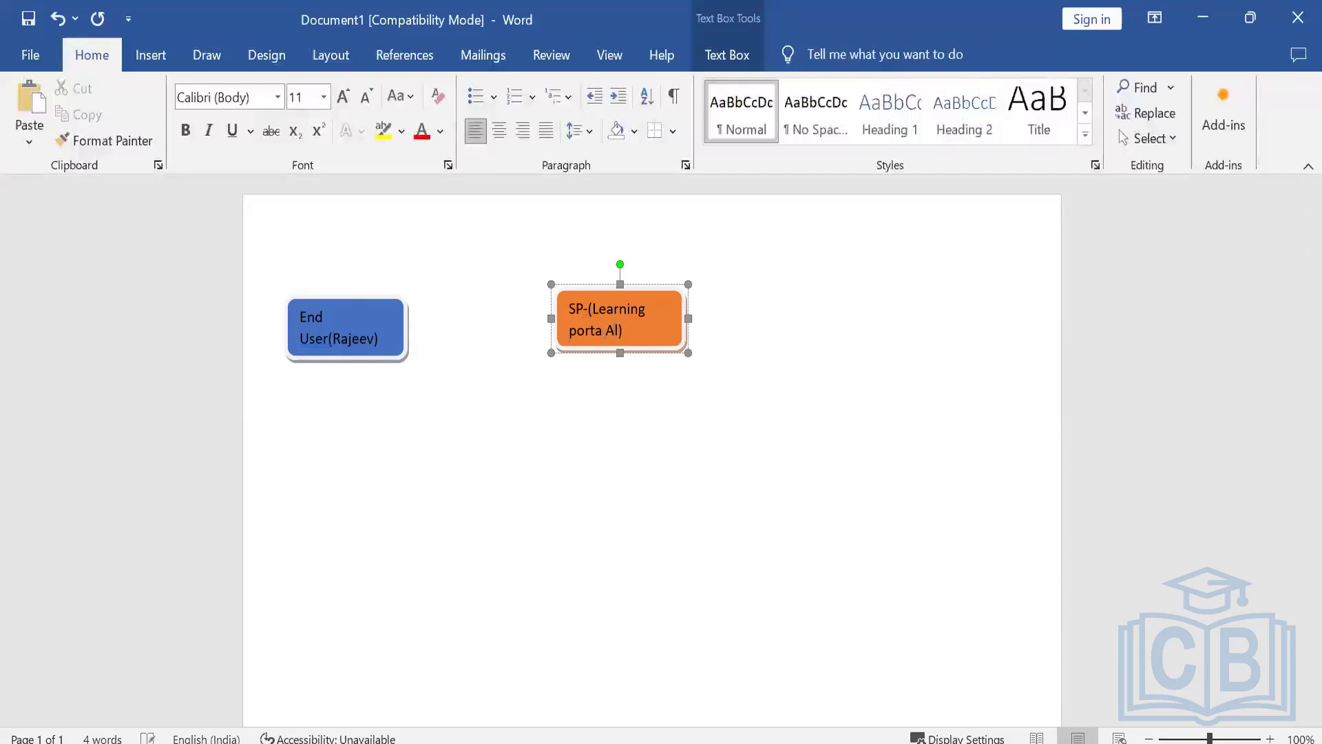
type("pplication")
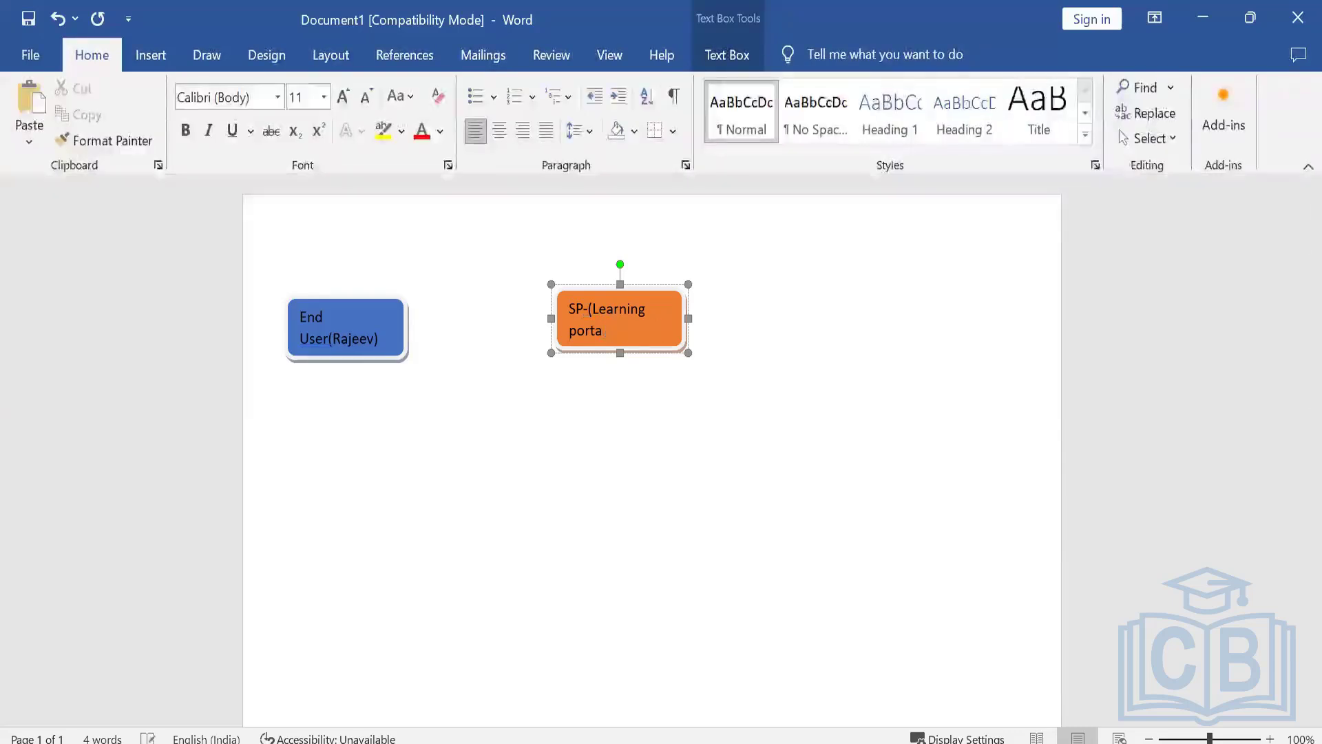
left_click(618, 374)
left_click(619, 345)
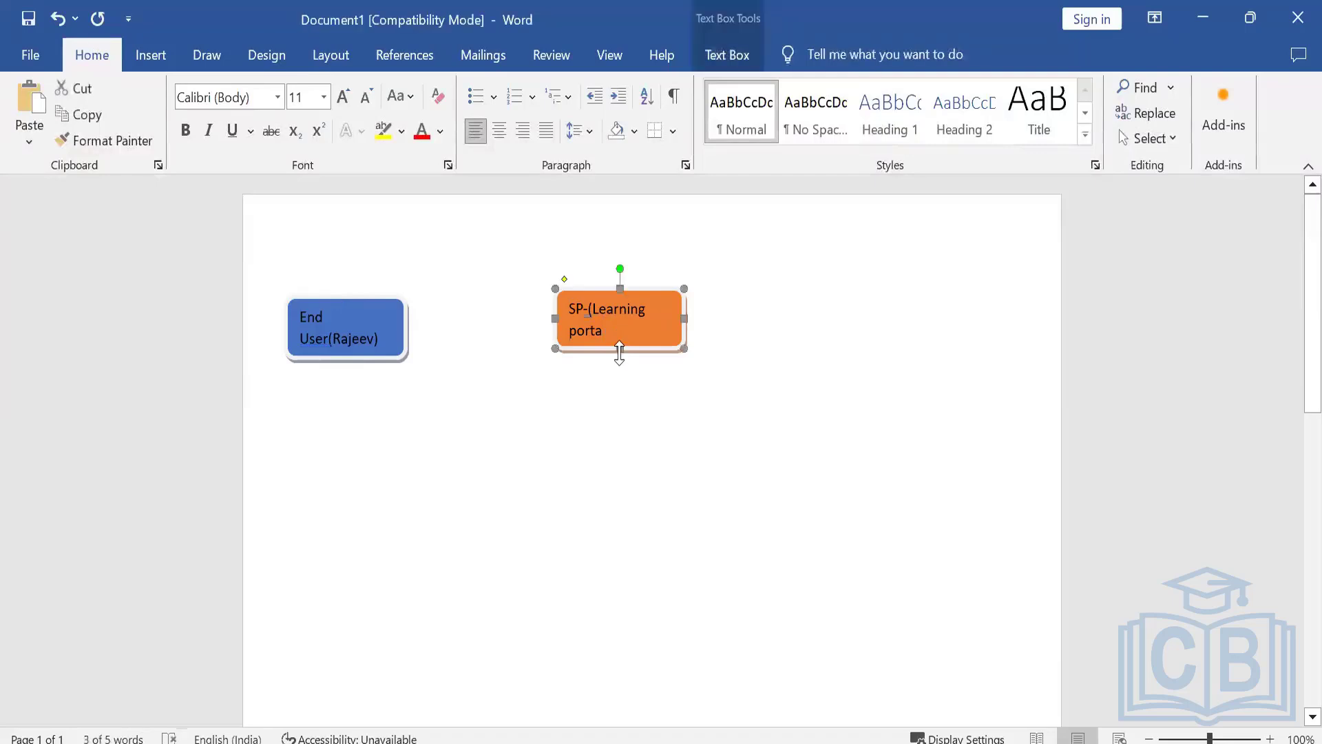
left_click_drag(622, 372, 622, 376)
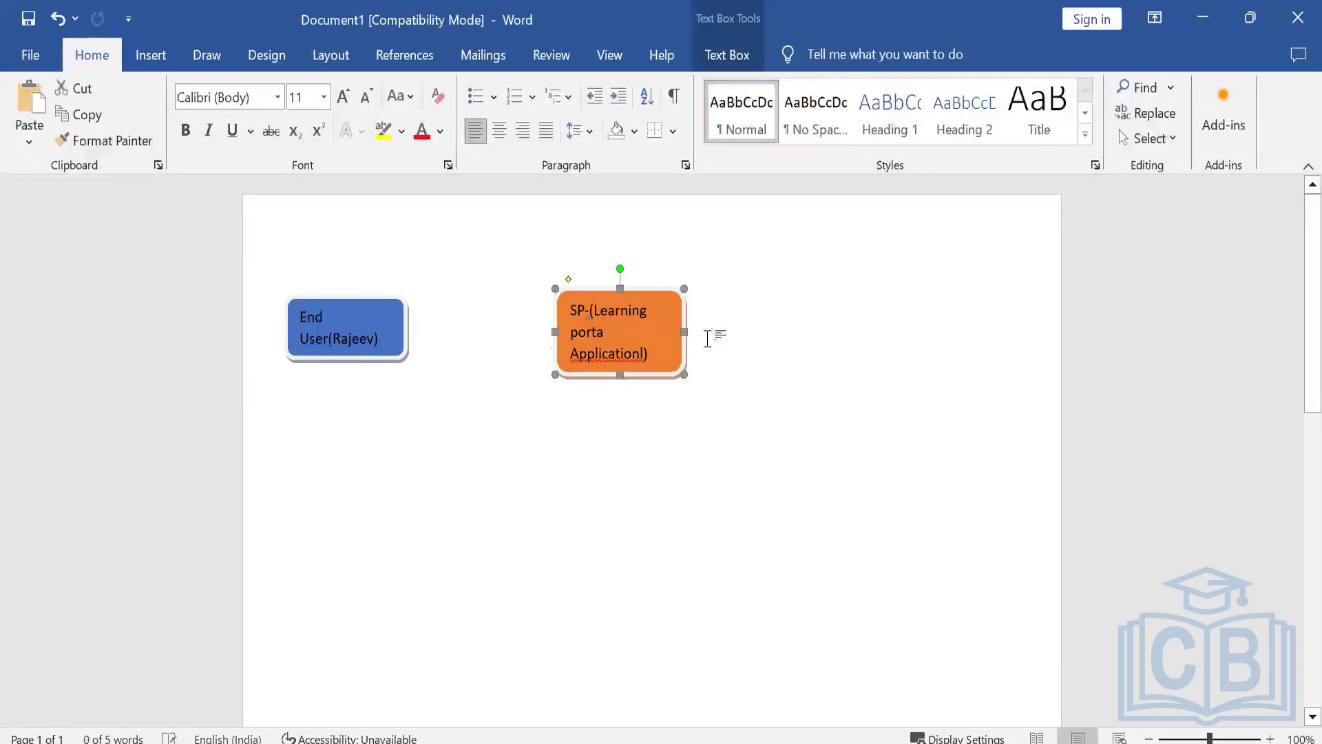
left_click(696, 308)
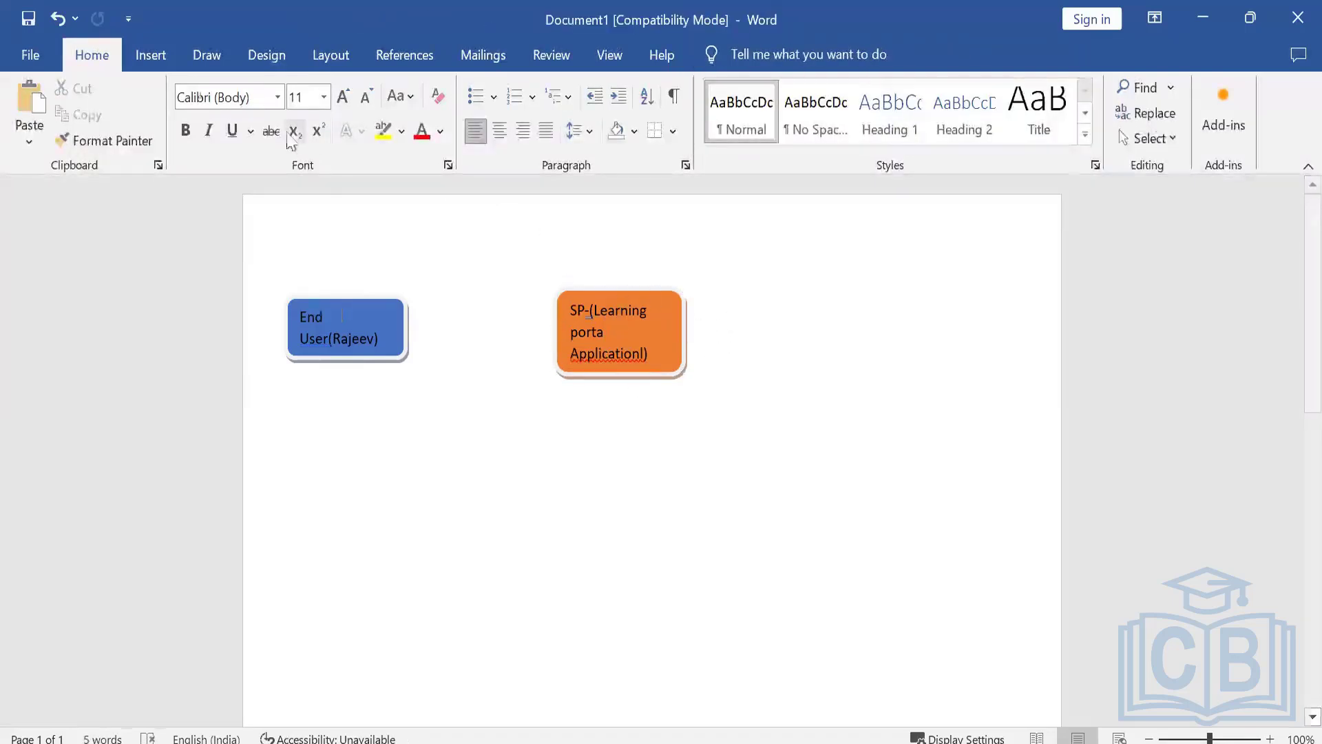
Draw a third rounded rectangle about 4 by 1.6 cm to the right of the SP box and apply the black style.
left_click(202, 54)
left_click(152, 55)
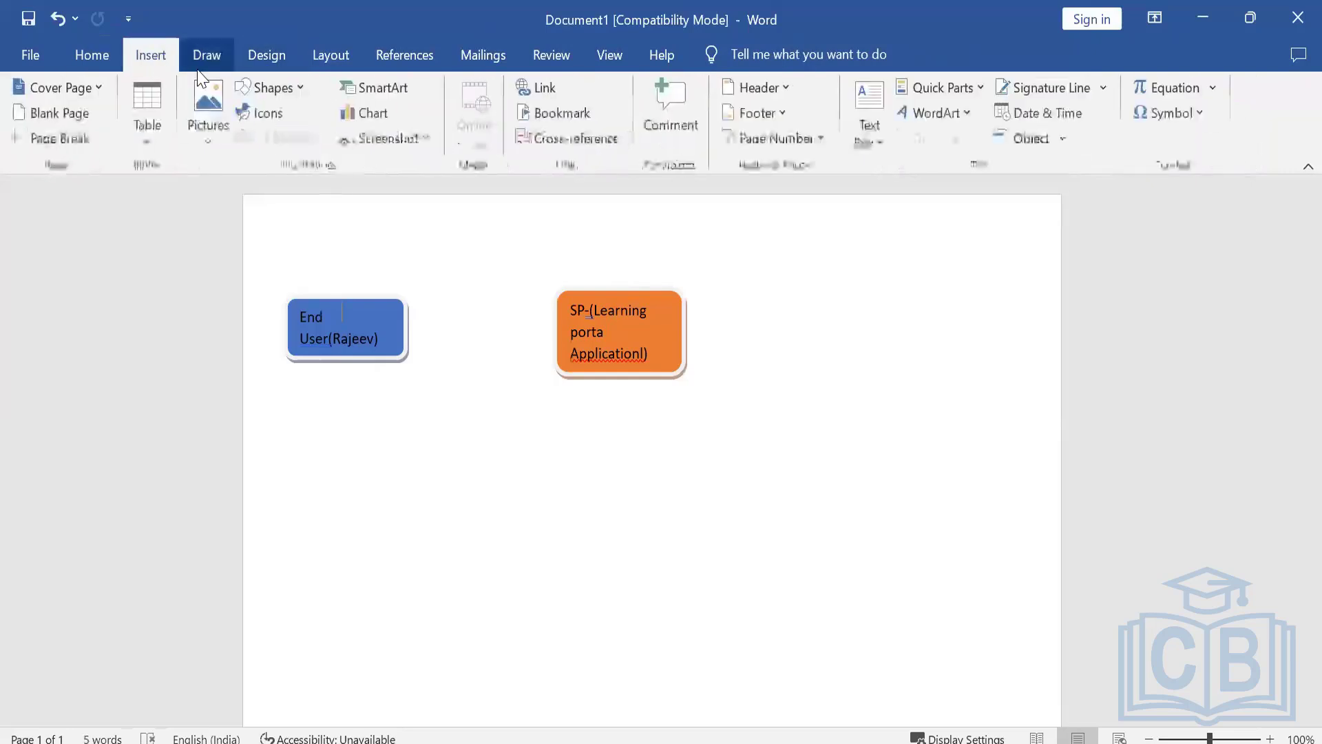
left_click(270, 87)
left_click(354, 142)
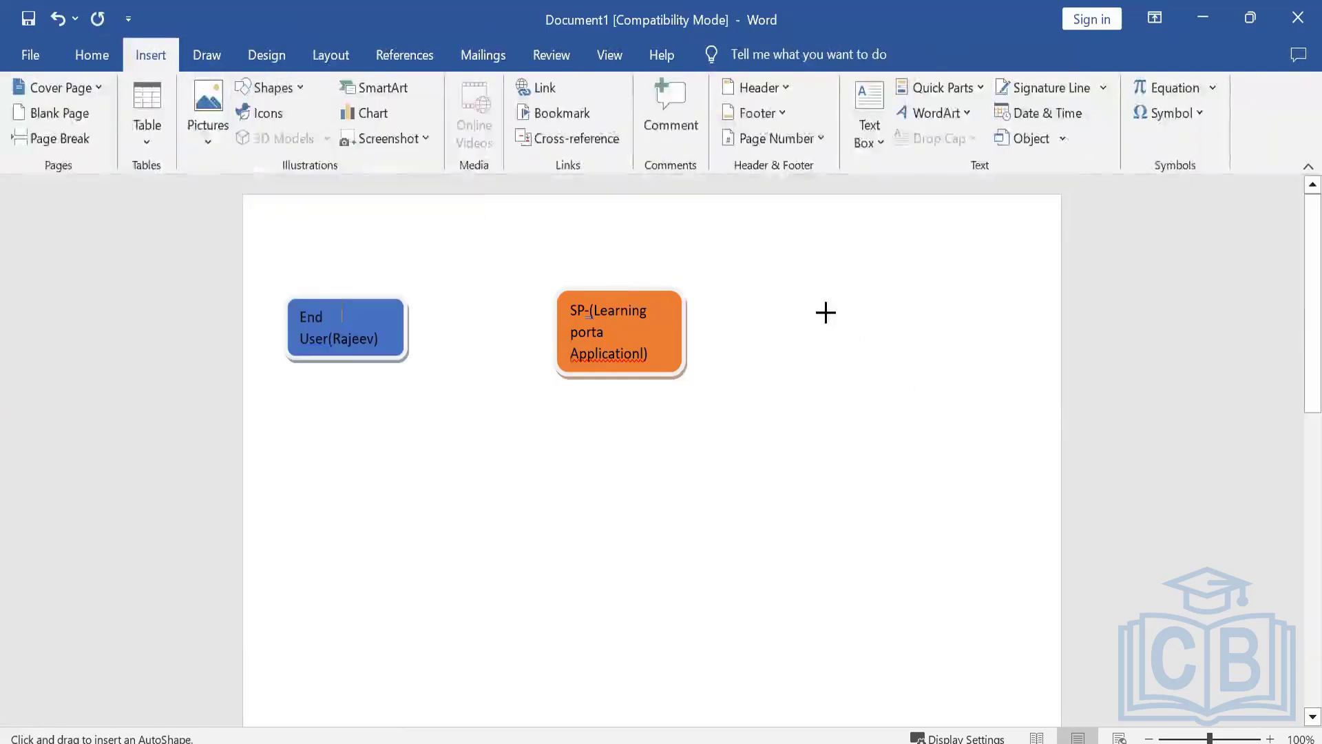
left_click_drag(957, 371, 980, 369)
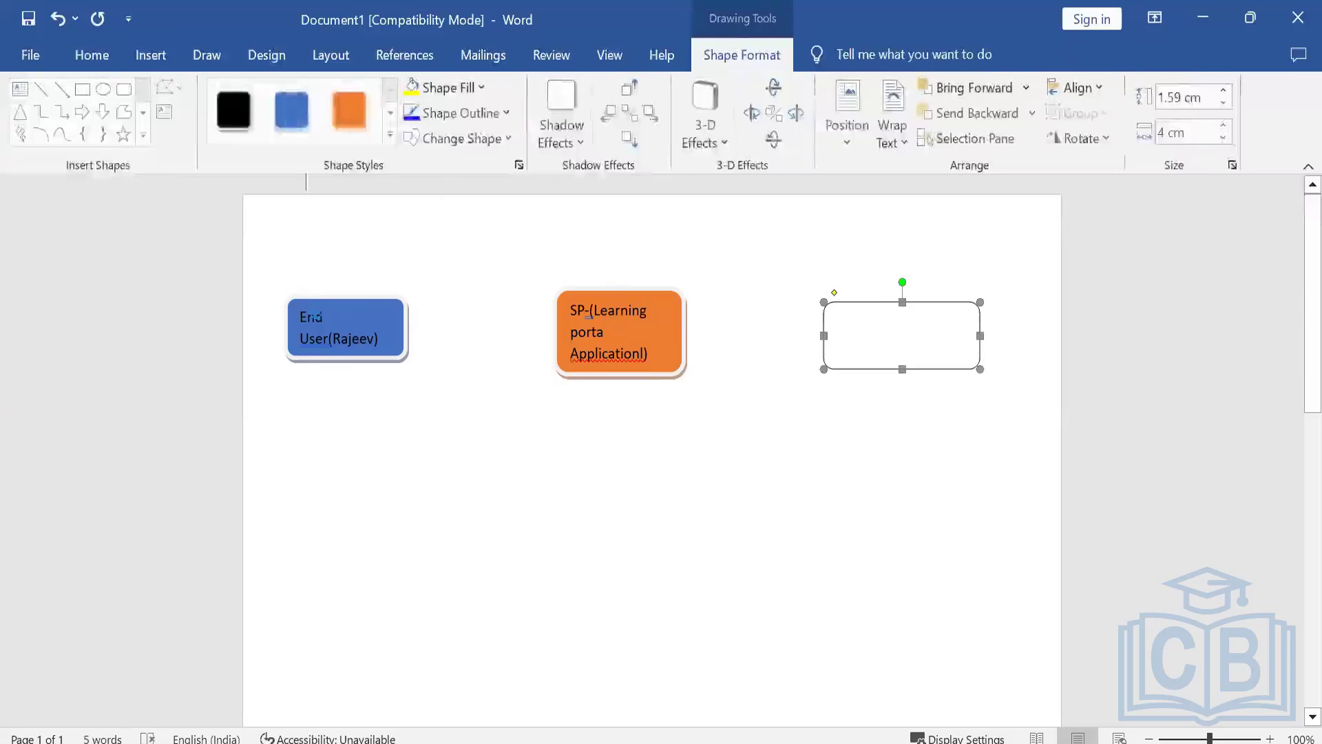
left_click(245, 130)
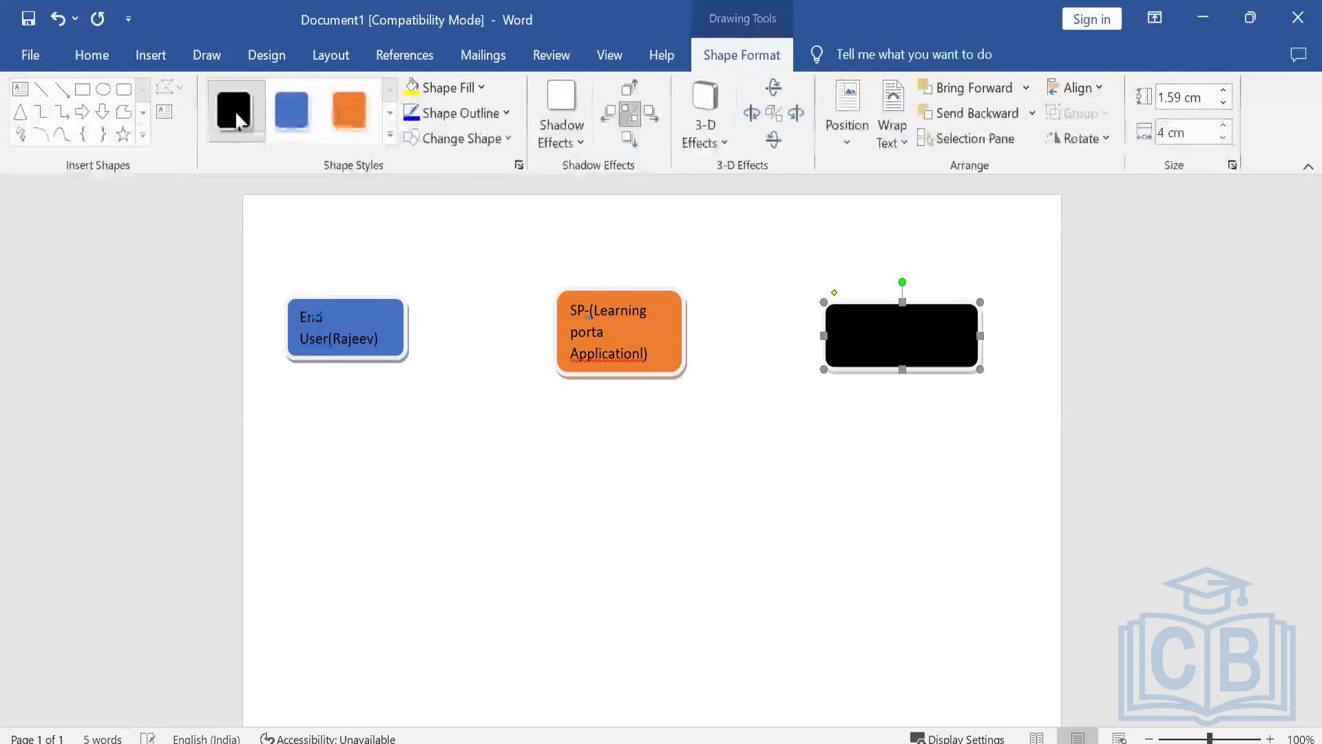
Label the black rectangle "IDP(Forgerock AM)".
right_click(862, 333)
left_click(894, 467)
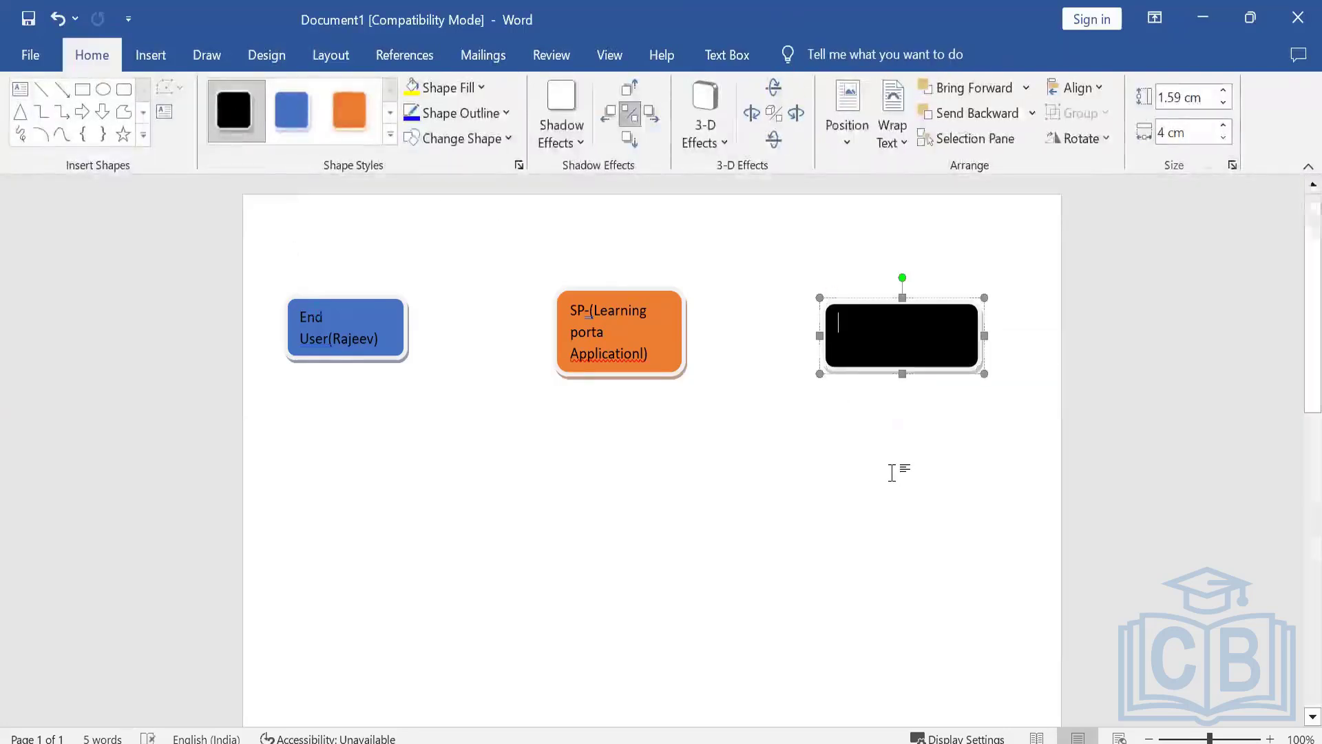
type("ID")
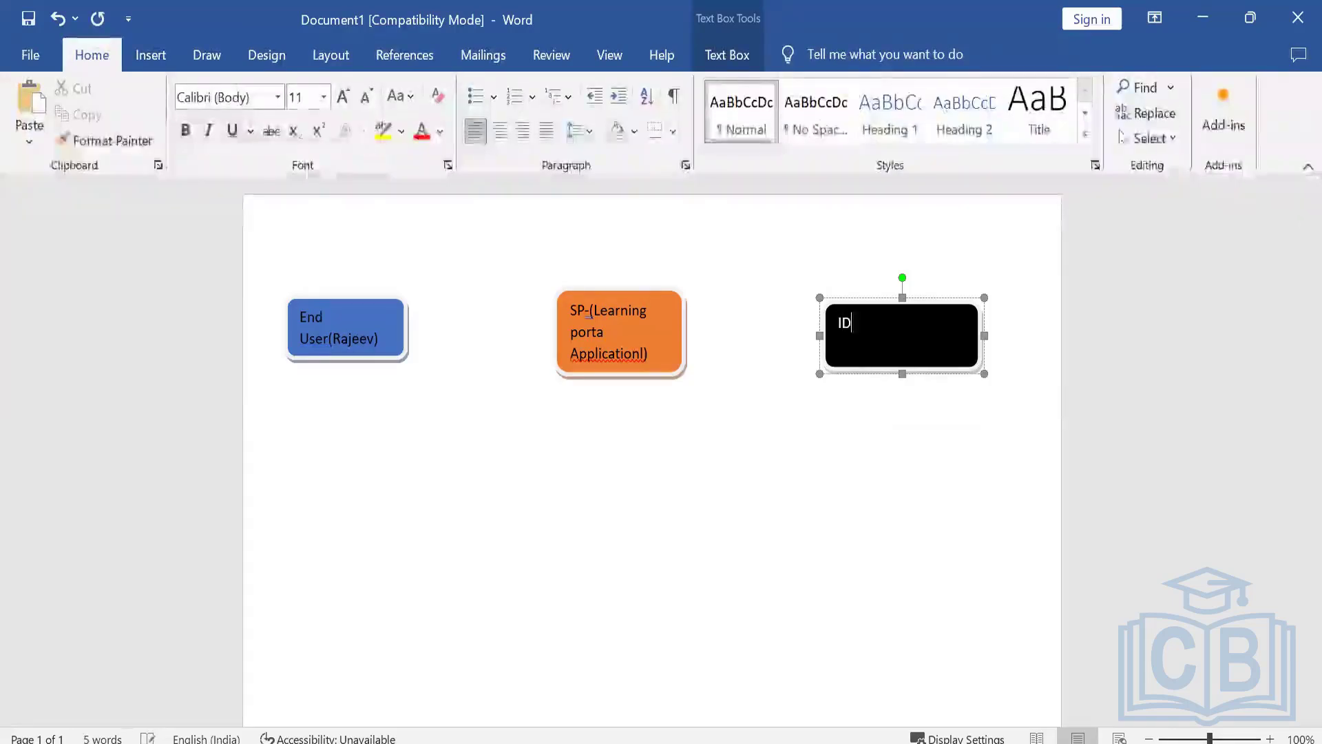
type("P")
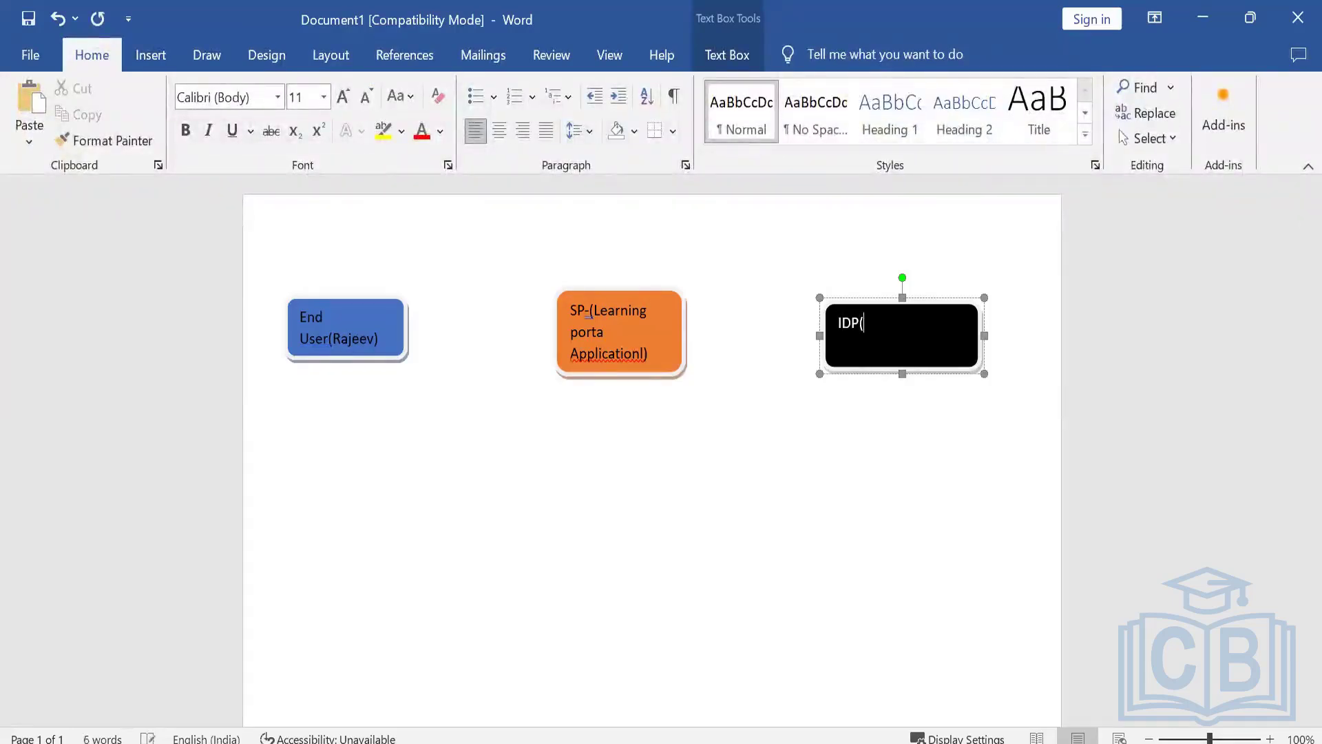
type("(fORG")
type("org")
type("erock AM")
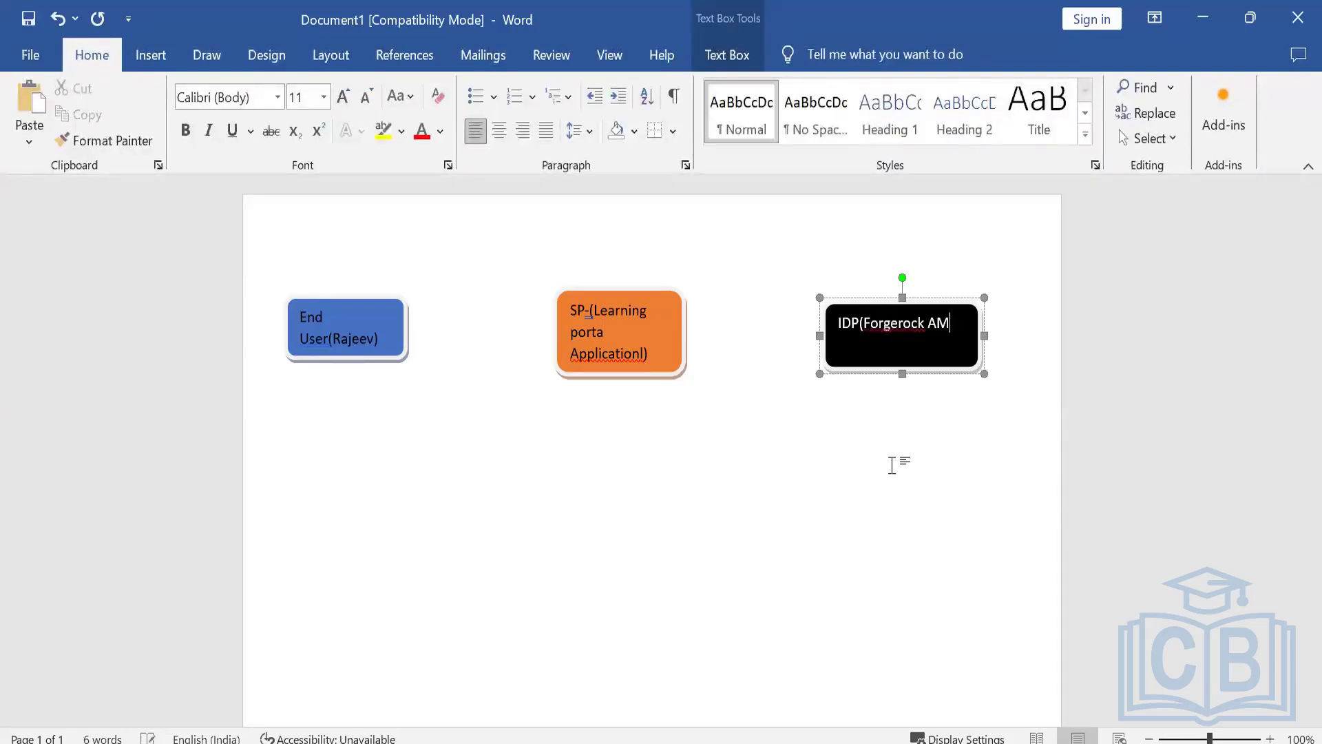
left_click(819, 474)
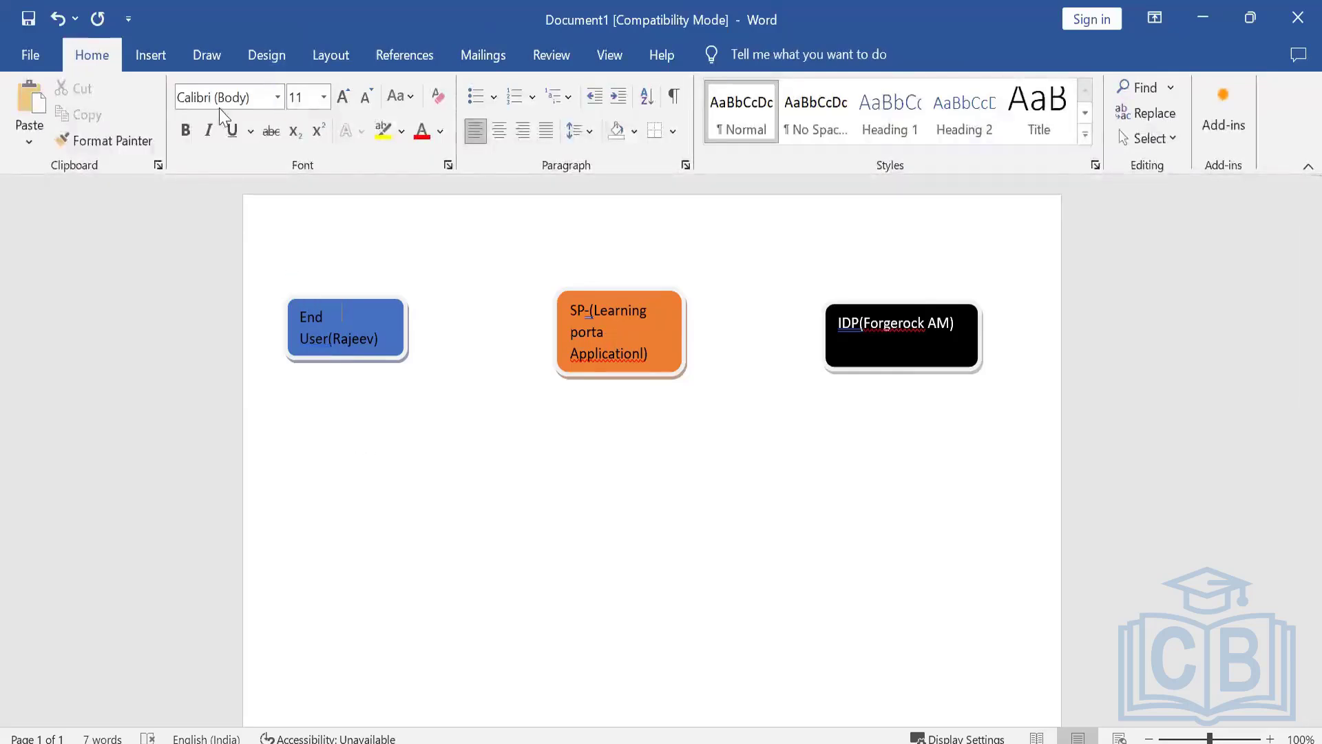
Draw vertical lifelines down from the End User box, about 7.2 cm long, and from the SP box, about 6.6 cm long.
left_click(205, 56)
left_click(151, 56)
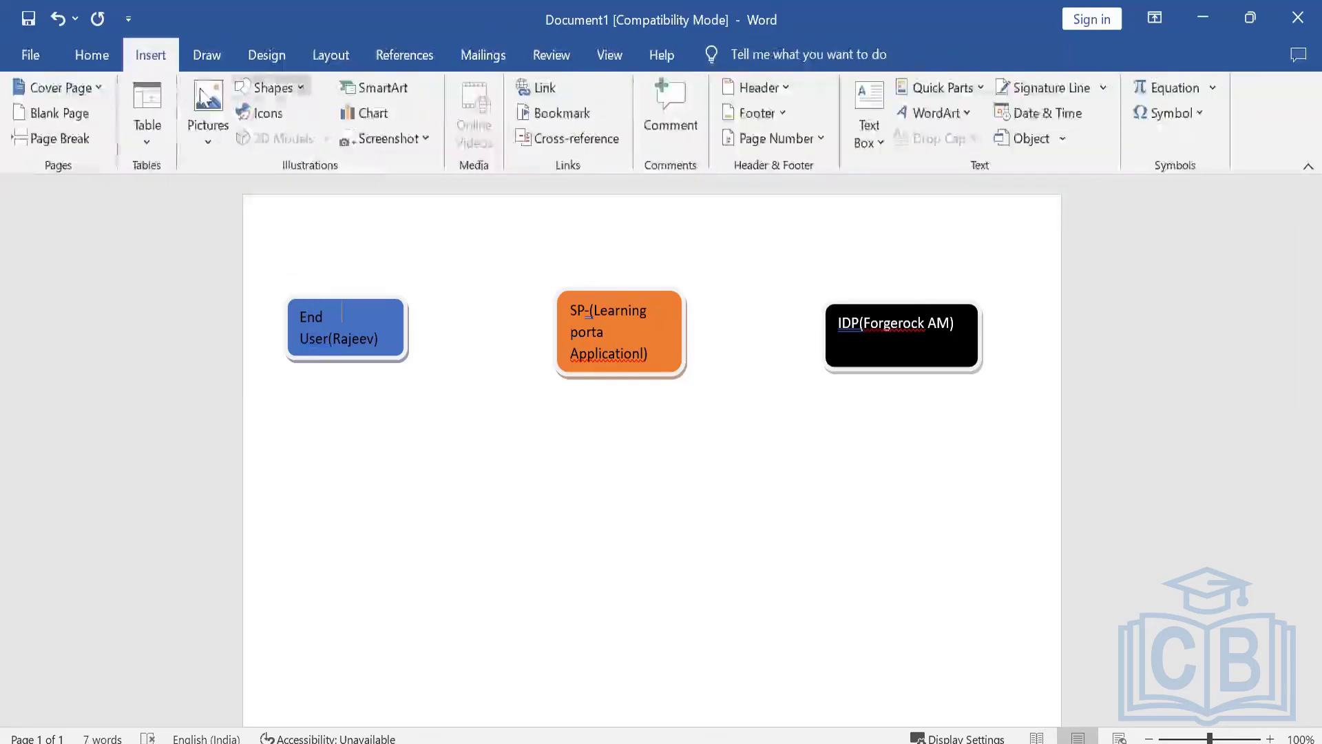
left_click(272, 87)
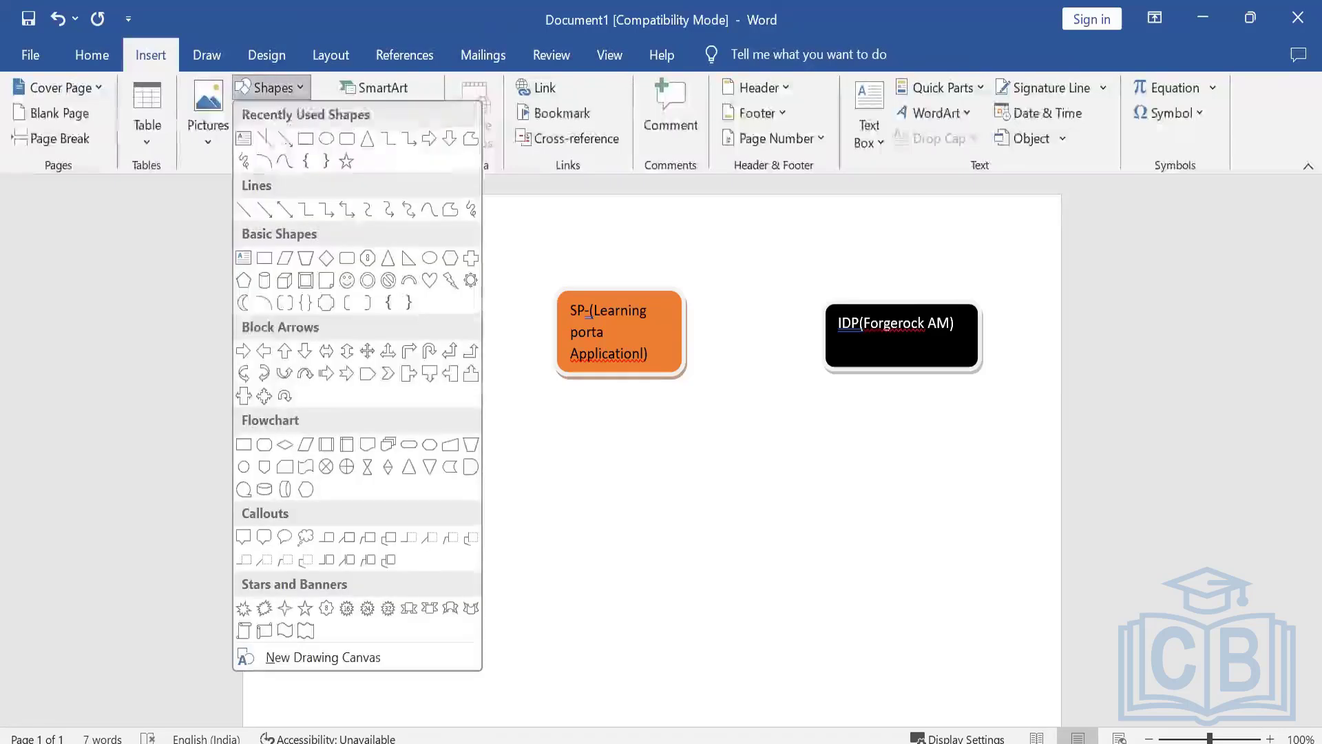
left_click(266, 141)
left_click_drag(334, 365, 334, 669)
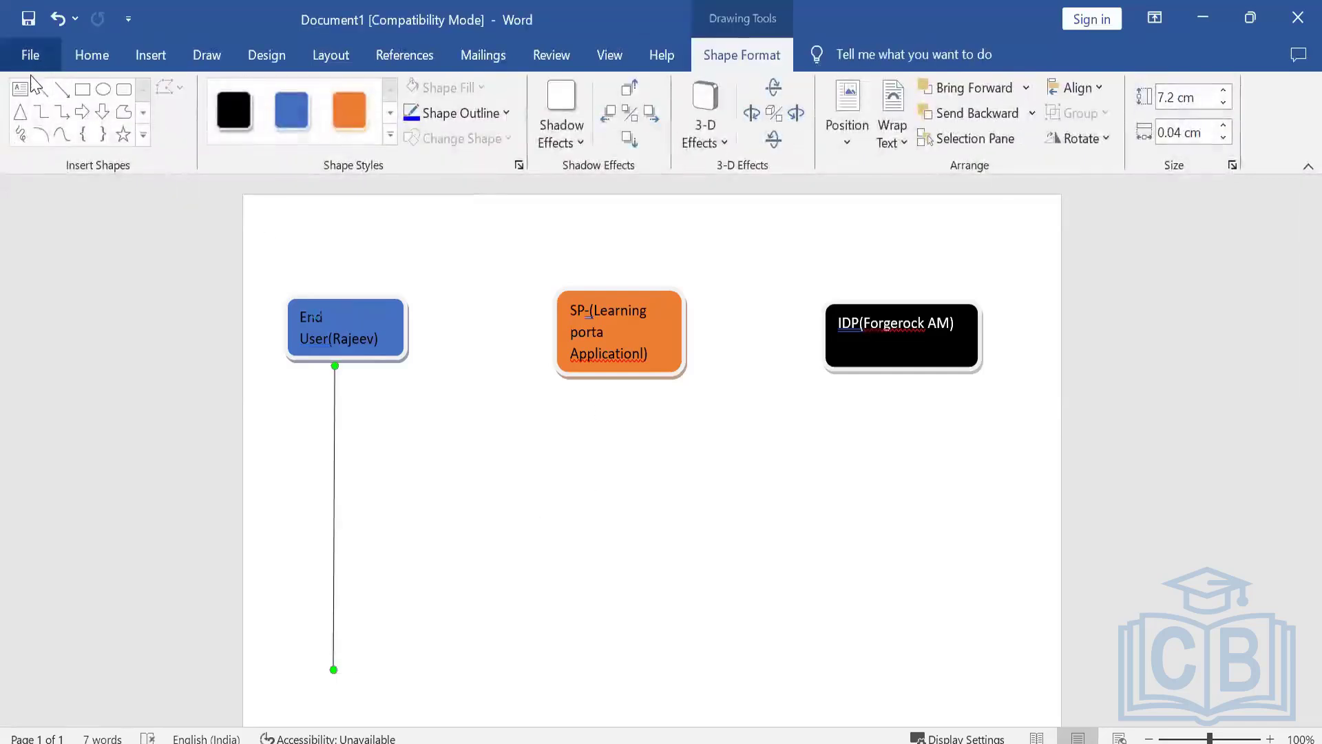
left_click(42, 88)
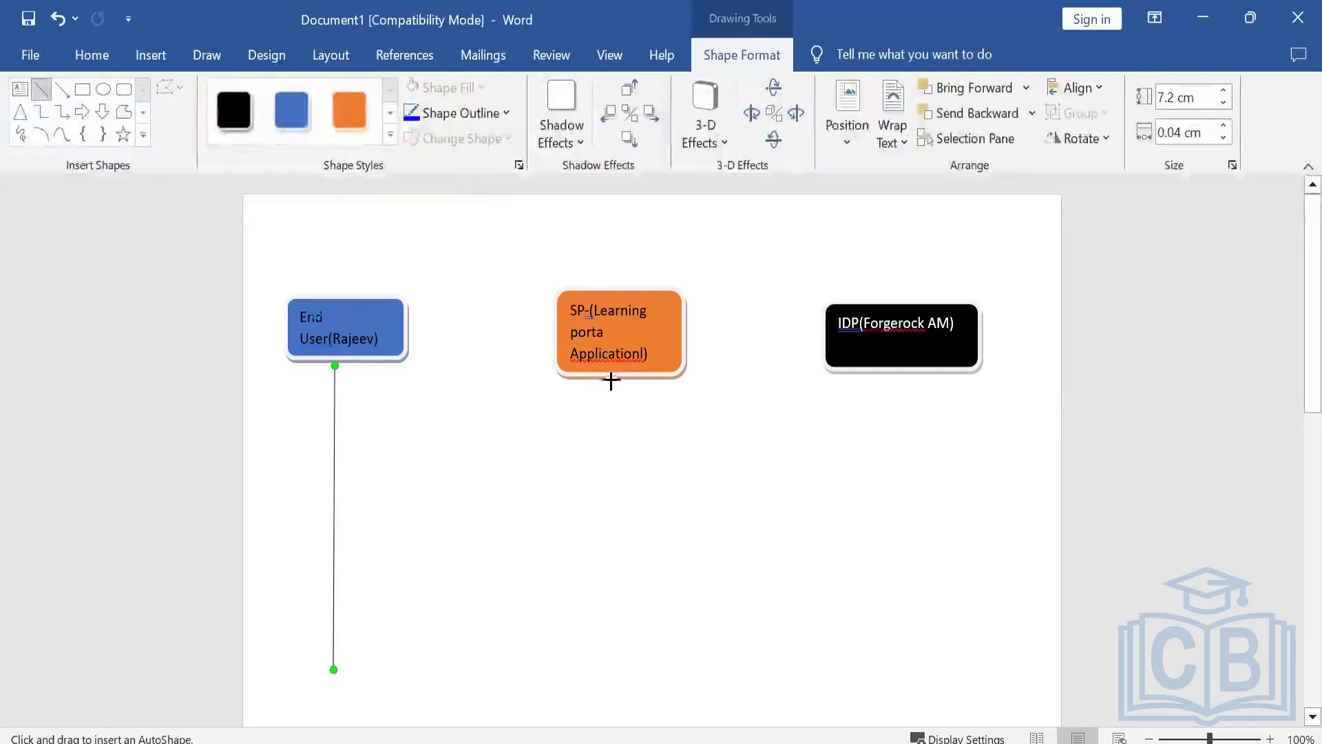
left_click_drag(611, 380, 611, 658)
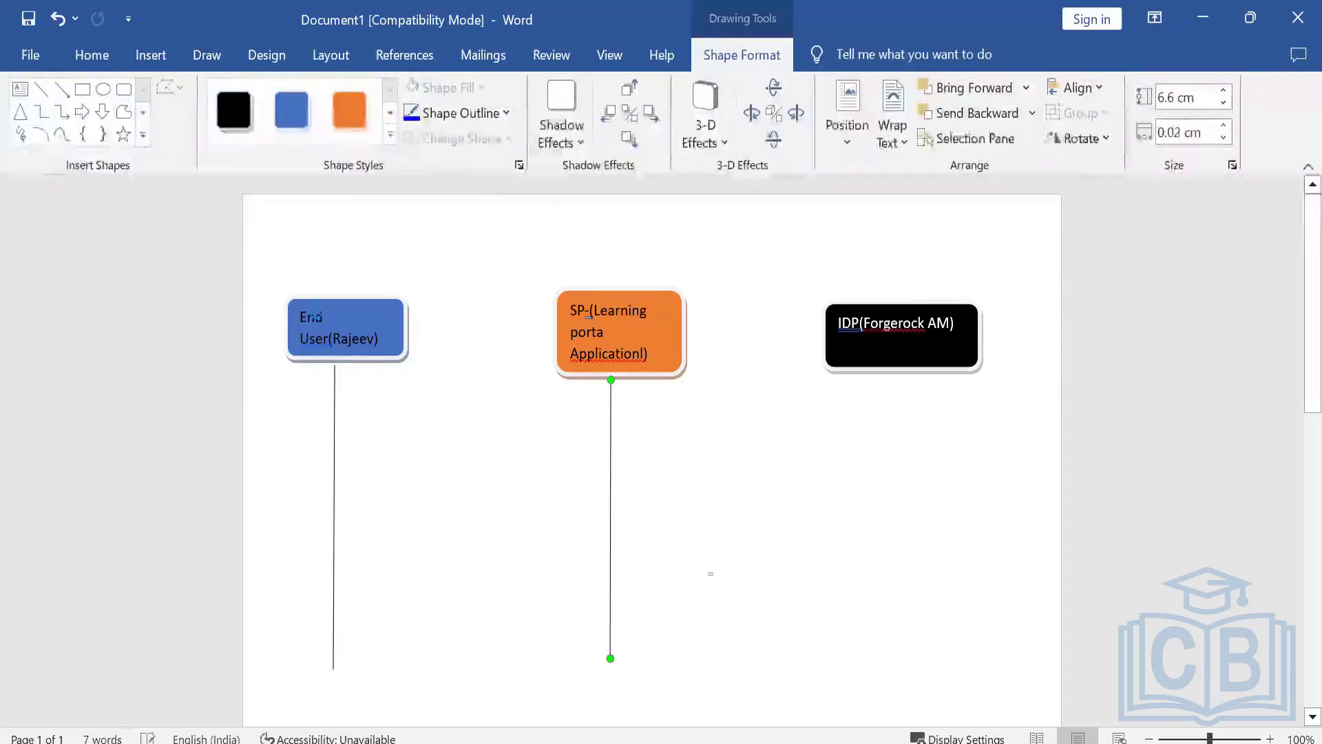
left_click(41, 90)
left_click_drag(896, 334, 903, 376)
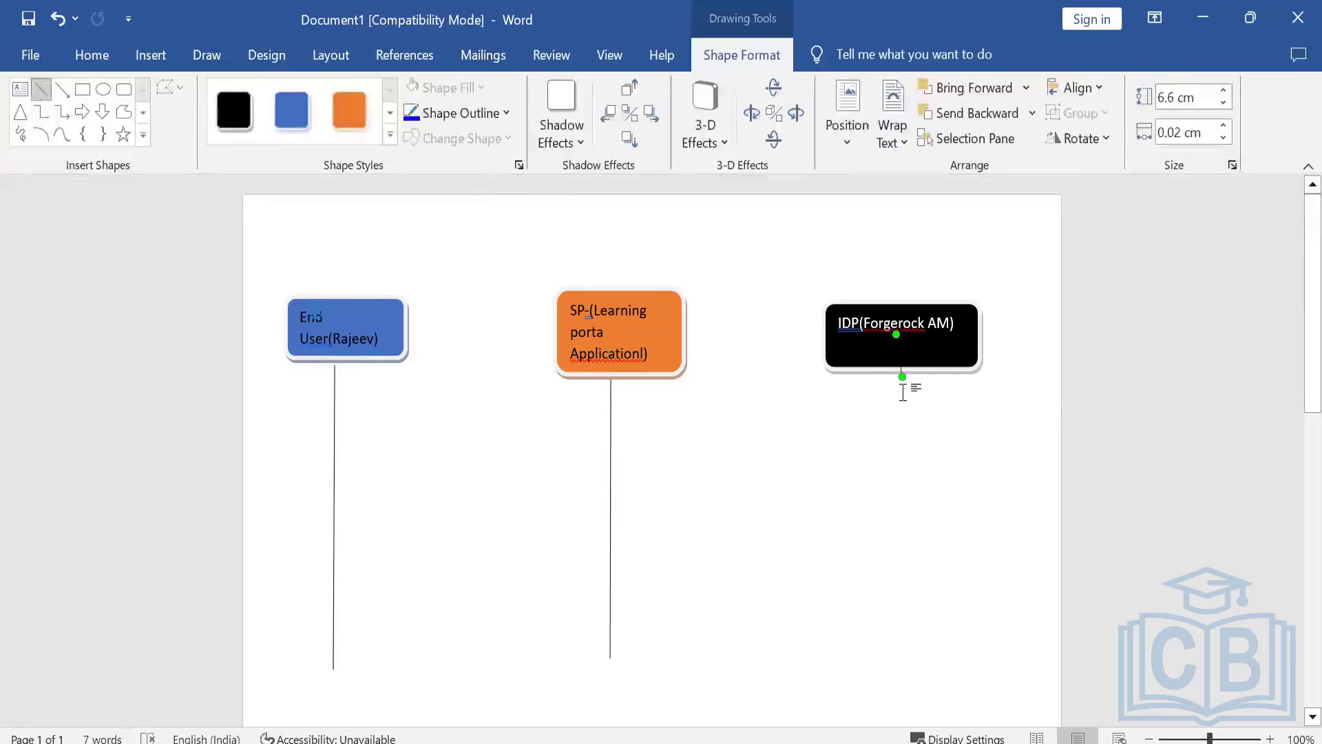
key("ctrl+z")
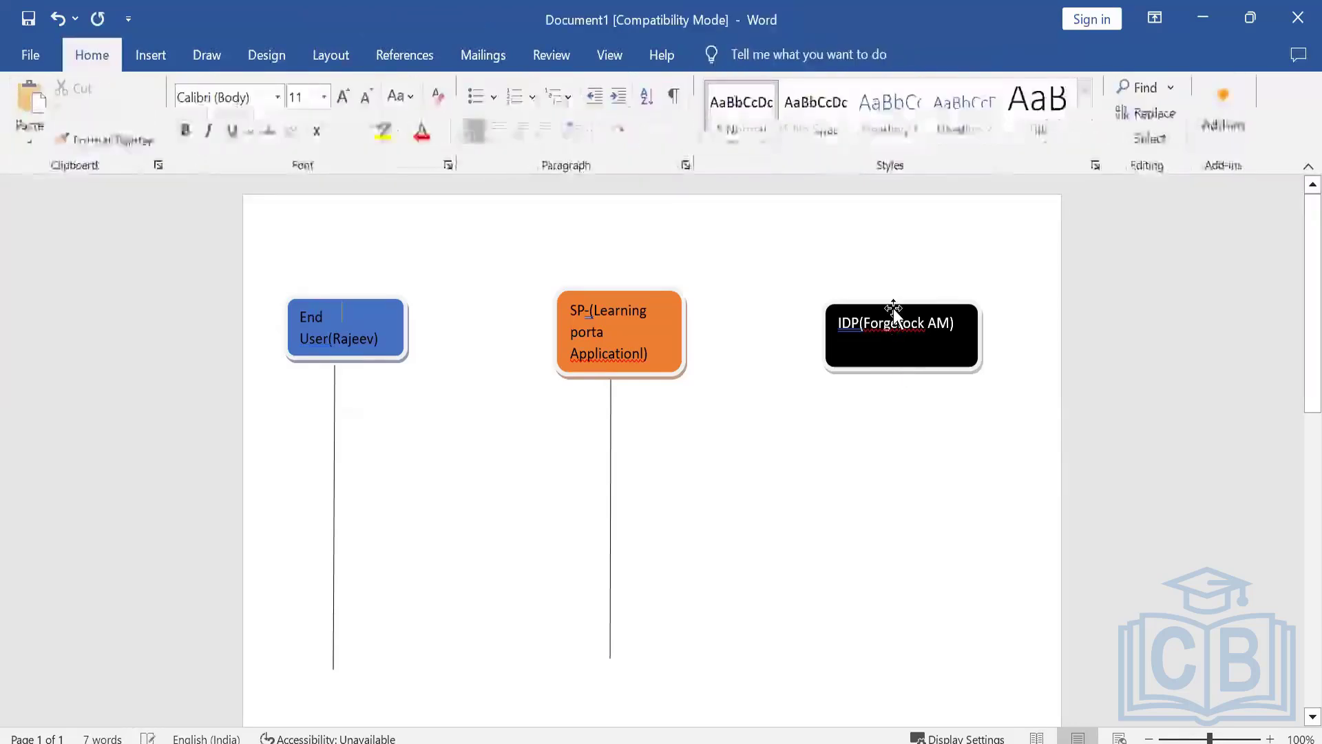
Move the black IDP box slightly up and left, and draw a vertical lifeline about 6.8 cm long down from it.
left_click_drag(898, 315, 872, 296)
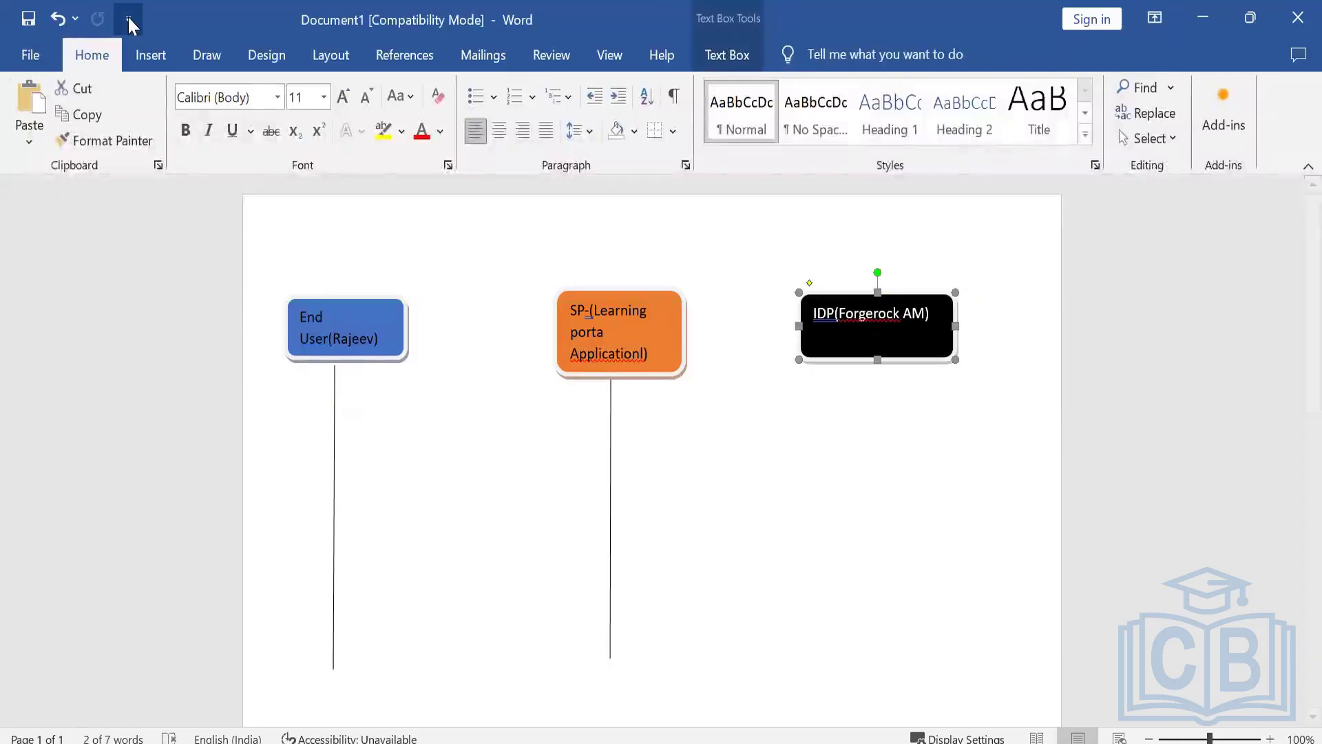
left_click(150, 55)
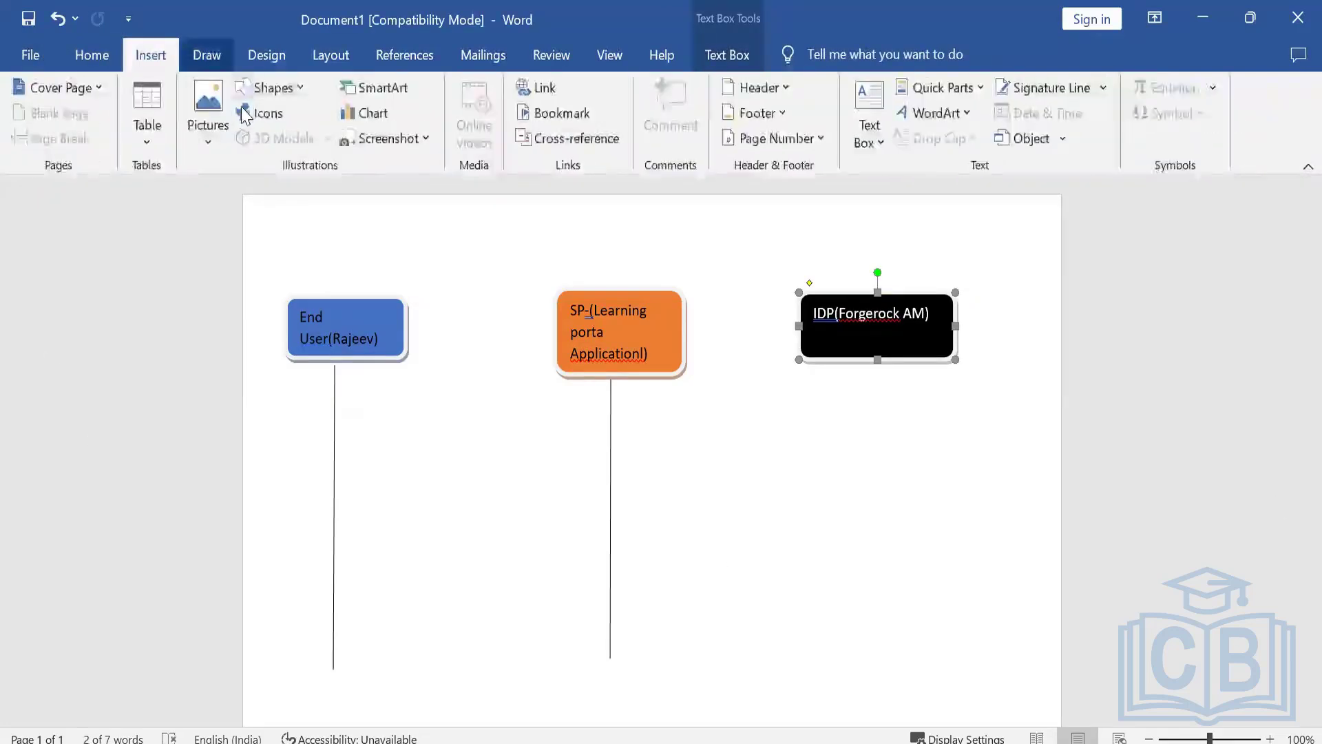
left_click(207, 55)
left_click(266, 55)
left_click(207, 55)
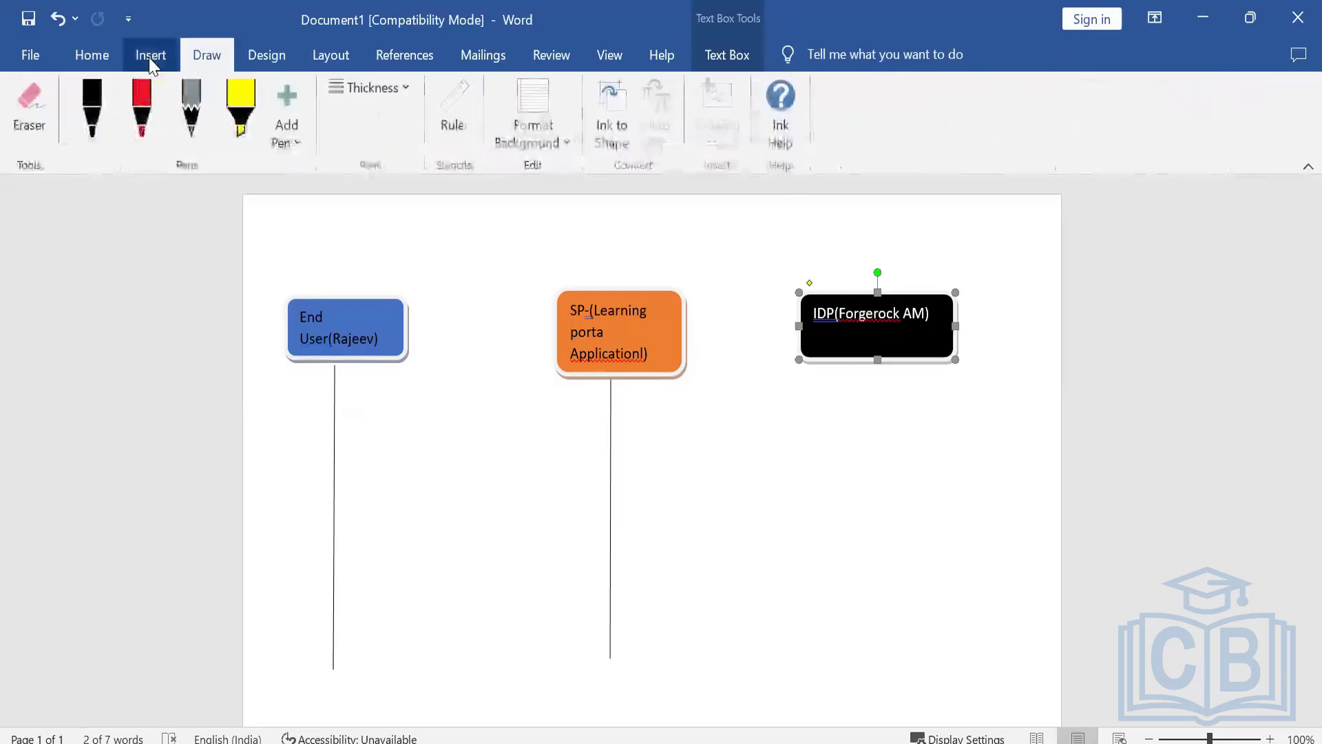
left_click(150, 55)
left_click(270, 87)
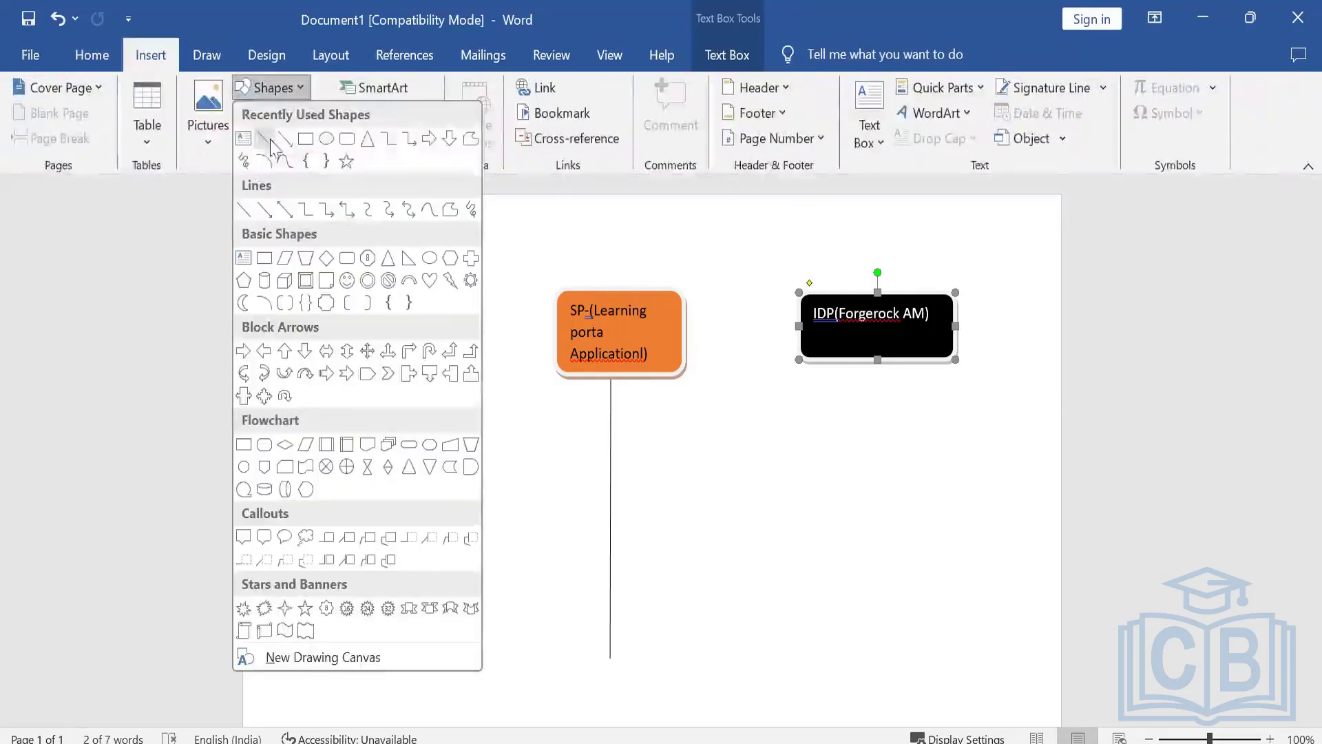
left_click(261, 157)
left_click_drag(877, 363, 875, 651)
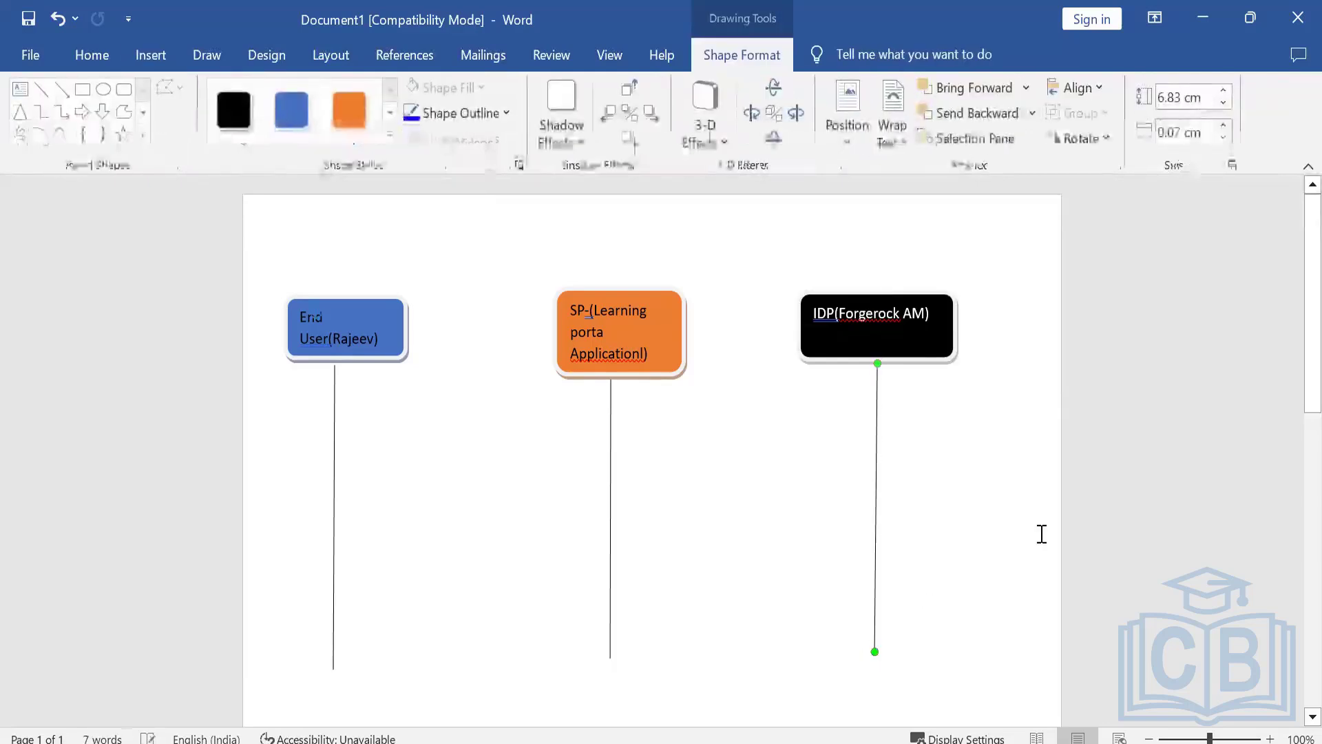
Draw an arrow about 7.1 cm long from the upper part of the End User lifeline to the SP lifeline.
left_click(213, 236)
left_click(146, 57)
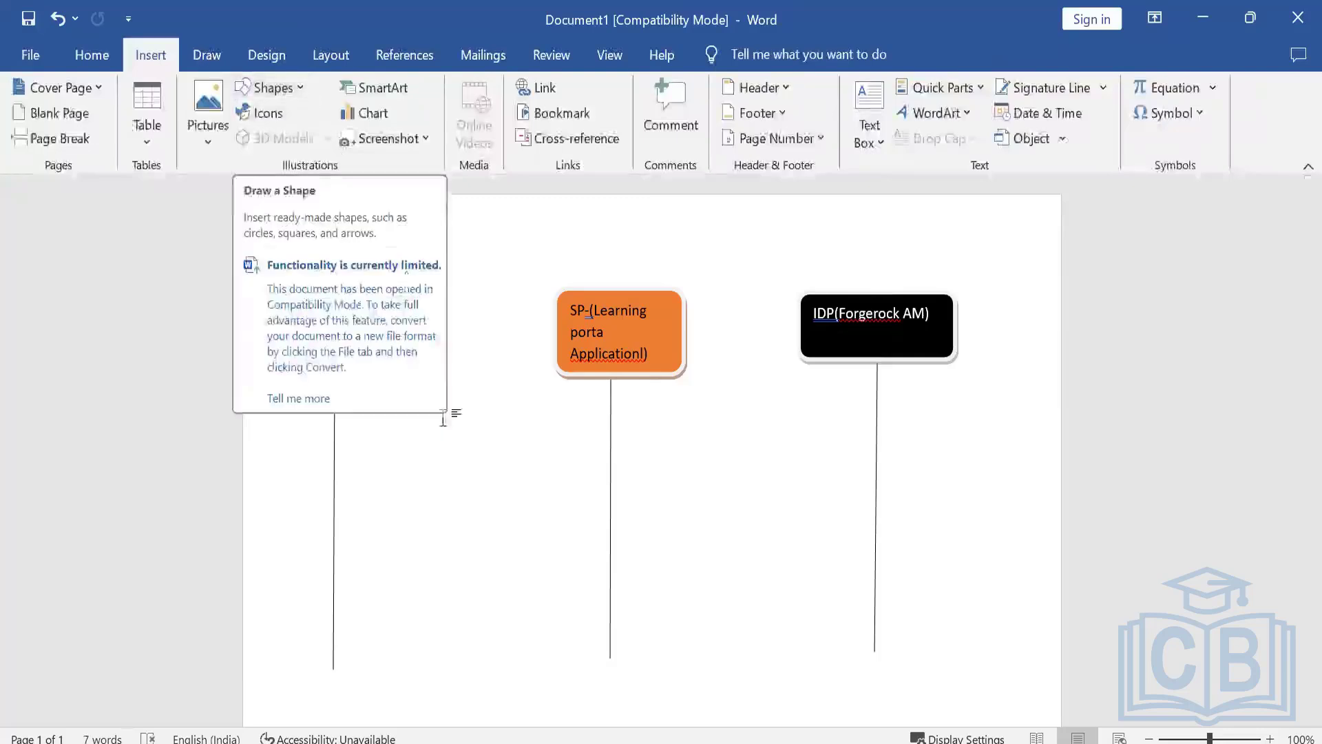
left_click(273, 88)
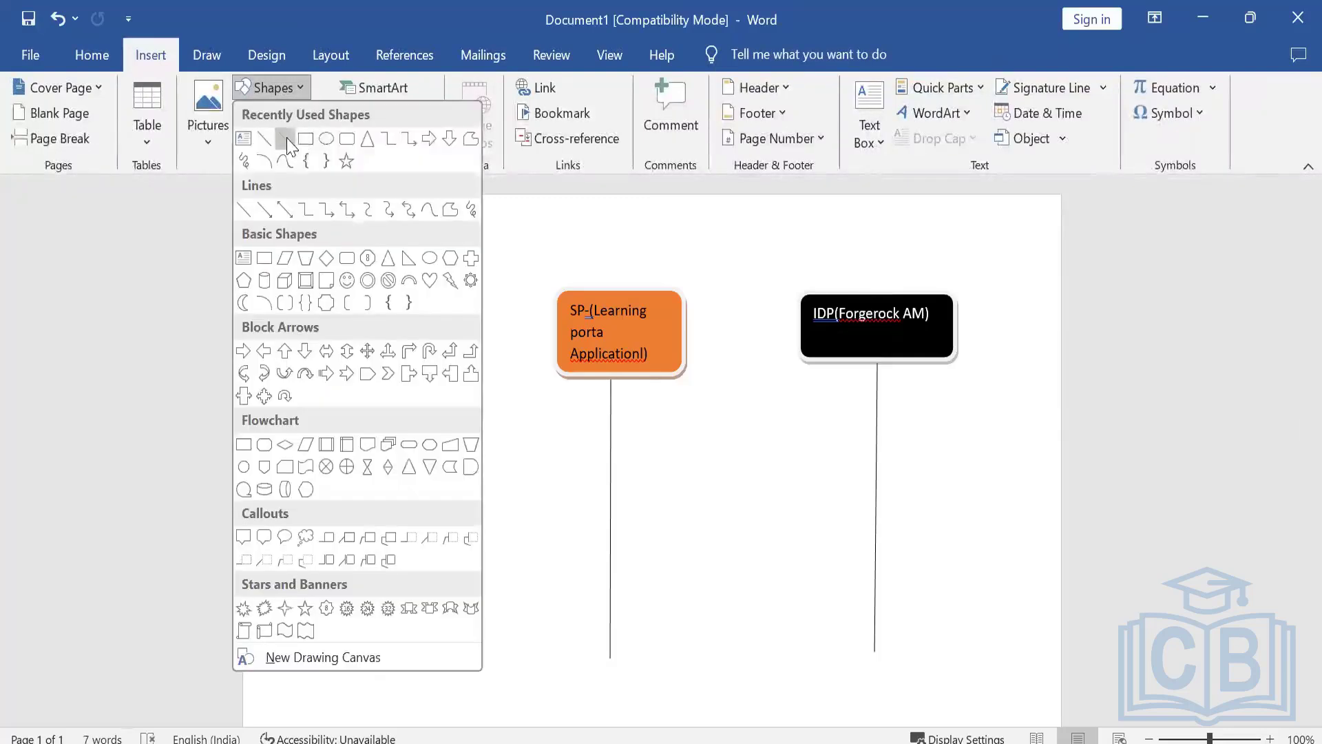
left_click(291, 141)
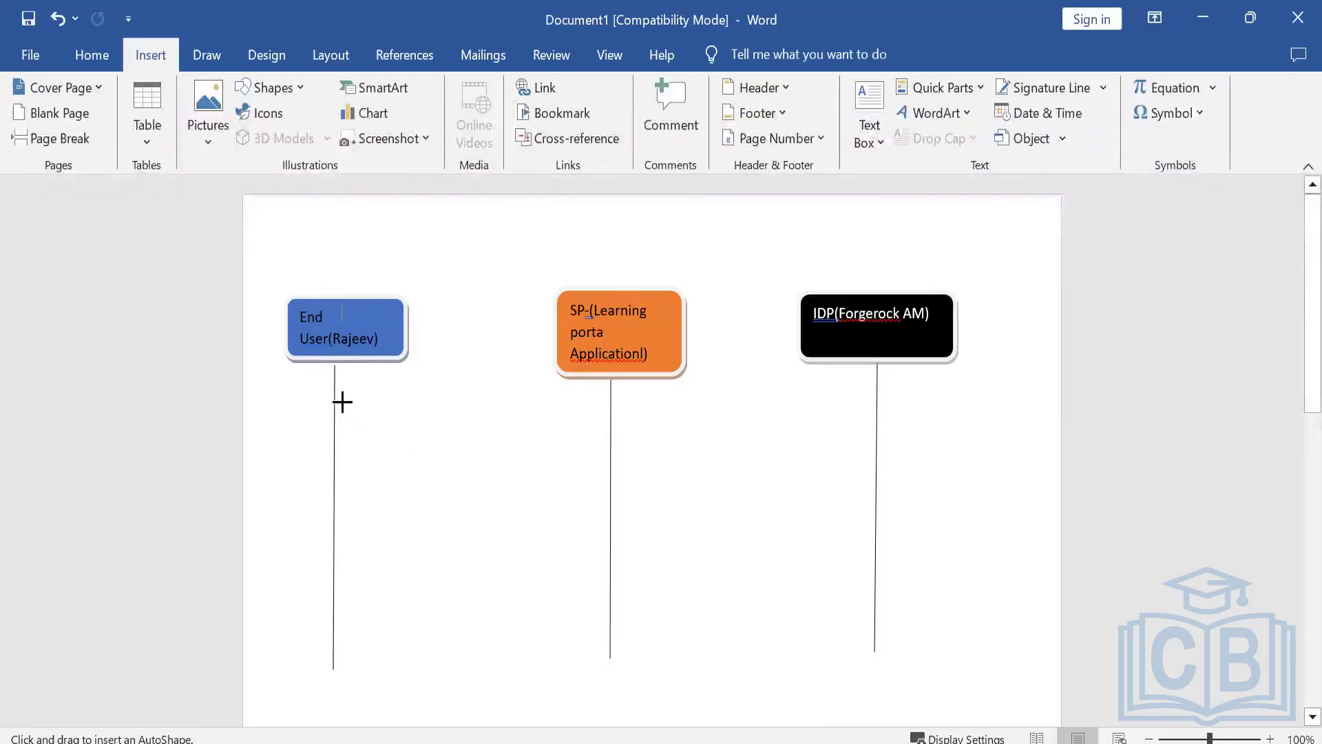
left_click_drag(335, 399, 613, 407)
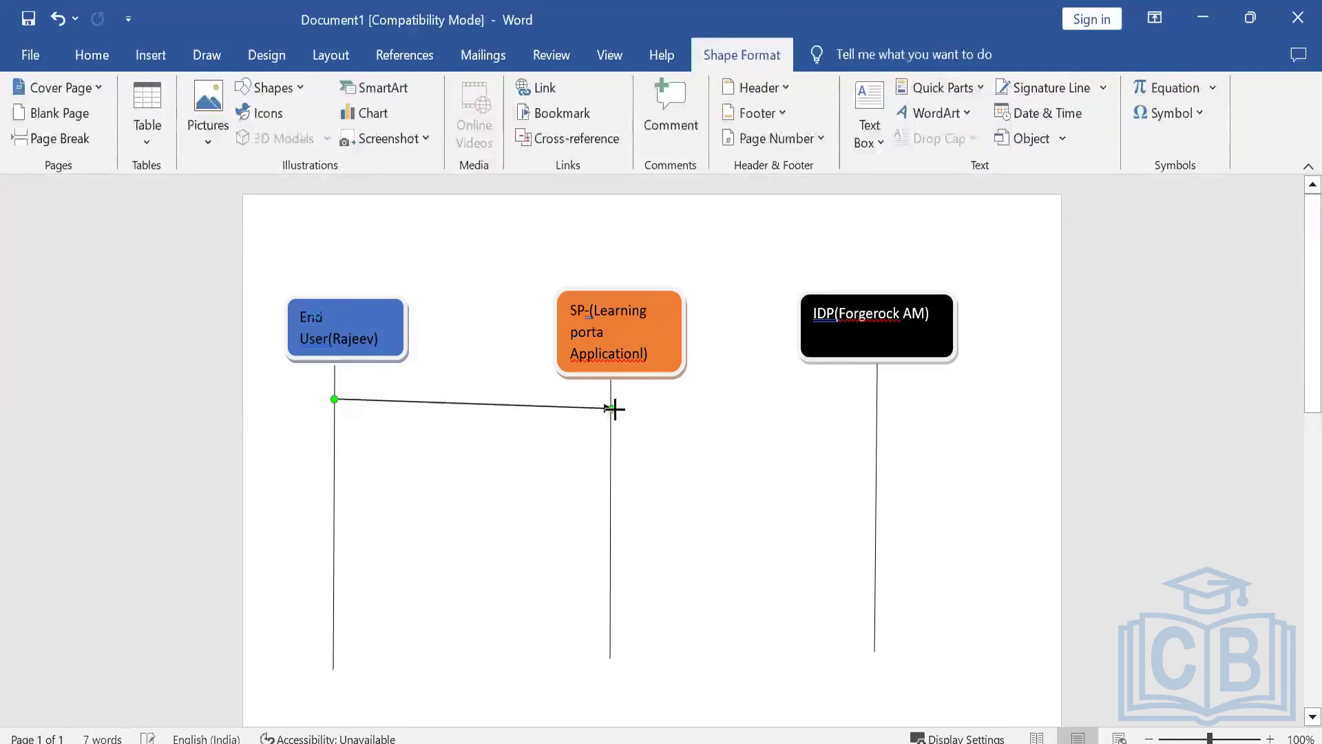
Write "Attempt access" above the arrow between End User and SP, and put "1." at the start of that line.
left_click(429, 393)
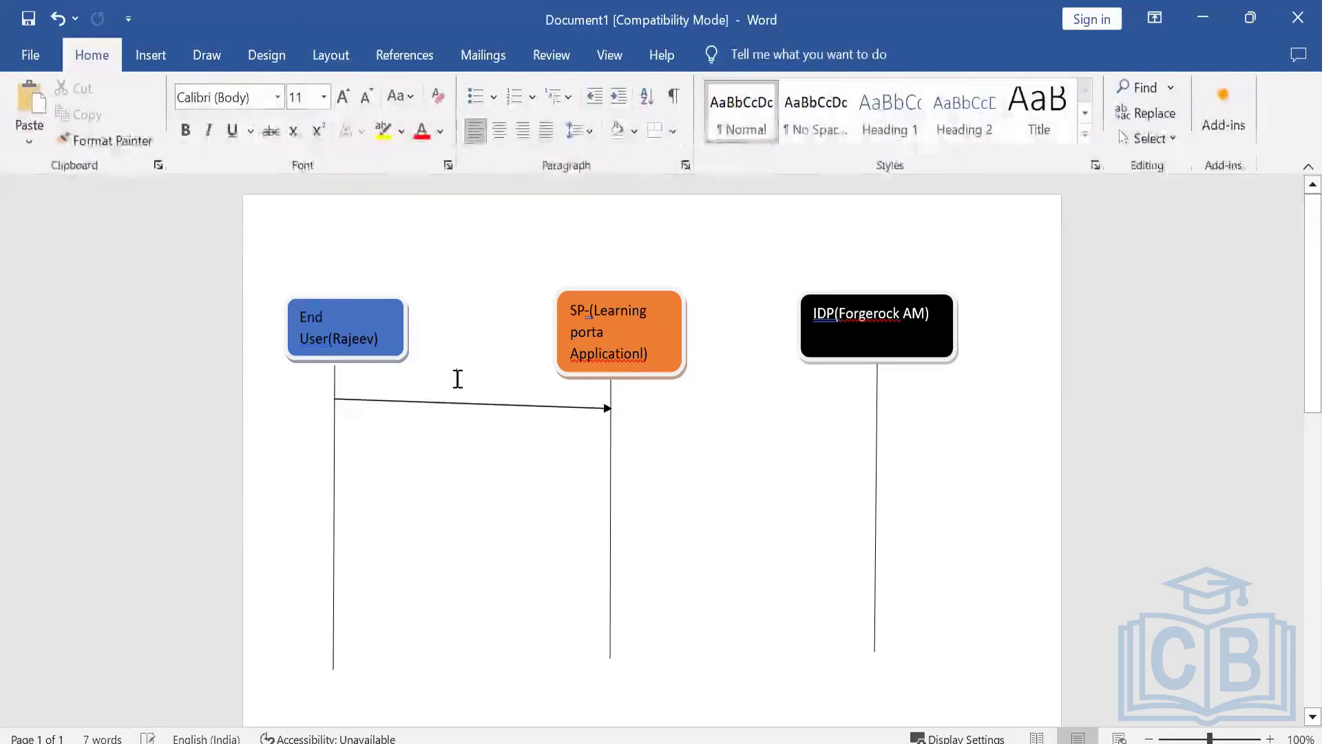
triple_click(457, 379)
left_click(451, 382)
double_click(452, 382)
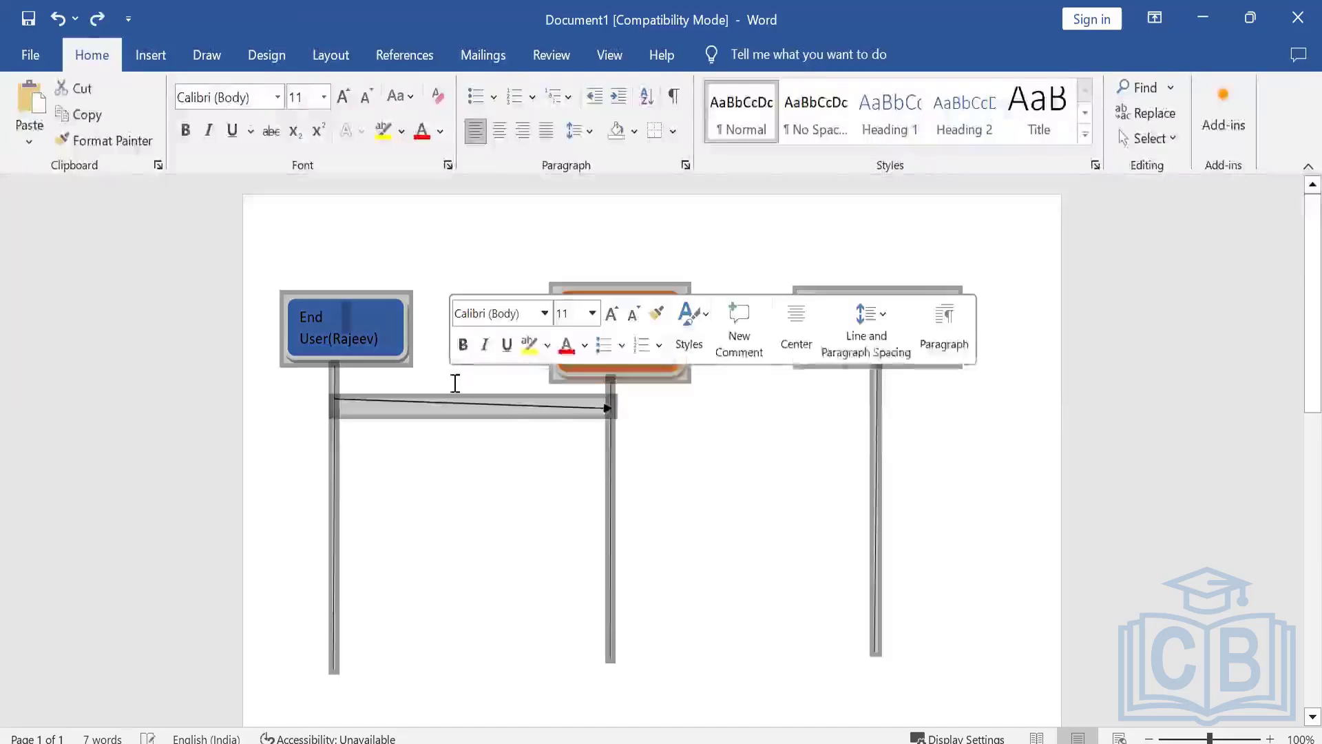
double_click(454, 382)
left_click(454, 382)
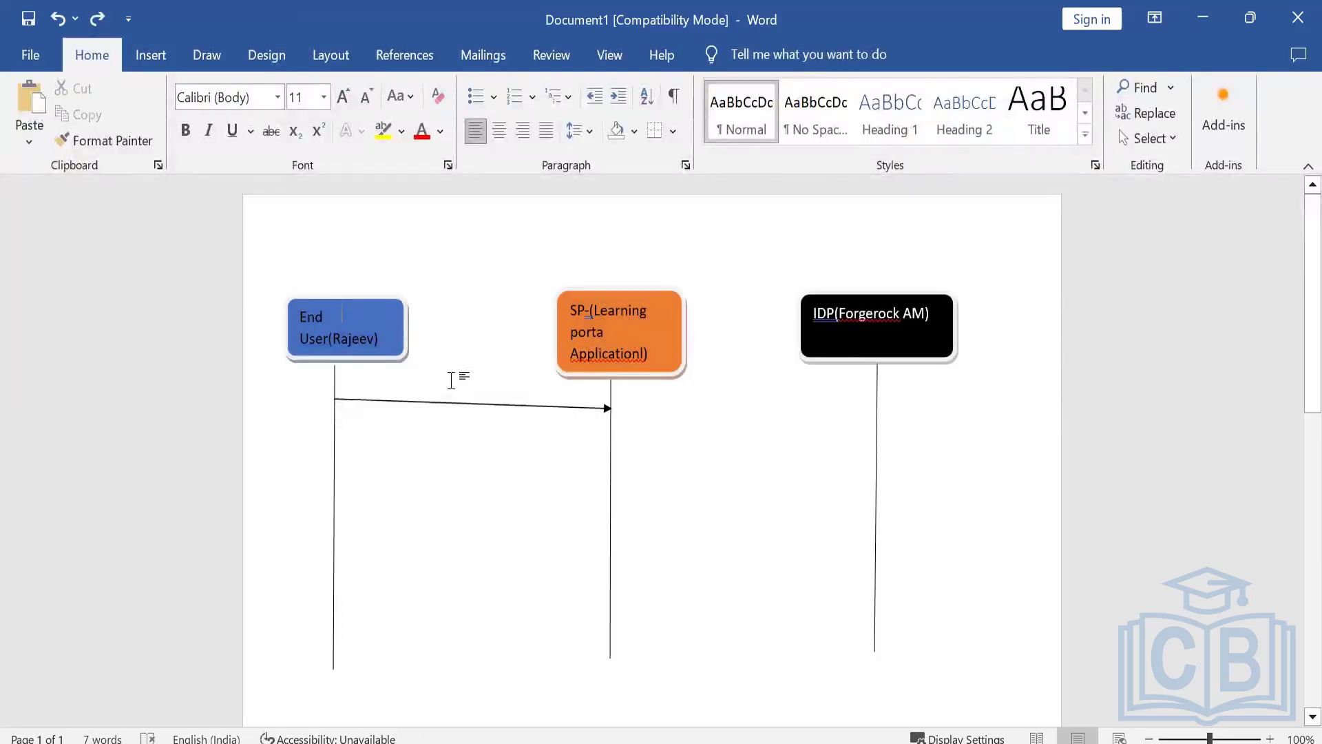
double_click(448, 380)
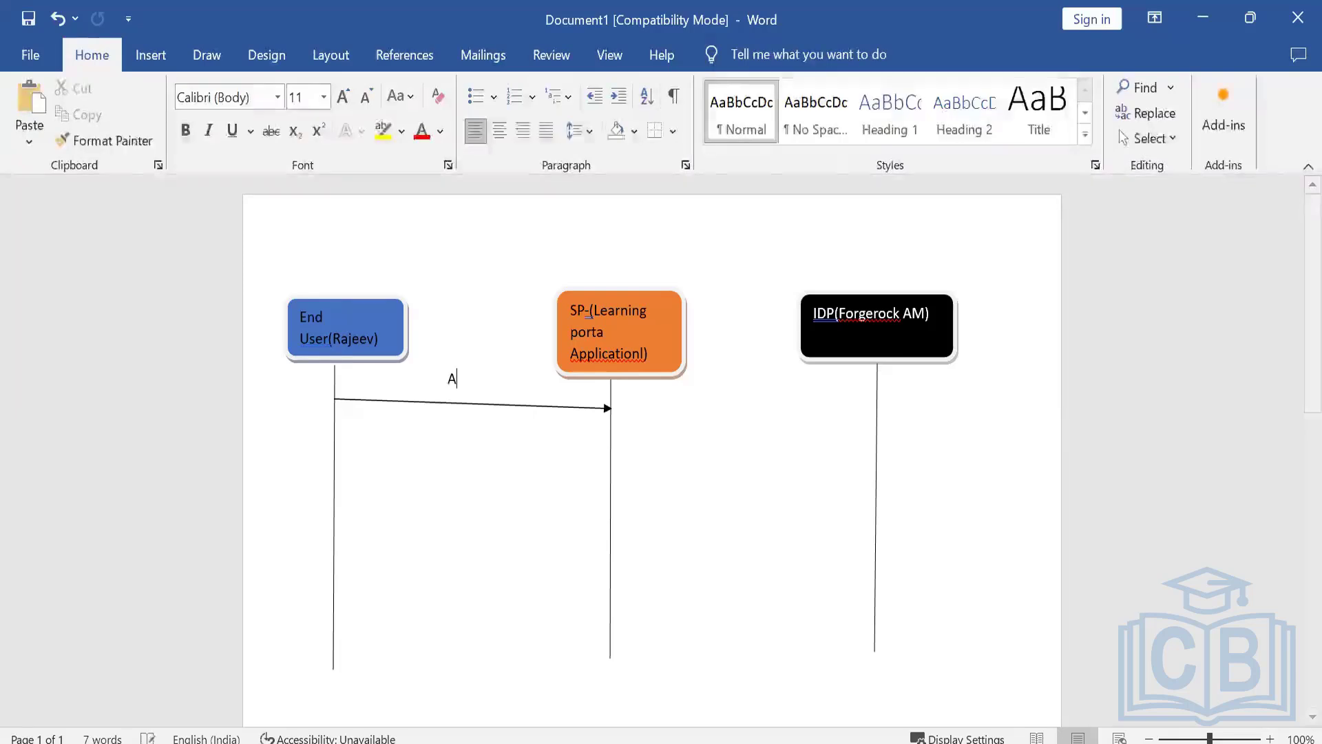
type("Attemp")
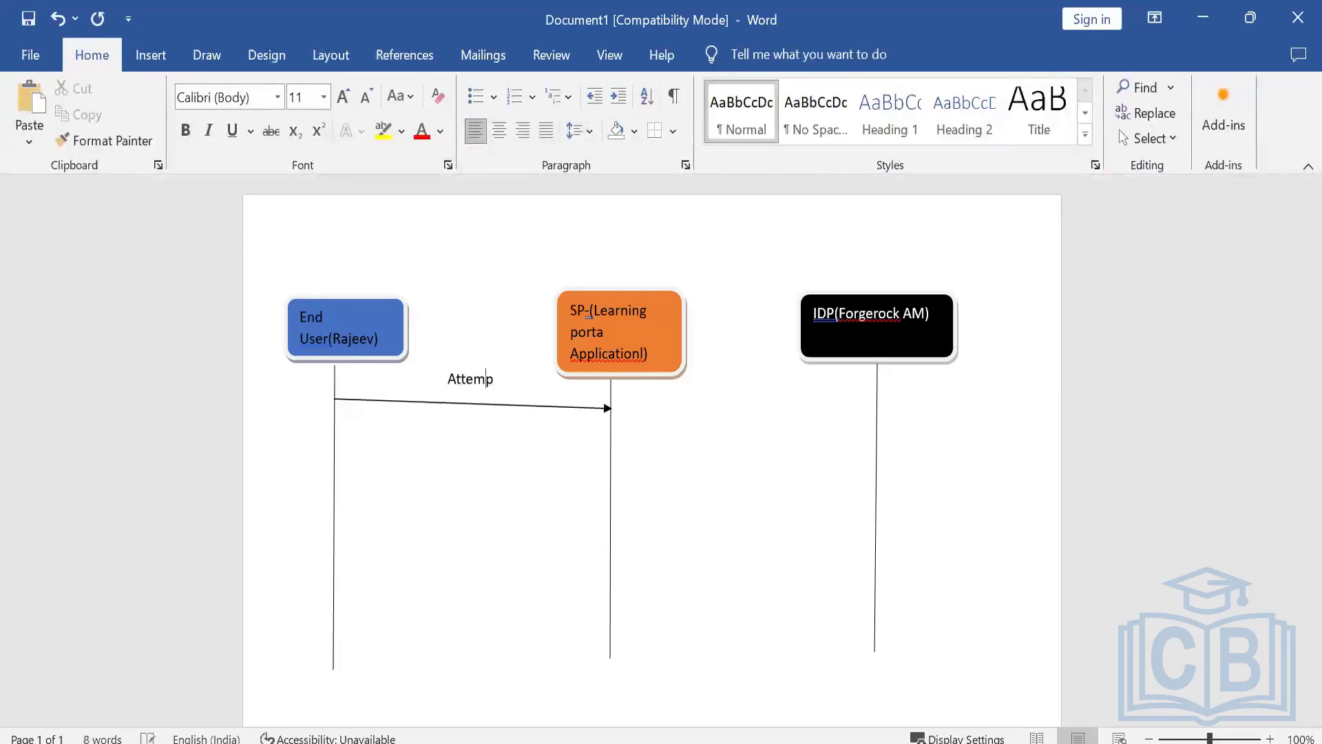
type("t access")
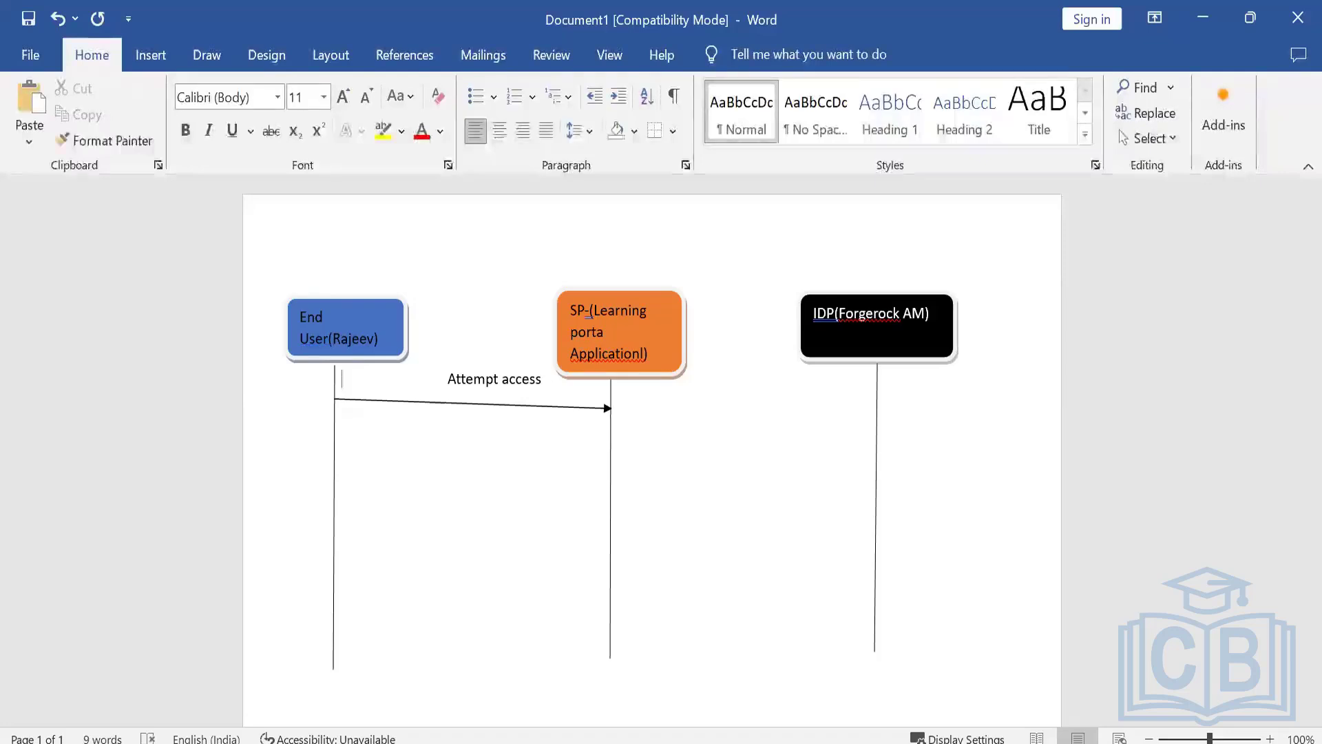
type("1.")
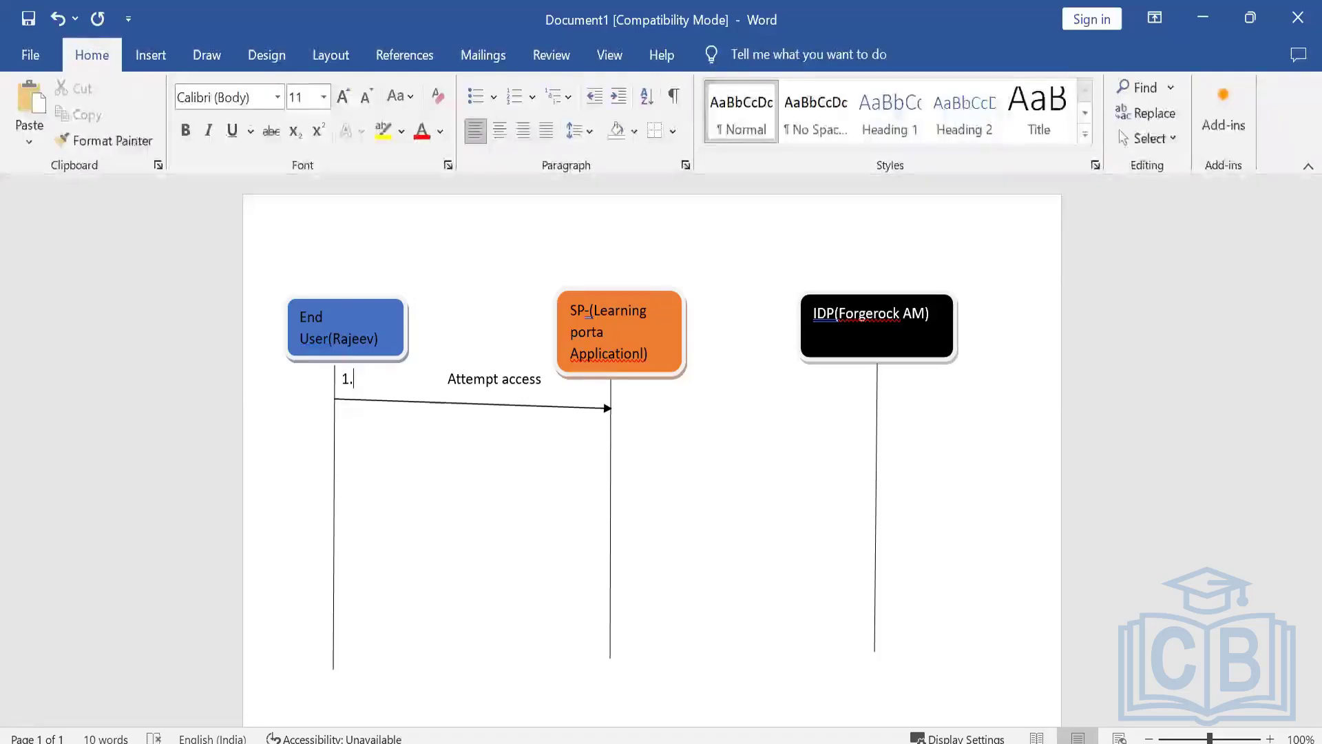
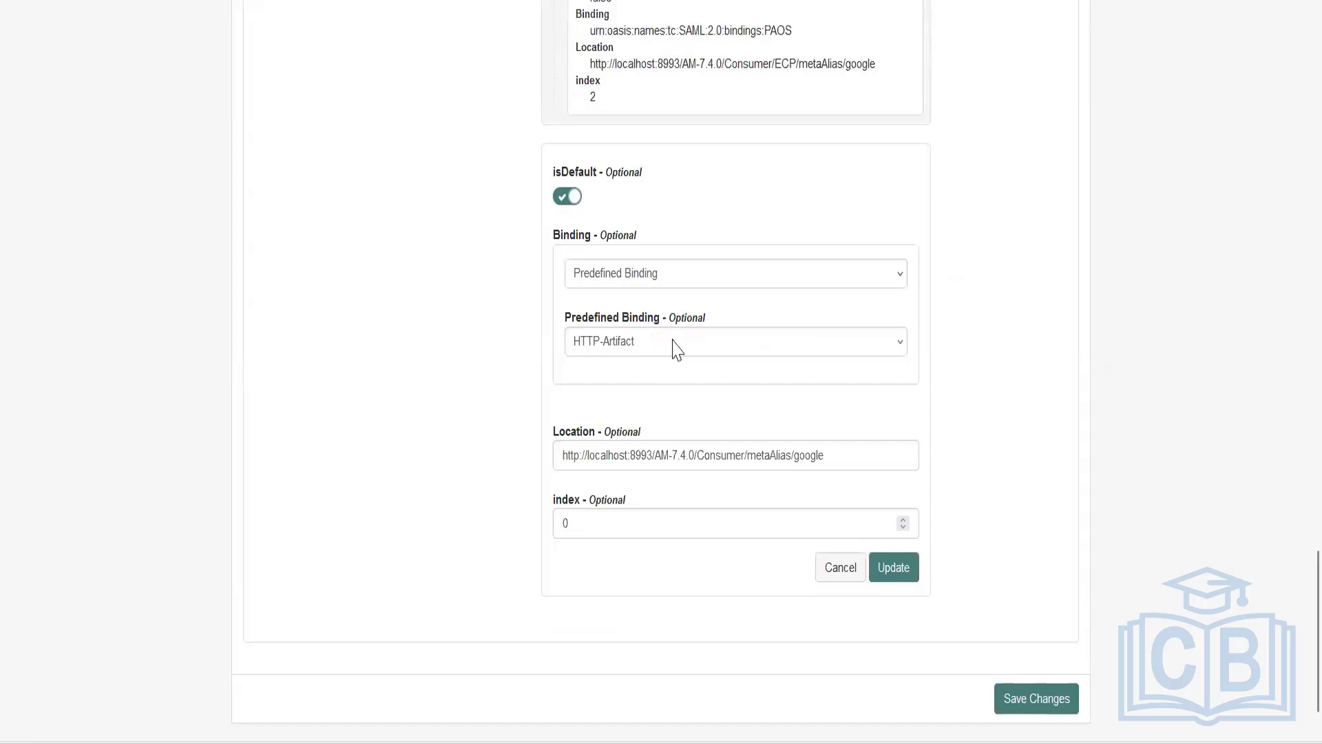
Check the predefined binding options for the assertion consumer service entry that uses HTTP-Artifact.
left_click(669, 348)
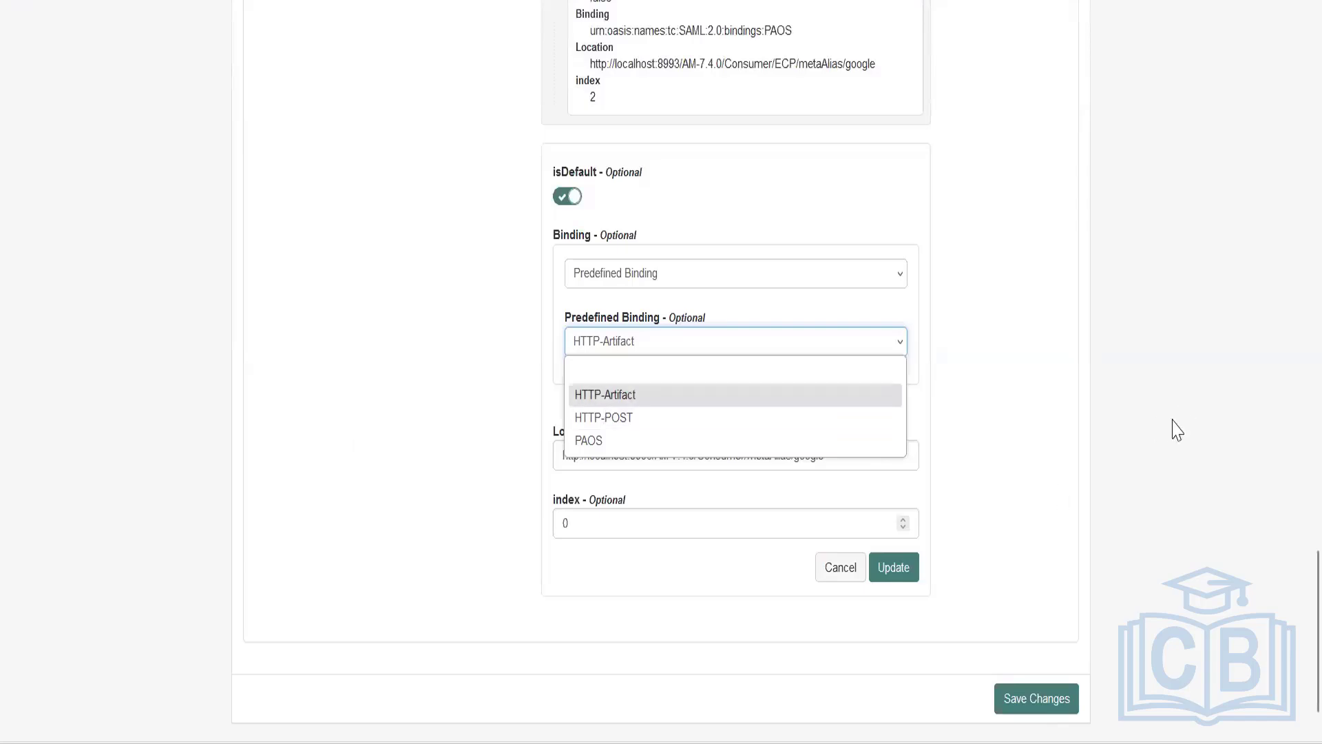
left_click(1293, 640)
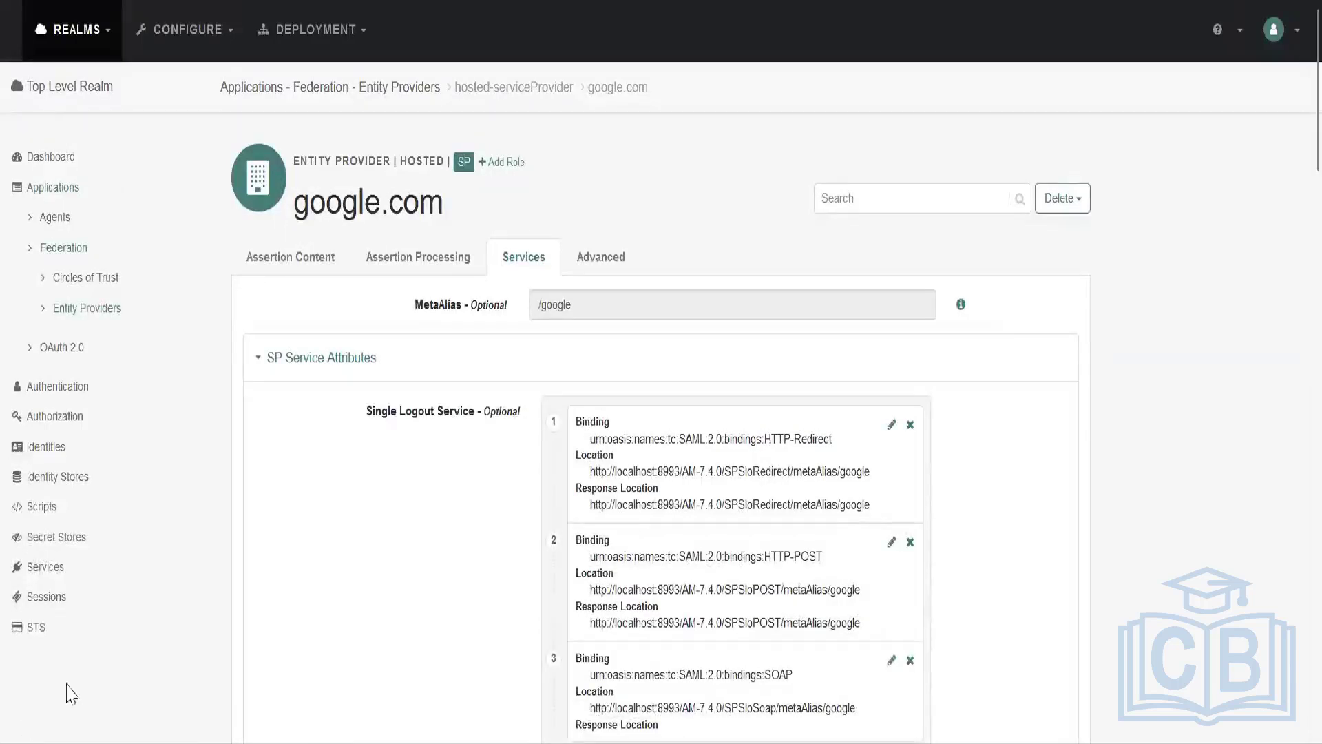
Reopen the hosted google.com entity provider and review its Request/Response Signing options, including artifact response and assertion signing.
left_click(87, 309)
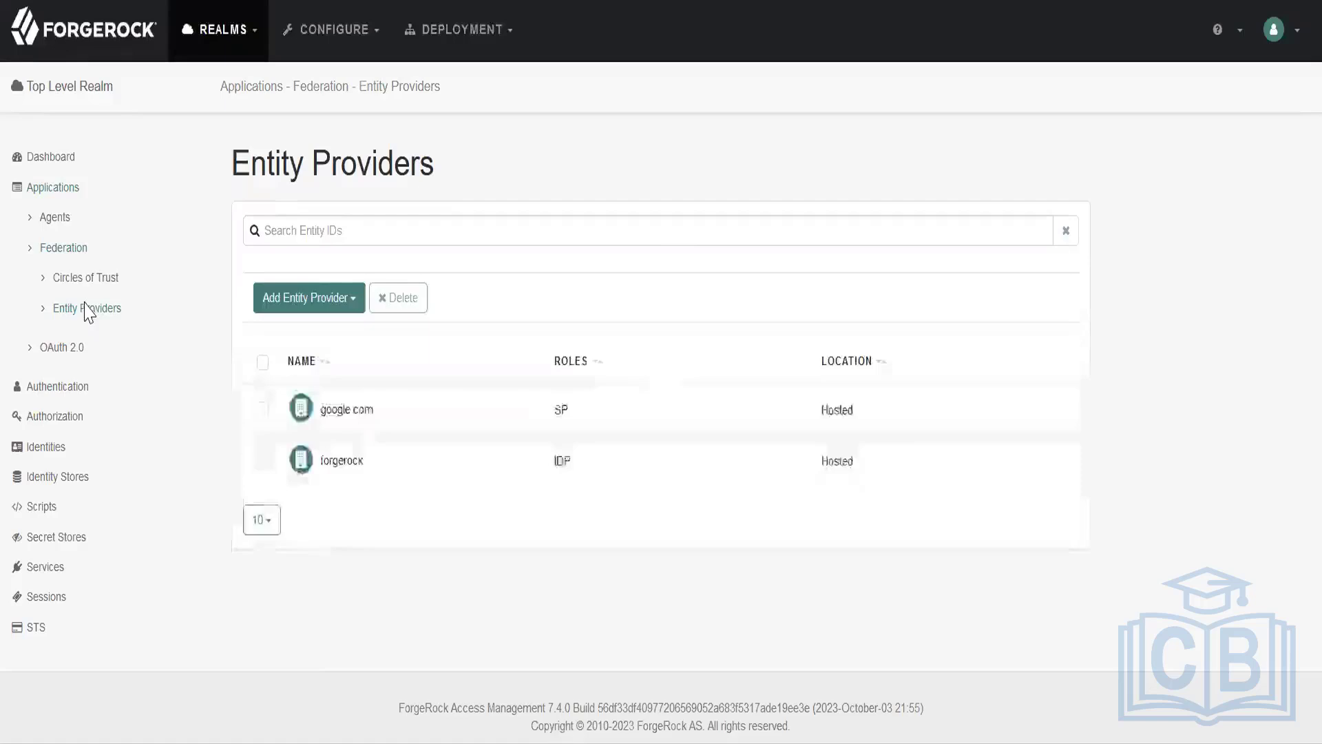
left_click(346, 412)
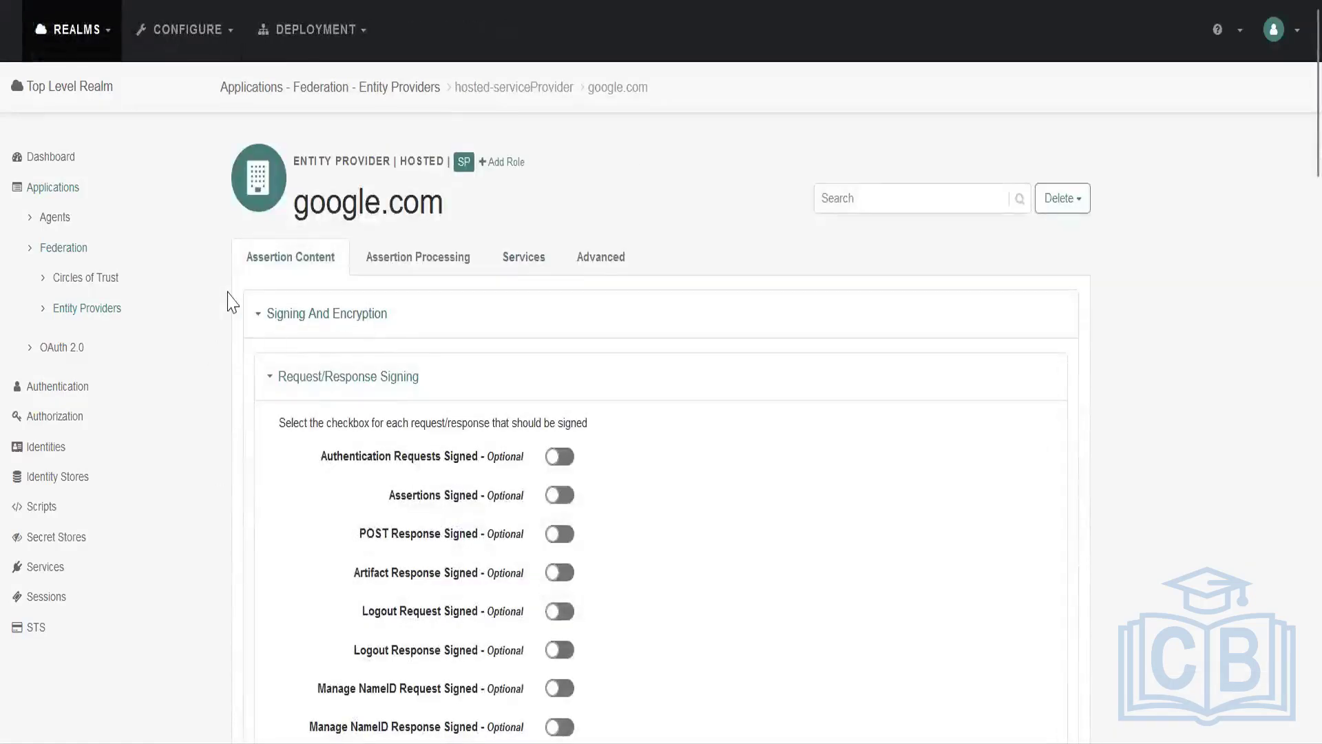
scroll(297, 518, "down", 2)
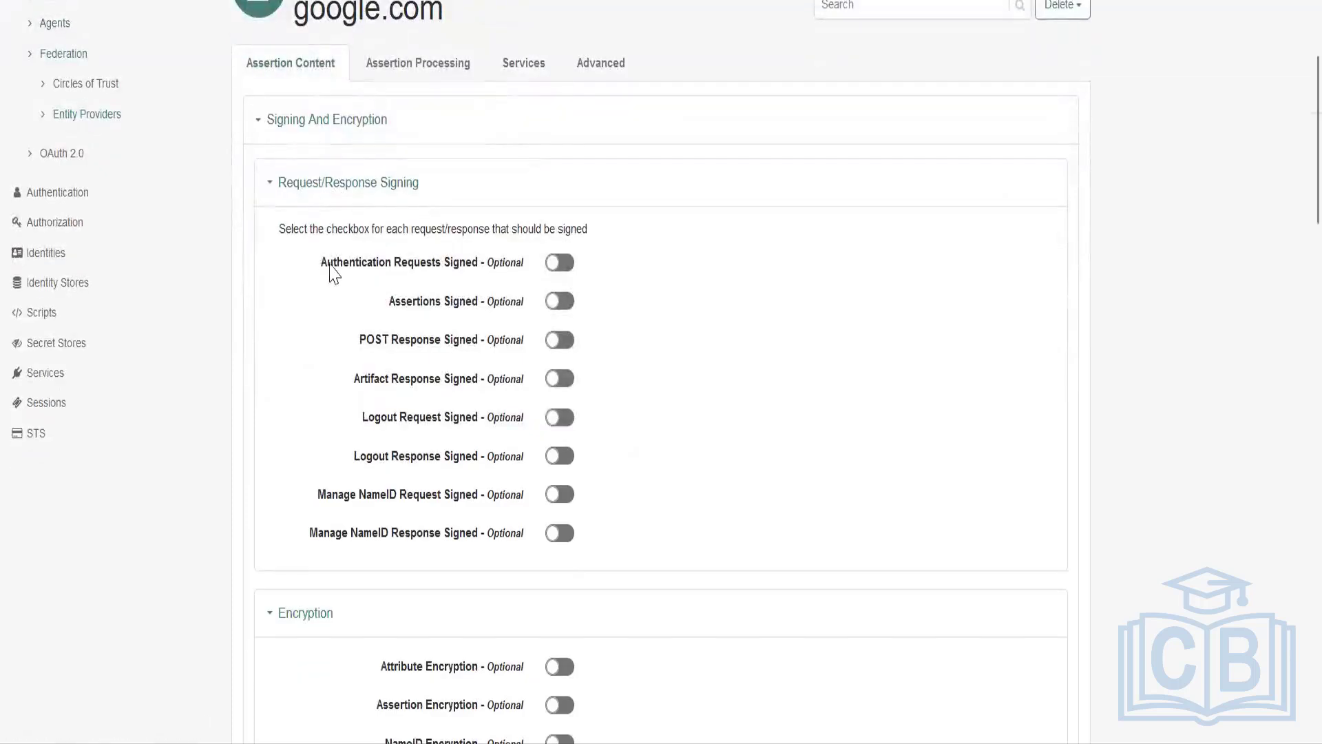
double_click(379, 263)
left_click_drag(352, 381, 434, 387)
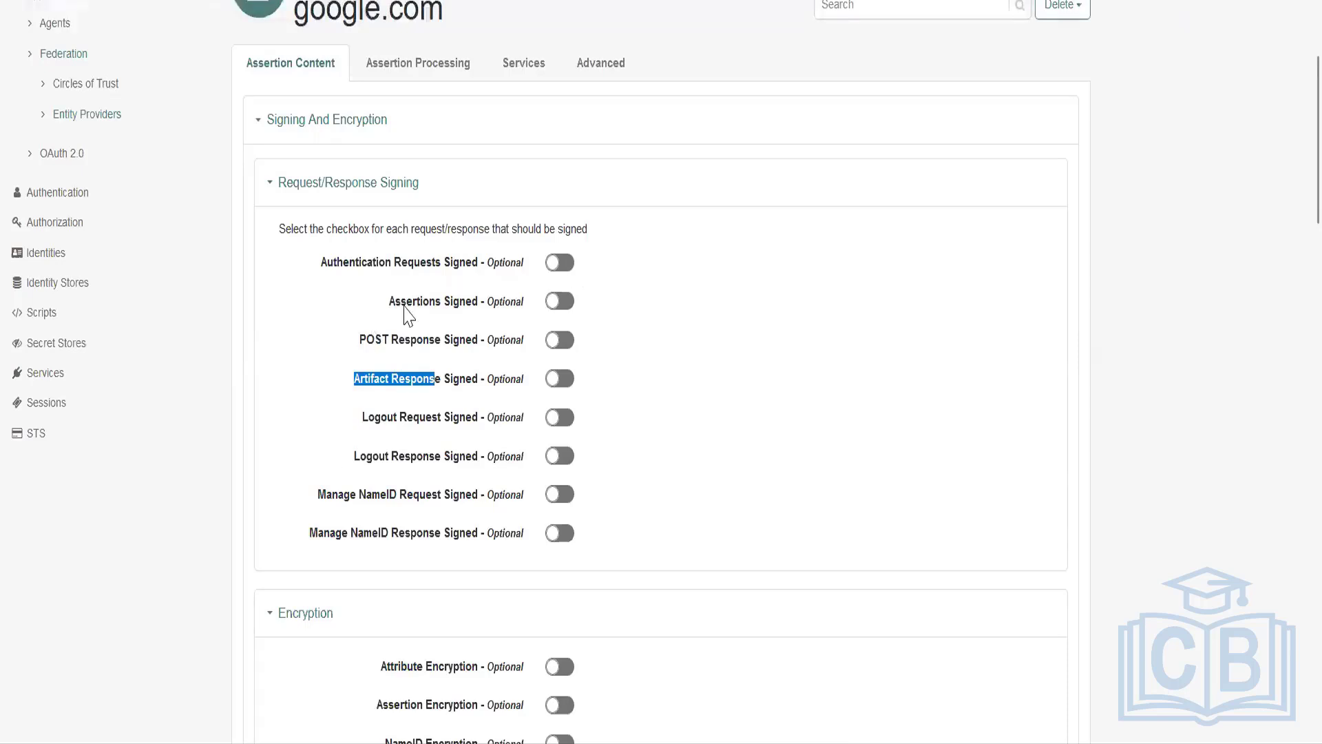
left_click_drag(389, 303, 450, 303)
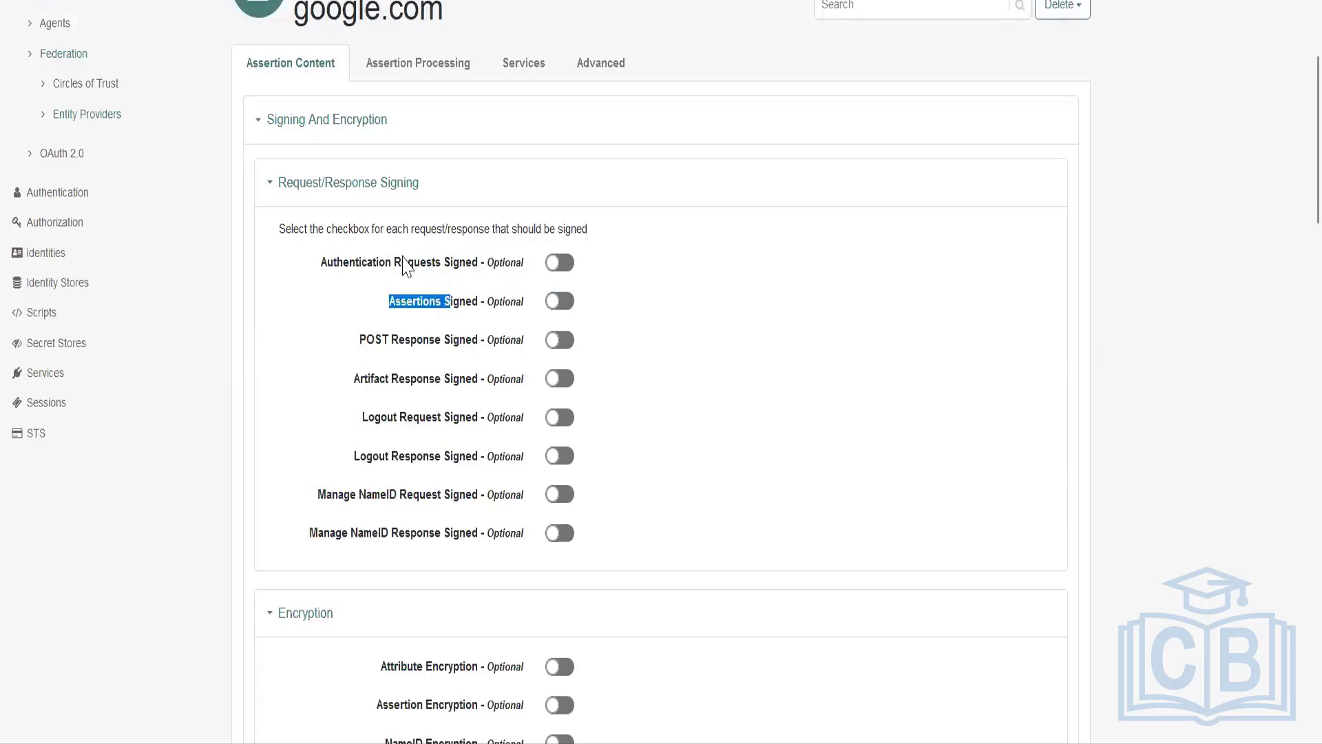
Switch to the Word sequence diagram to review the SAML message flow, and return to the ForgeRock console.
key("alt+Tab")
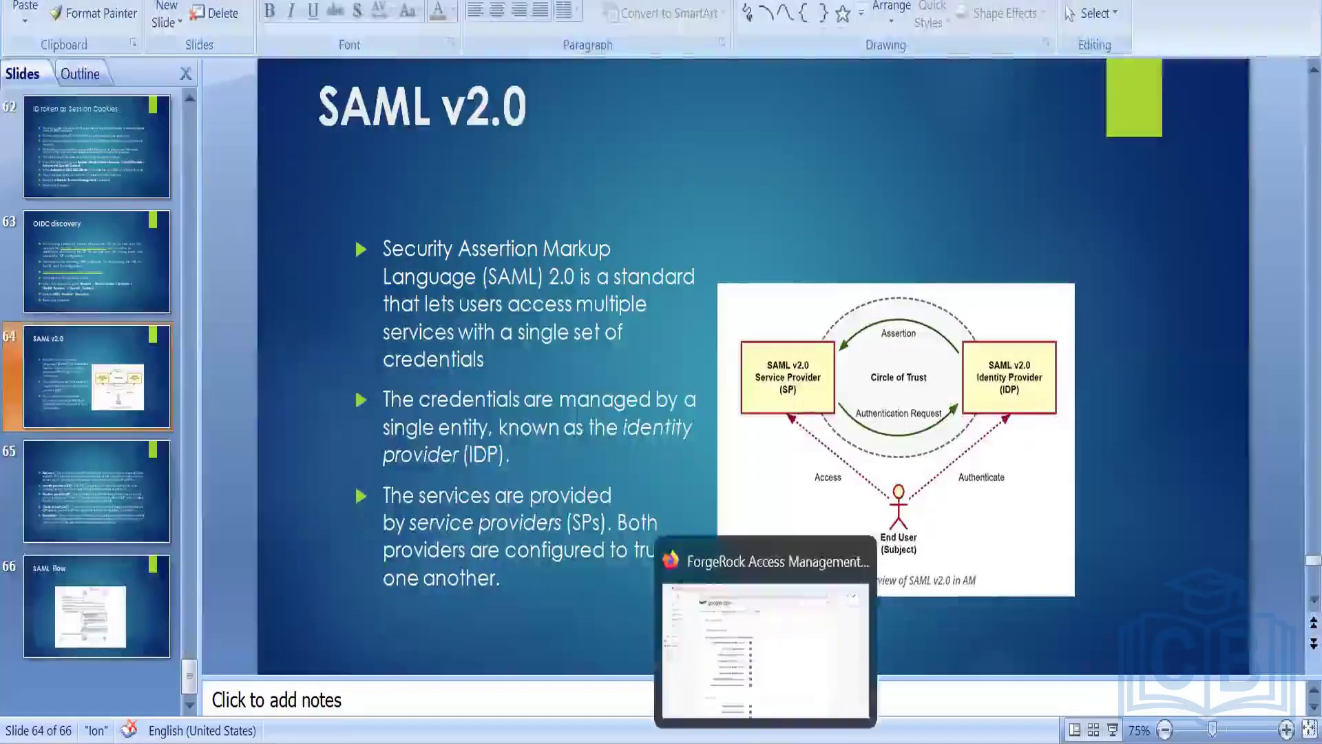
left_click(819, 743)
left_click(864, 697)
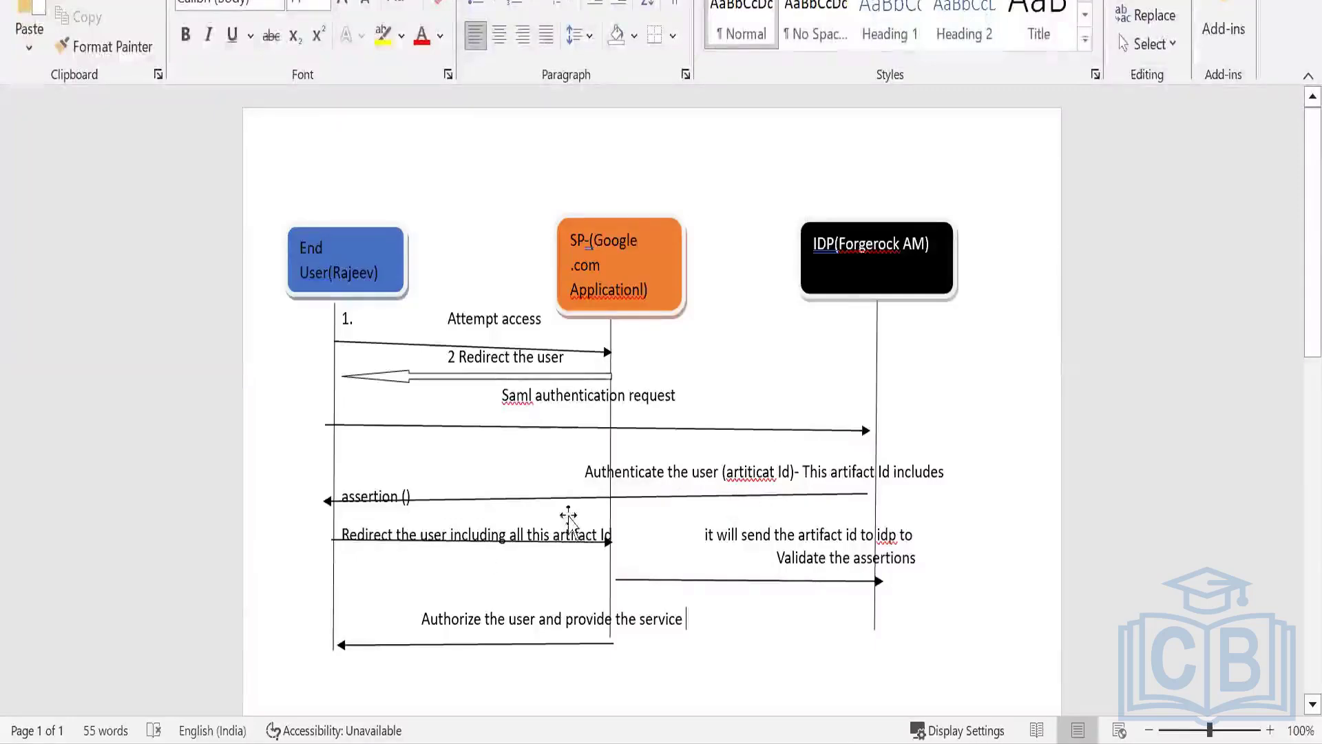
key("alt+Tab")
key("alt+Tab")
key("alt+Tab")
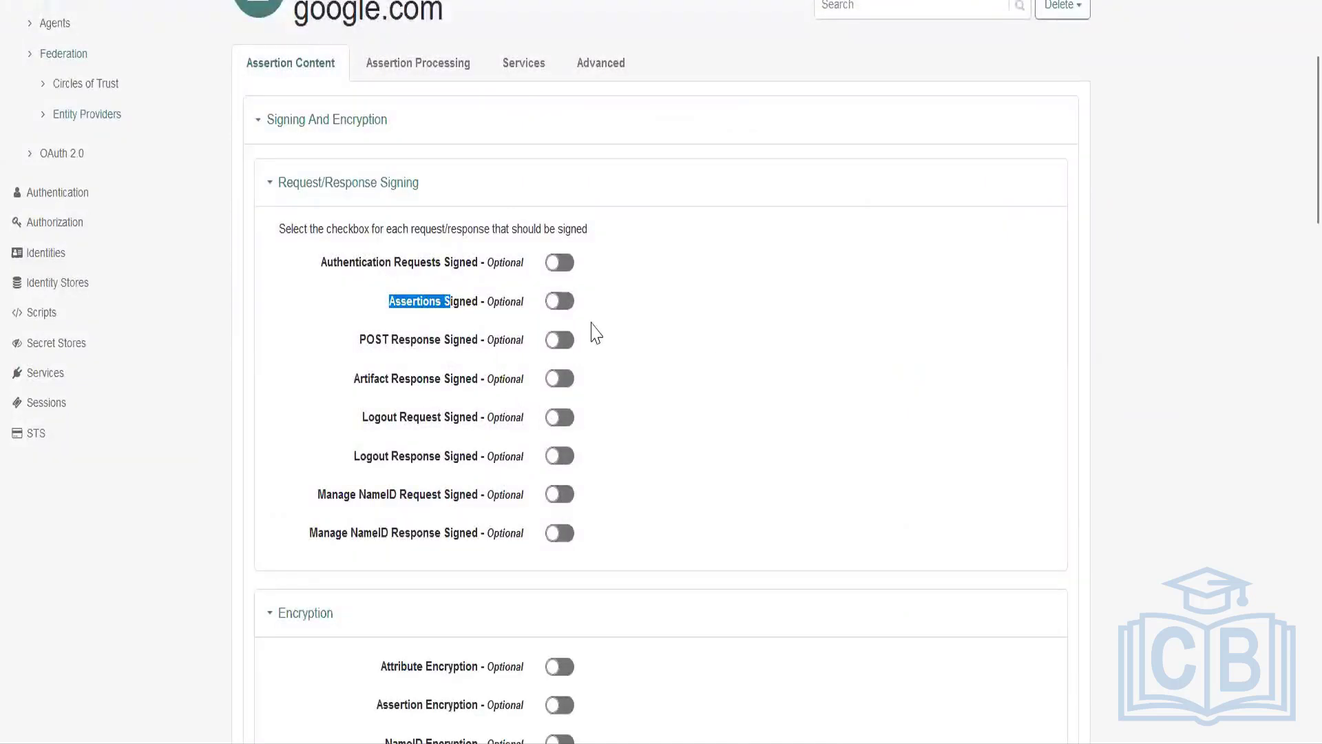
Turn on Assertions Signed for the google.com service provider and switch it off again.
left_click(562, 301)
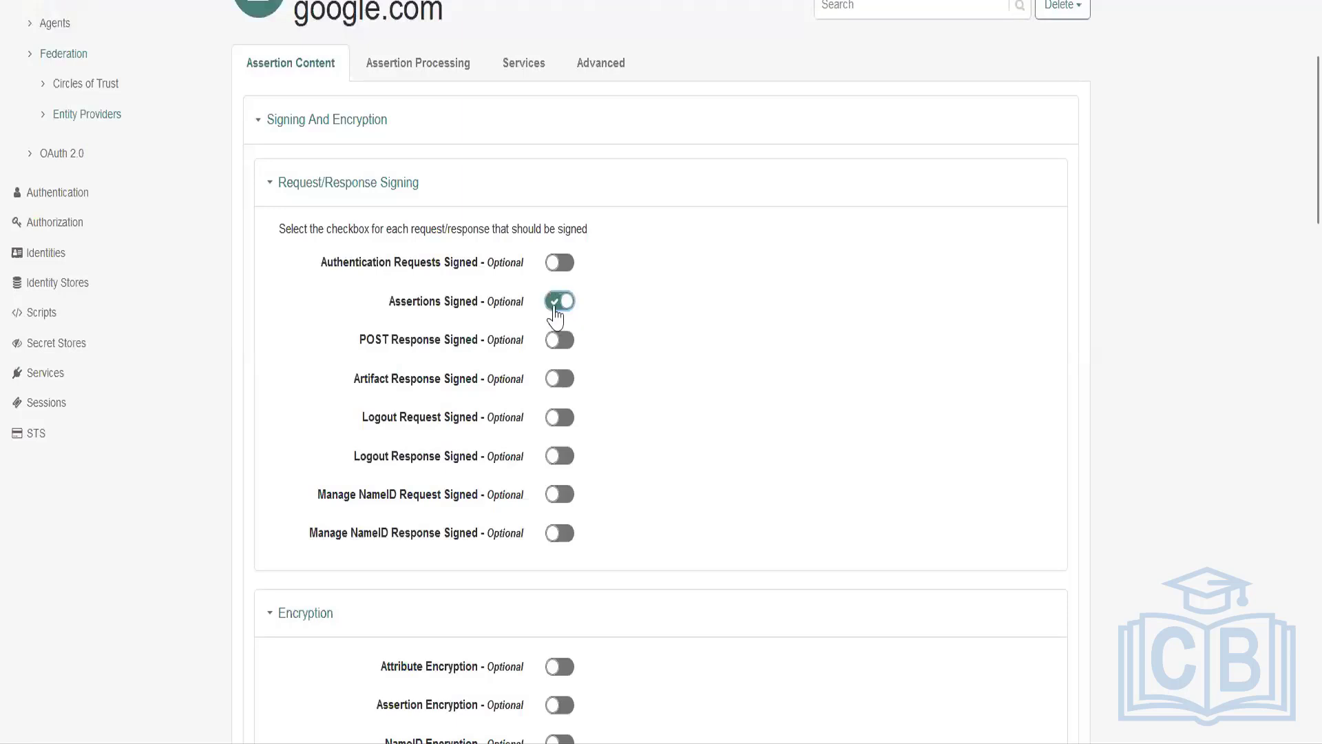
left_click(559, 301)
Review the POST response and NameID request signing options, and the assertion option in the Encryption section.
left_click_drag(359, 341, 440, 344)
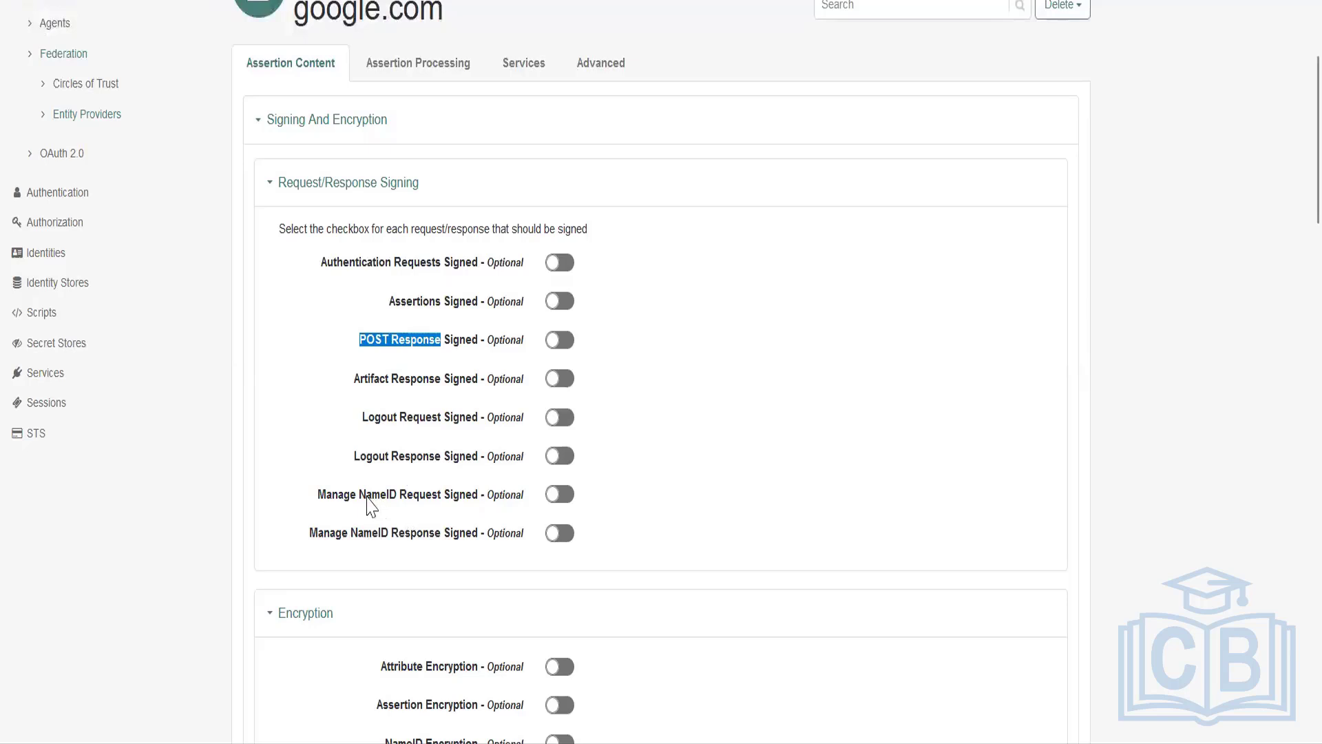
left_click_drag(366, 497, 380, 499)
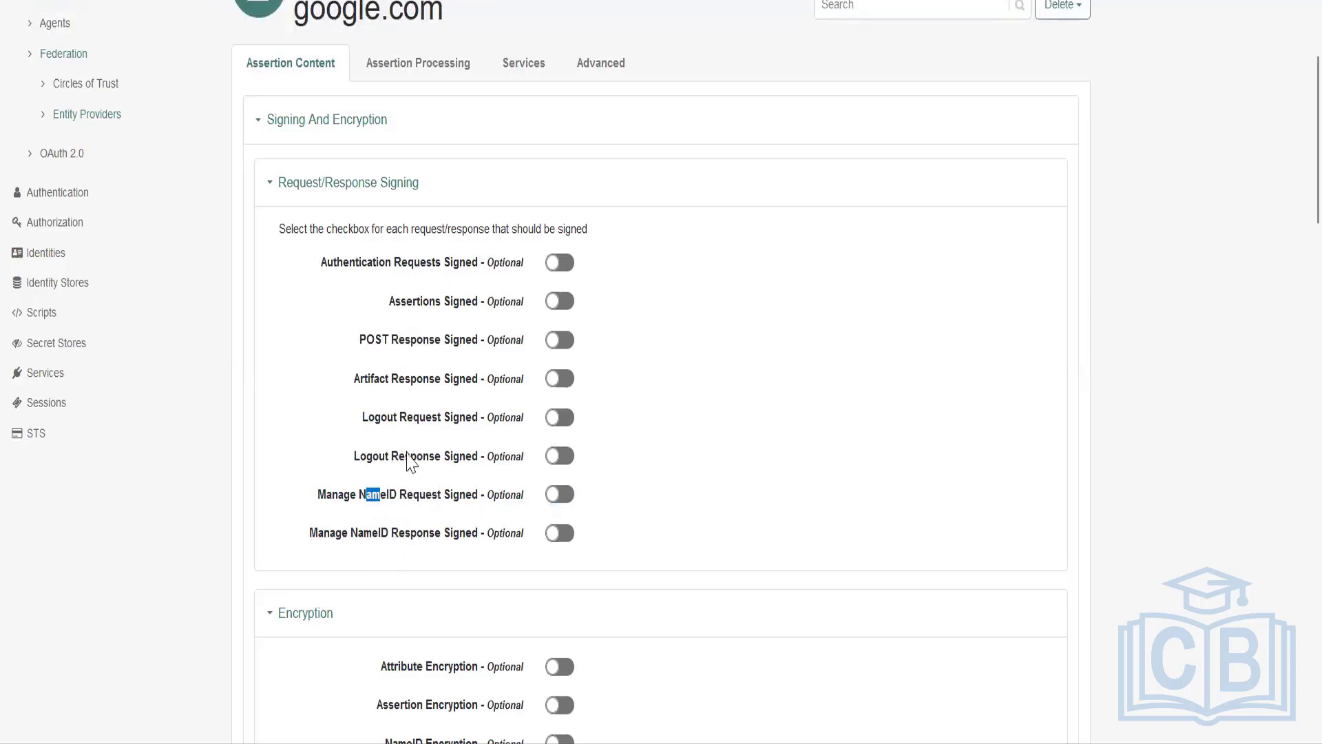
scroll(405, 458, "down", 3)
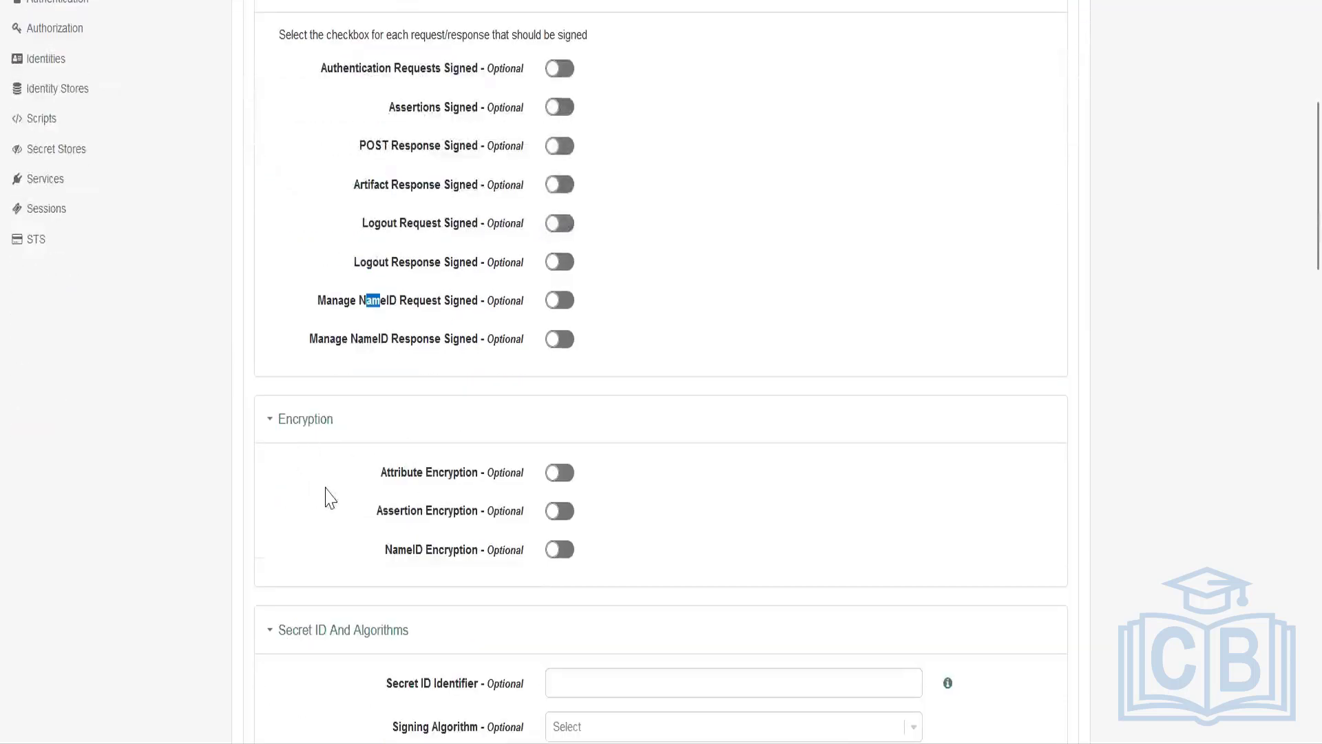
left_click_drag(374, 476, 412, 525)
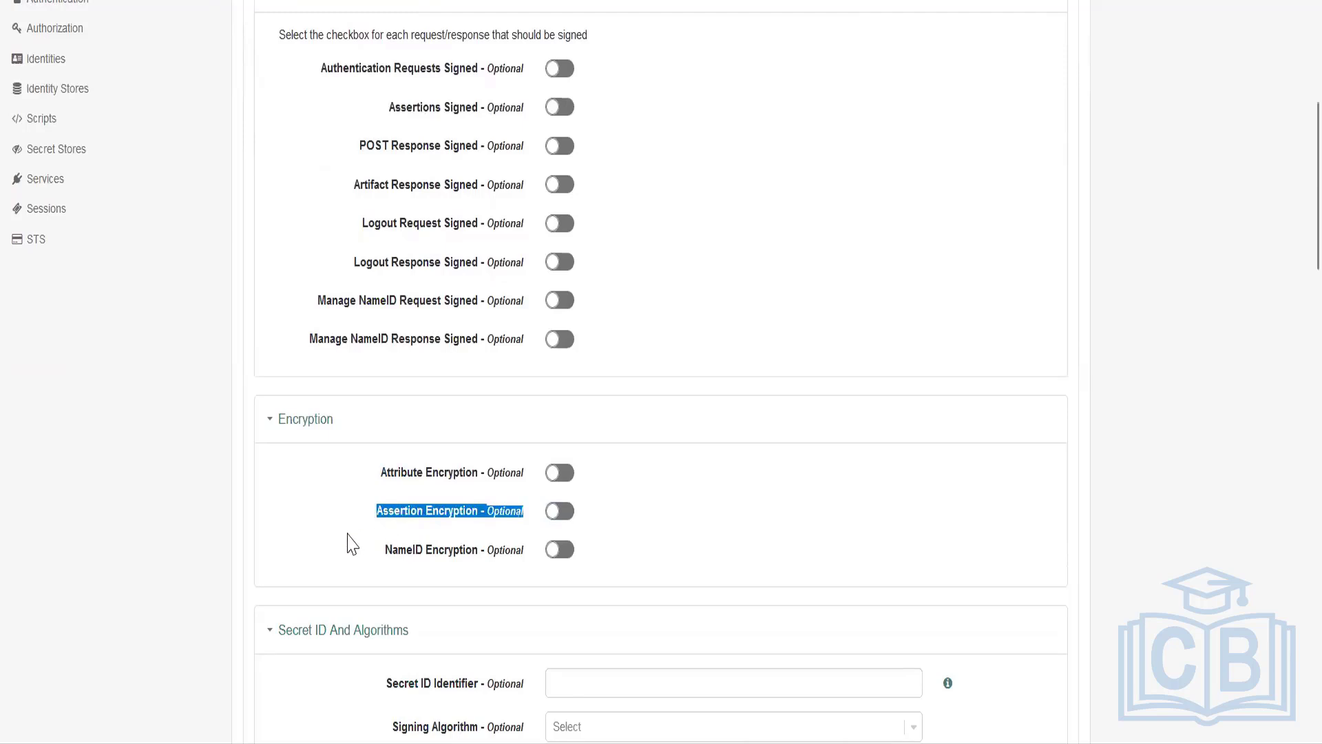
Examine the signing and encryption algorithm choices under Secret ID And Algorithms without selecting any.
scroll(345, 540, "down", 3)
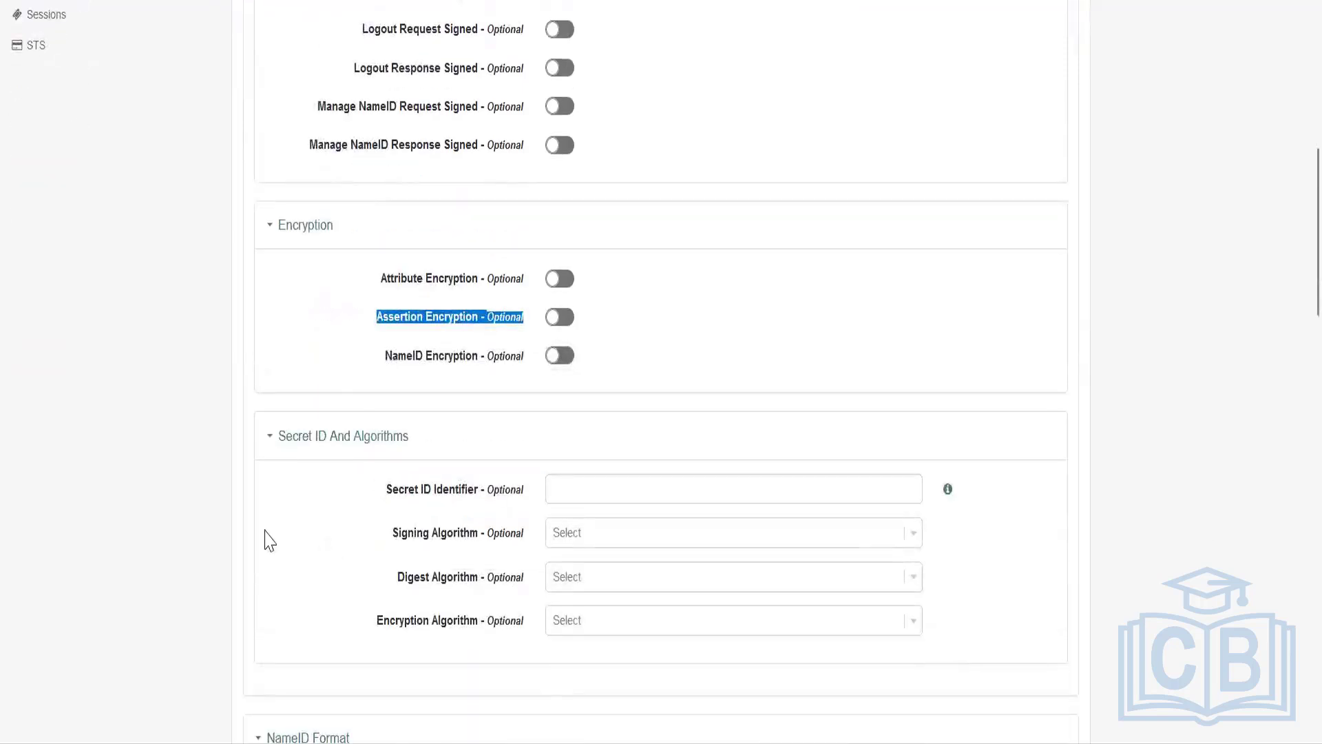
left_click(914, 535)
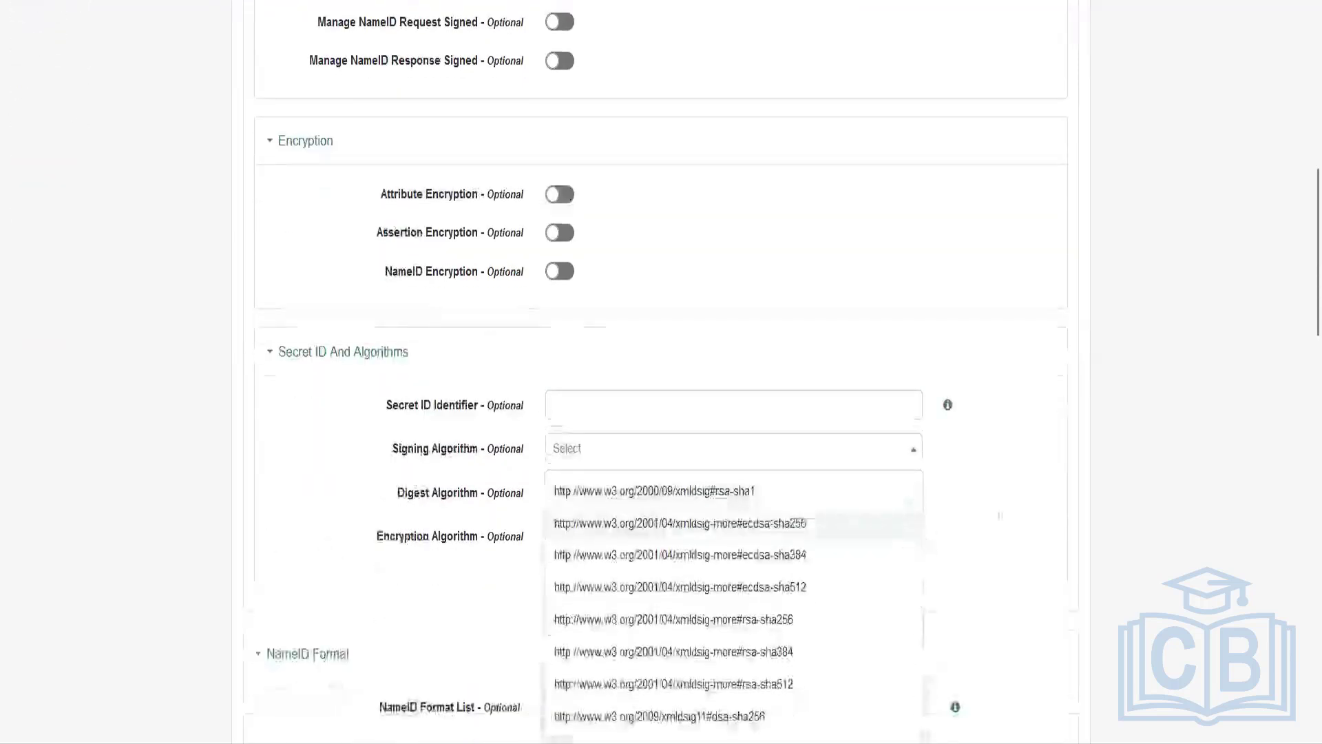
scroll(723, 281, "up", 2)
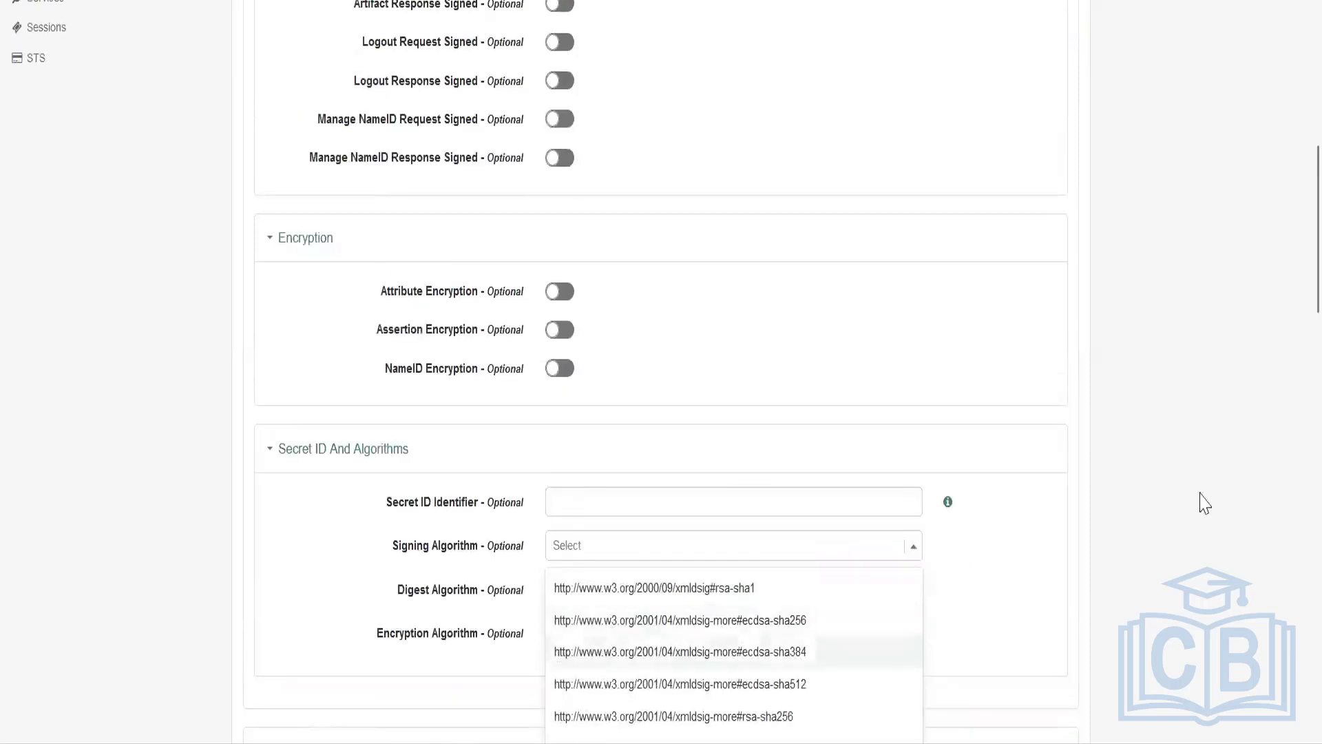
scroll(1054, 460, "down", 2)
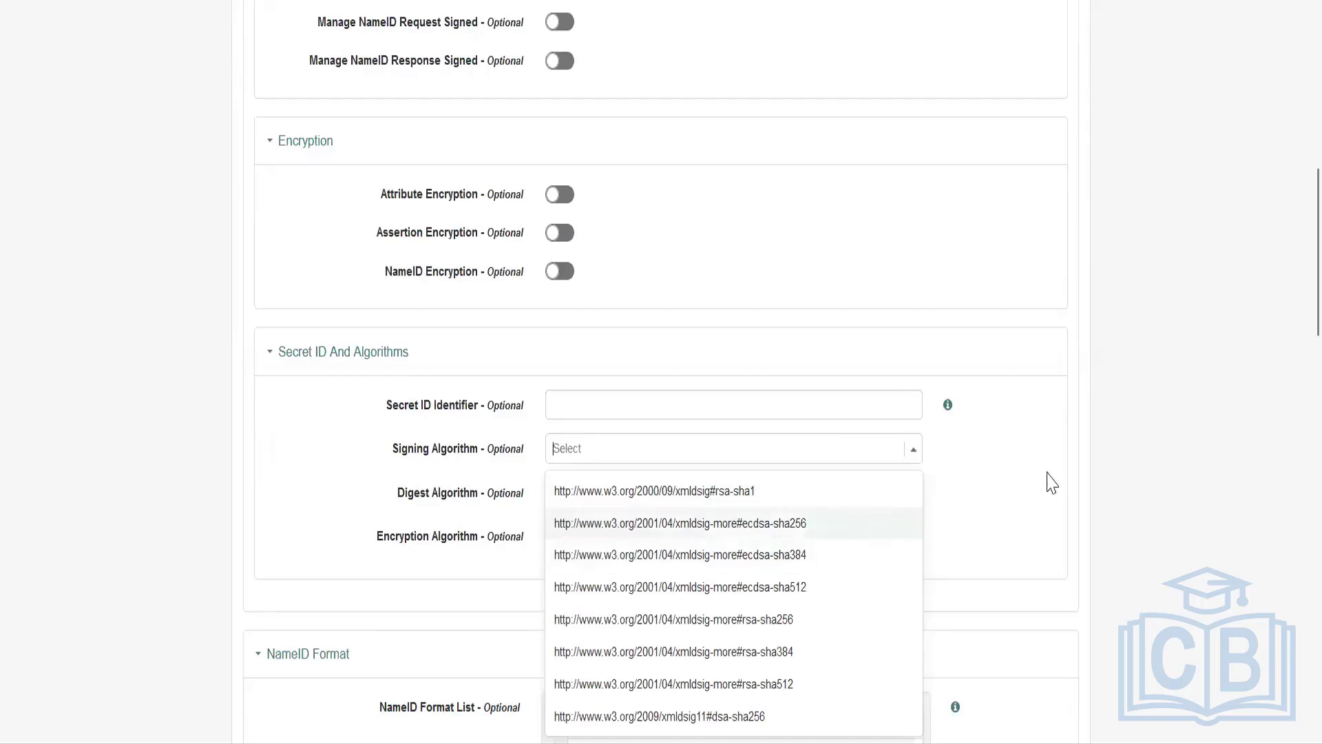
left_click(923, 448)
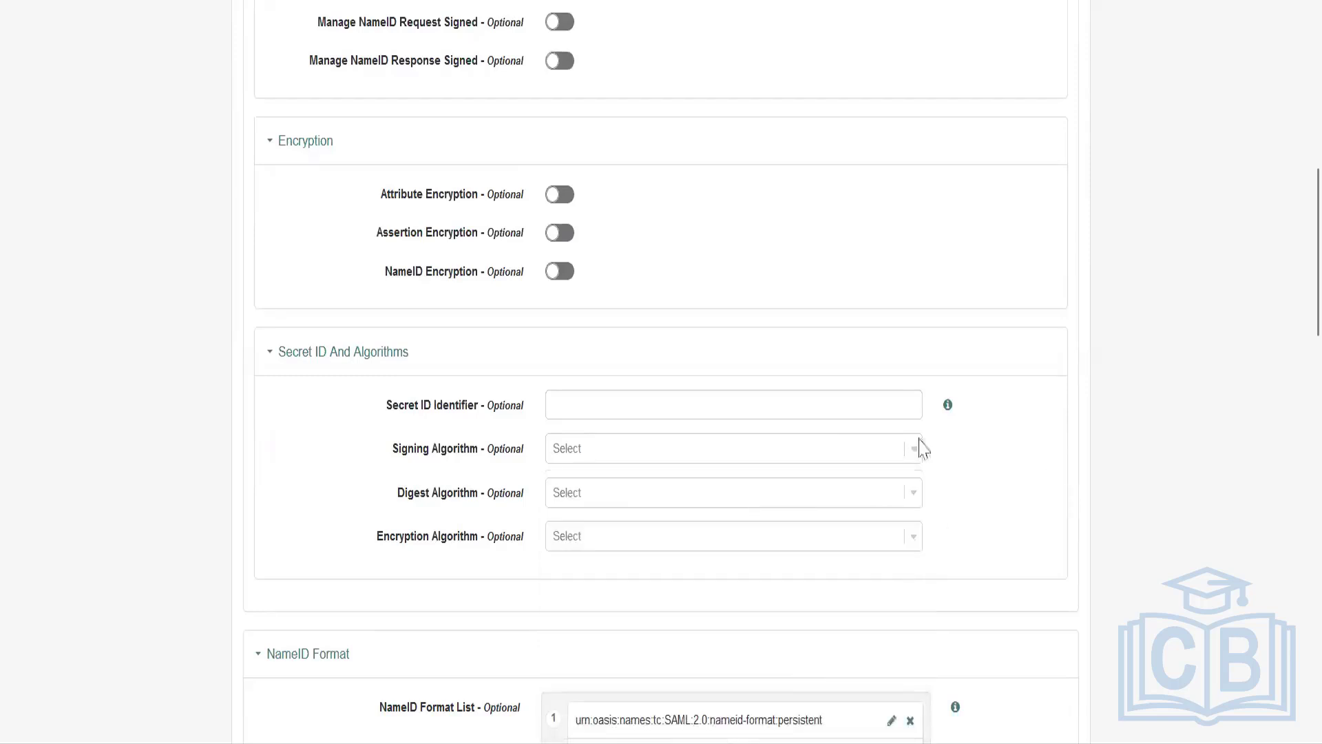
left_click(873, 539)
scroll(1100, 450, "down", 2)
left_click(1102, 434)
Examine the entries of the NameID Format List and show the help text for that setting.
scroll(1099, 393, "down", 3)
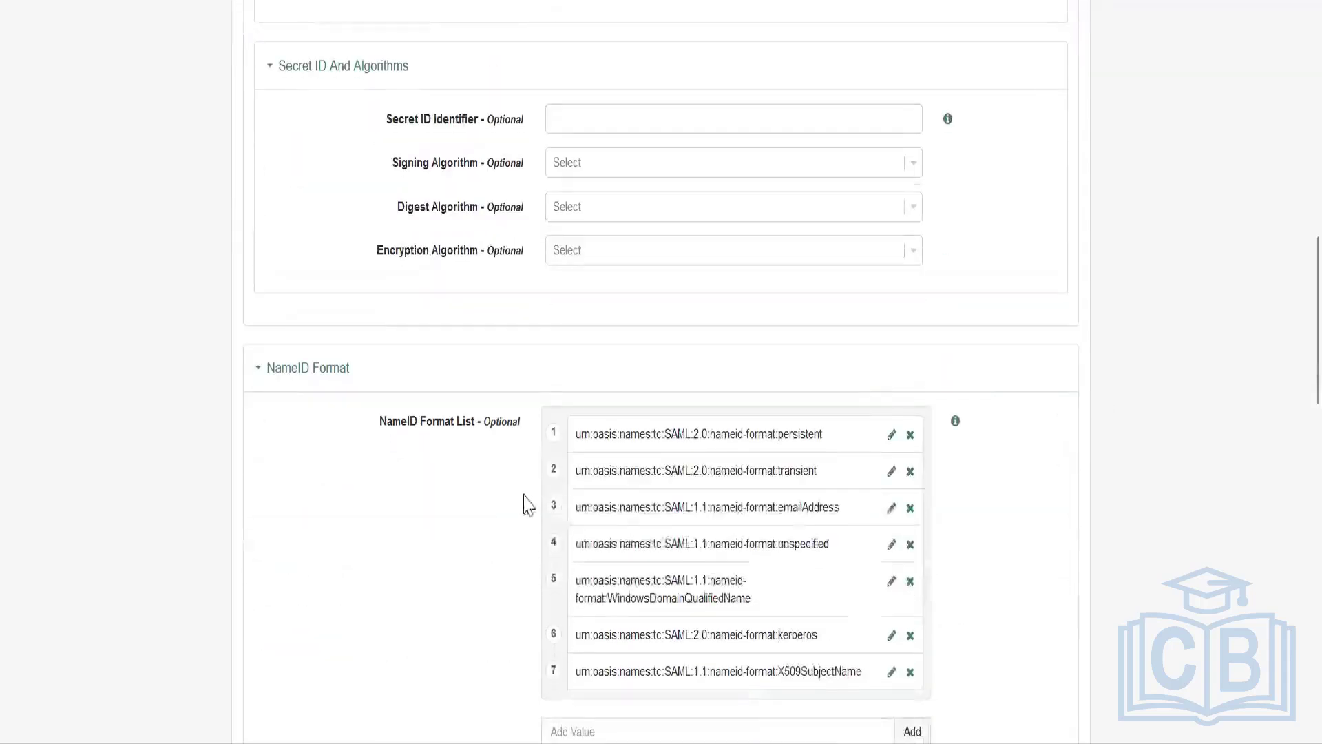
scroll(430, 502, "up", 11)
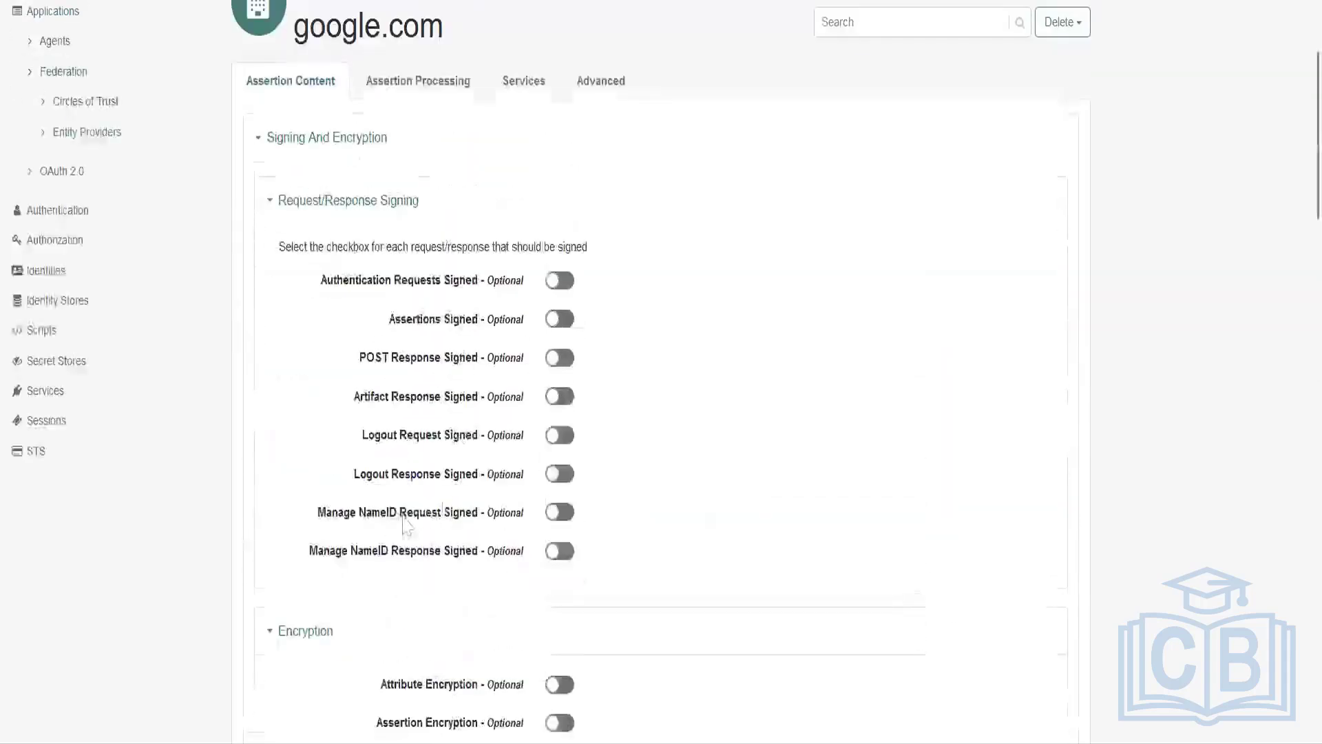
scroll(399, 548, "down", 11)
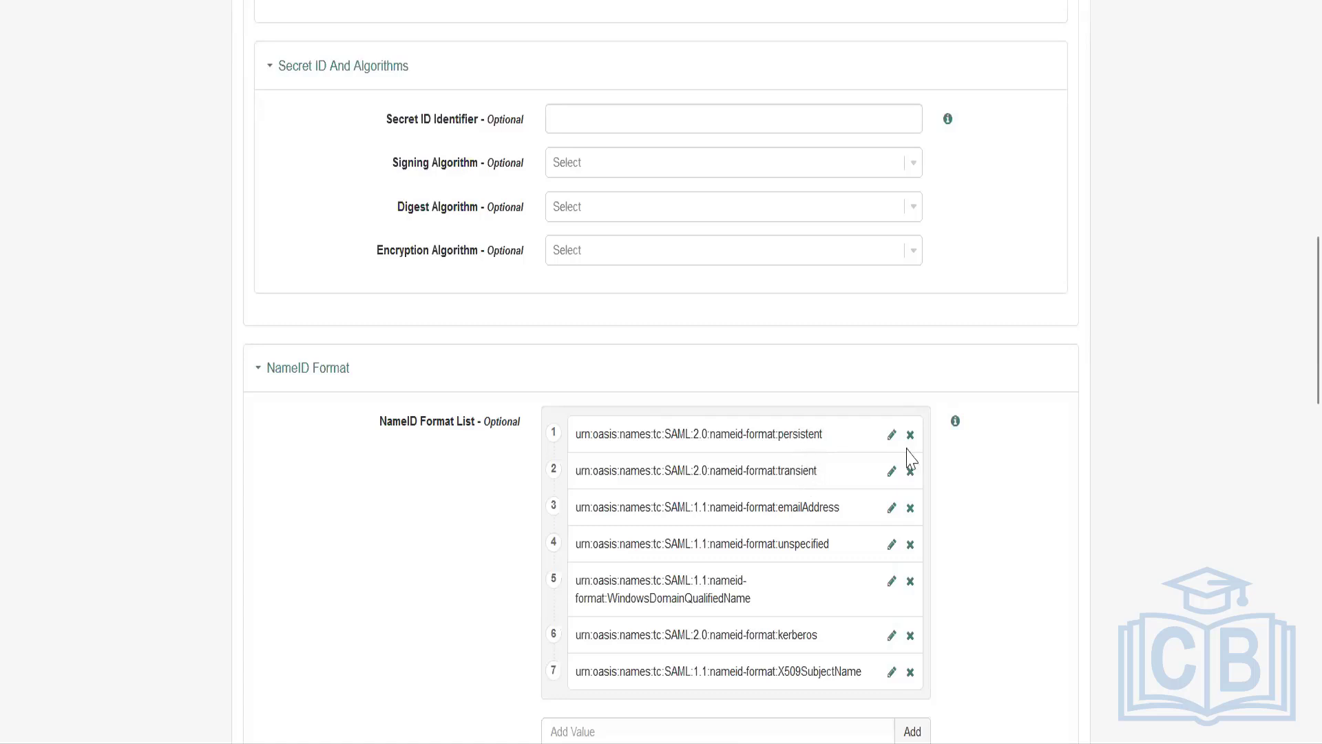
scroll(939, 510, "down", 2)
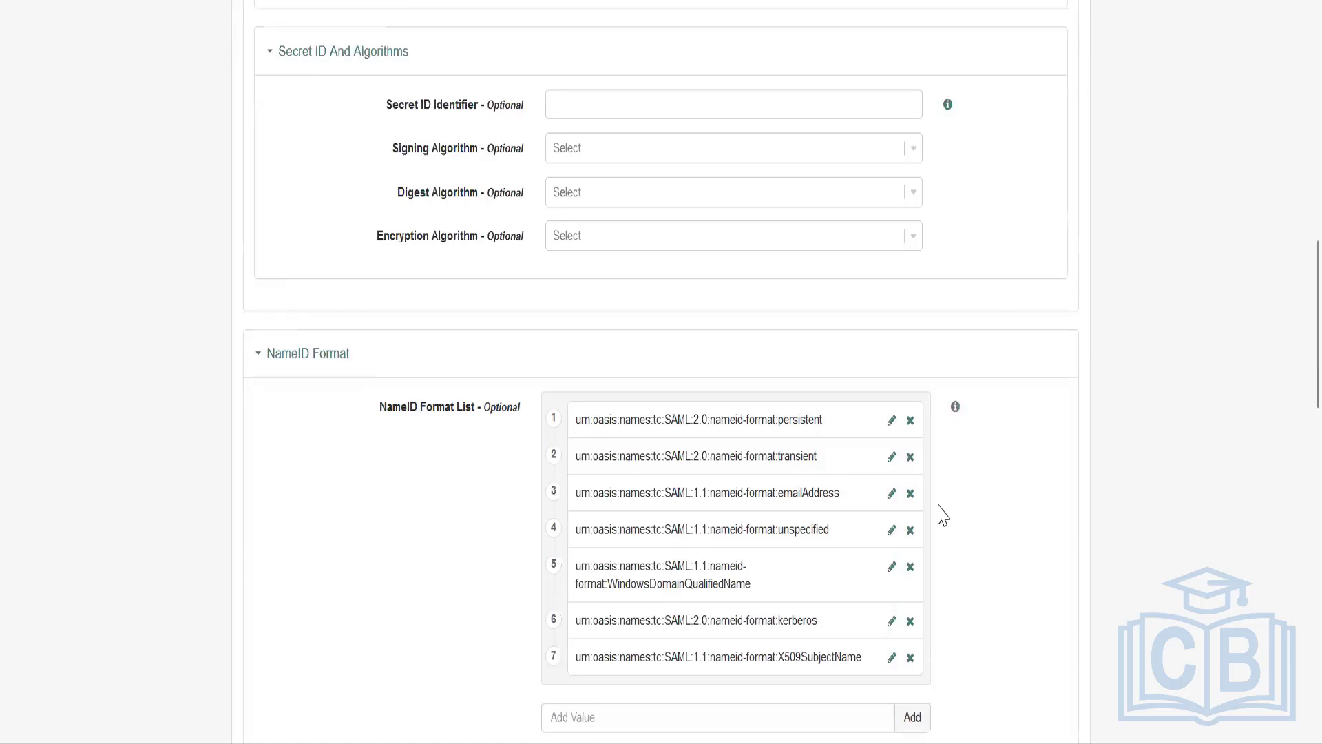
left_click(620, 625)
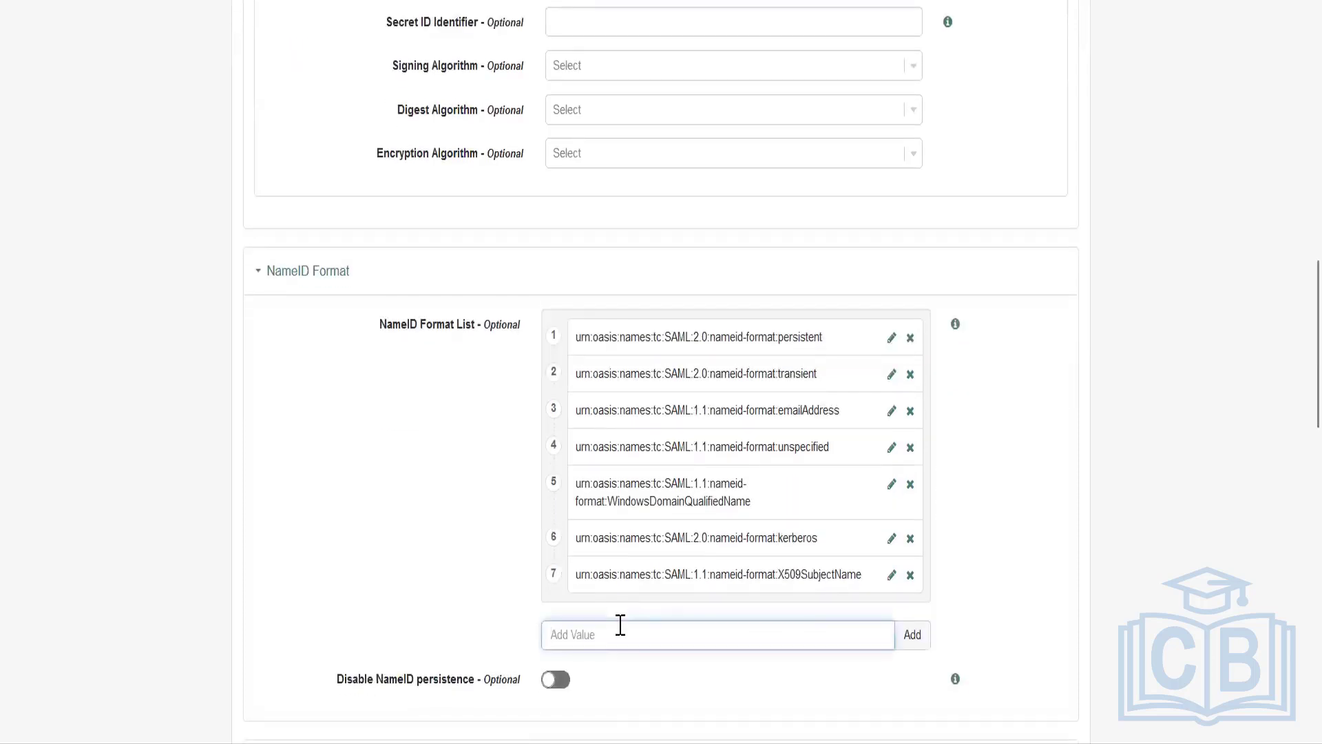
left_click(956, 326)
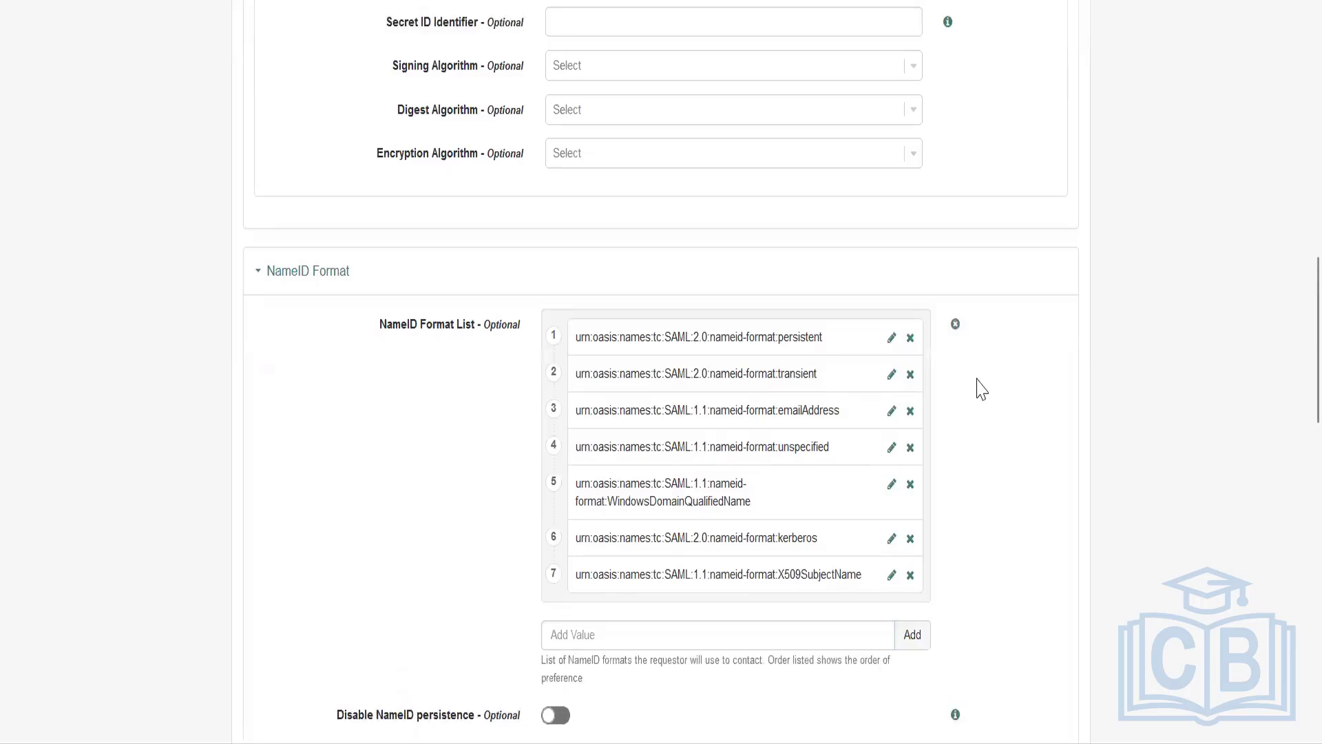
left_click_drag(368, 330, 491, 324)
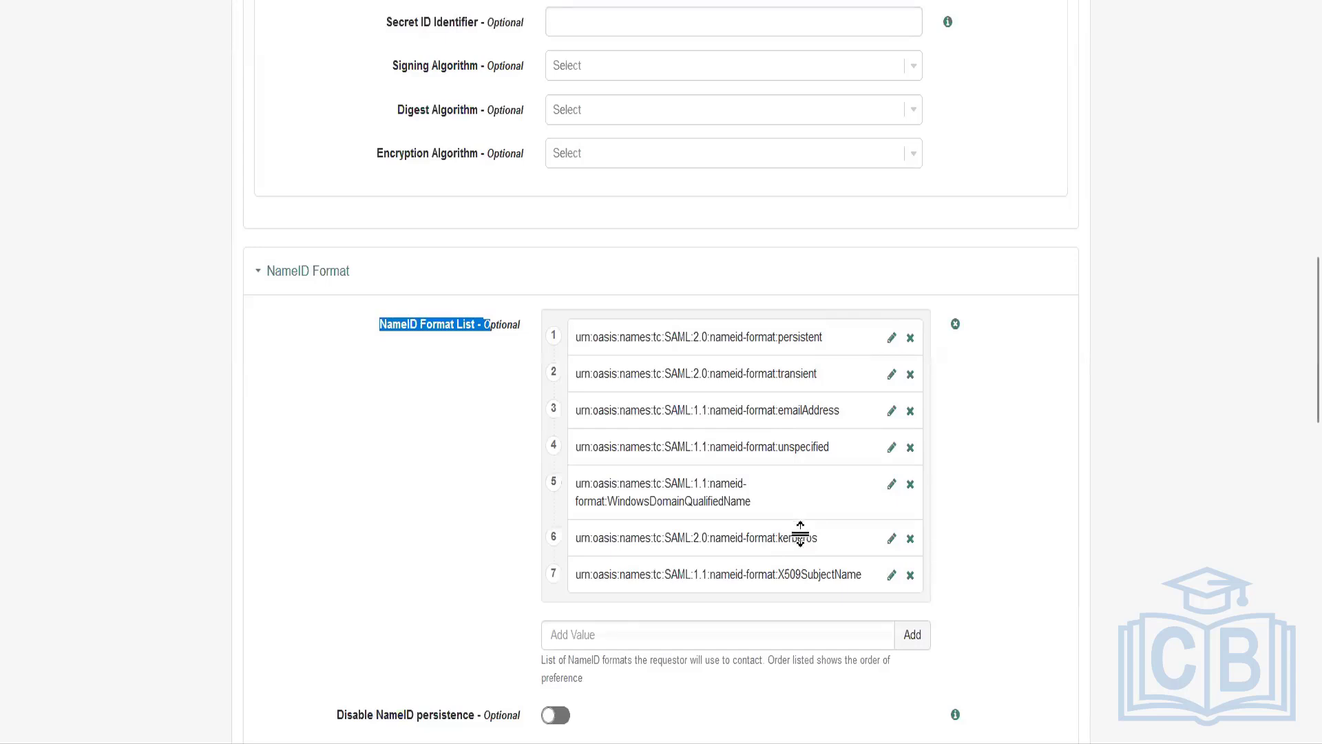
Review the Authentication Context, Assertion Time Skew and SOAP Basic Authentication settings of the service provider.
scroll(800, 532, "down", 7)
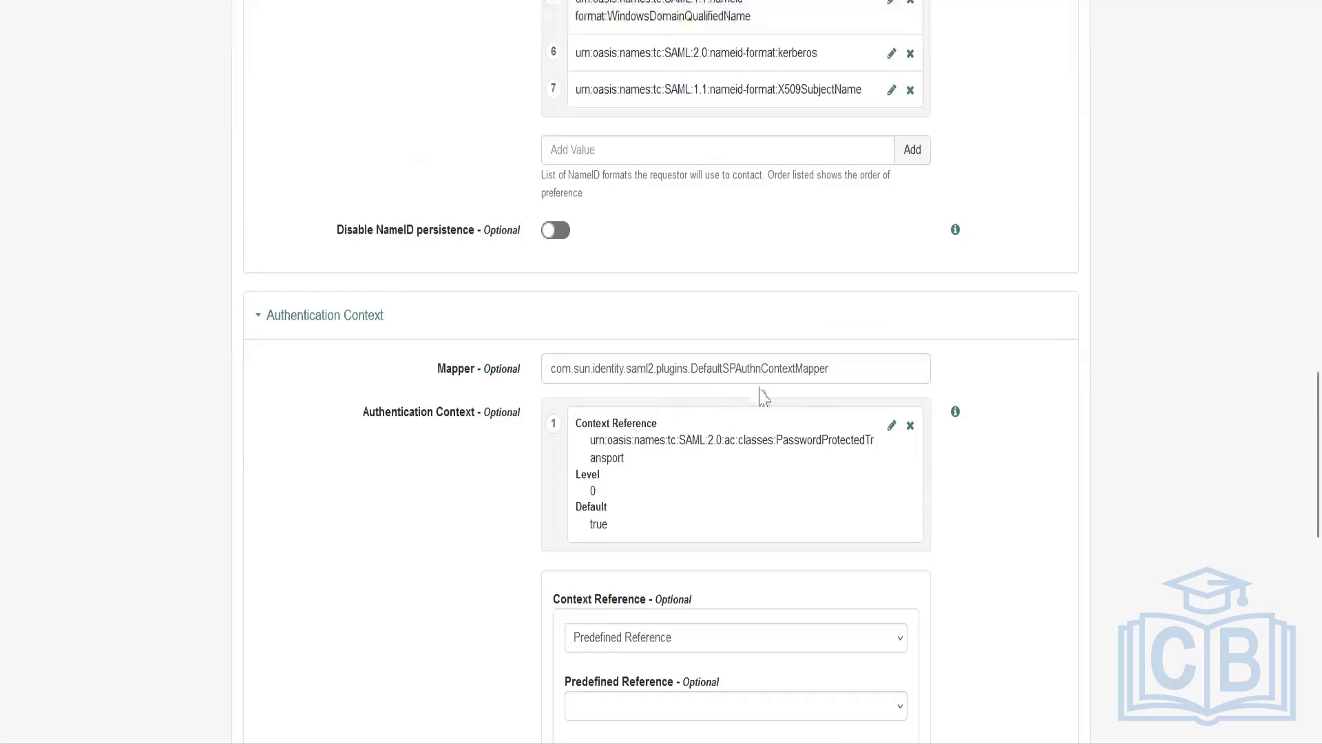
scroll(523, 434, "down", 8)
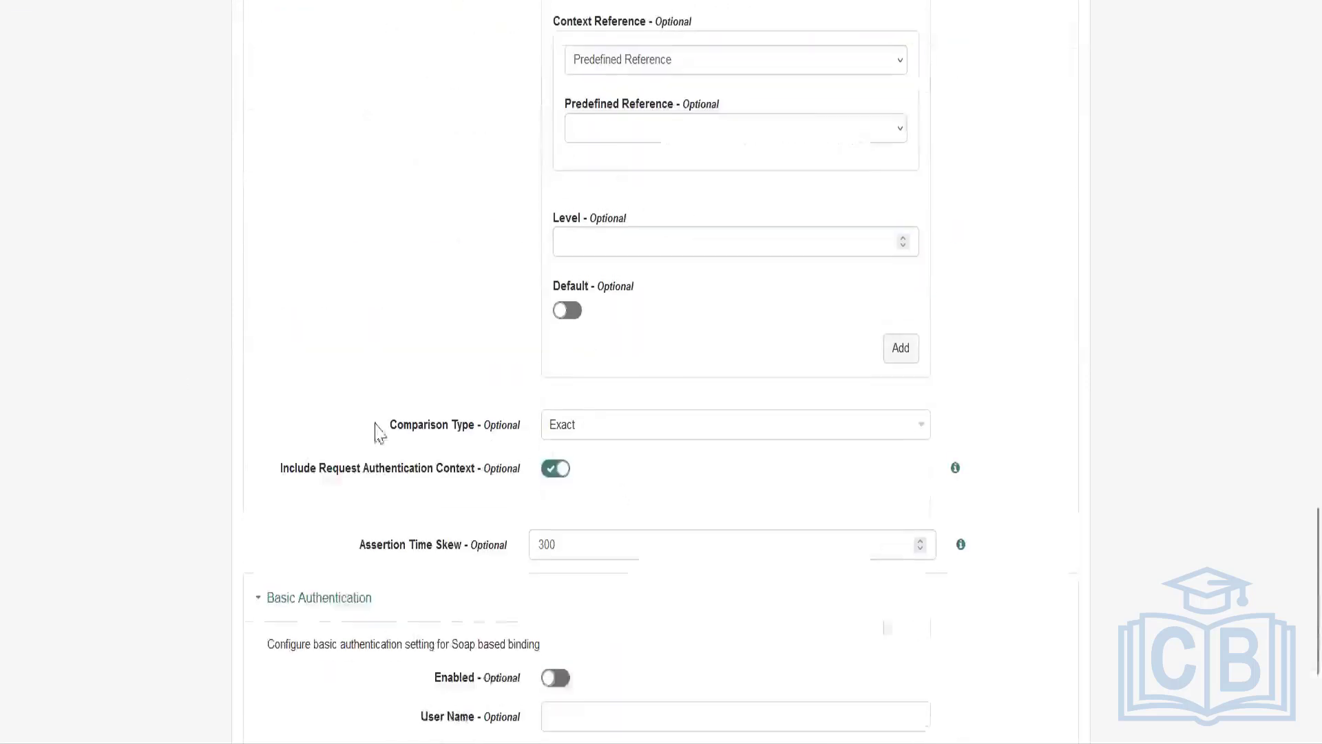
scroll(385, 526, "down", 2)
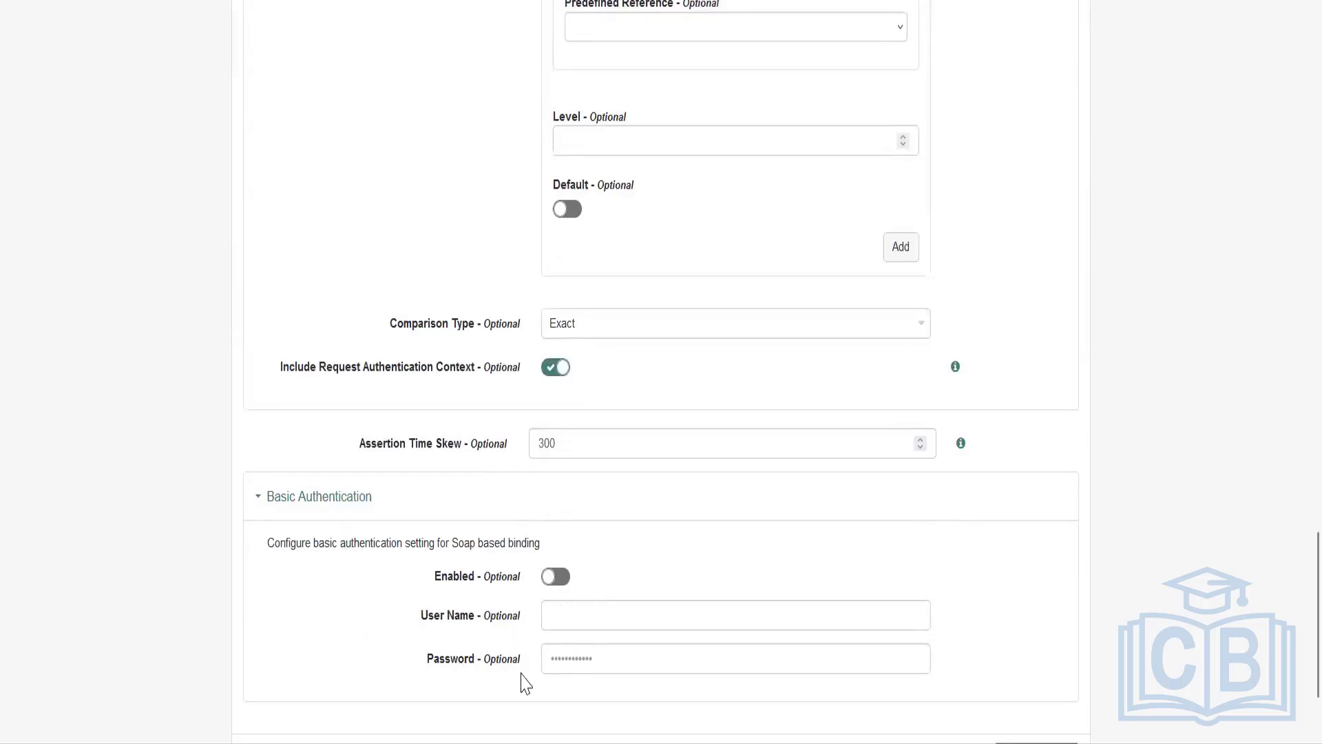
left_click_drag(267, 542, 507, 545)
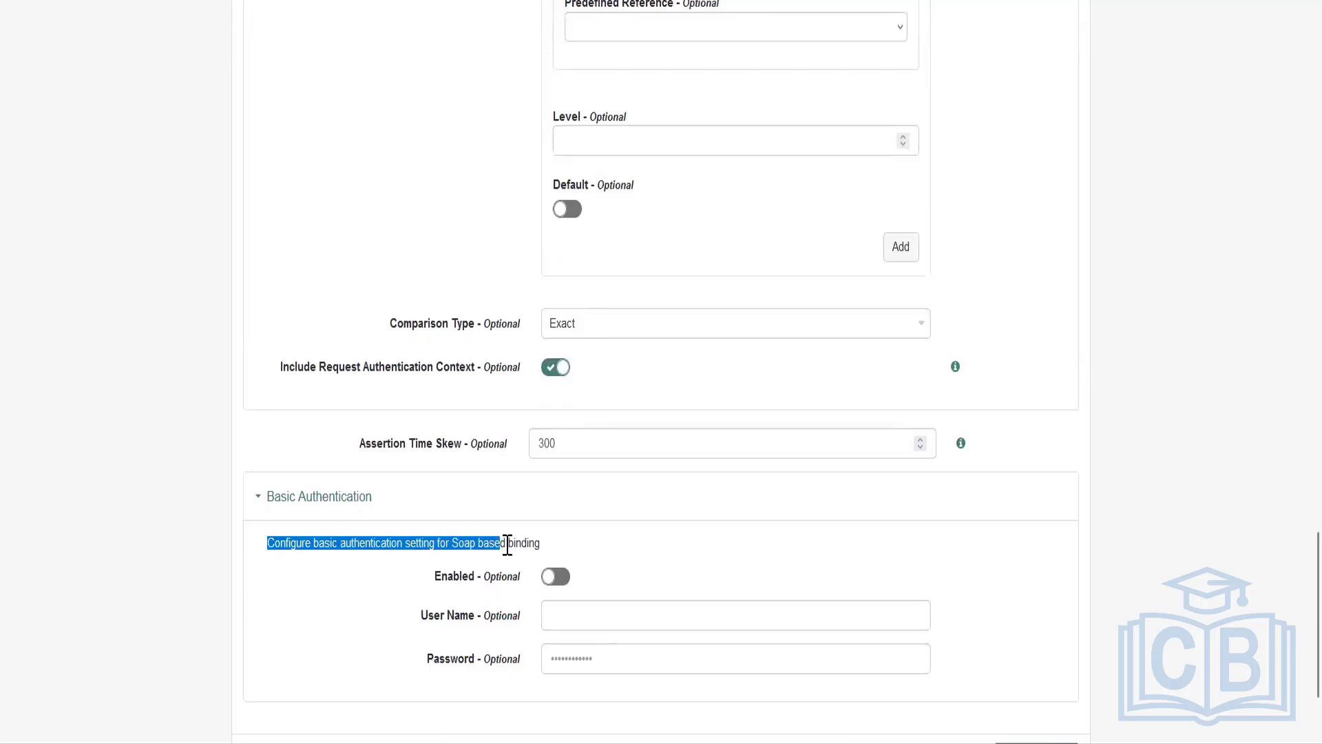
scroll(571, 633, "down", 2)
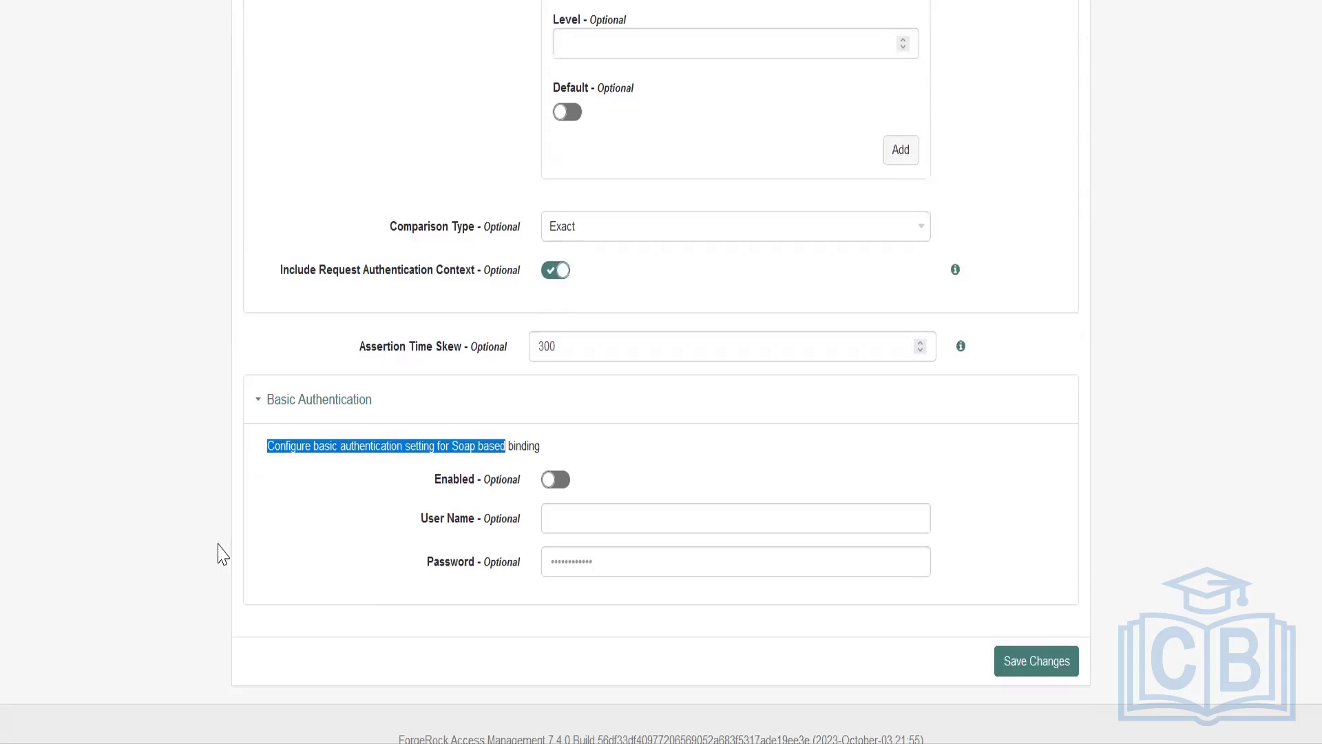
Review the service provider's Assertion Processing settings for attribute mapping, auto federation and account mapping, and show the help for Use Name ID as User ID.
scroll(221, 354, "up", 20)
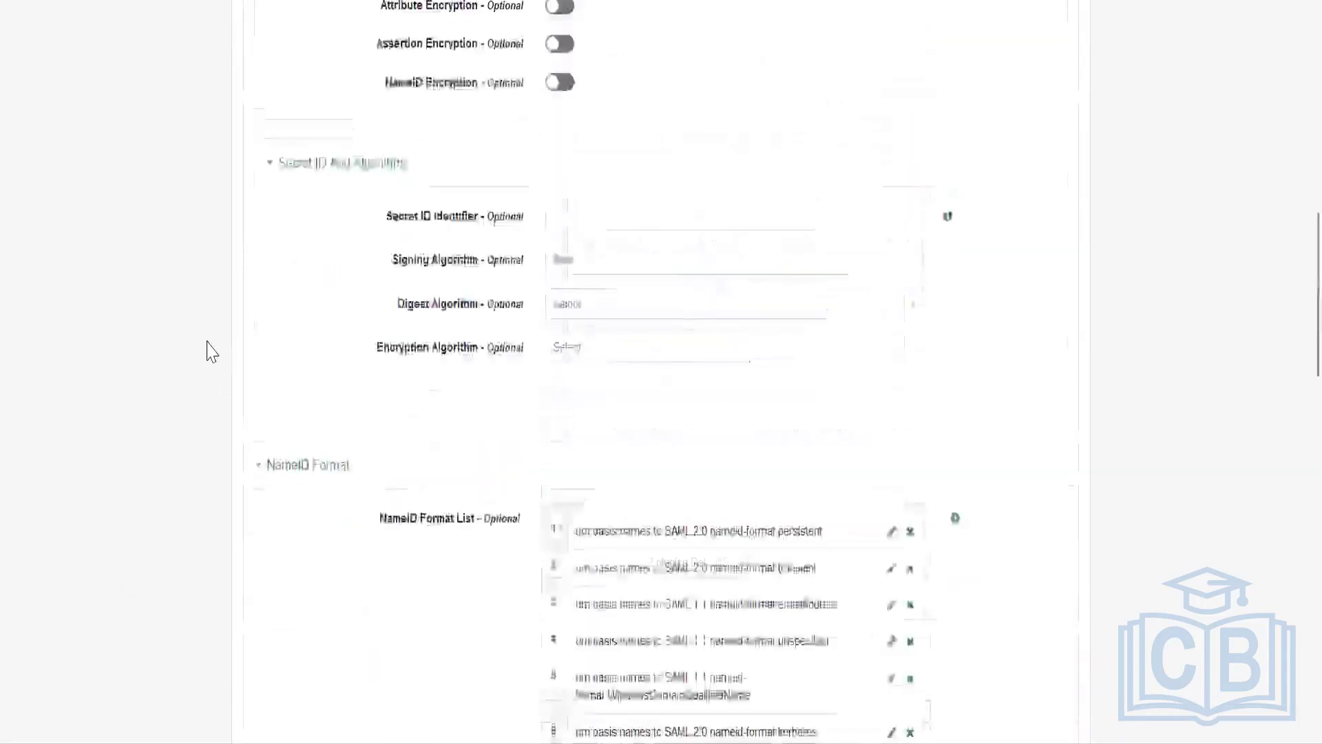
scroll(208, 356, "up", 10)
left_click(431, 269)
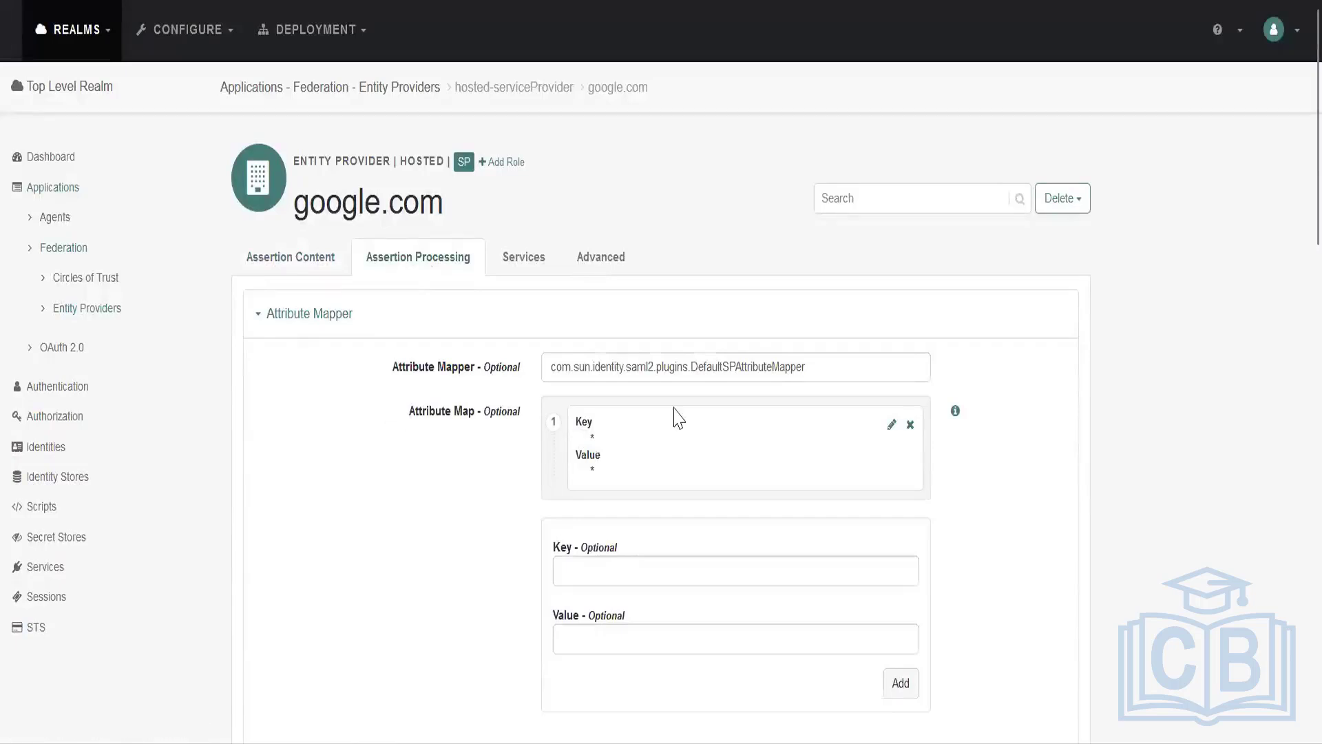
scroll(408, 538, "down", 6)
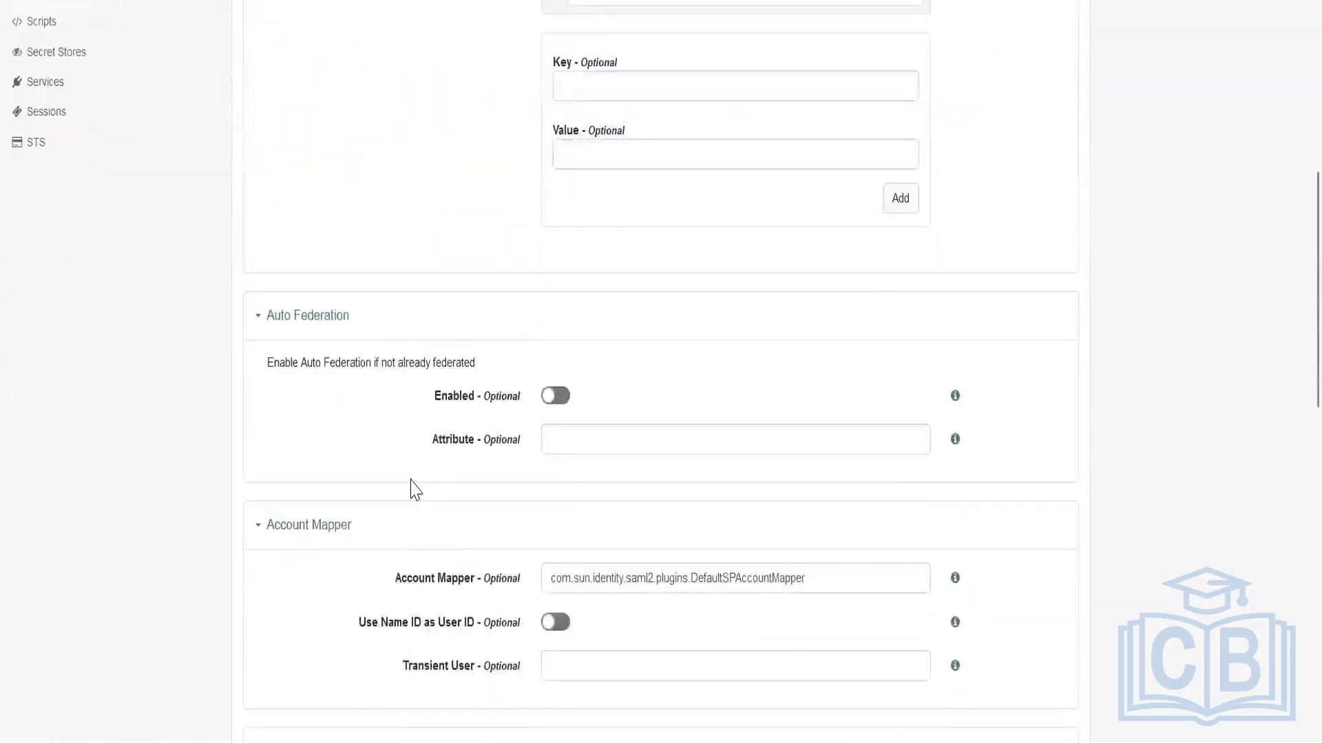
scroll(410, 487, "up", 6)
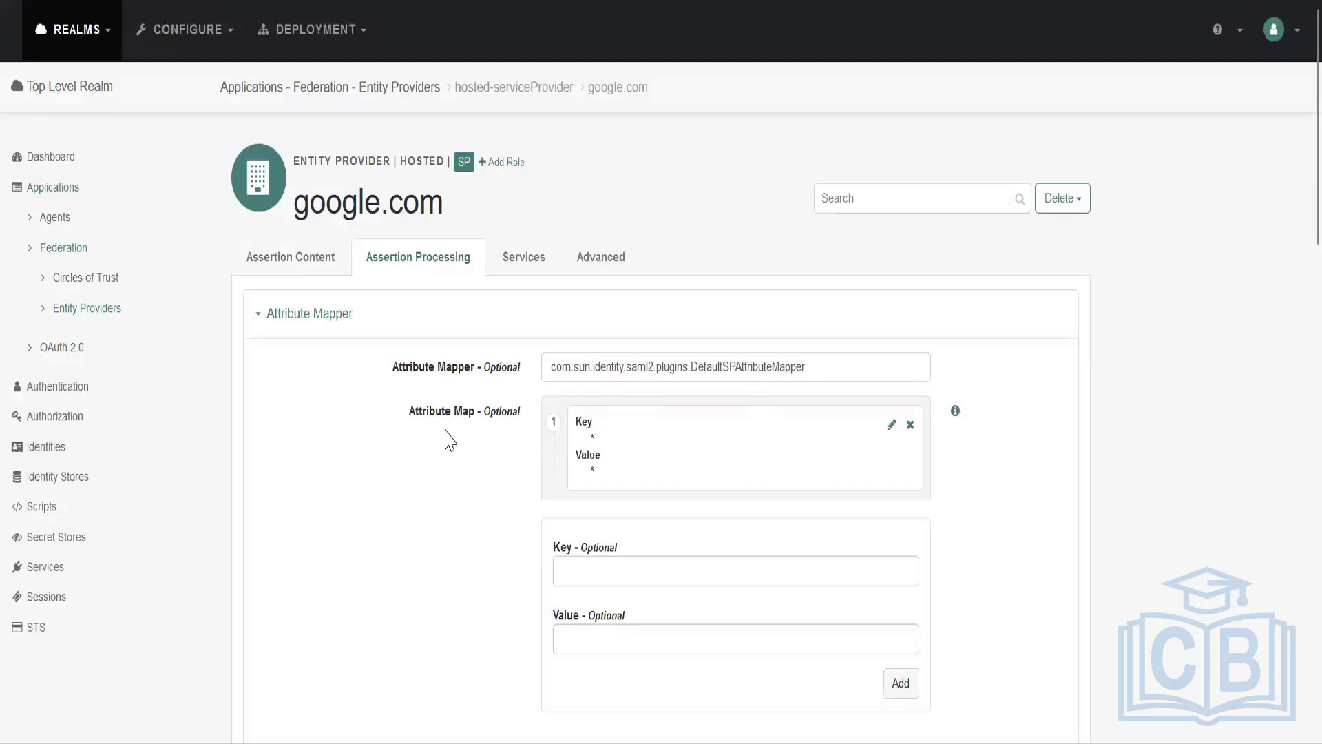
scroll(383, 487, "down", 6)
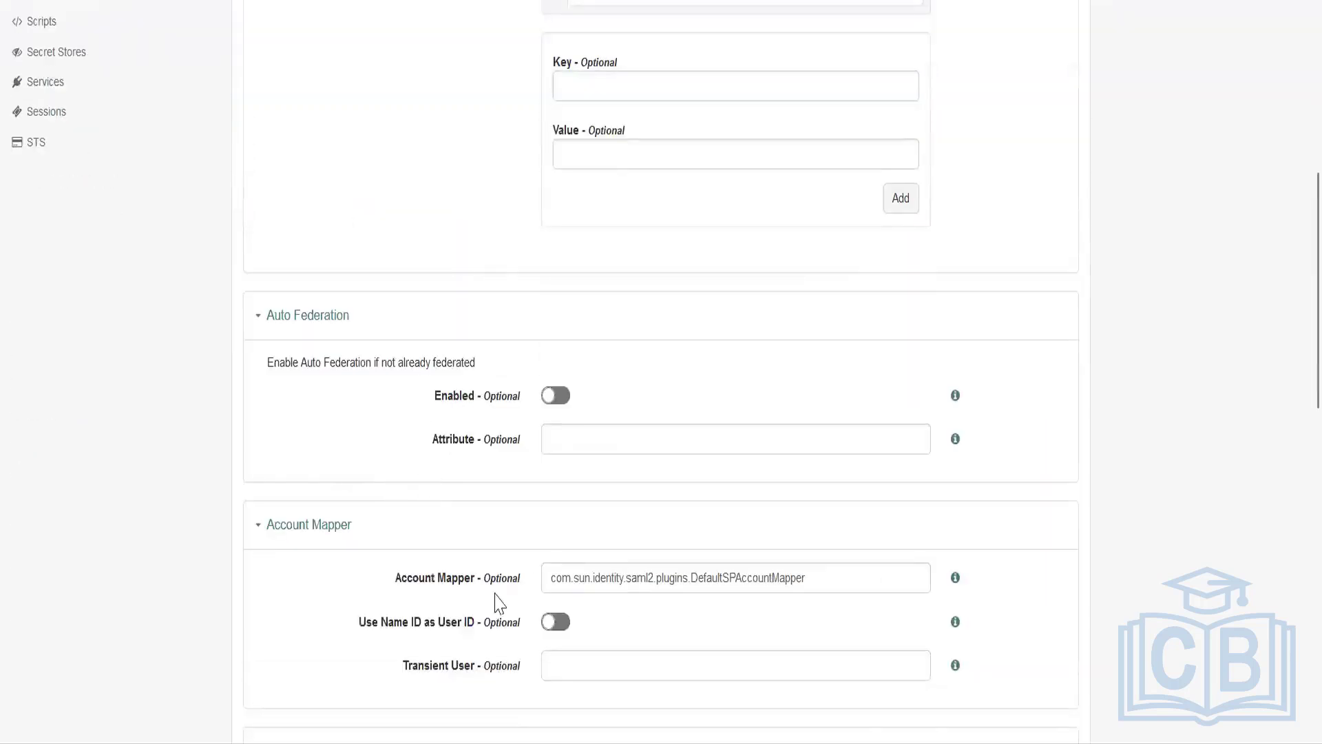
left_click_drag(395, 578, 462, 577)
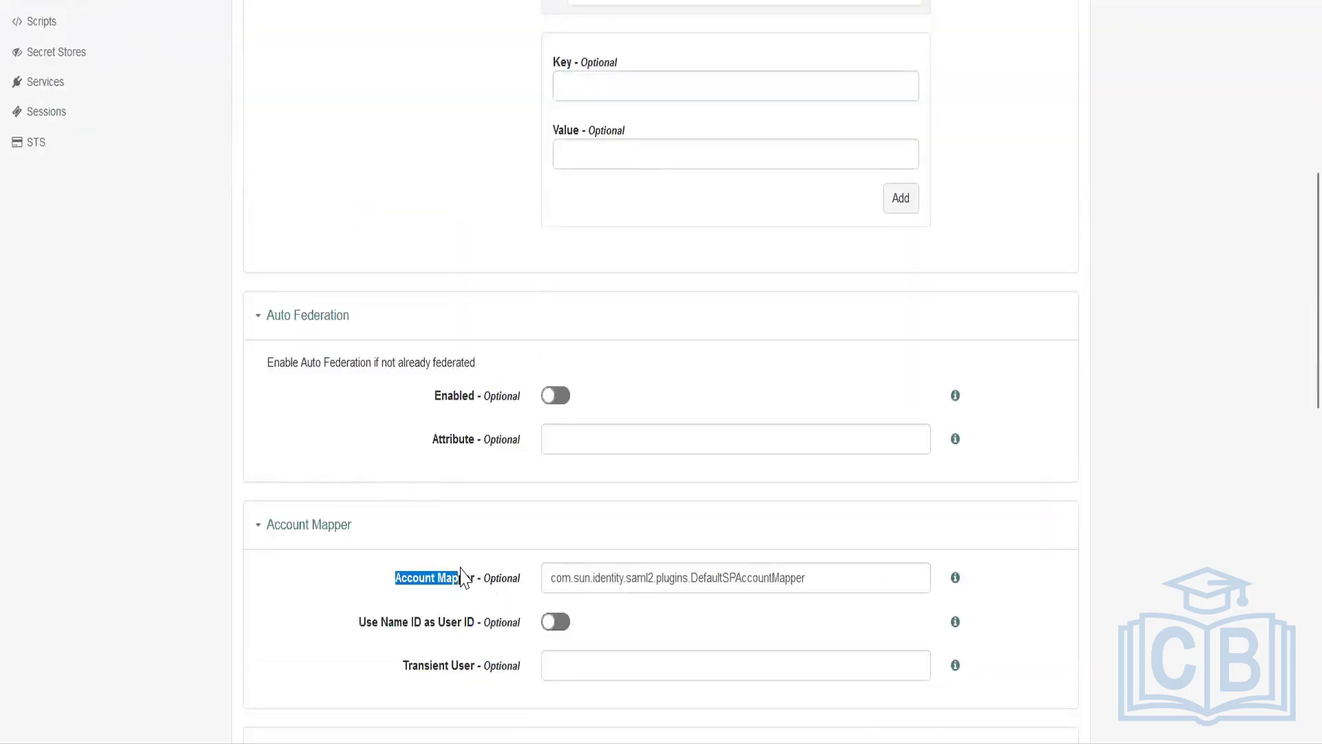
left_click(957, 622)
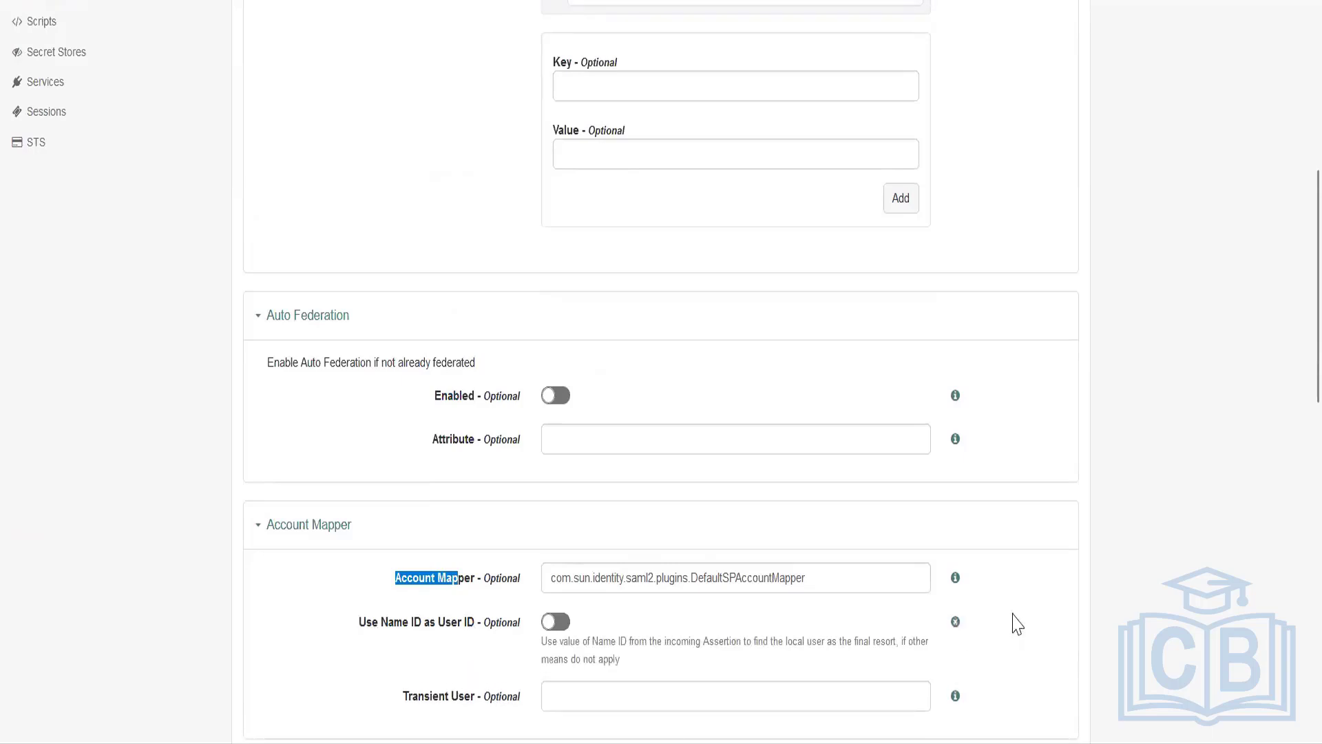
Review the Artifact Message Encoding setting and the Local Authentication Url setting in the URL section.
scroll(1017, 624, "down", 3)
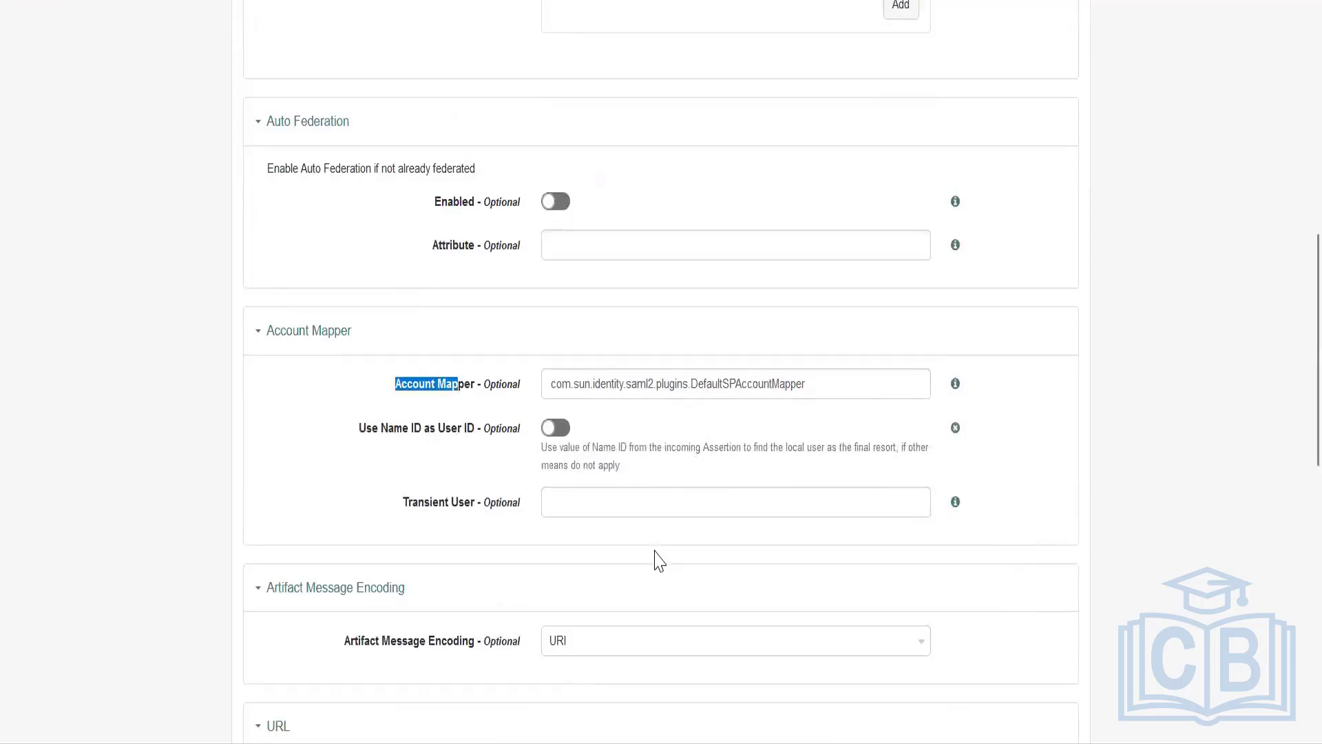
scroll(482, 502, "down", 5)
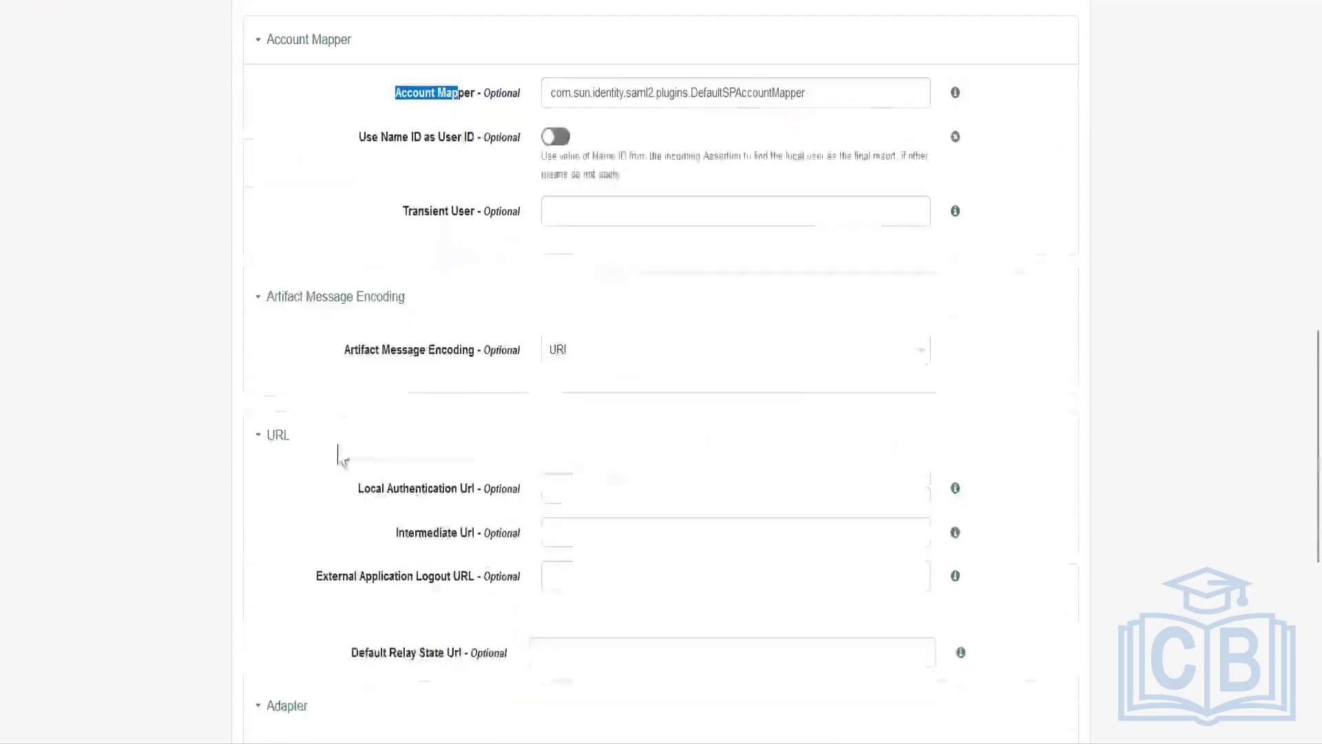
left_click(320, 365)
left_click_drag(320, 365, 398, 363)
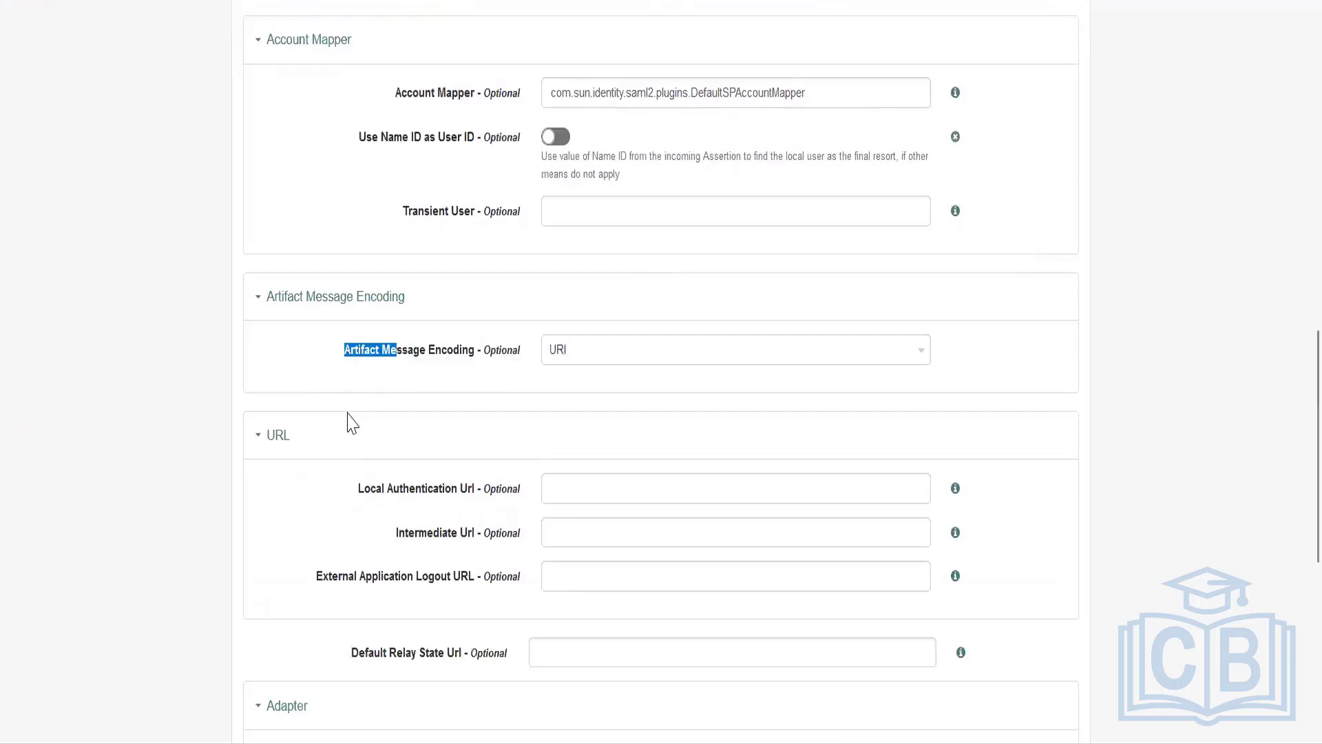
left_click(402, 496)
triple_click(401, 496)
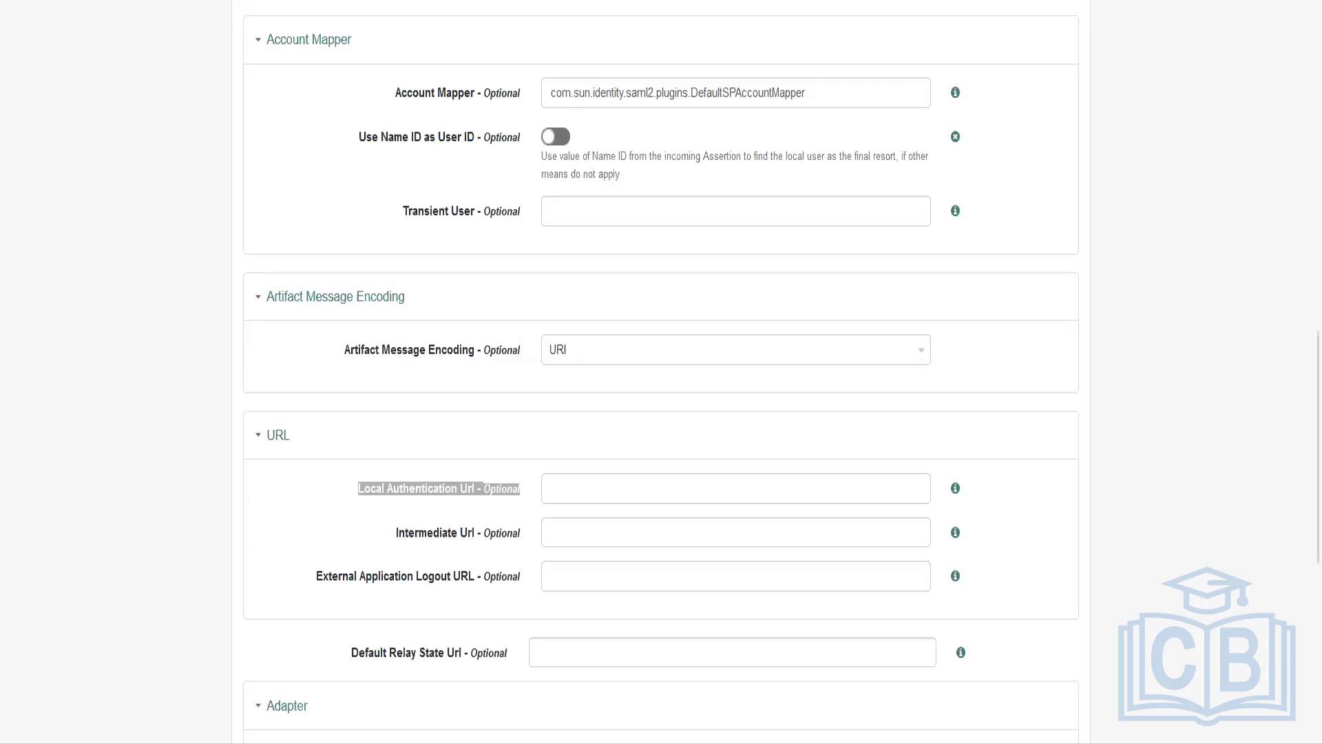
Switch to Notepad++ and paste the copied example SAML response into a new file.
key("alt+Tab")
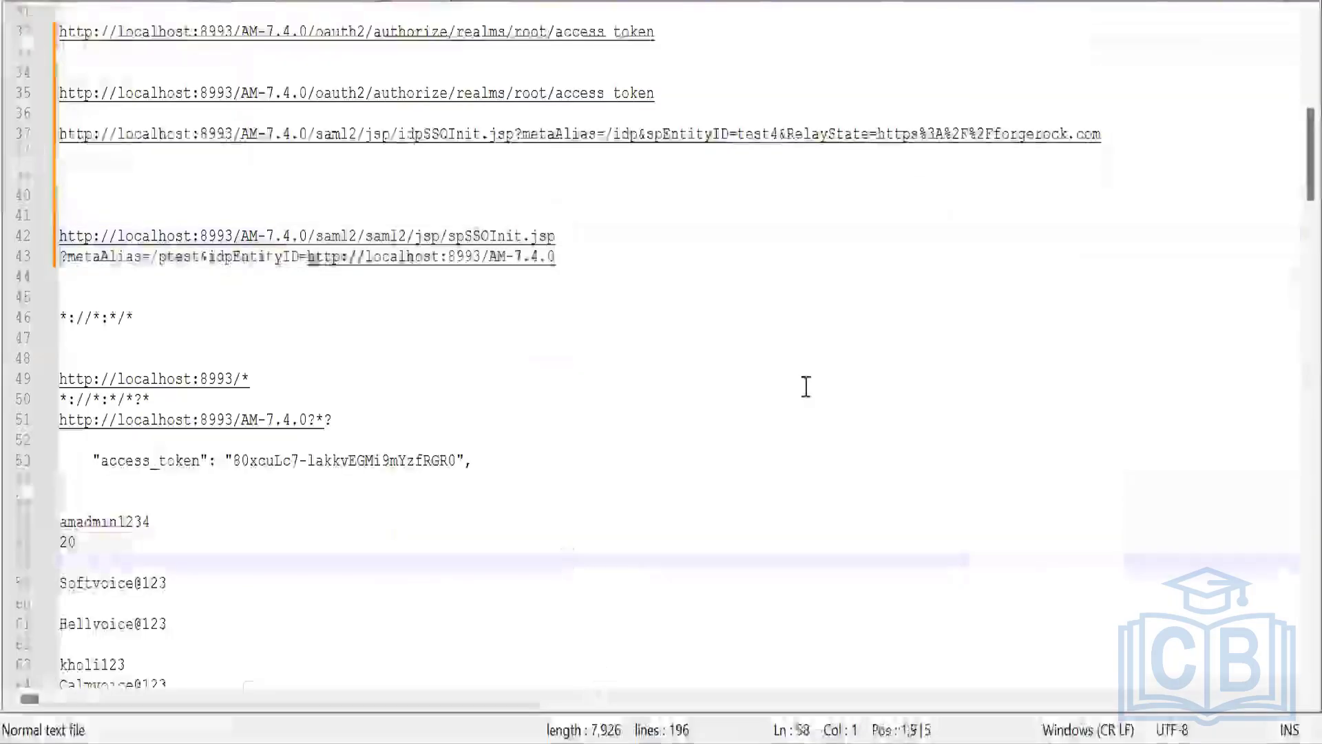
key("ctrl+n")
key("ctrl+v")
scroll(826, 344, "up", 20)
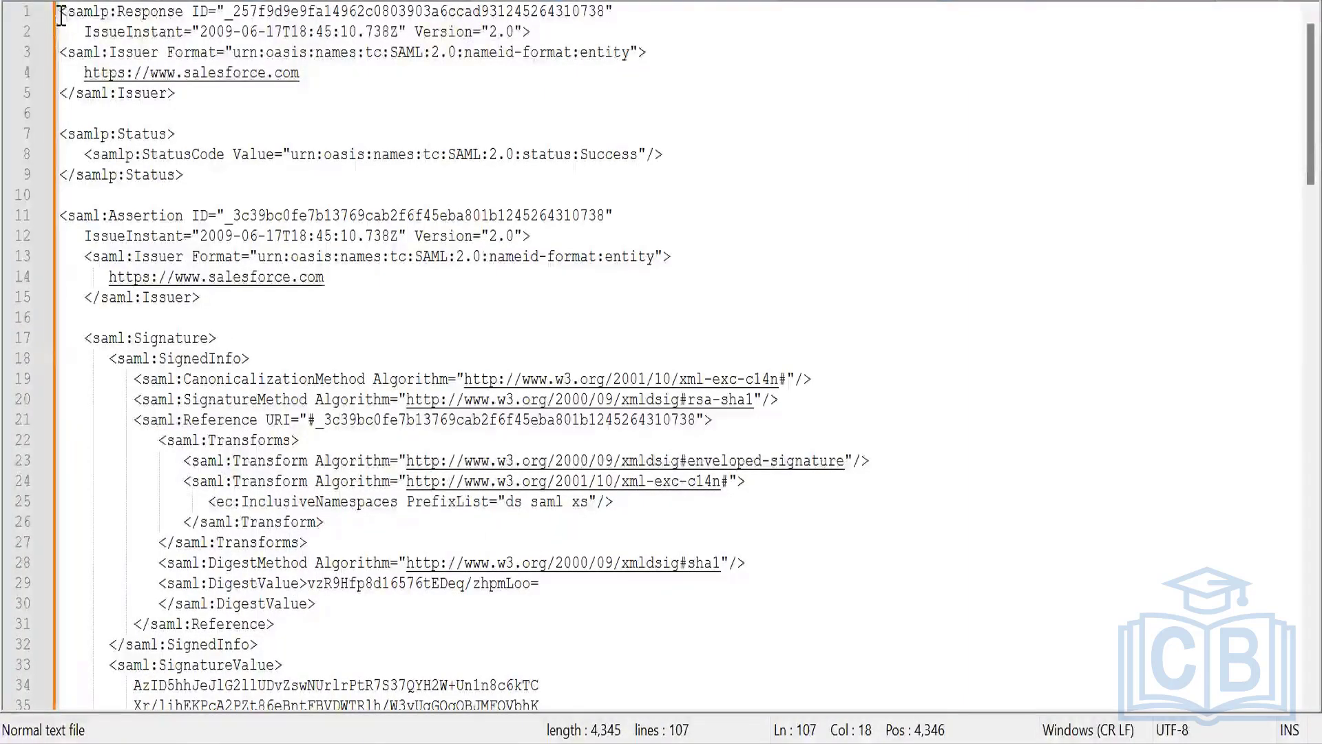
Examine the sample response's header, issuer URL, Assertion element, Signature block and SignatureValue.
left_click_drag(60, 11, 200, 52)
left_click_drag(301, 73, 76, 71)
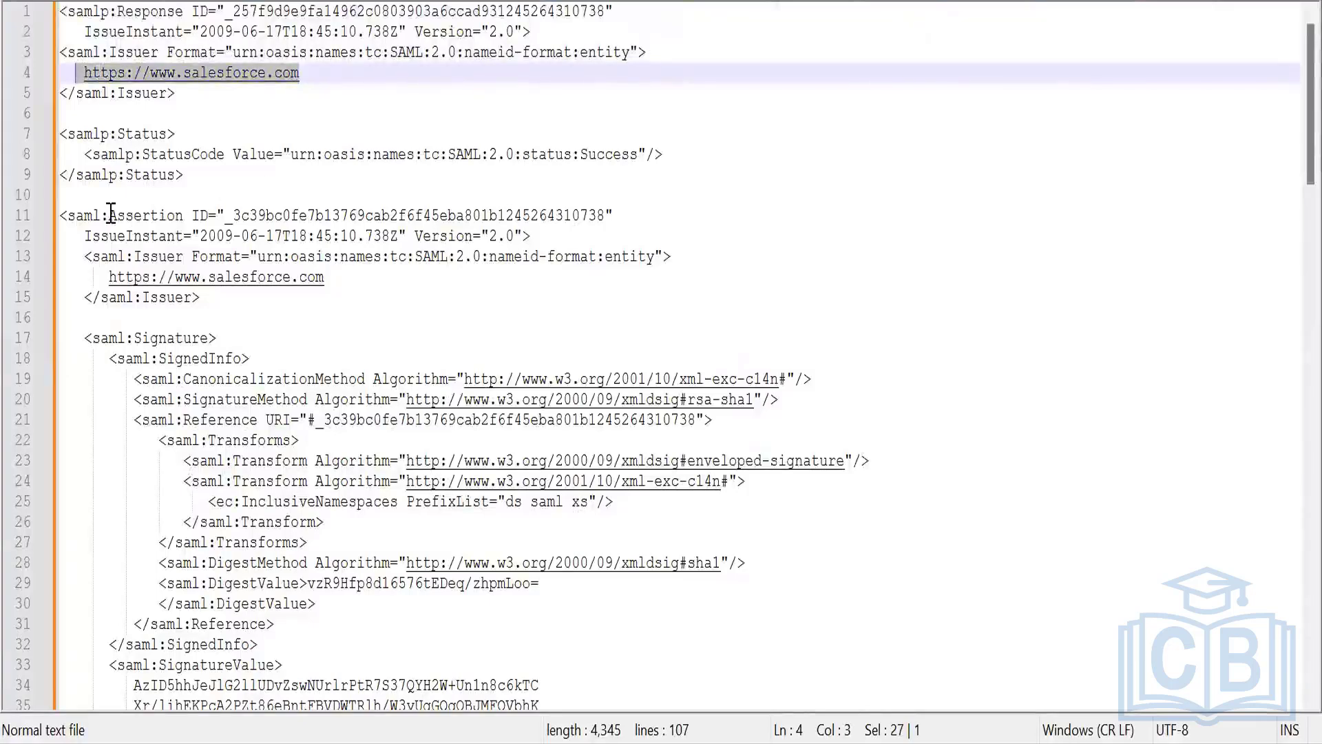
left_click_drag(109, 215, 209, 220)
scroll(258, 320, "down", 2)
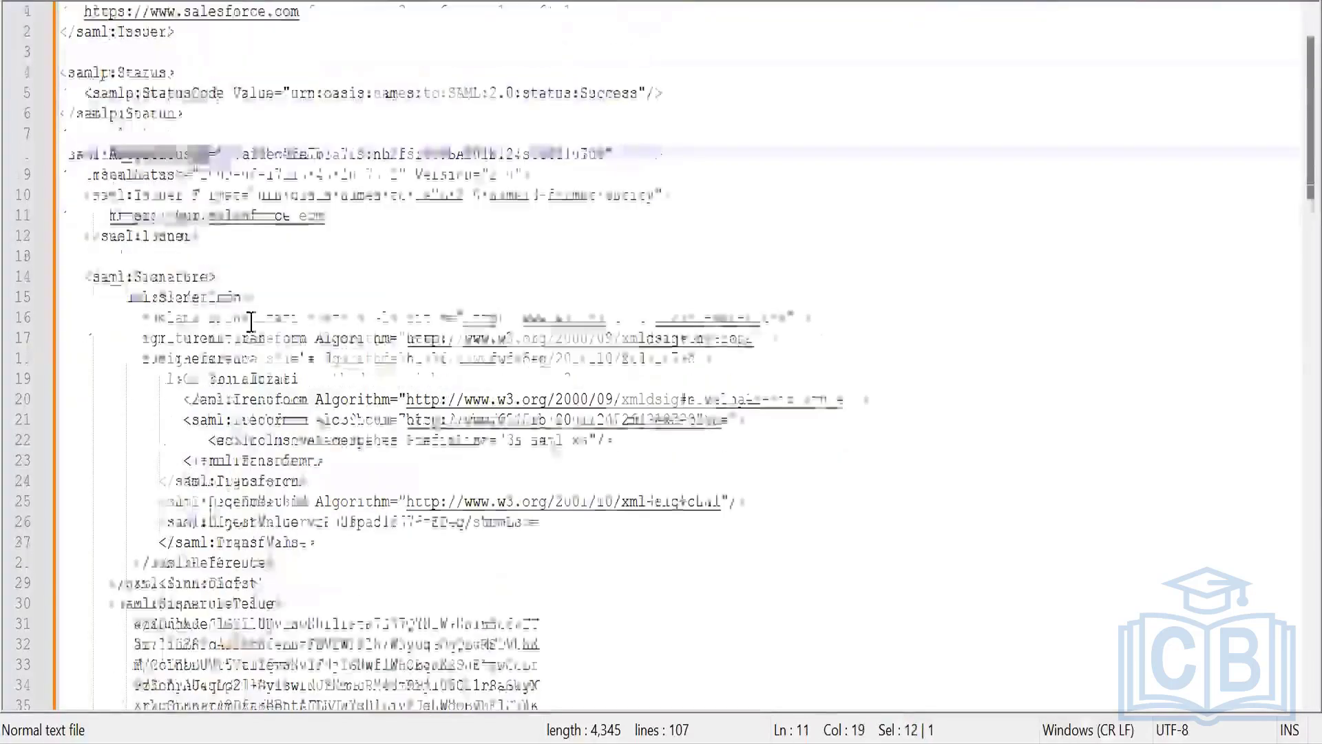
double_click(185, 215)
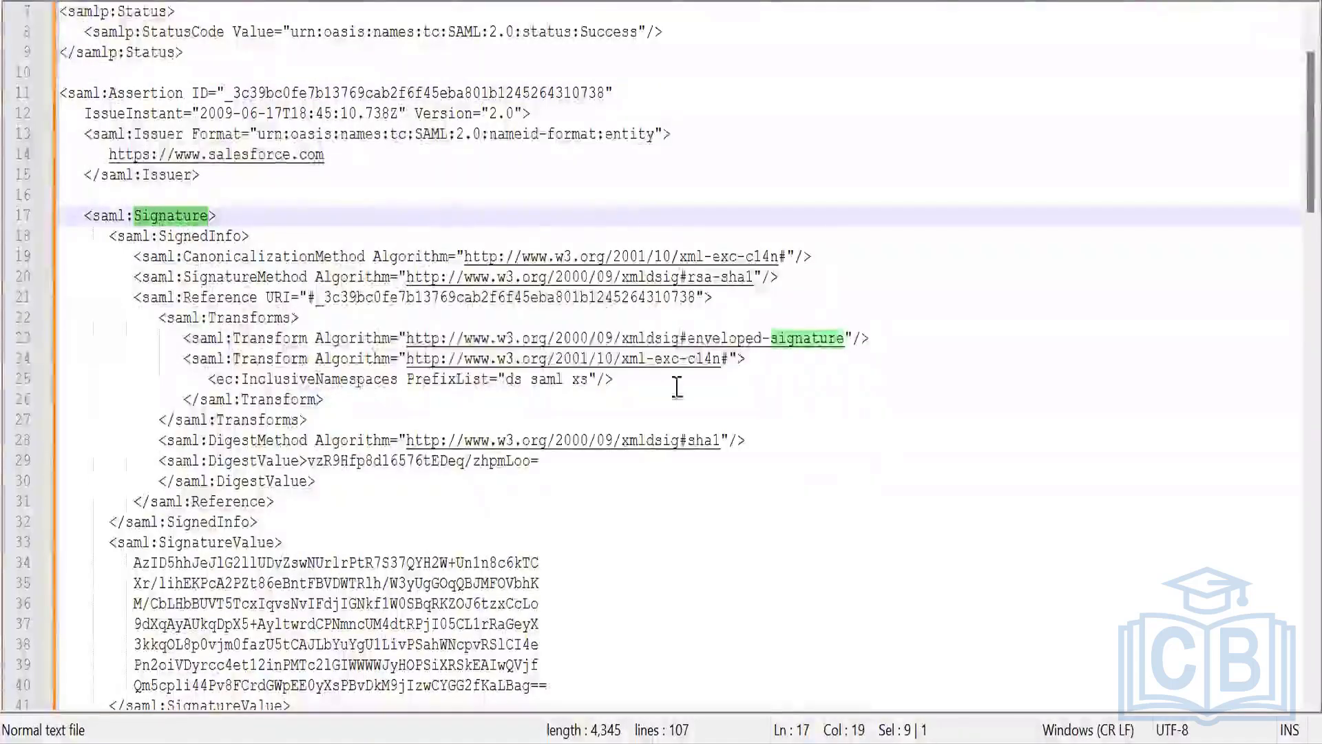
scroll(317, 382, "down", 4)
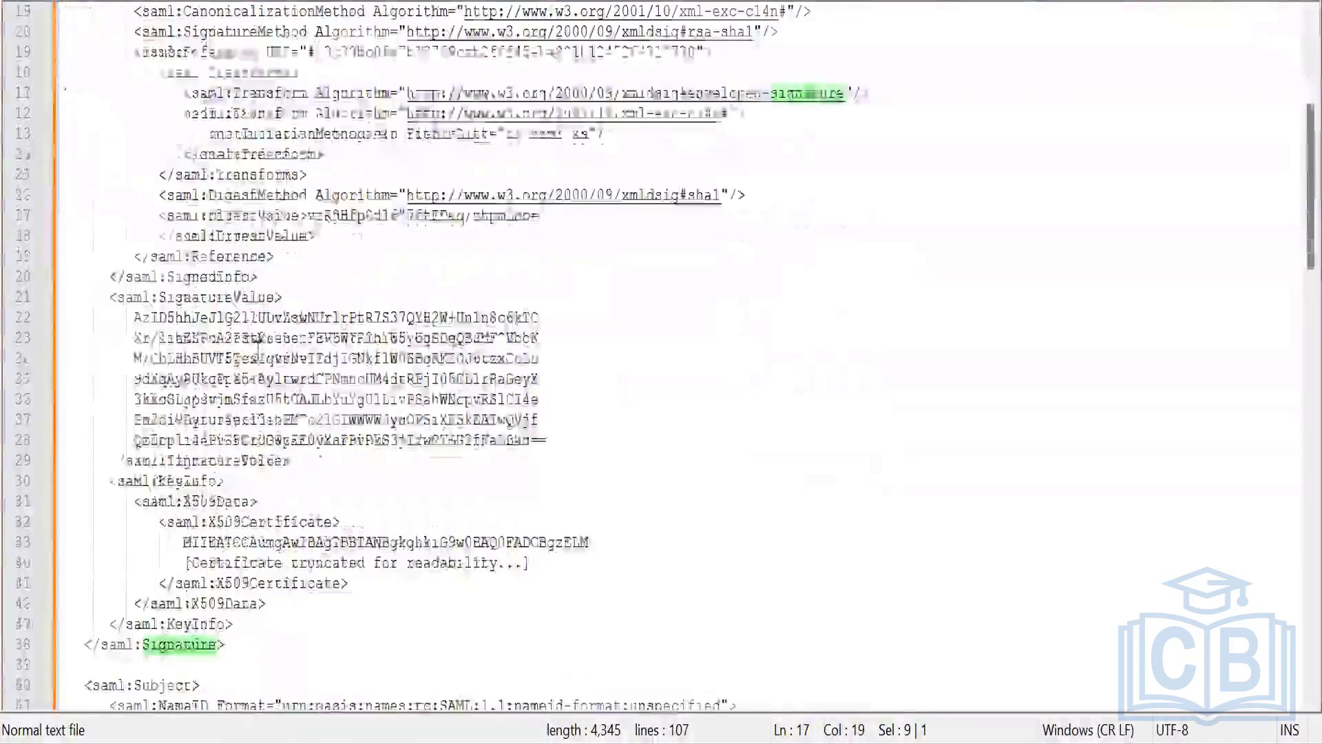
double_click(221, 298)
Examine the Subject element of the sample response and the format attribute of its NameID.
scroll(317, 375, "down", 5)
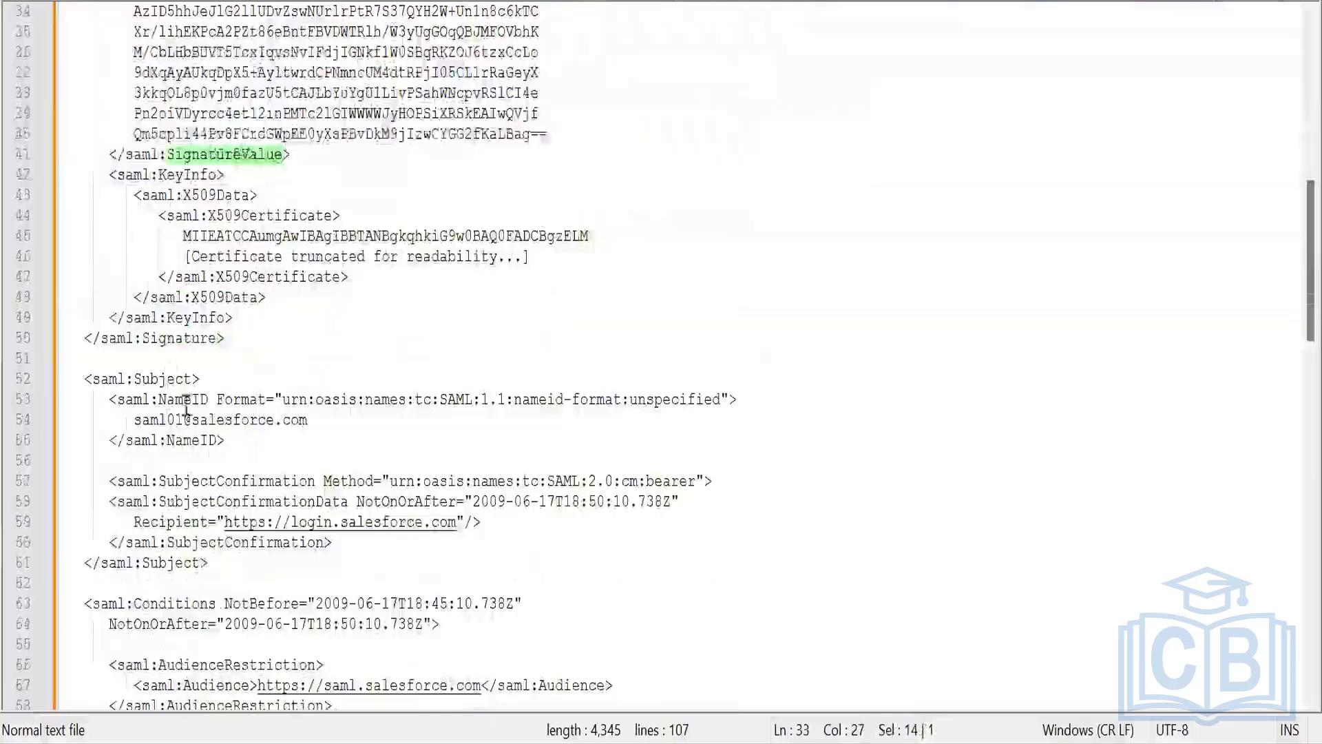
double_click(176, 381)
double_click(181, 399)
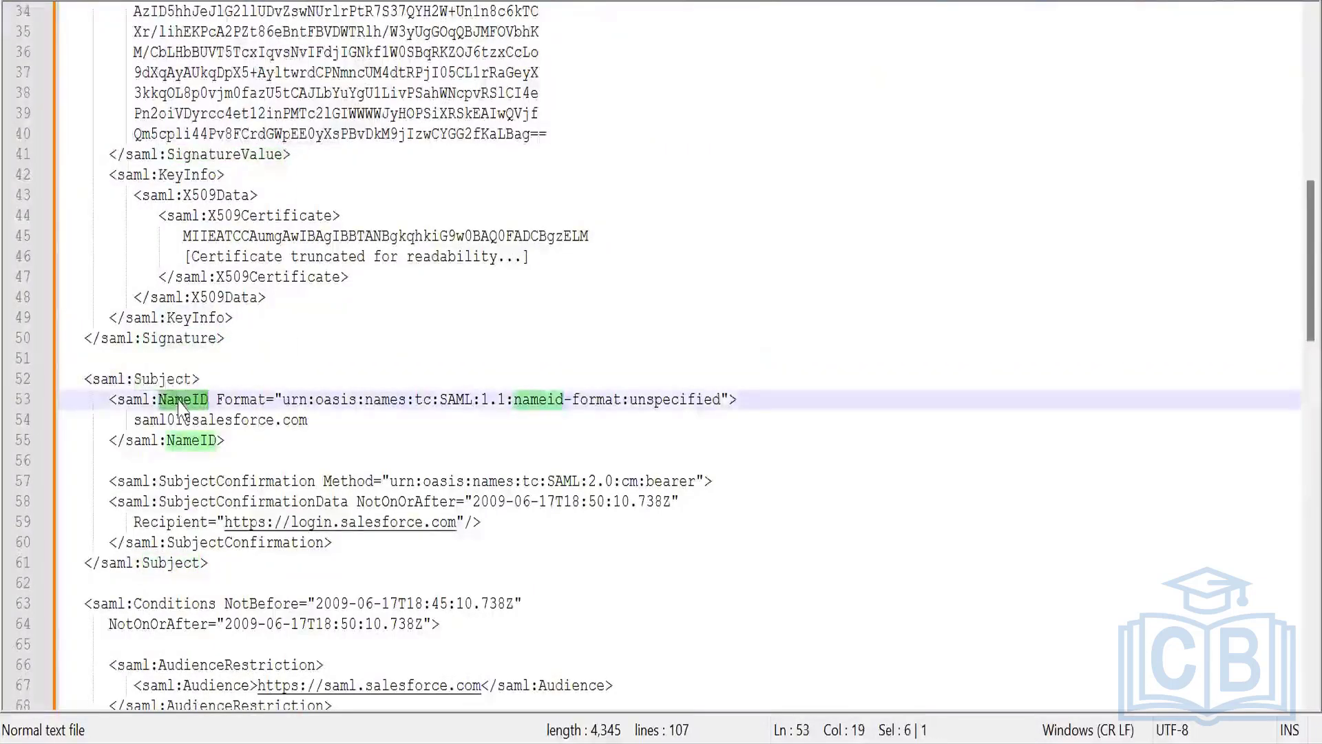
left_click_drag(721, 401, 241, 399)
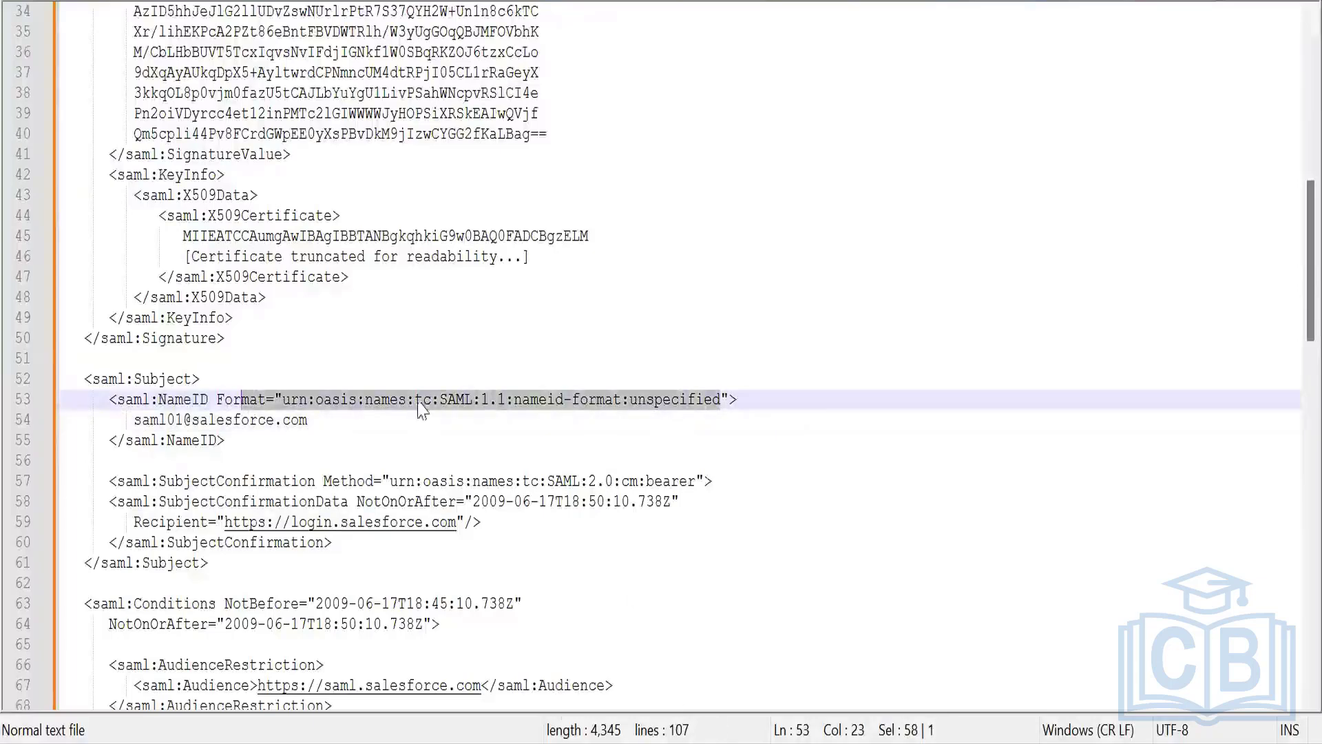
Switch back to ForgeRock Access Management and show the NameID Format List in the service provider's Assertion Content settings.
key("alt+Tab")
key("alt+Tab")
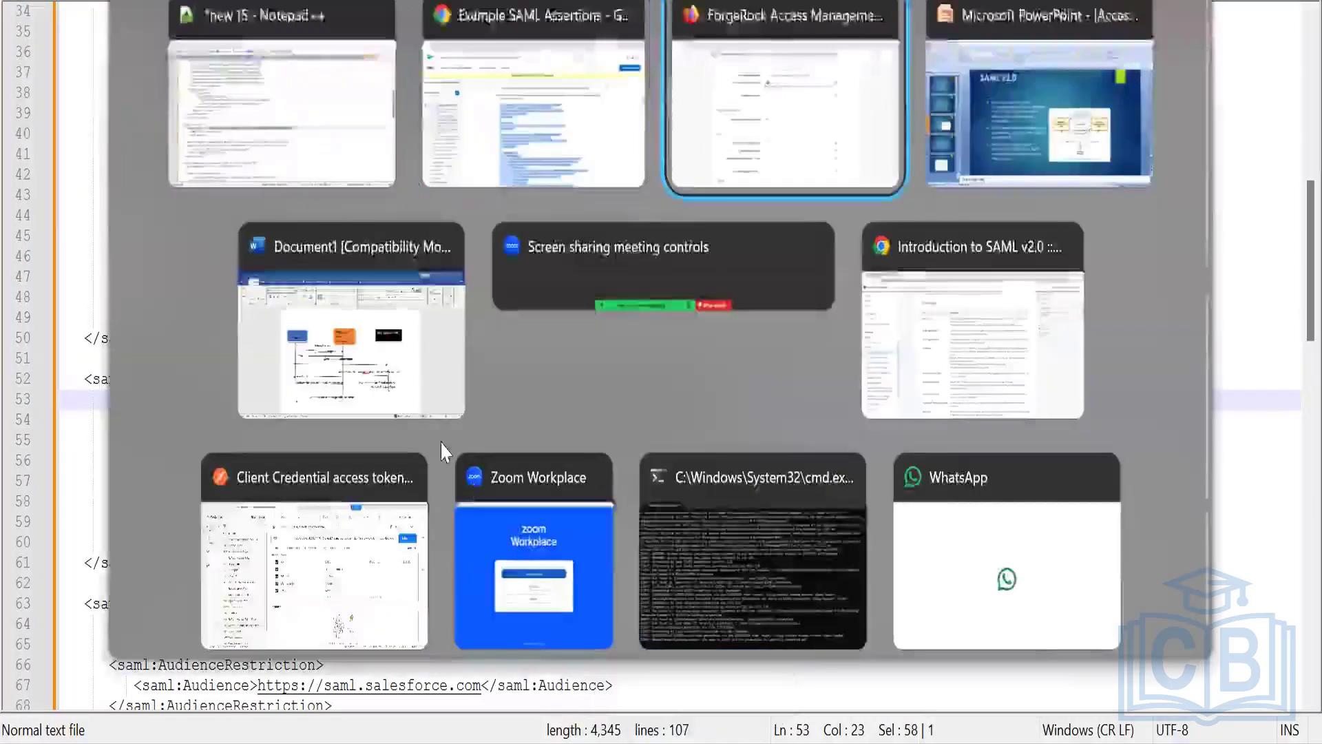
scroll(441, 431, "up", 8)
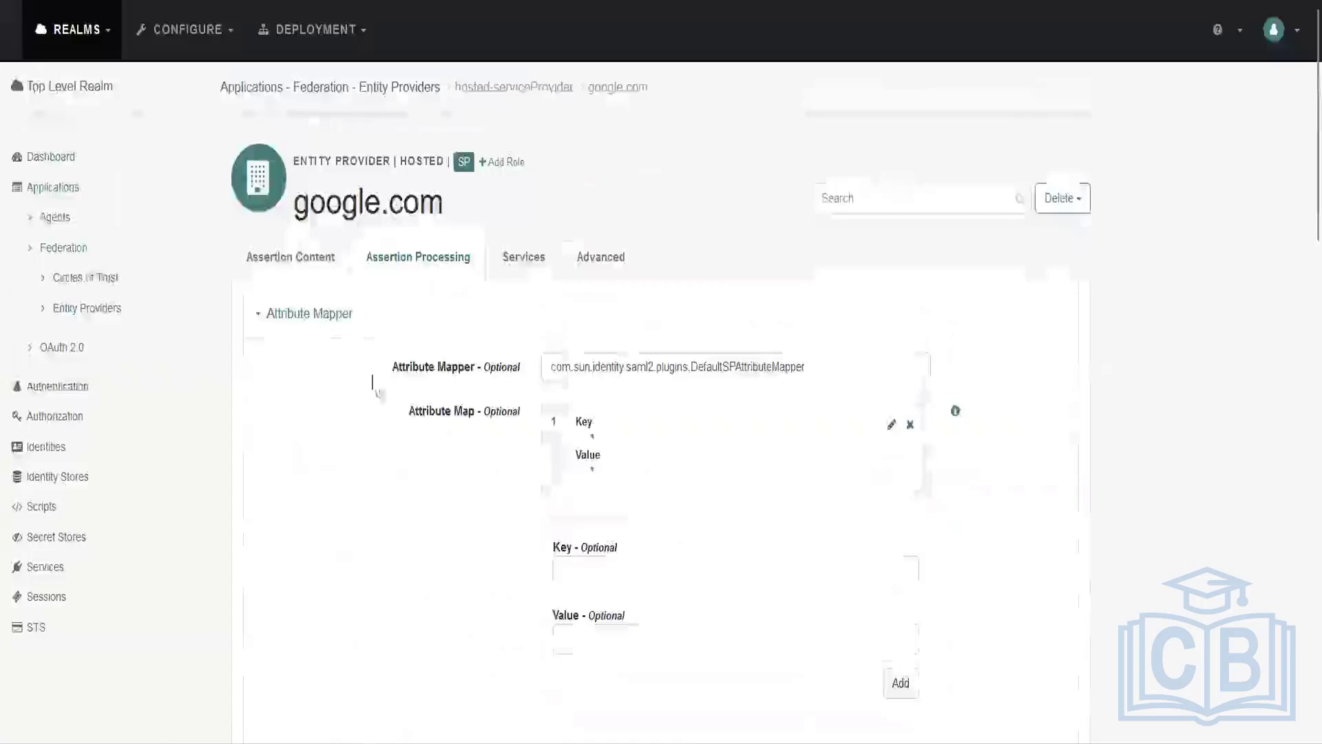
left_click(287, 262)
scroll(346, 493, "down", 10)
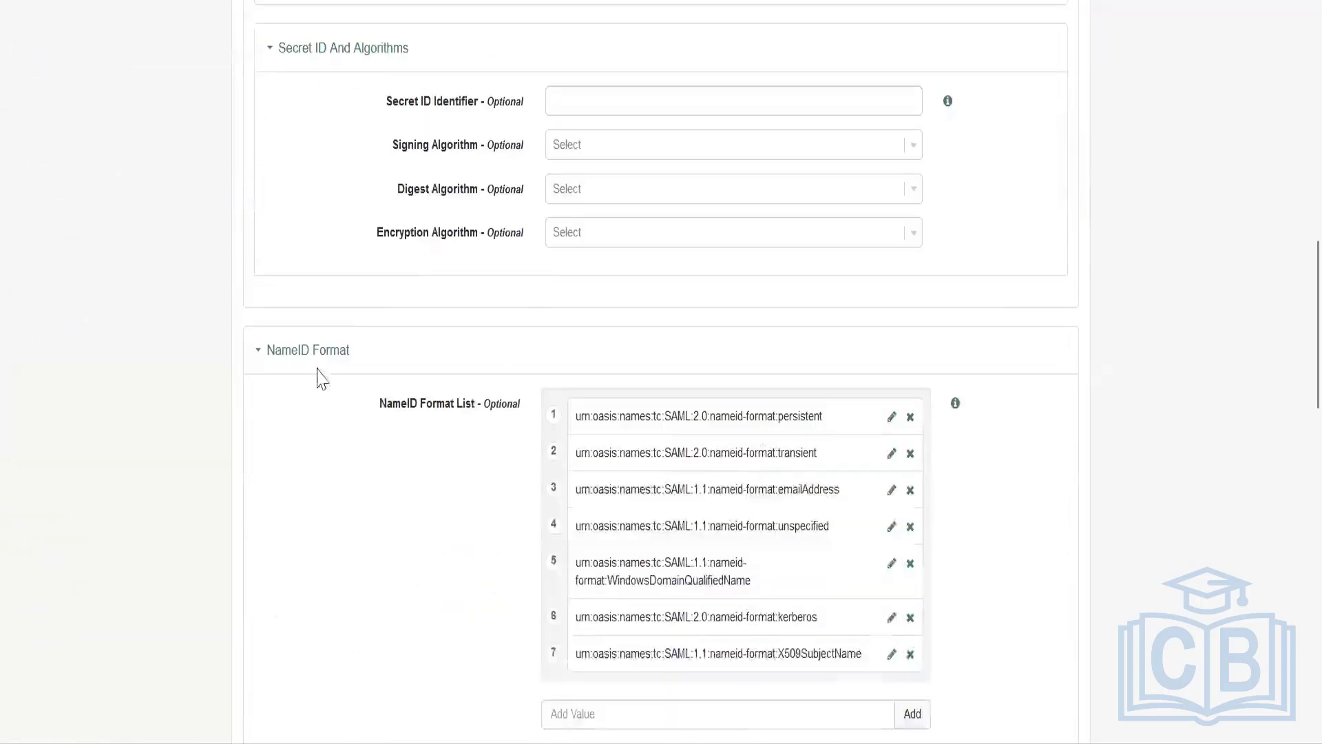
Return to Notepad++ and examine the NameID value in the sample response together with its unspecified format.
key("alt+Tab")
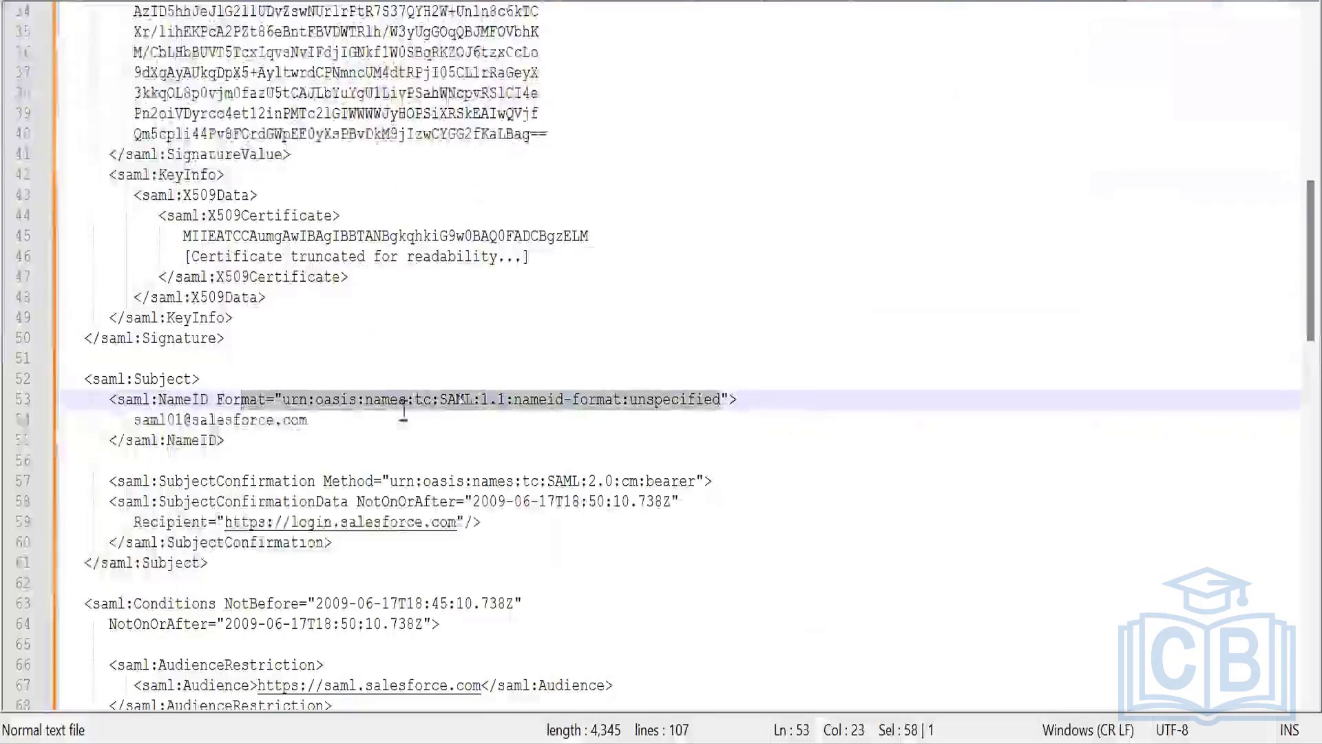
left_click_drag(134, 420, 328, 421)
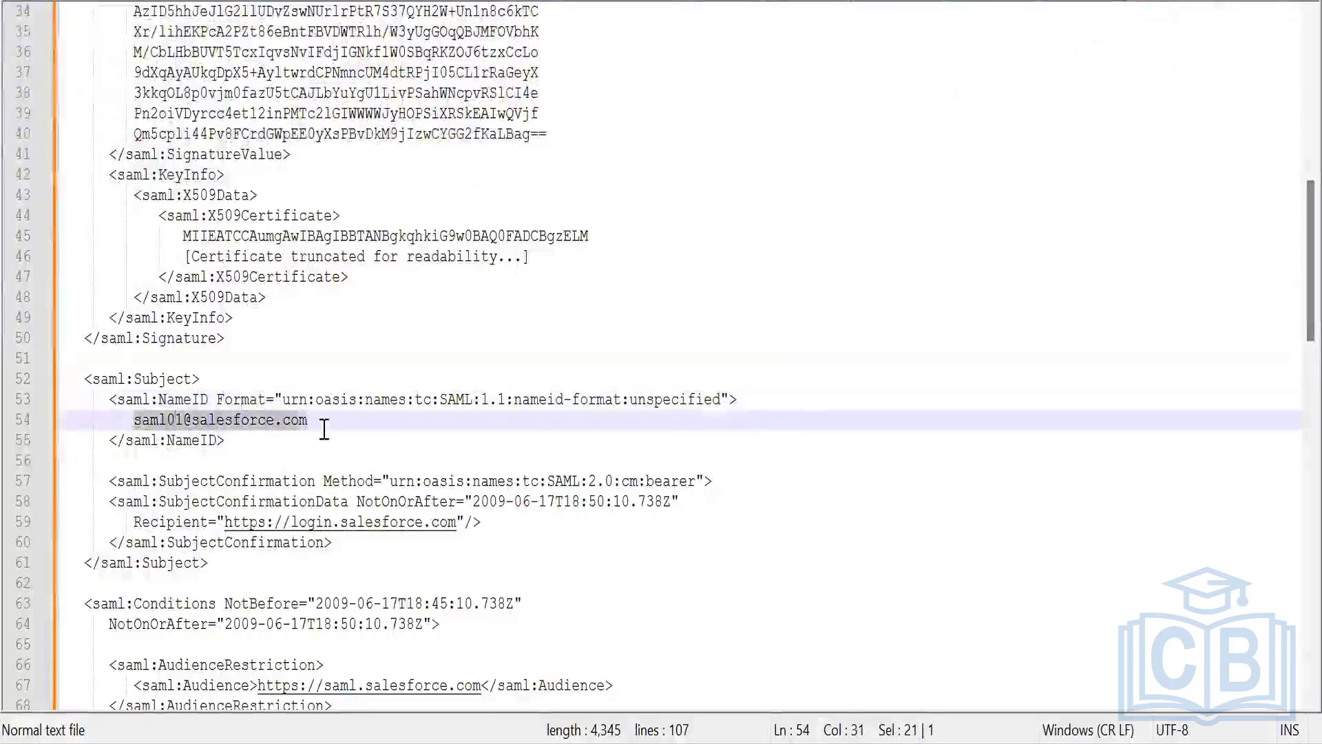
double_click(665, 398)
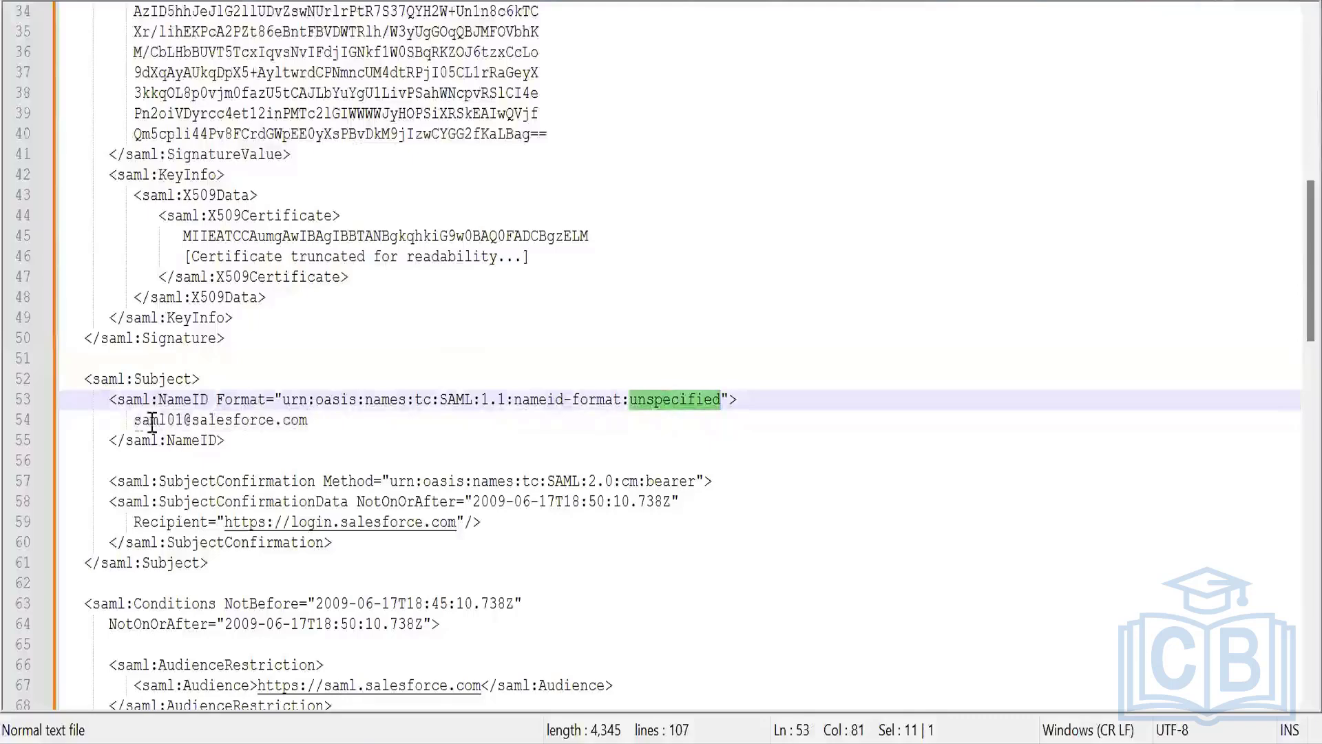
left_click_drag(135, 420, 322, 421)
left_click(269, 435)
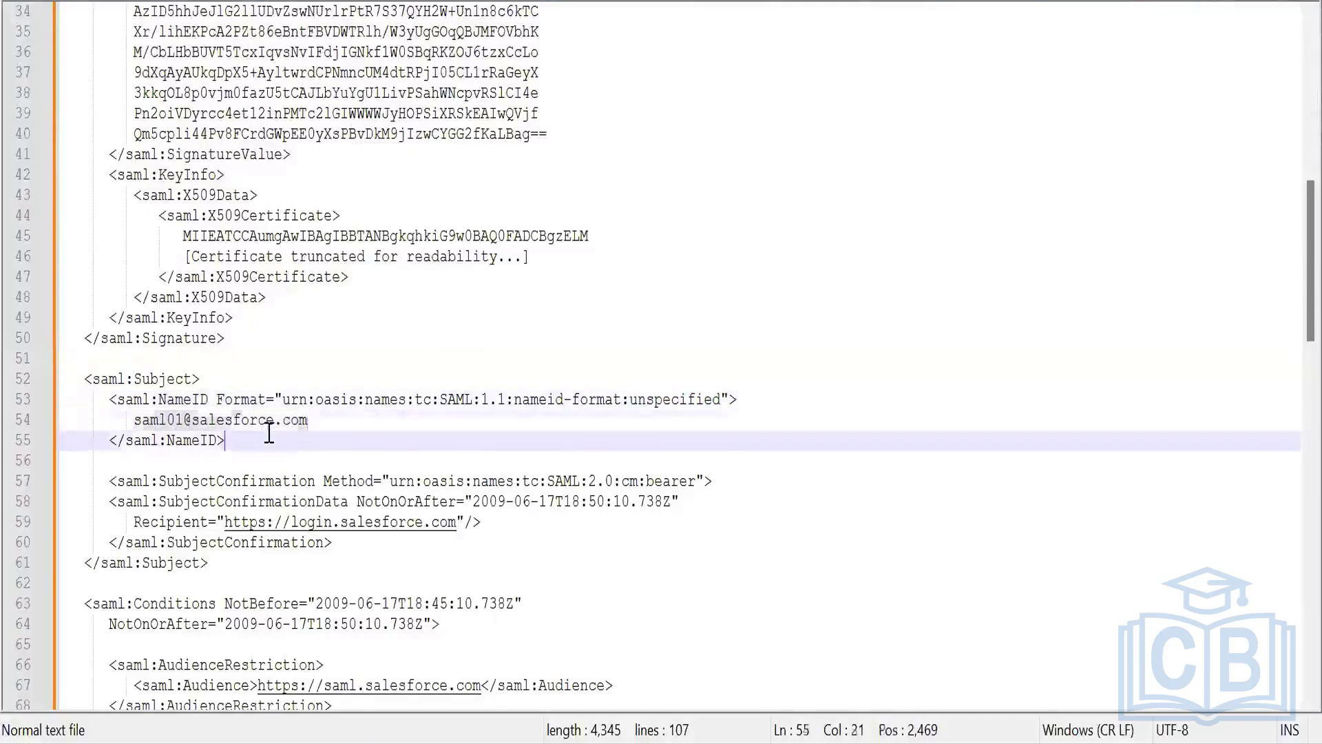
Look through the rest of the sample response down to its attribute statements and select the entire XML text.
scroll(388, 452, "down", 1)
scroll(388, 451, "down", 15)
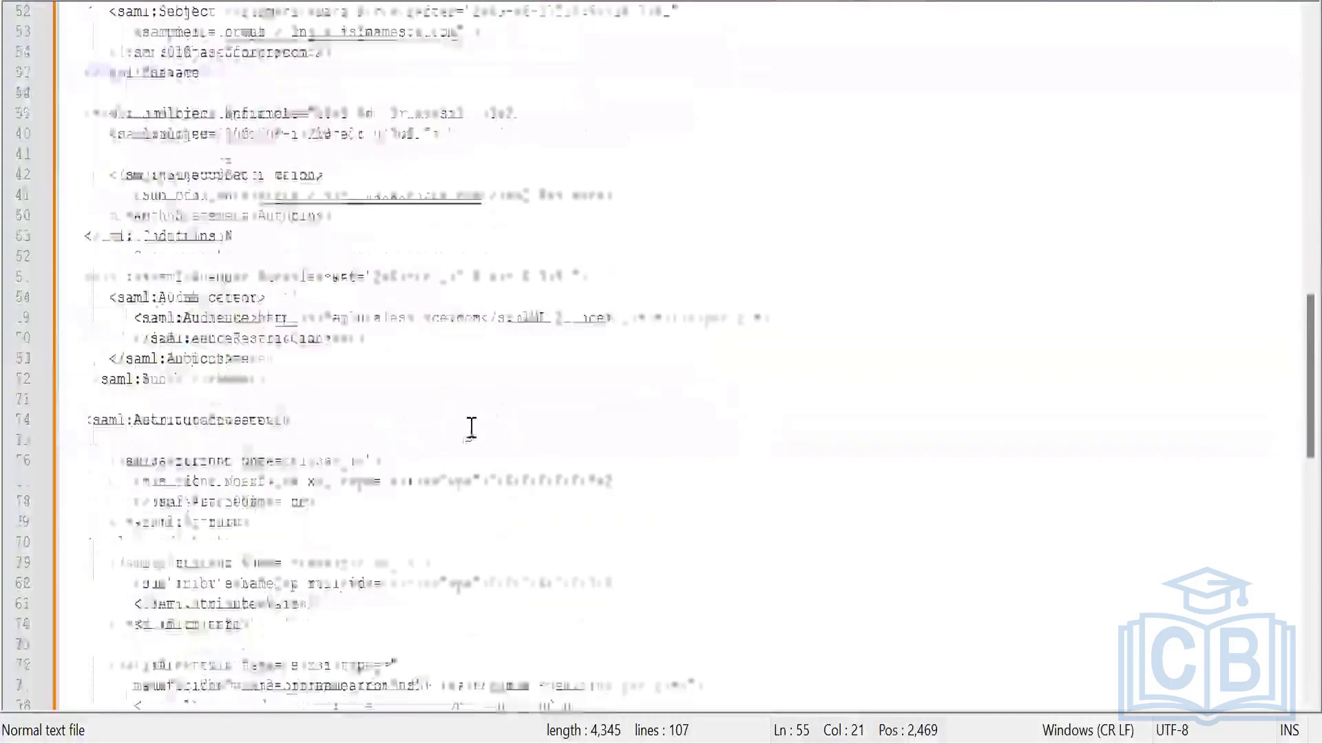
left_click_drag(227, 581, 69, 7)
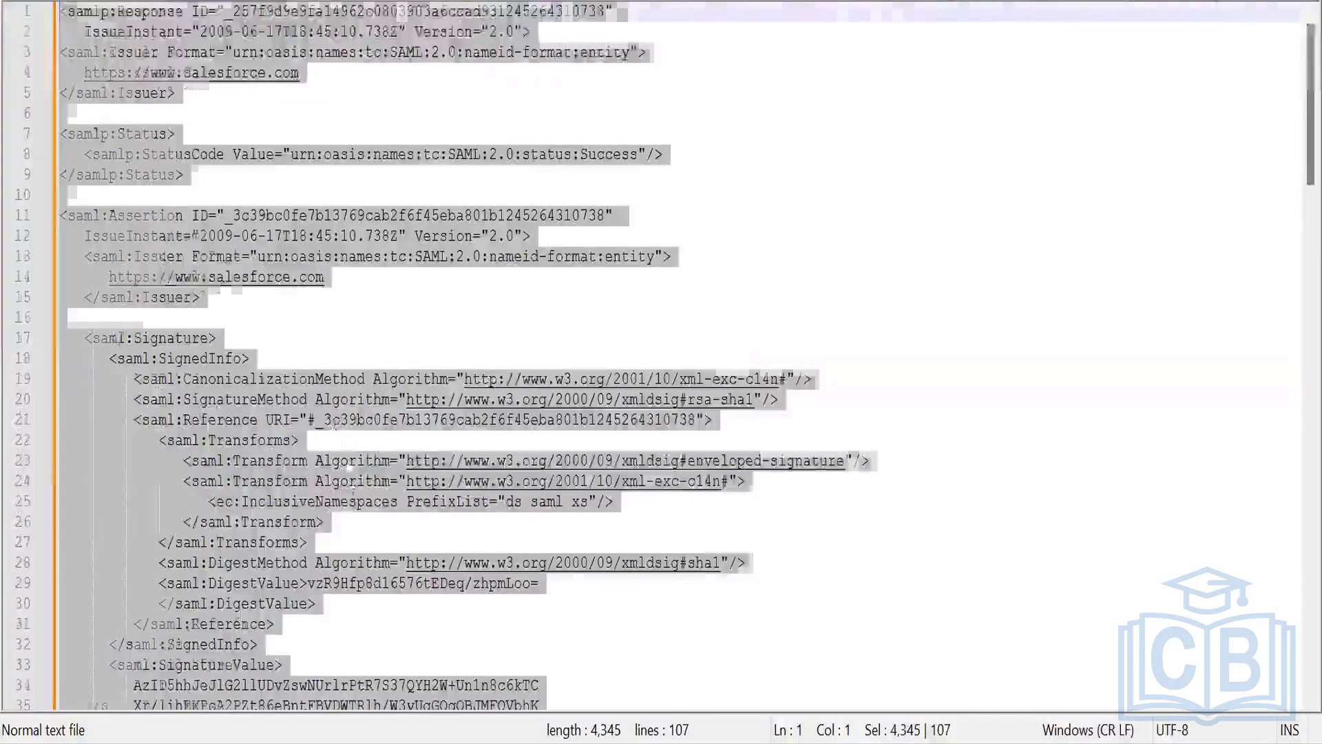
scroll(326, 508, "down", 20)
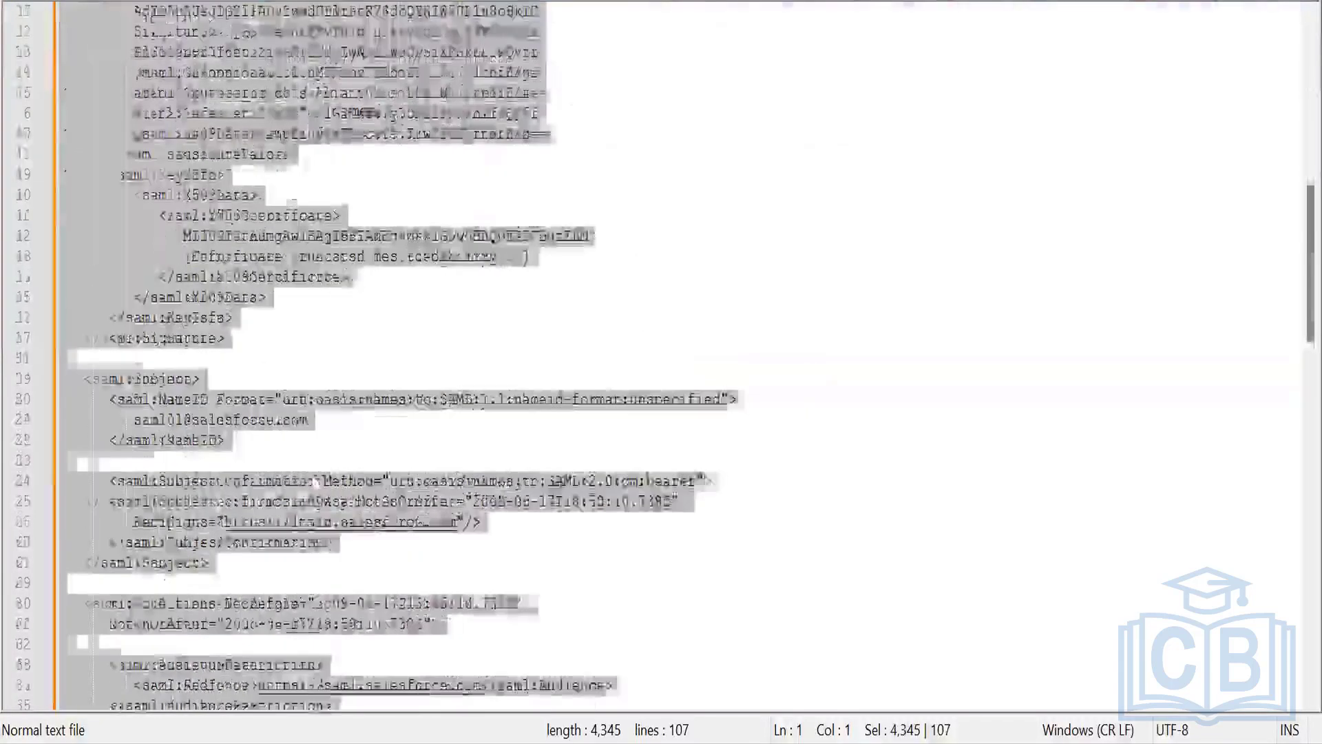
scroll(328, 517, "up", 10)
scroll(329, 529, "up", 10)
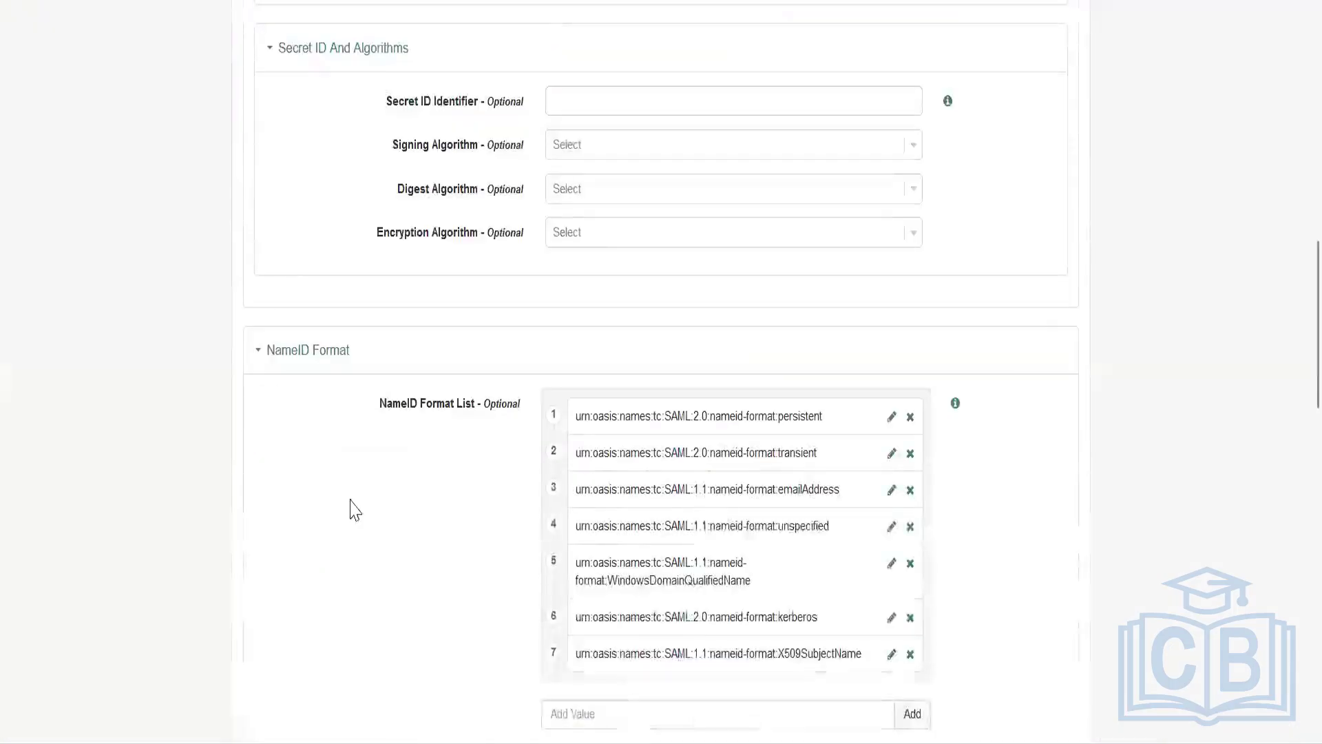
Compare the service provider's request and response signing options with the Signature element and issuer URL in the sample response.
scroll(384, 526, "up", 15)
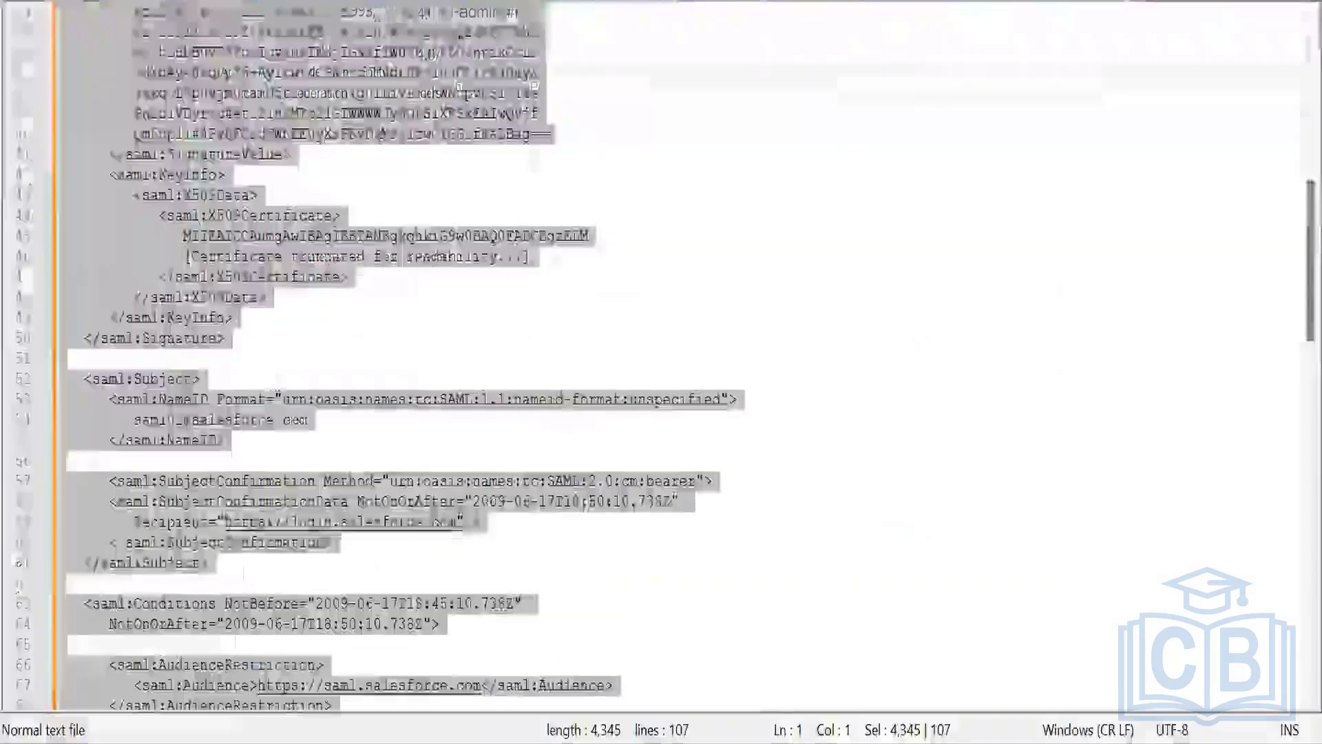
scroll(233, 382, "up", 10)
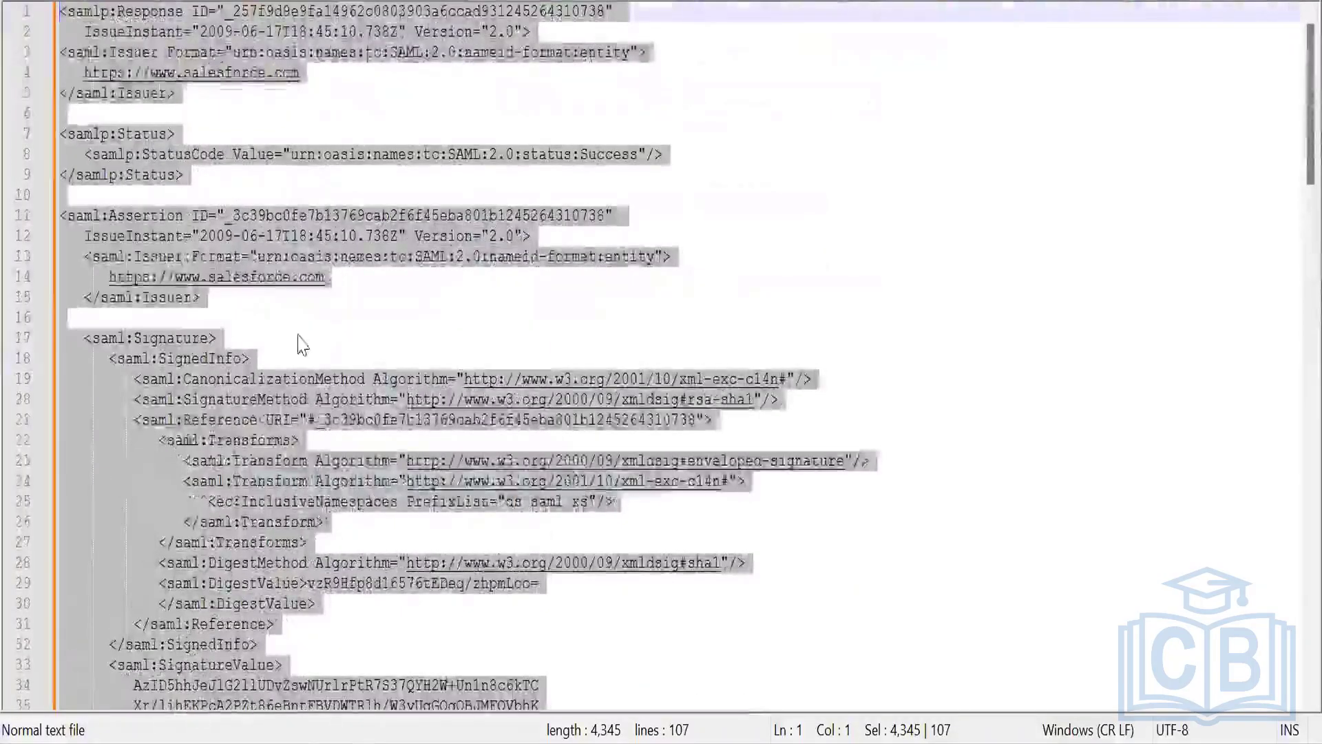
left_click(300, 335)
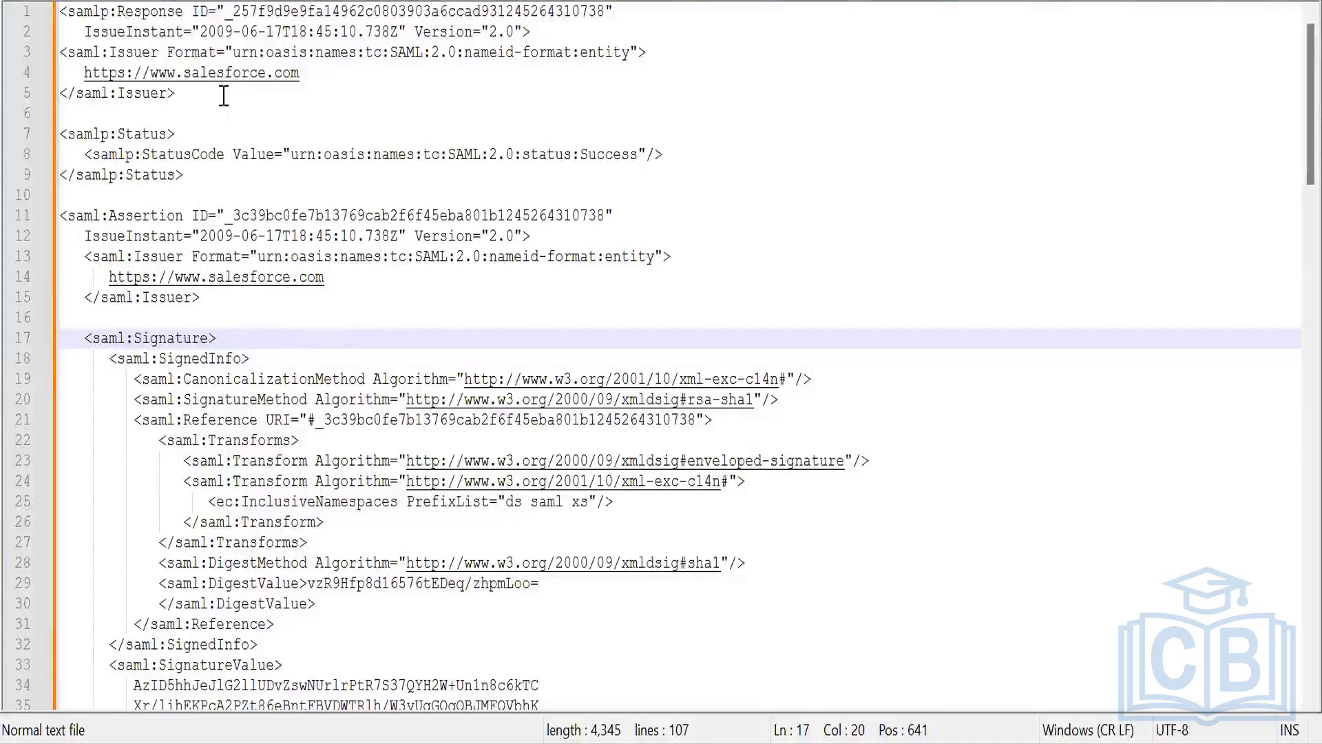
double_click(214, 73)
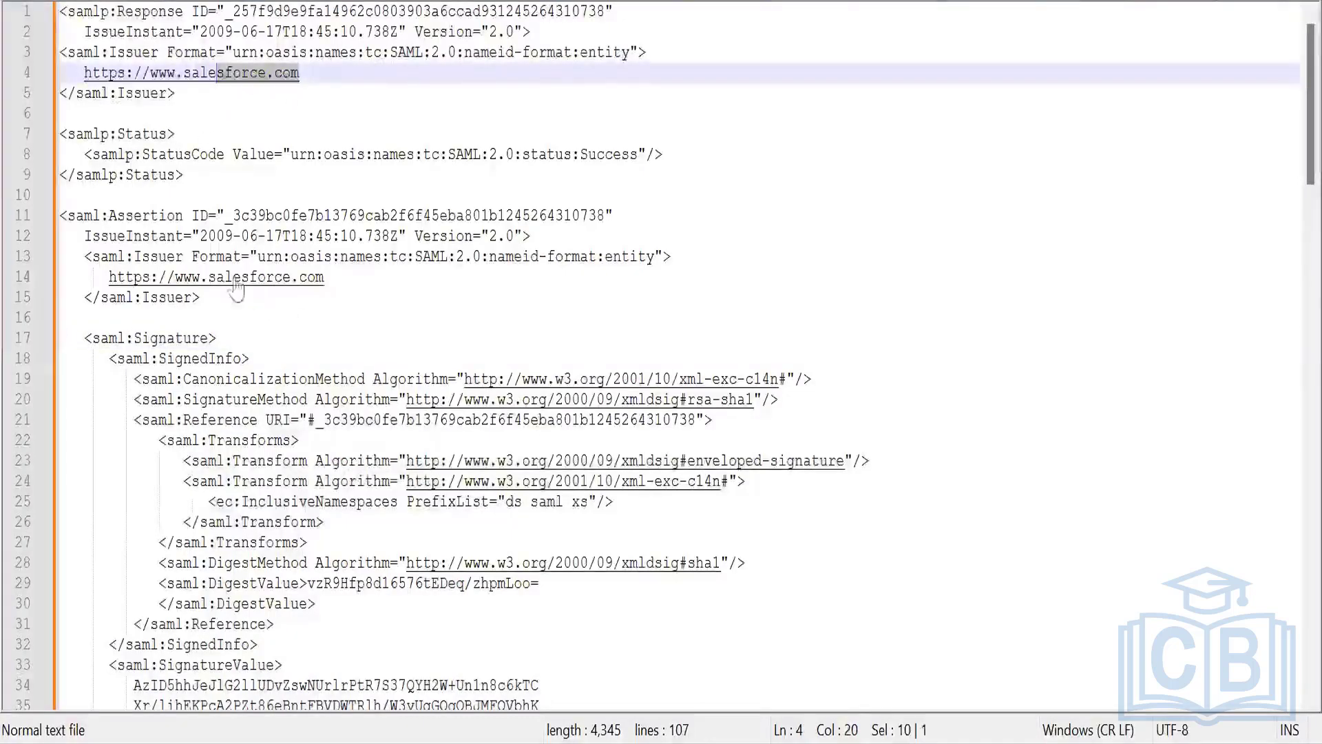
Review the sample response's certificate, Subject, Conditions and attribute sections down to the closing Response tag.
scroll(272, 474, "down", 12)
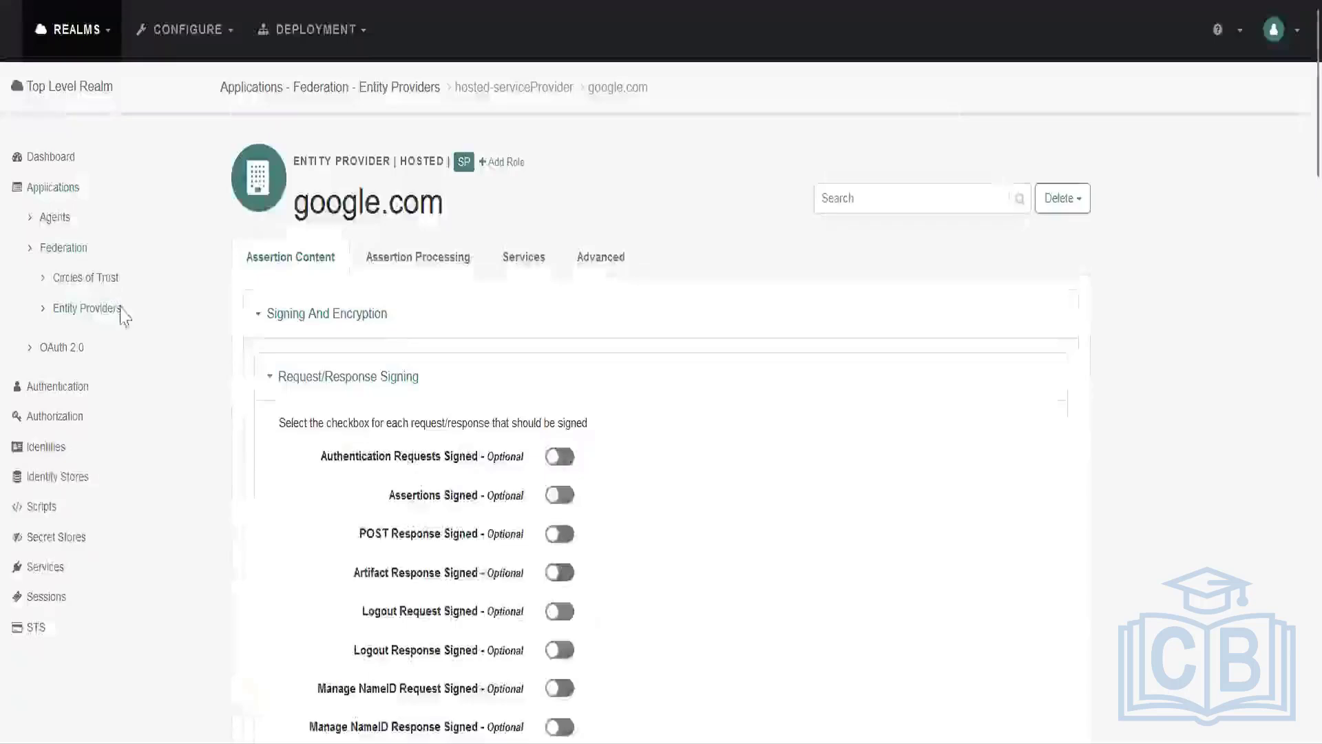
left_click(121, 312)
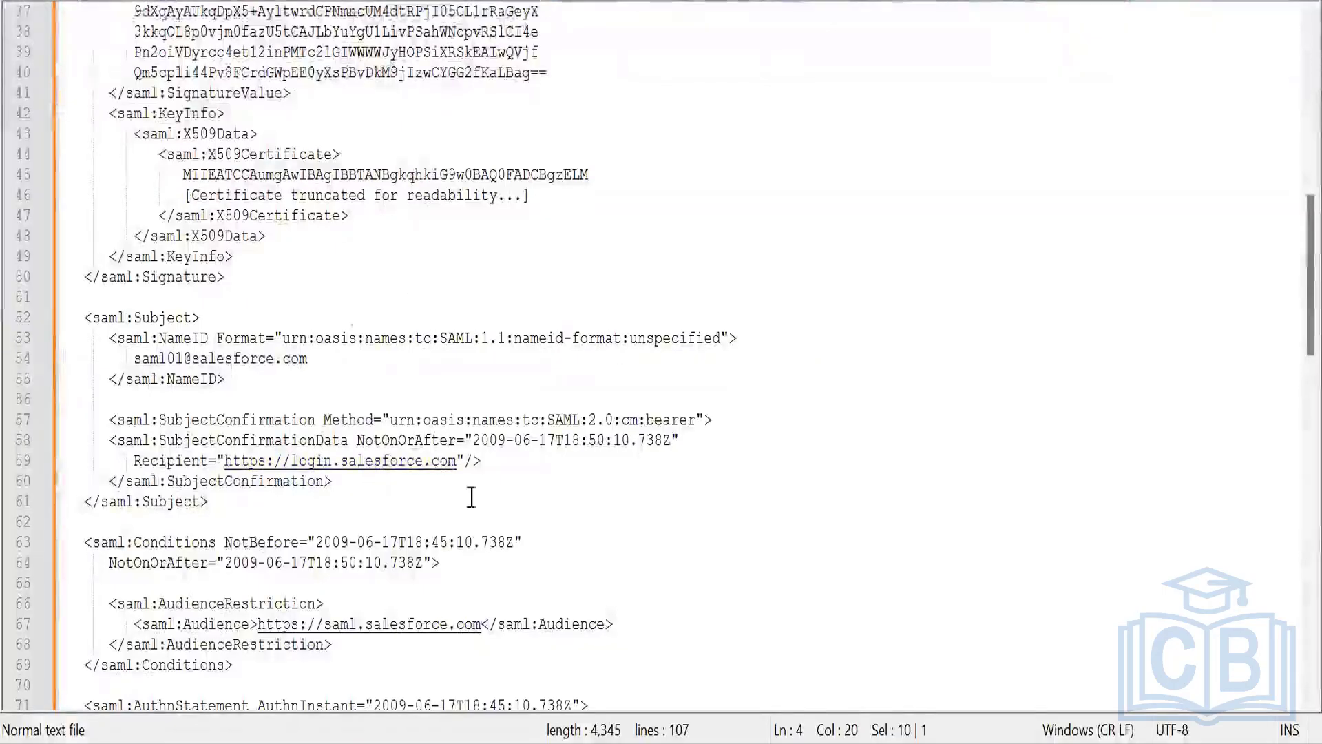
scroll(275, 359, "down", 13)
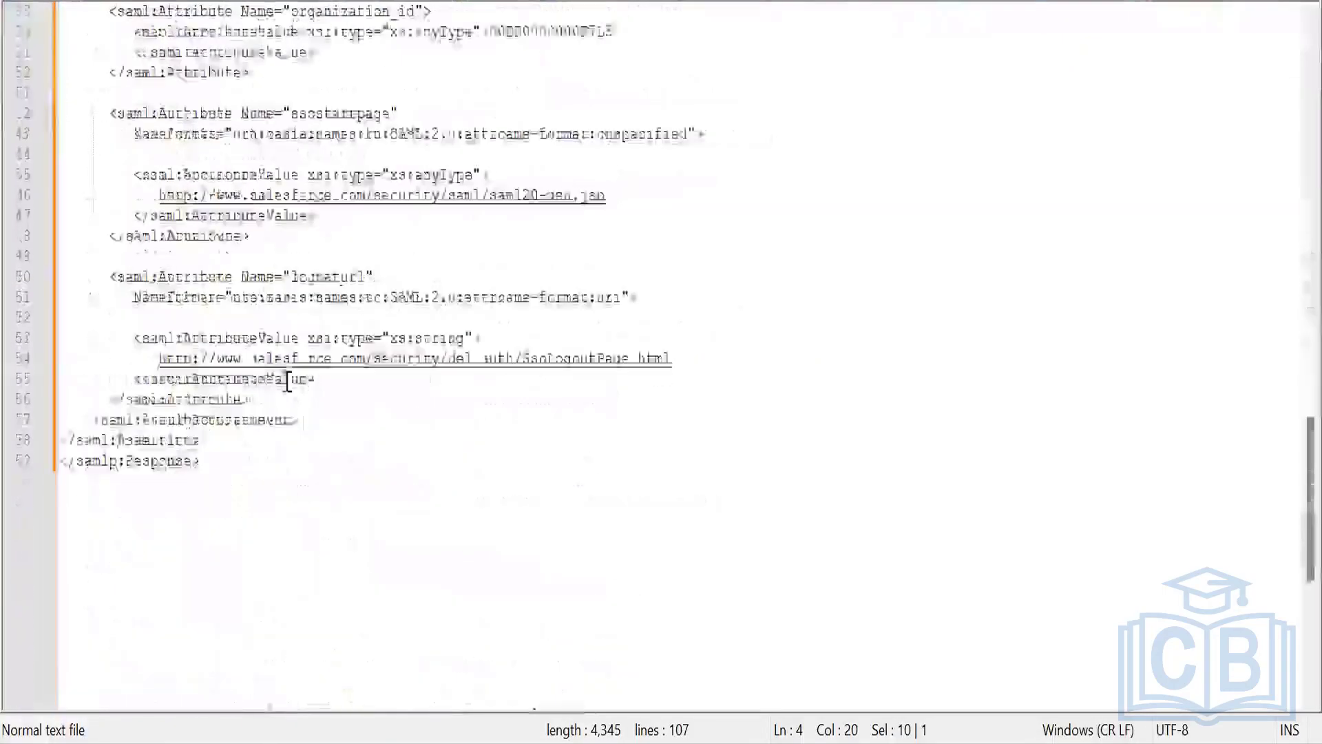
scroll(285, 375, "up", 9)
scroll(286, 385, "up", 16)
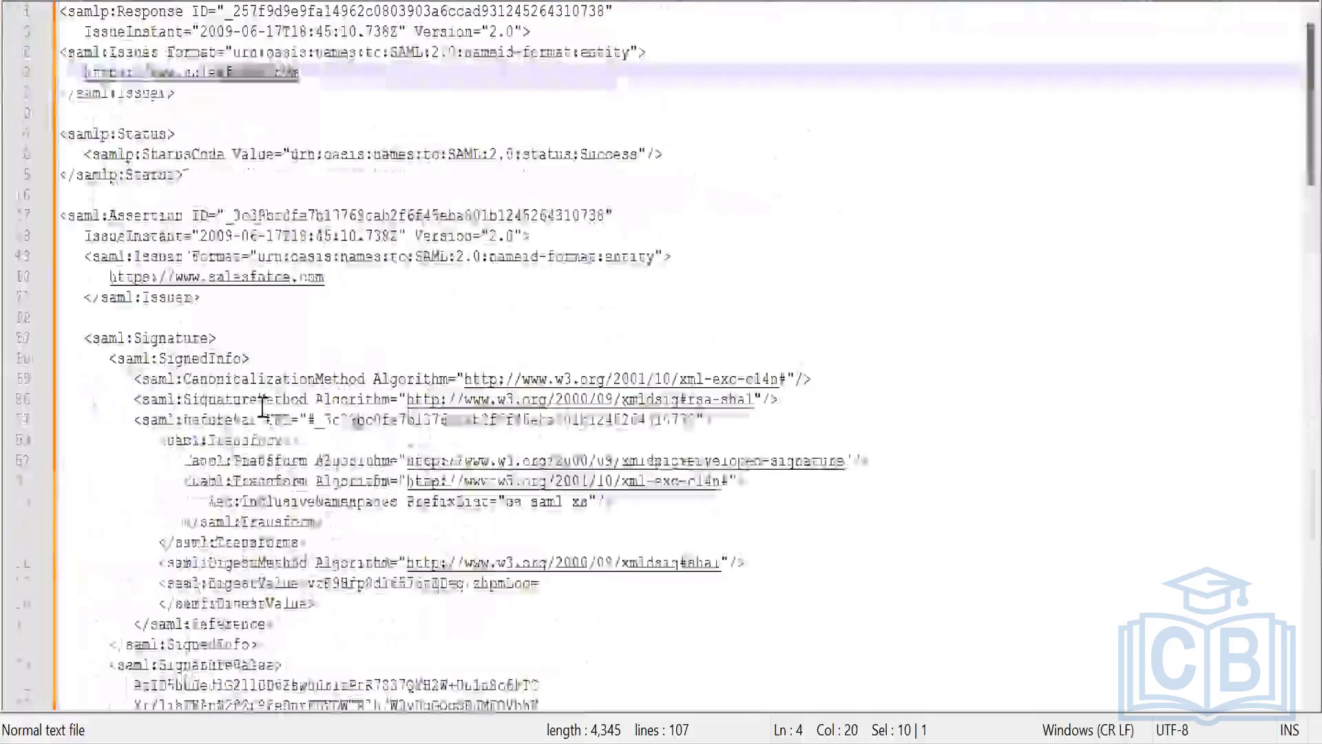
Examine the Status element and its StatusCode value in the sample response, and switch to the SAML v2.0 slide in PowerPoint.
left_click(176, 134)
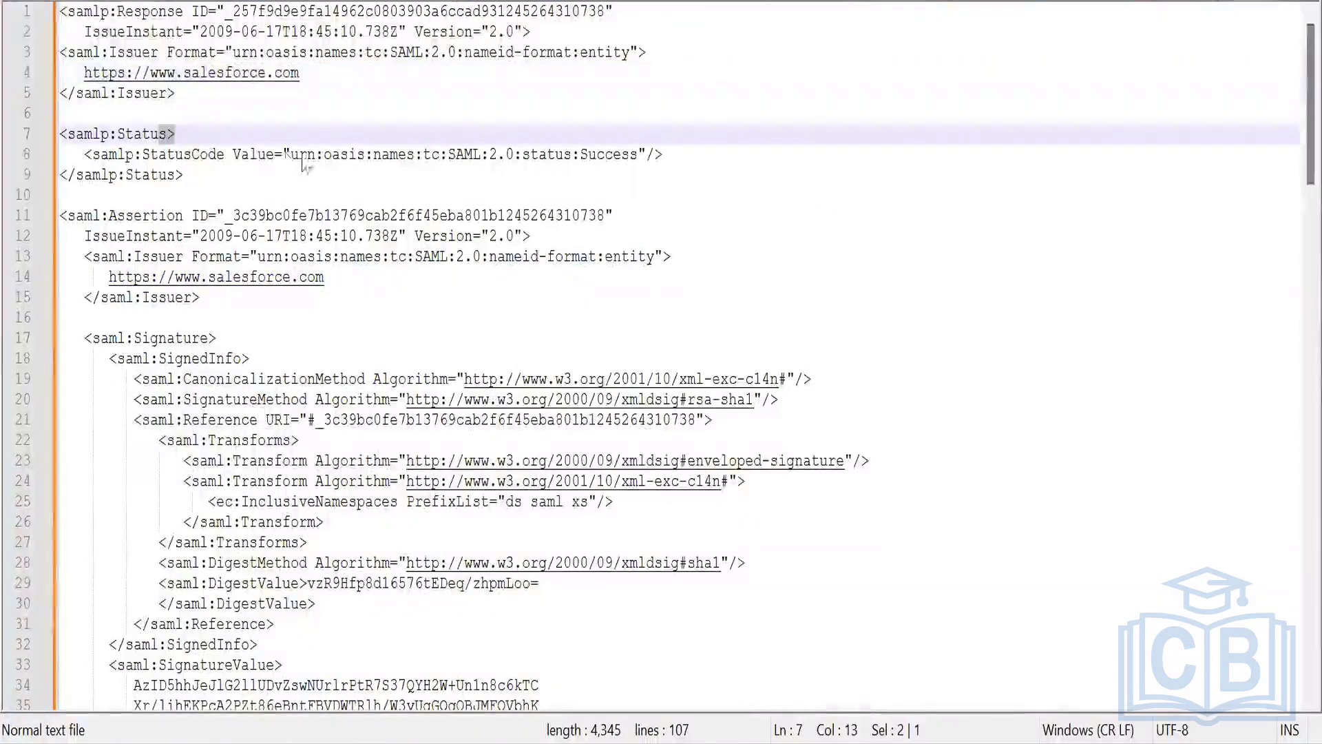
left_click_drag(283, 155, 324, 154)
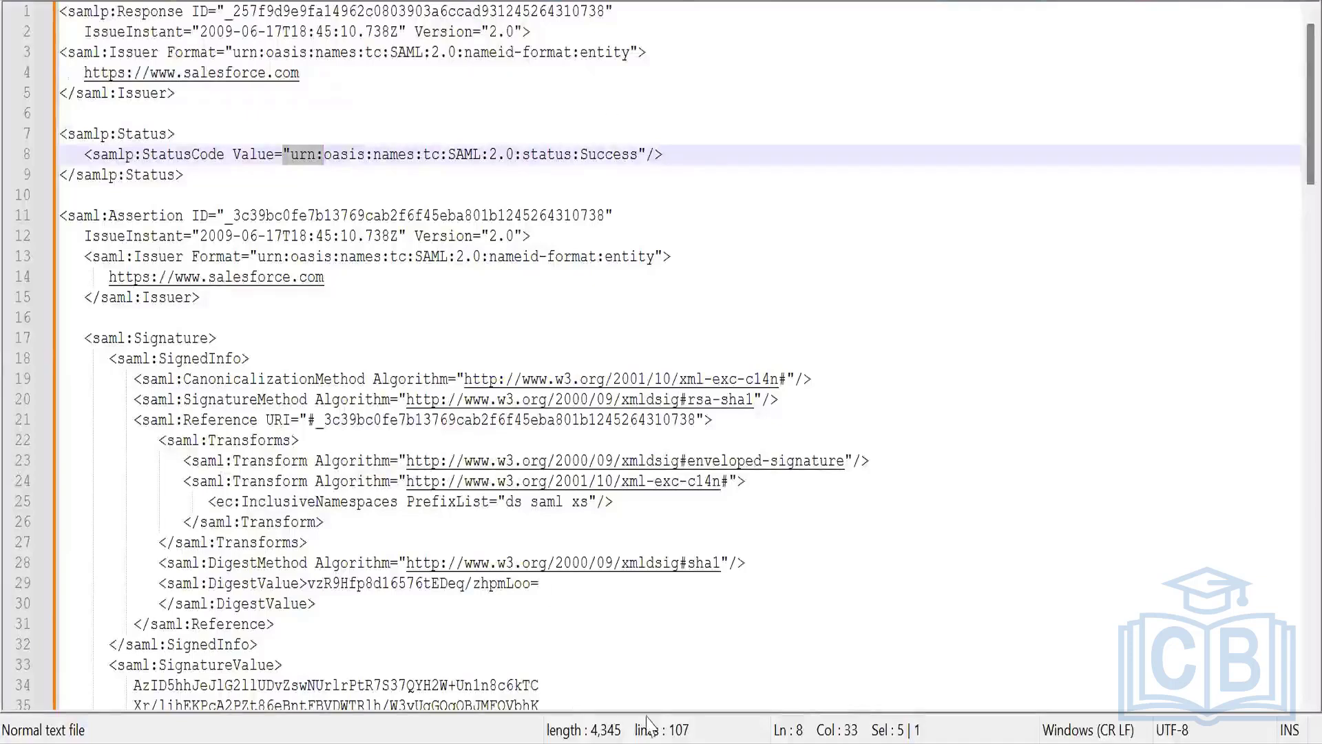
left_click(672, 741)
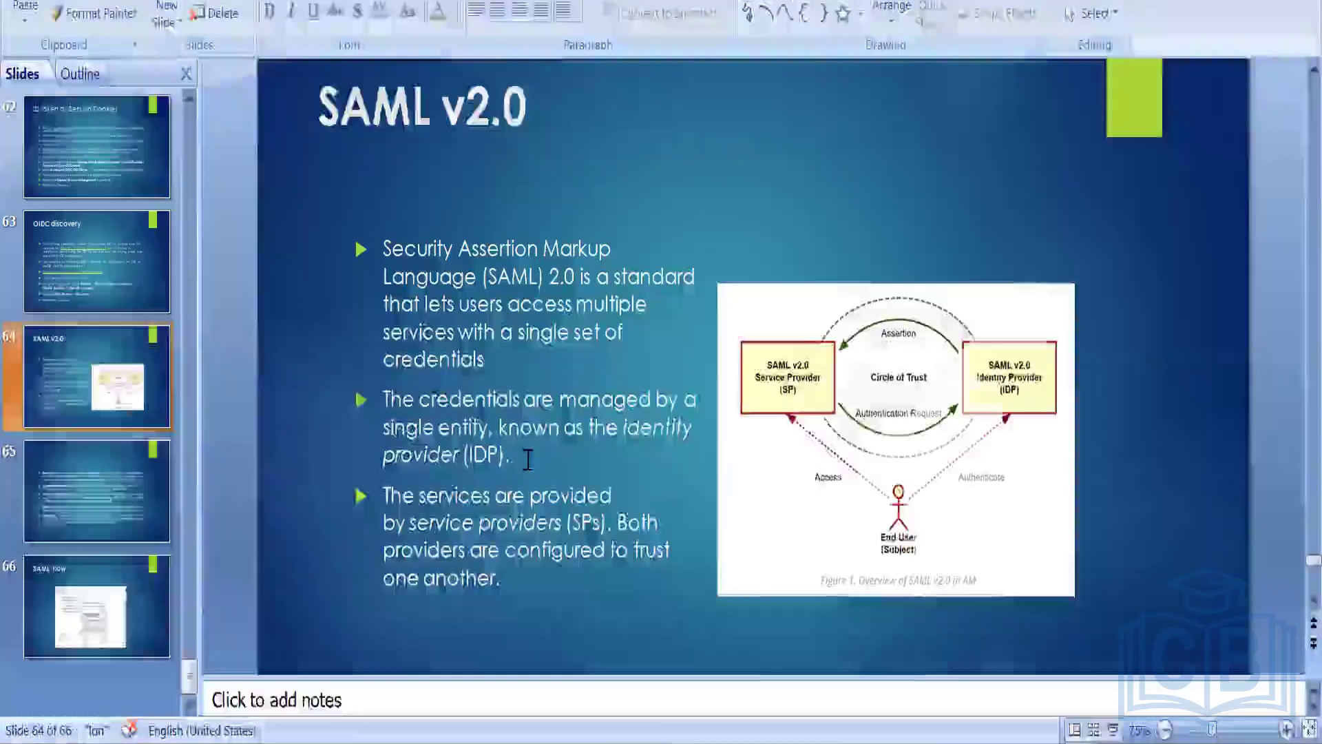